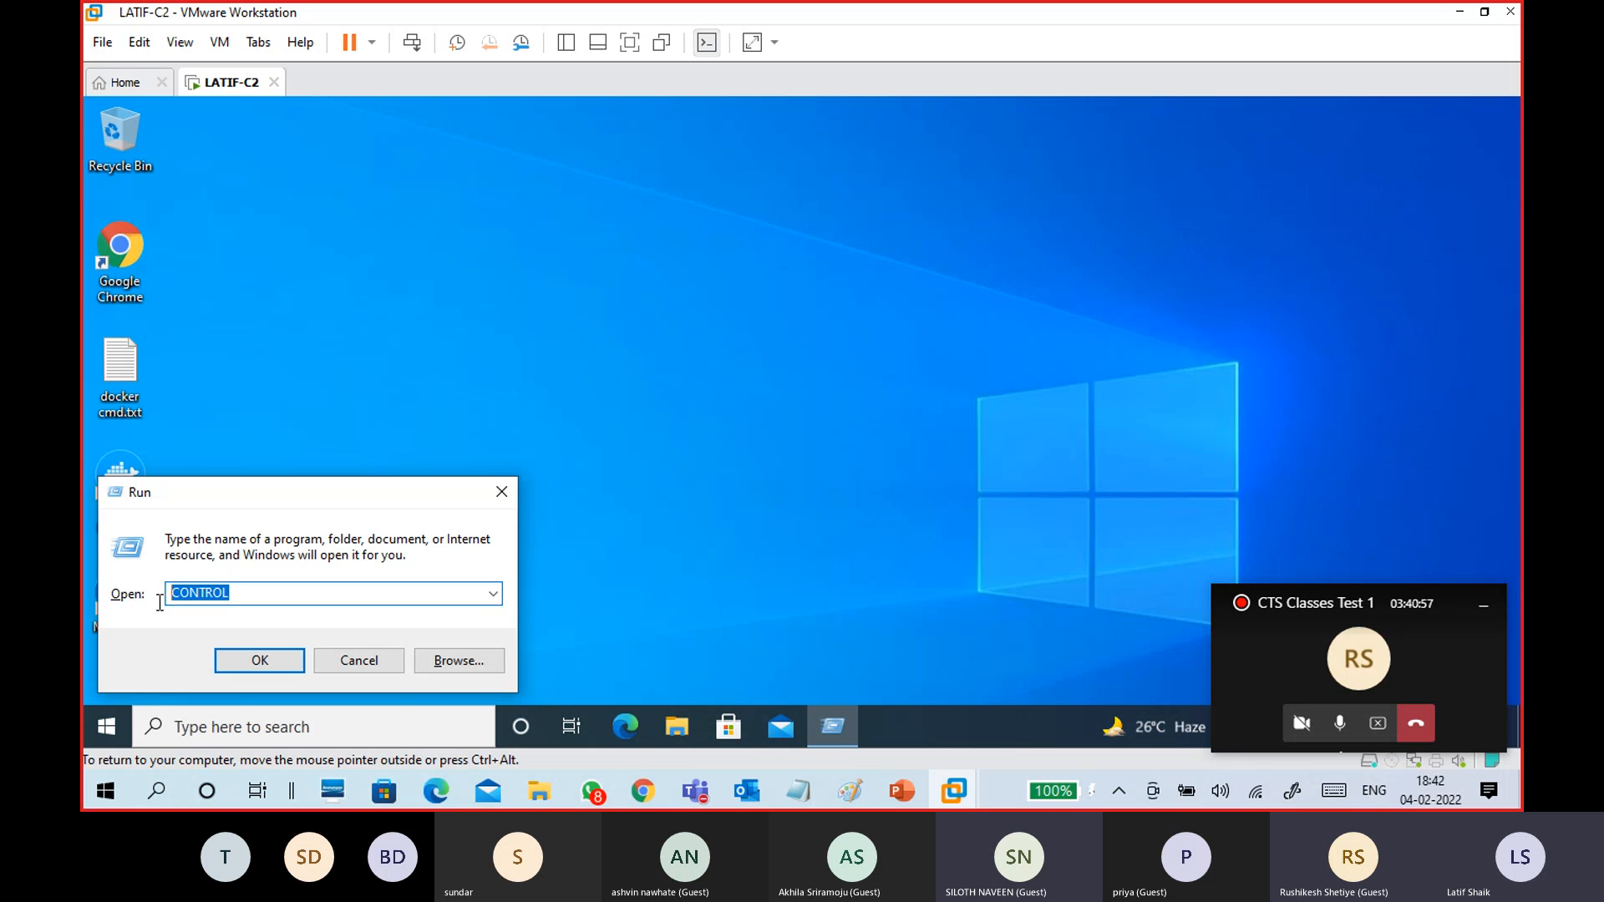
Open Control Panel through the Run dialog, maximize its window, and go to Backup and Restore (Windows 7).
left_click(258, 662)
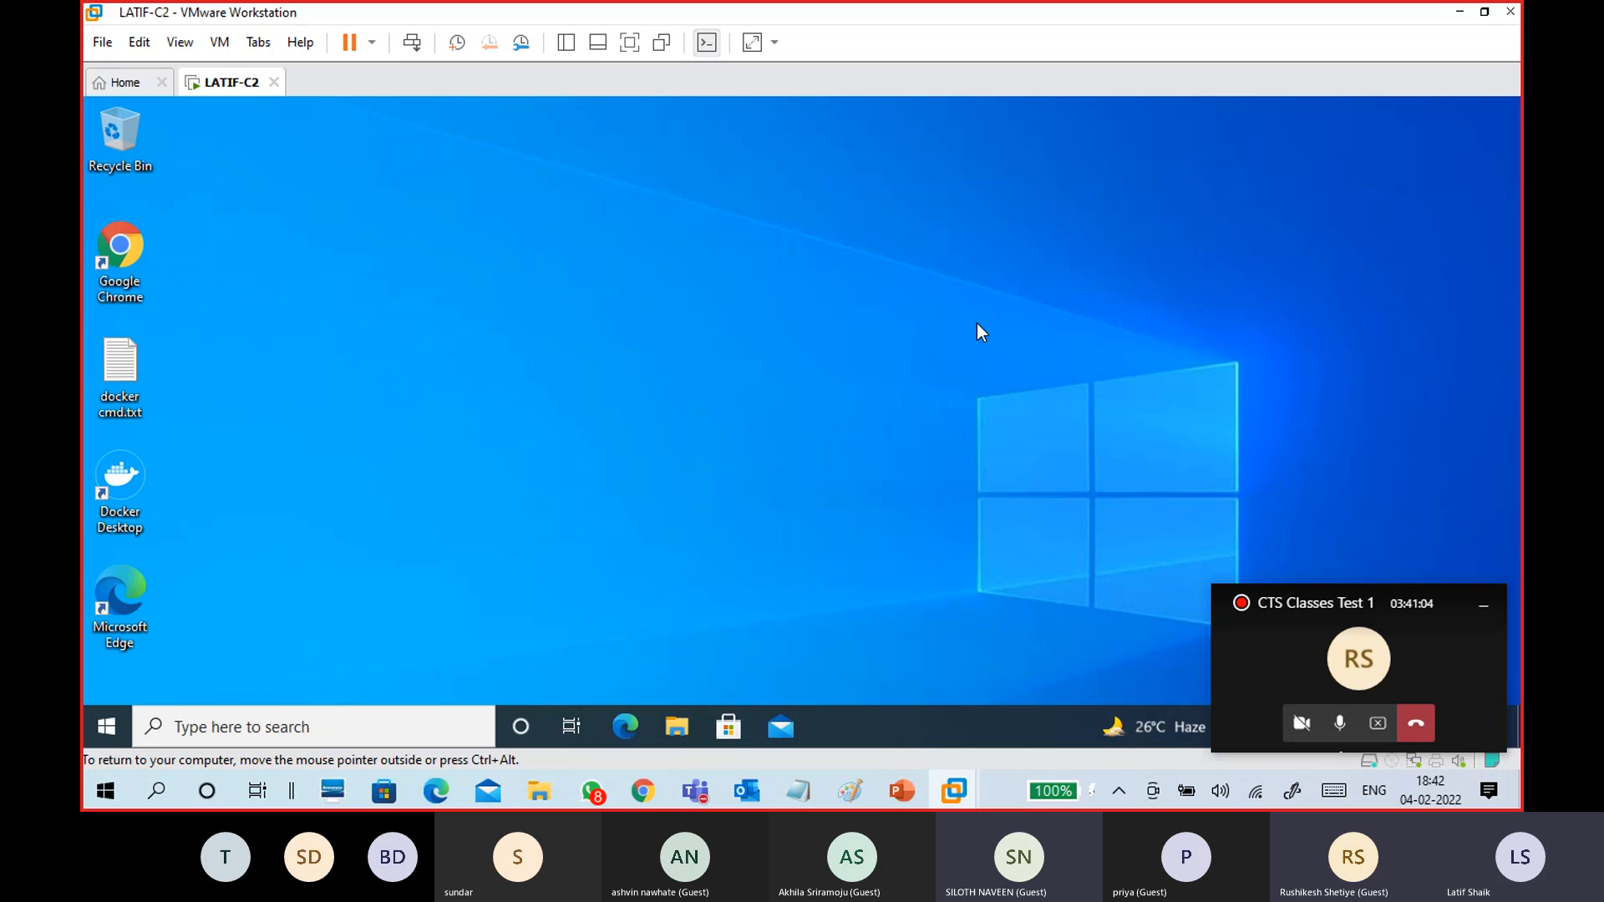
left_click(1483, 605)
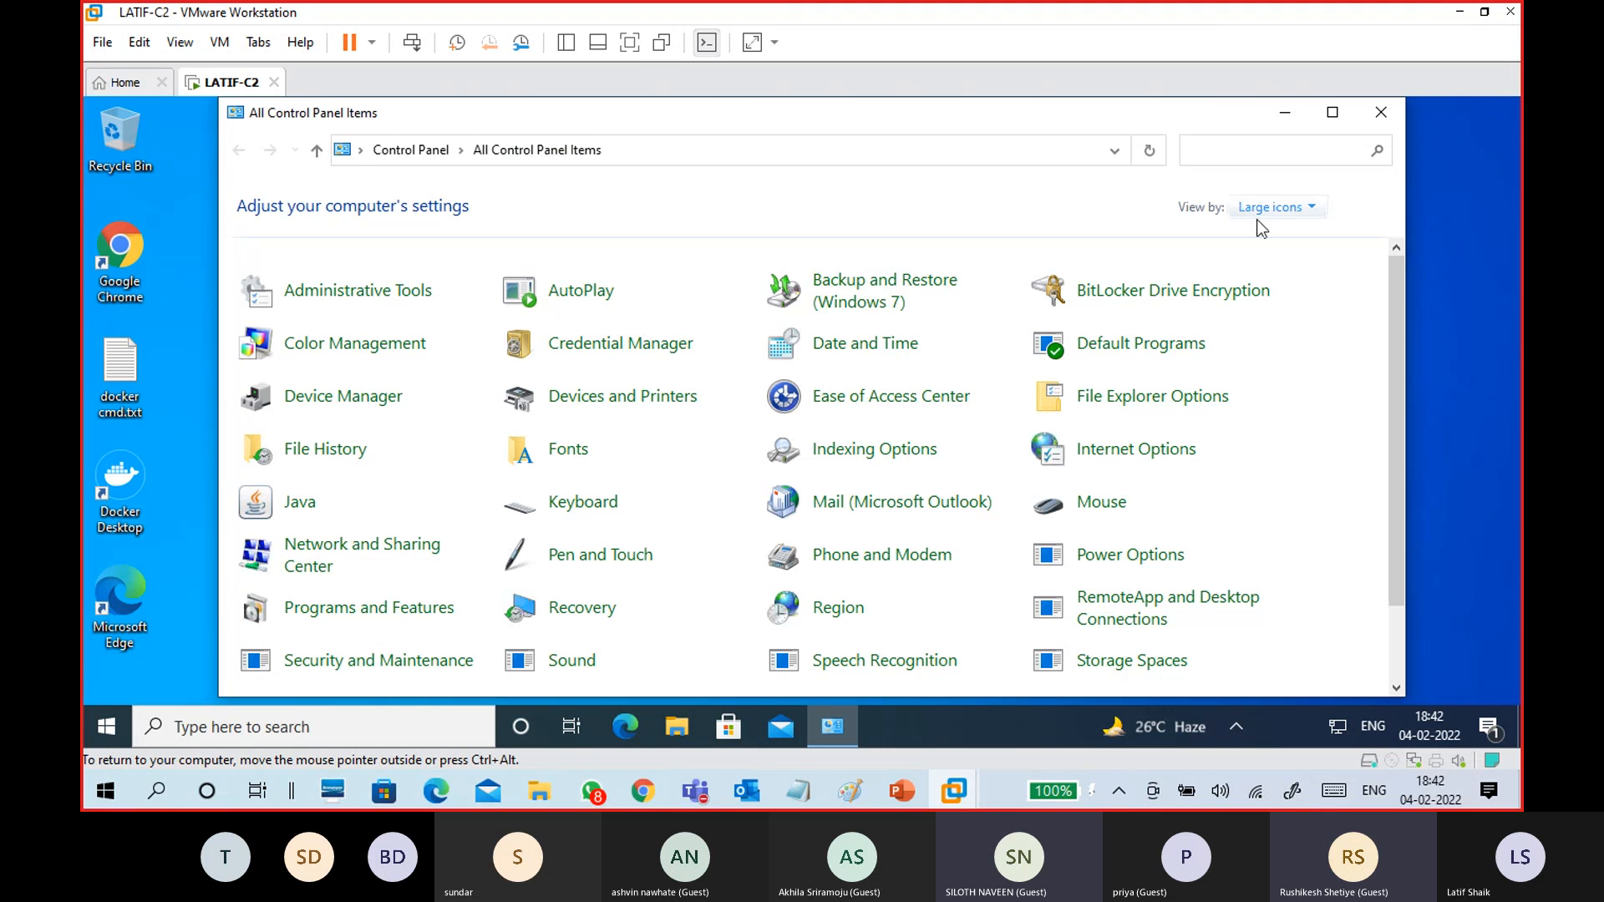
left_click(1332, 114)
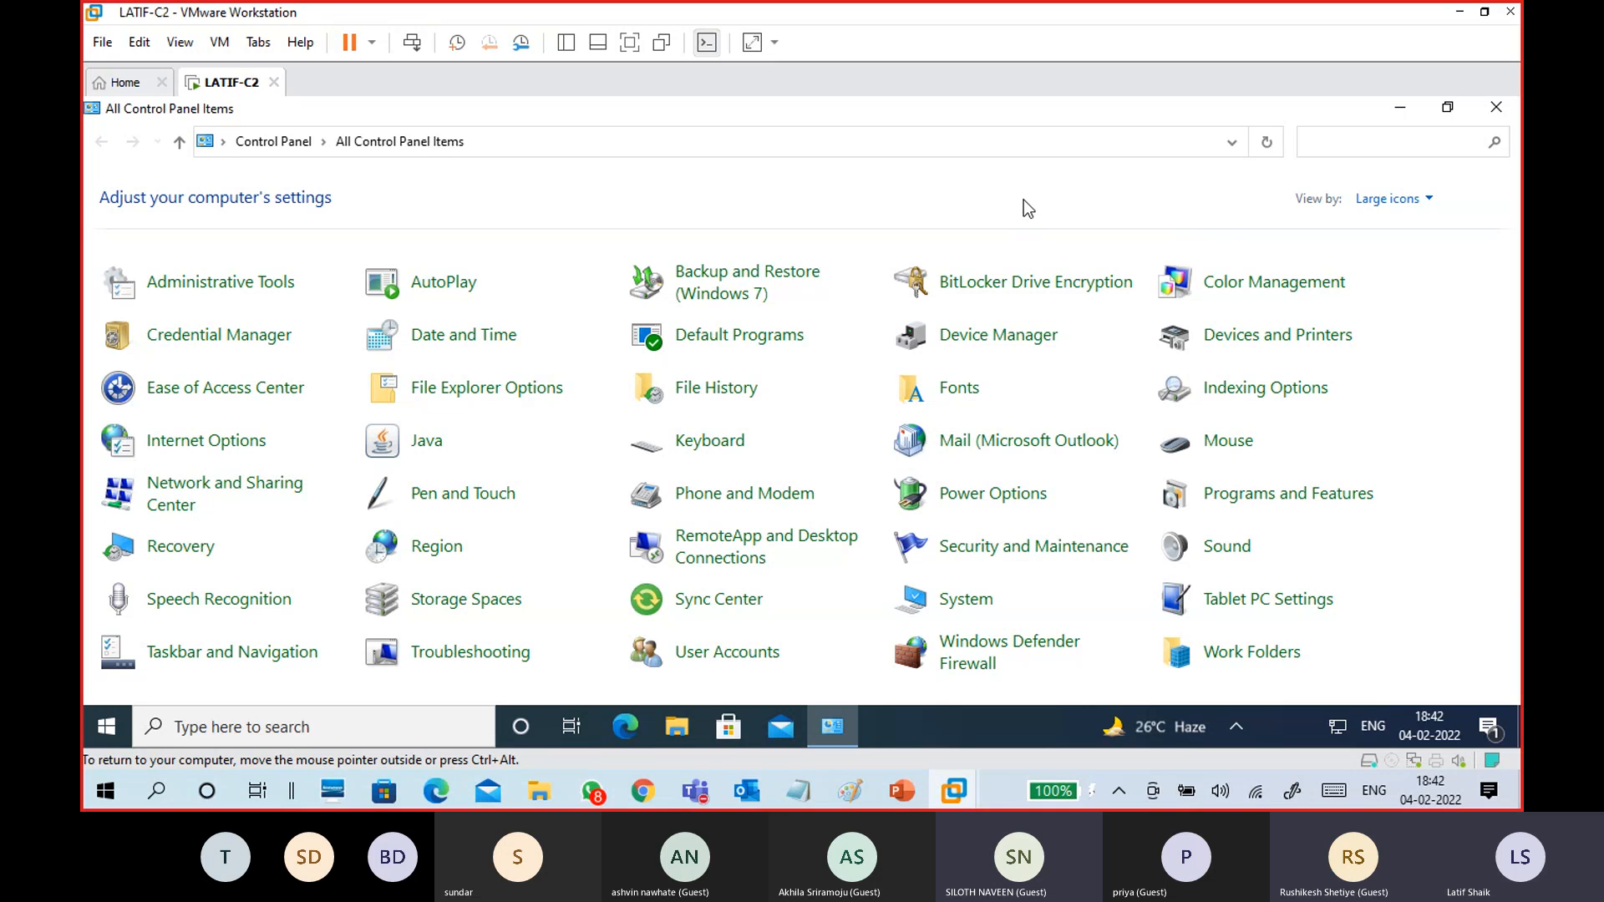
left_click(743, 292)
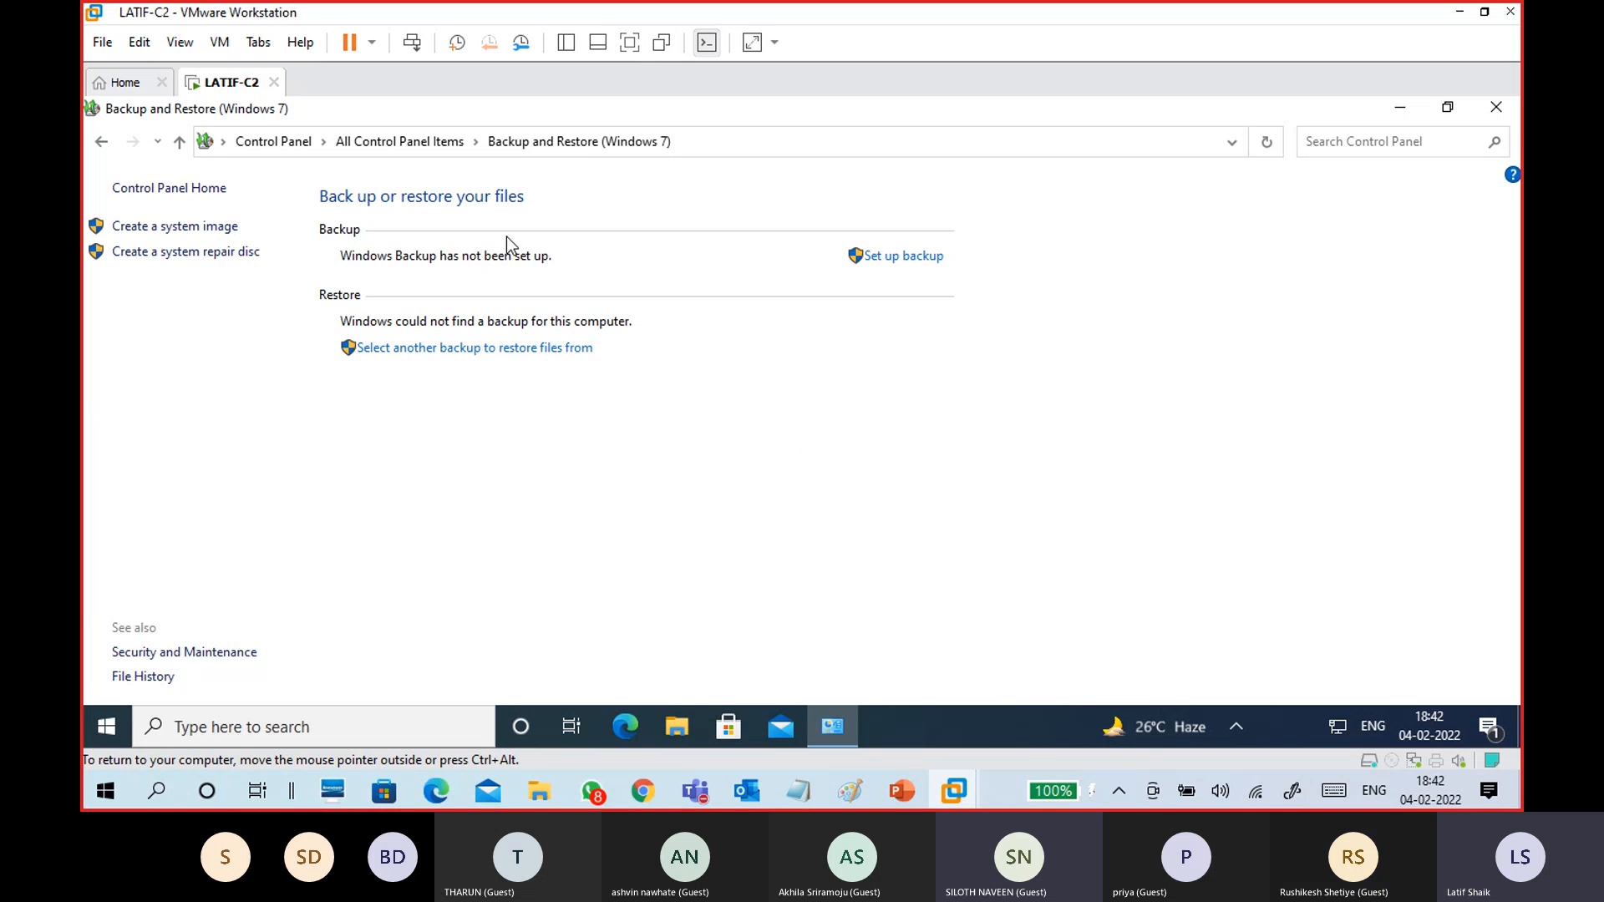
View the system image and system repair disc creation dialogs, leaving each without creating anything.
left_click(187, 227)
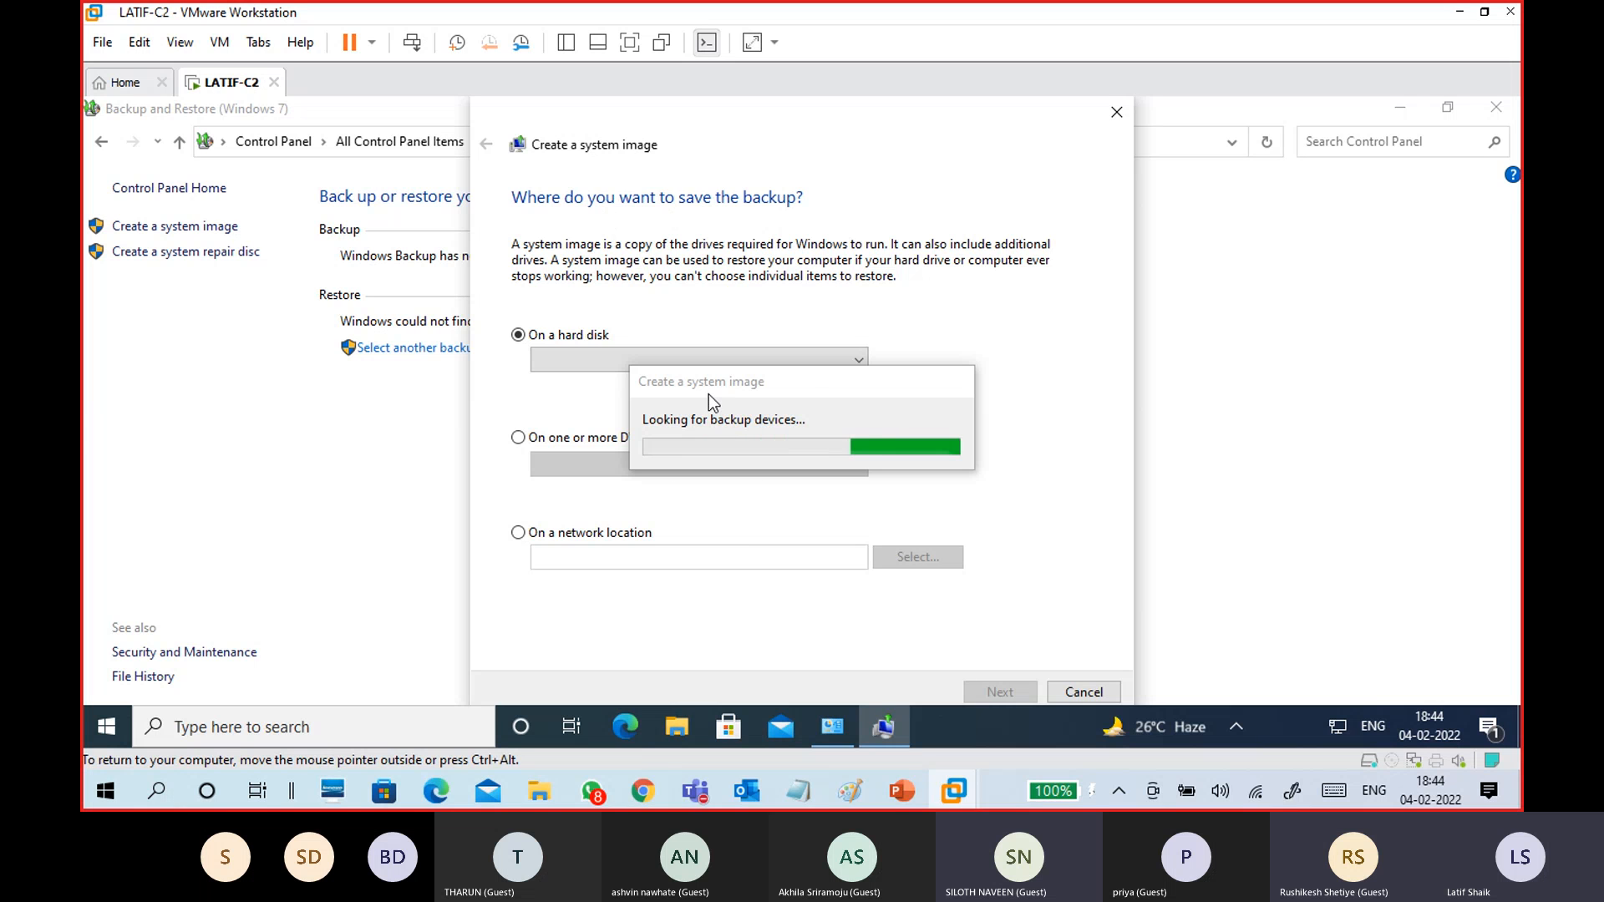
left_click(1114, 112)
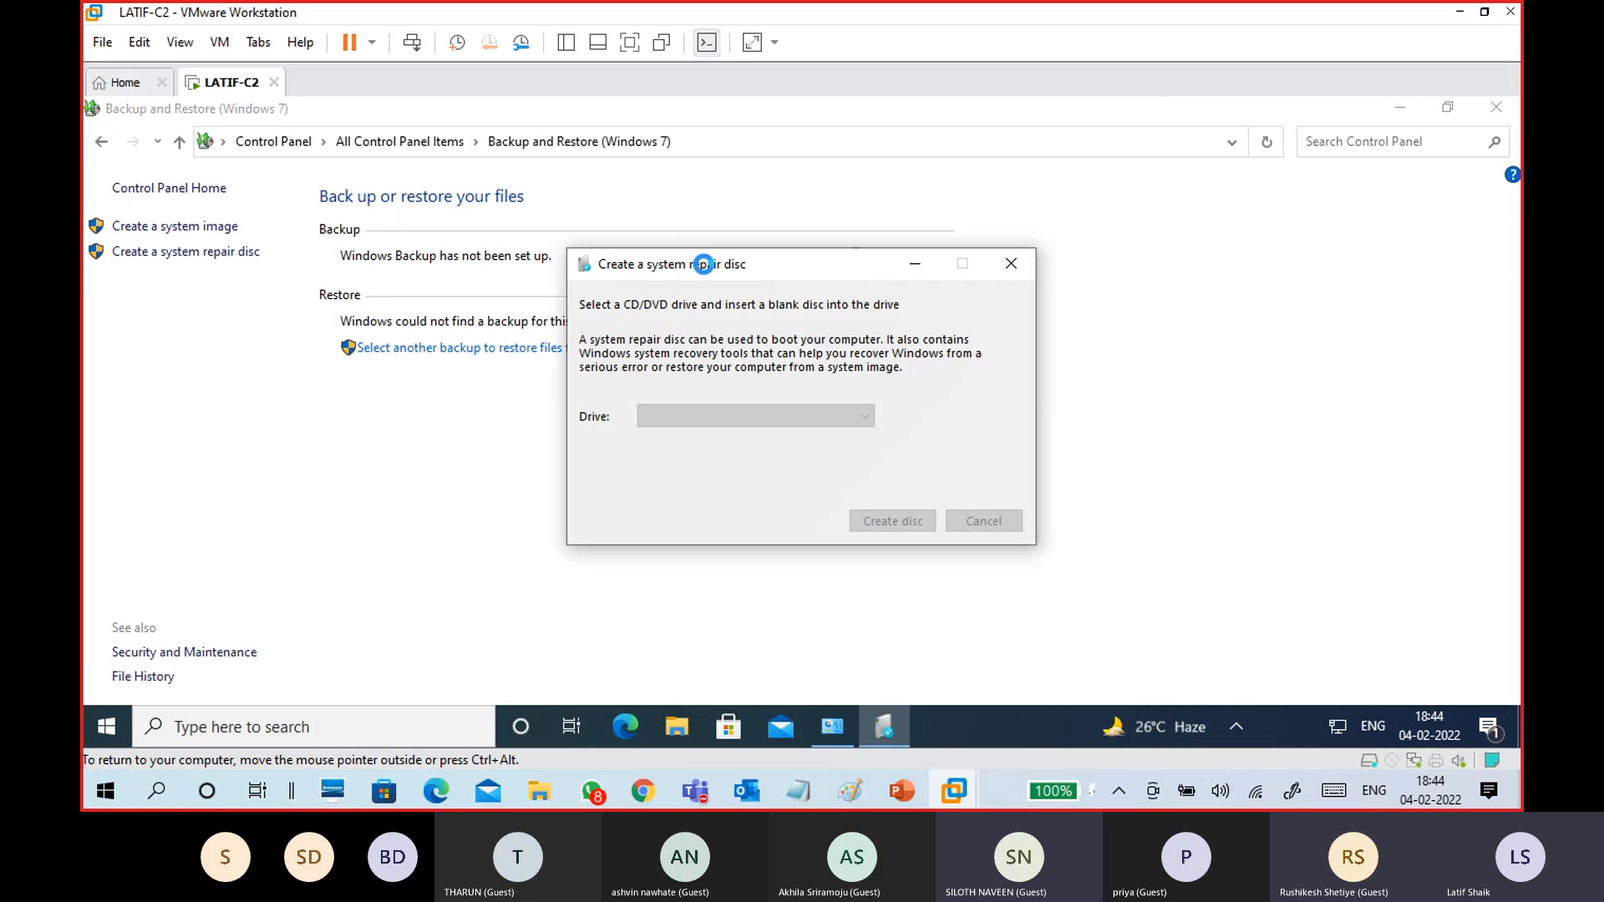
left_click_drag(708, 272, 762, 223)
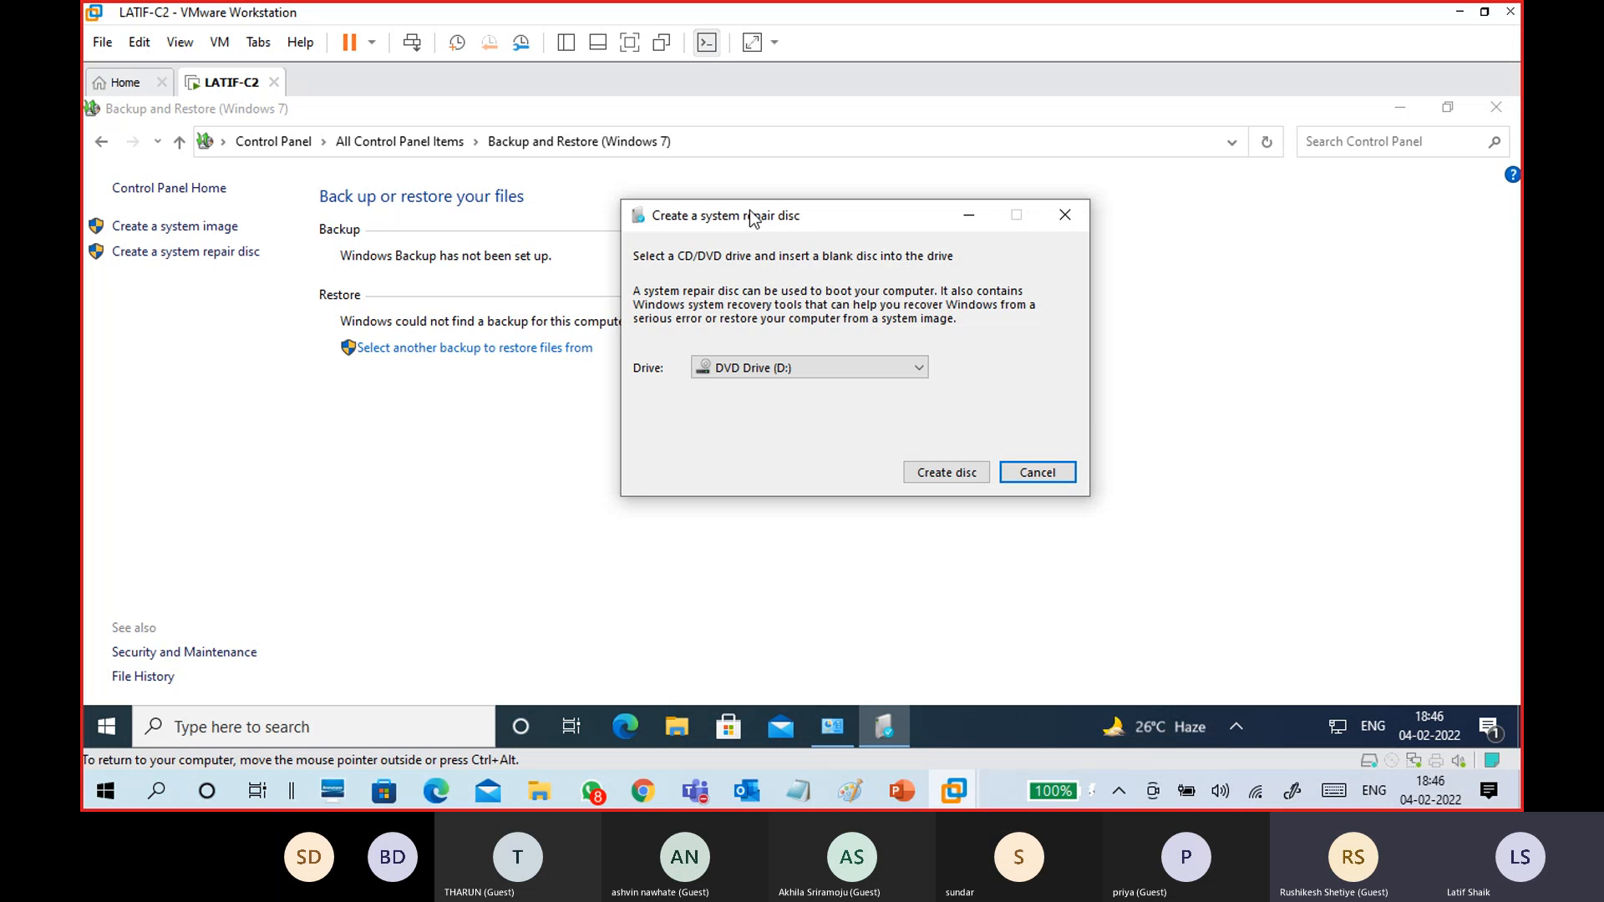
left_click(1068, 473)
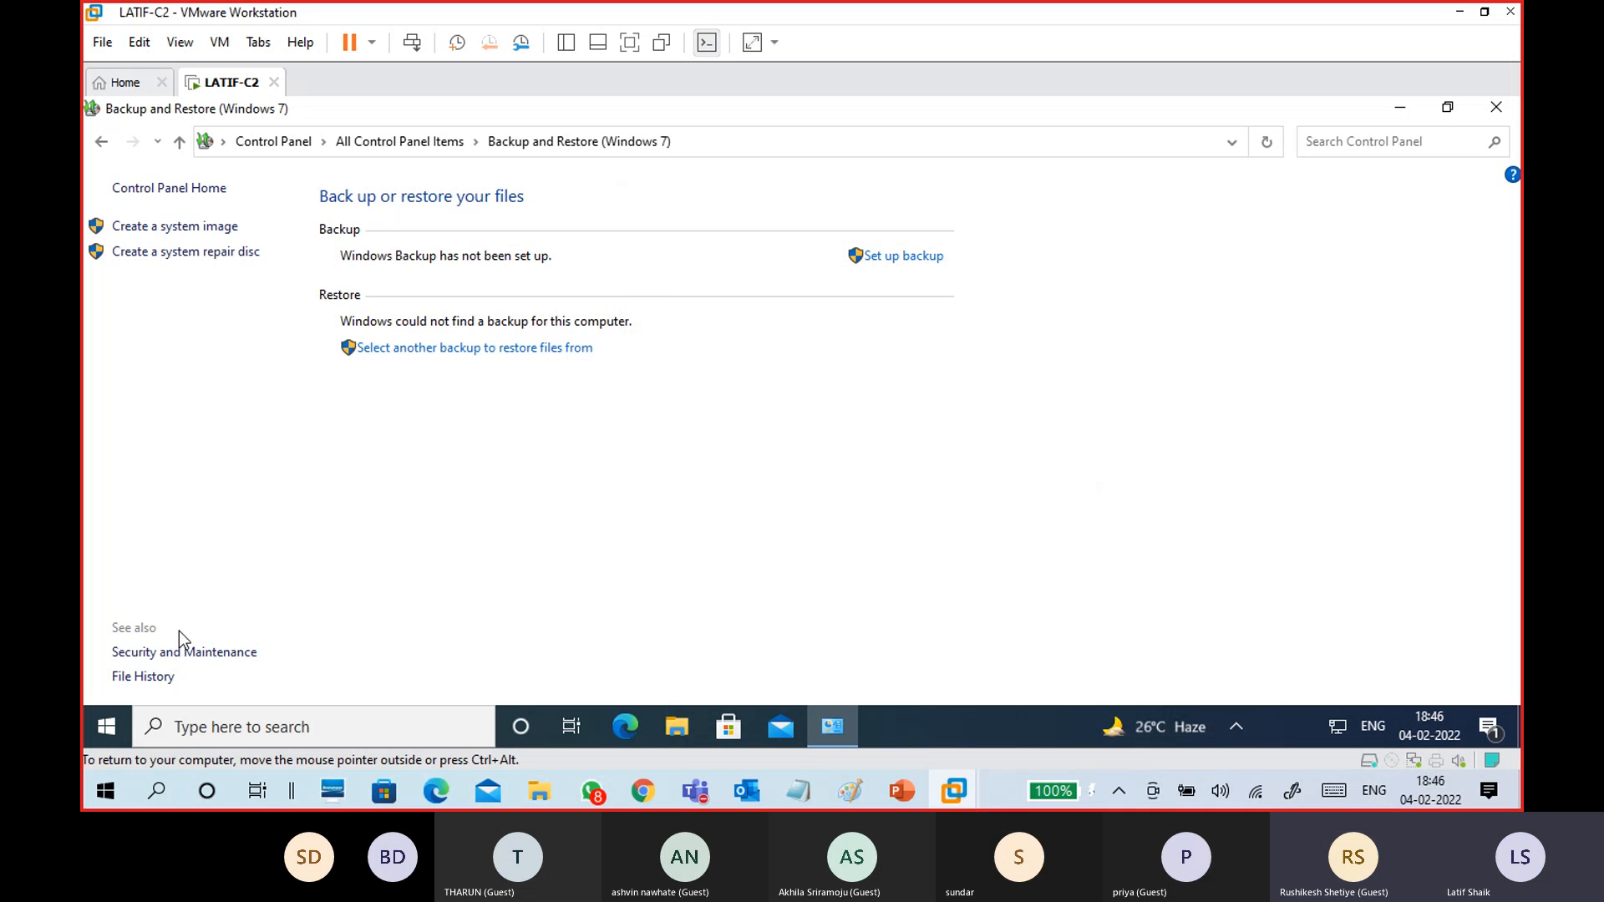
Open File History from the Backup and Restore page and briefly check the docker cmd.txt file on the desktop.
left_click(159, 678)
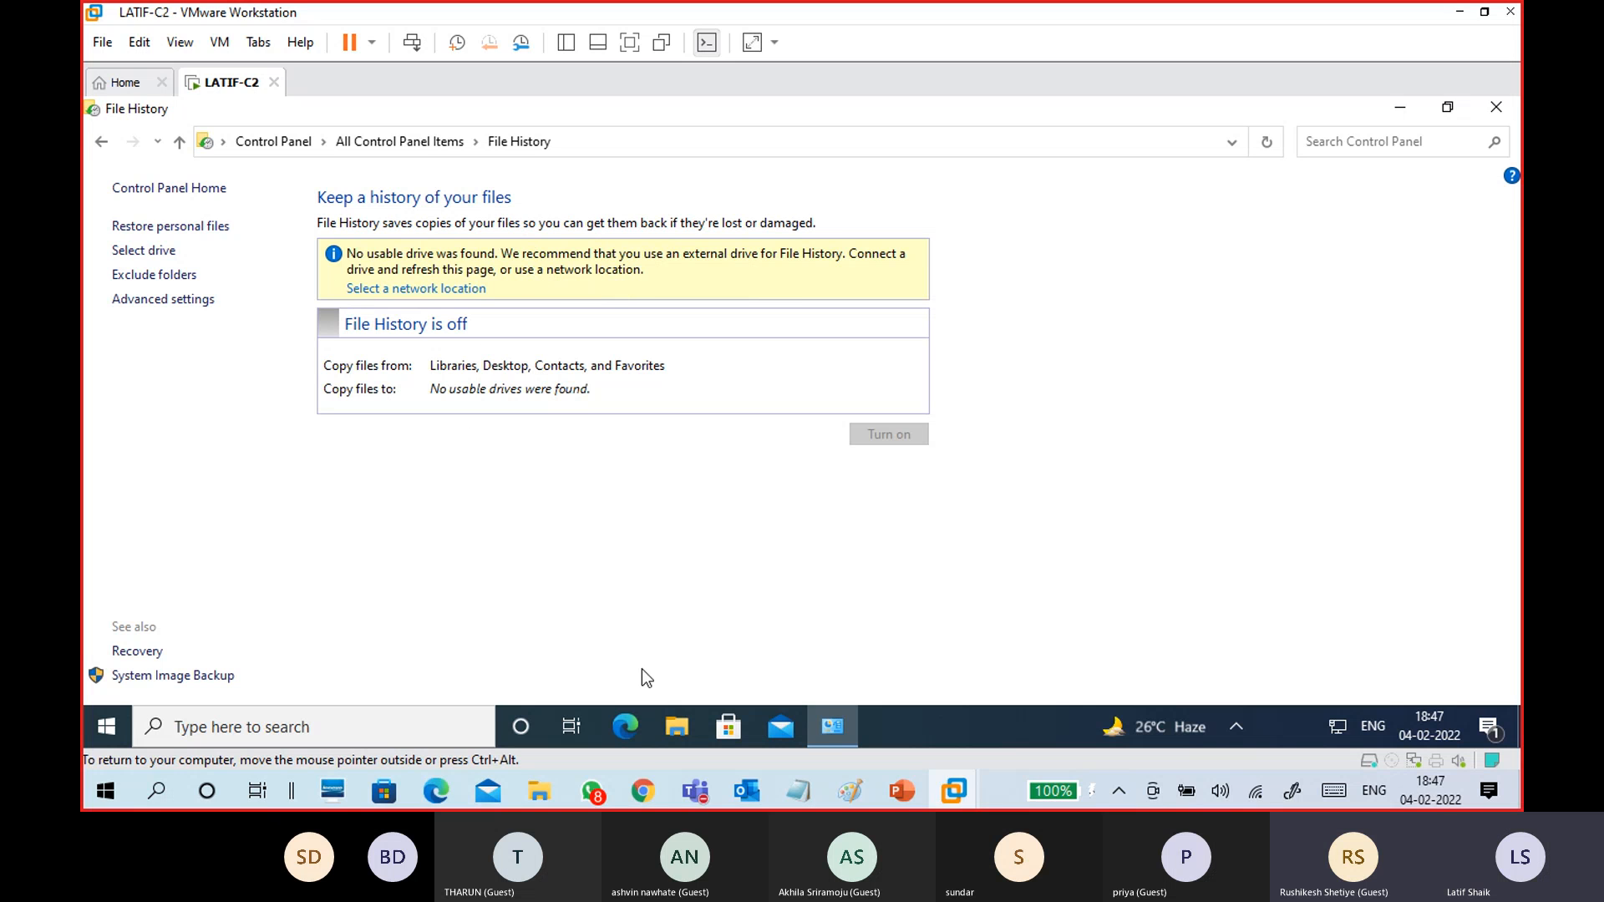
left_click(1390, 117)
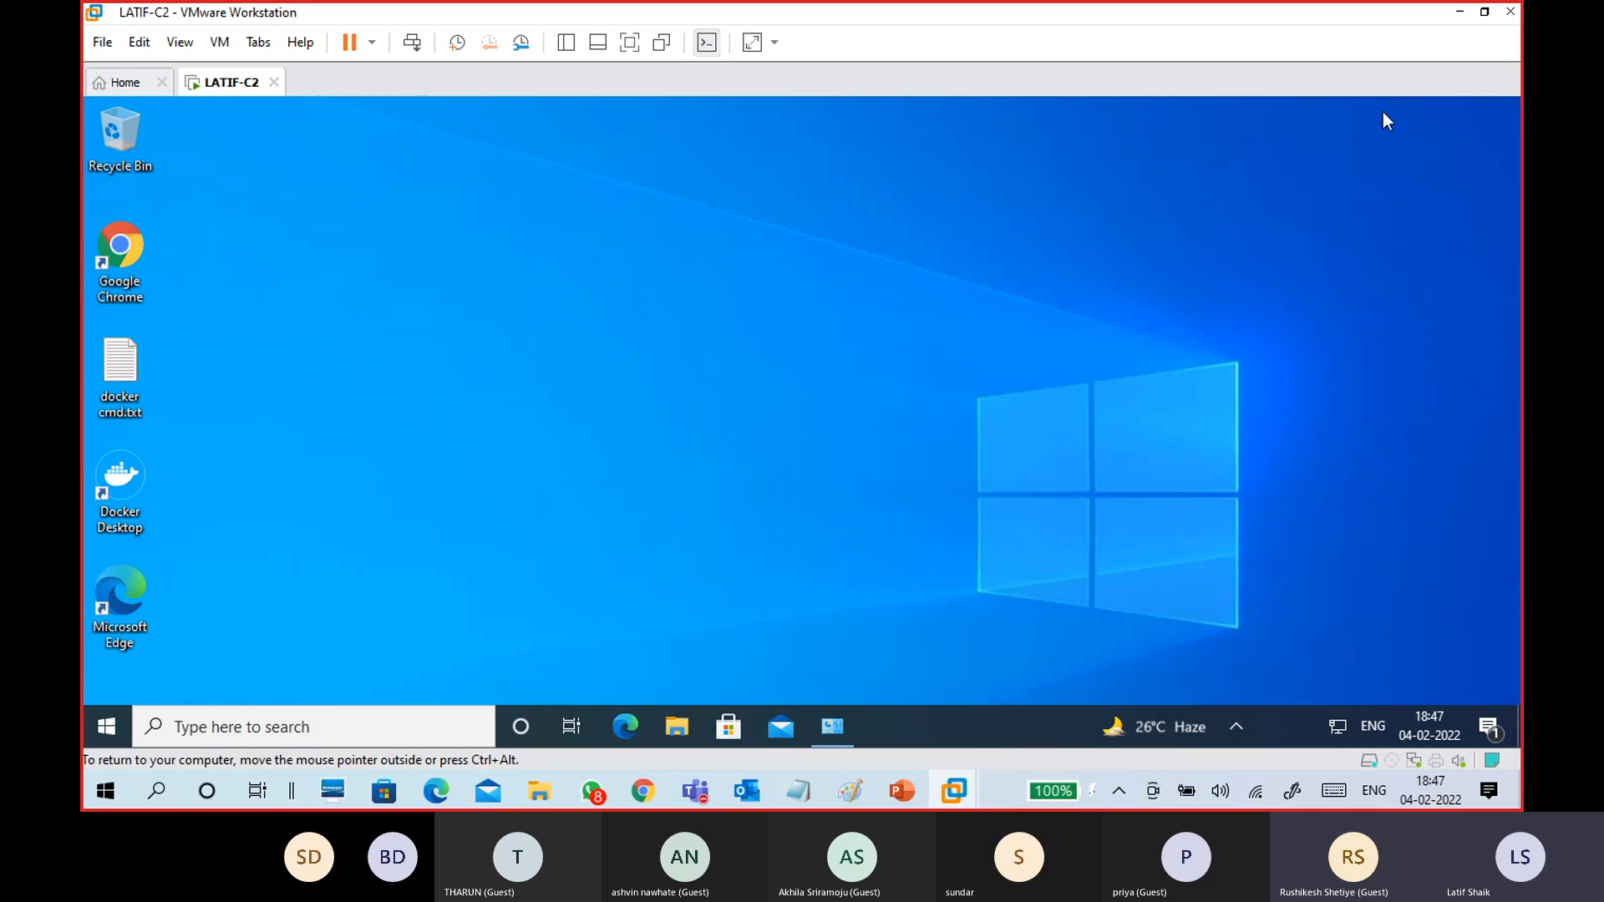
left_click(120, 363)
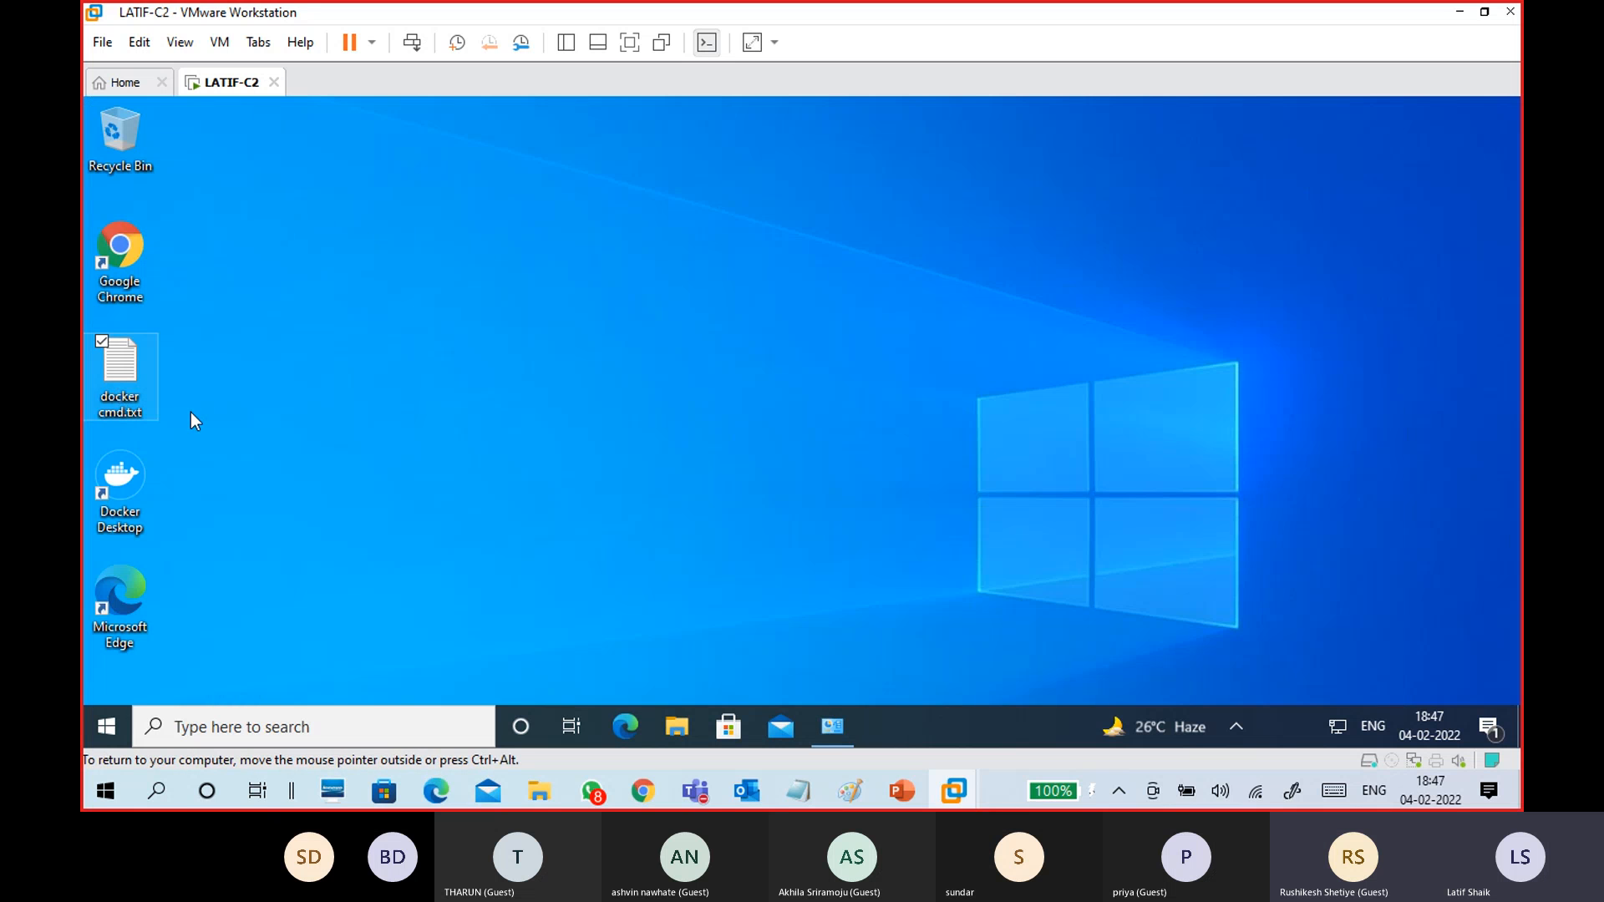
left_click(522, 437)
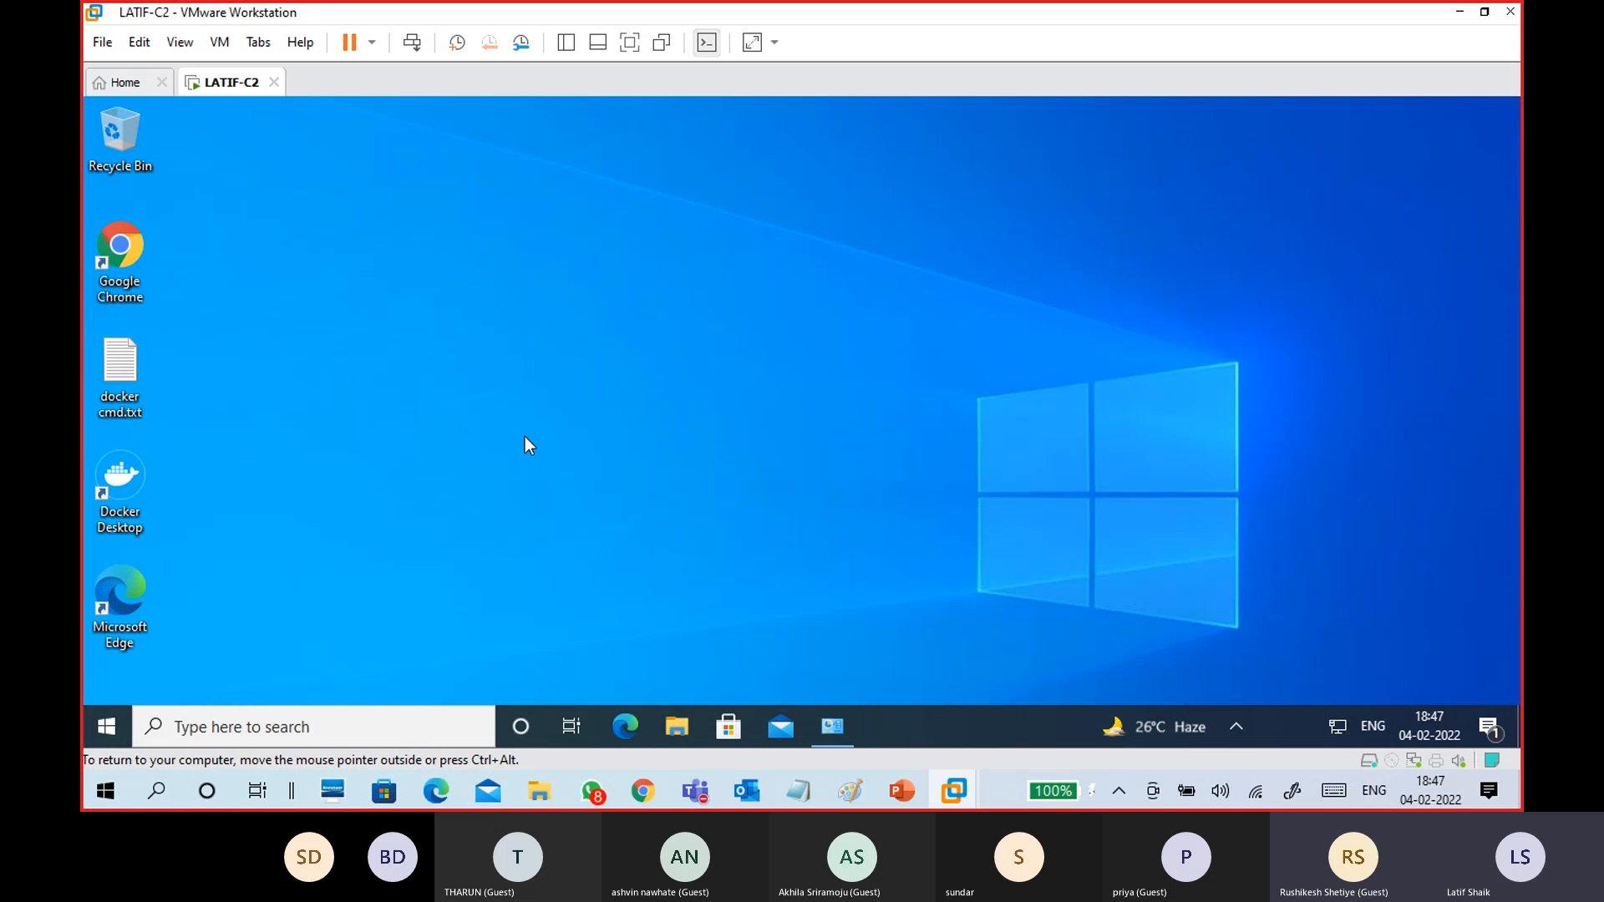
left_click(835, 728)
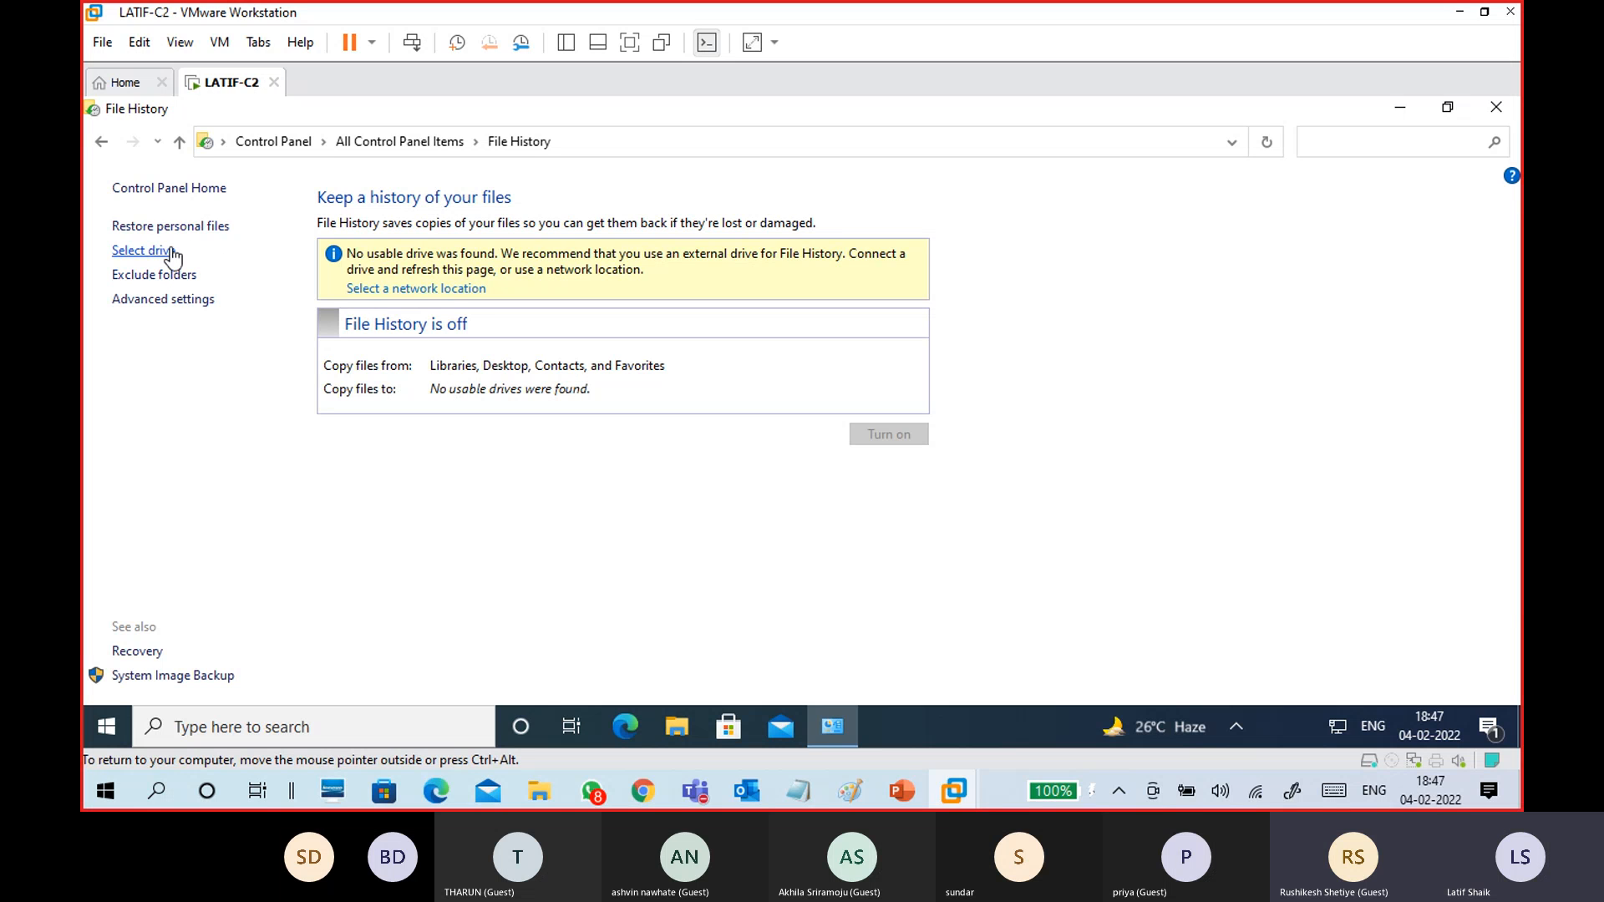
View the File History drive selection page and return to the main File History page.
left_click(165, 255)
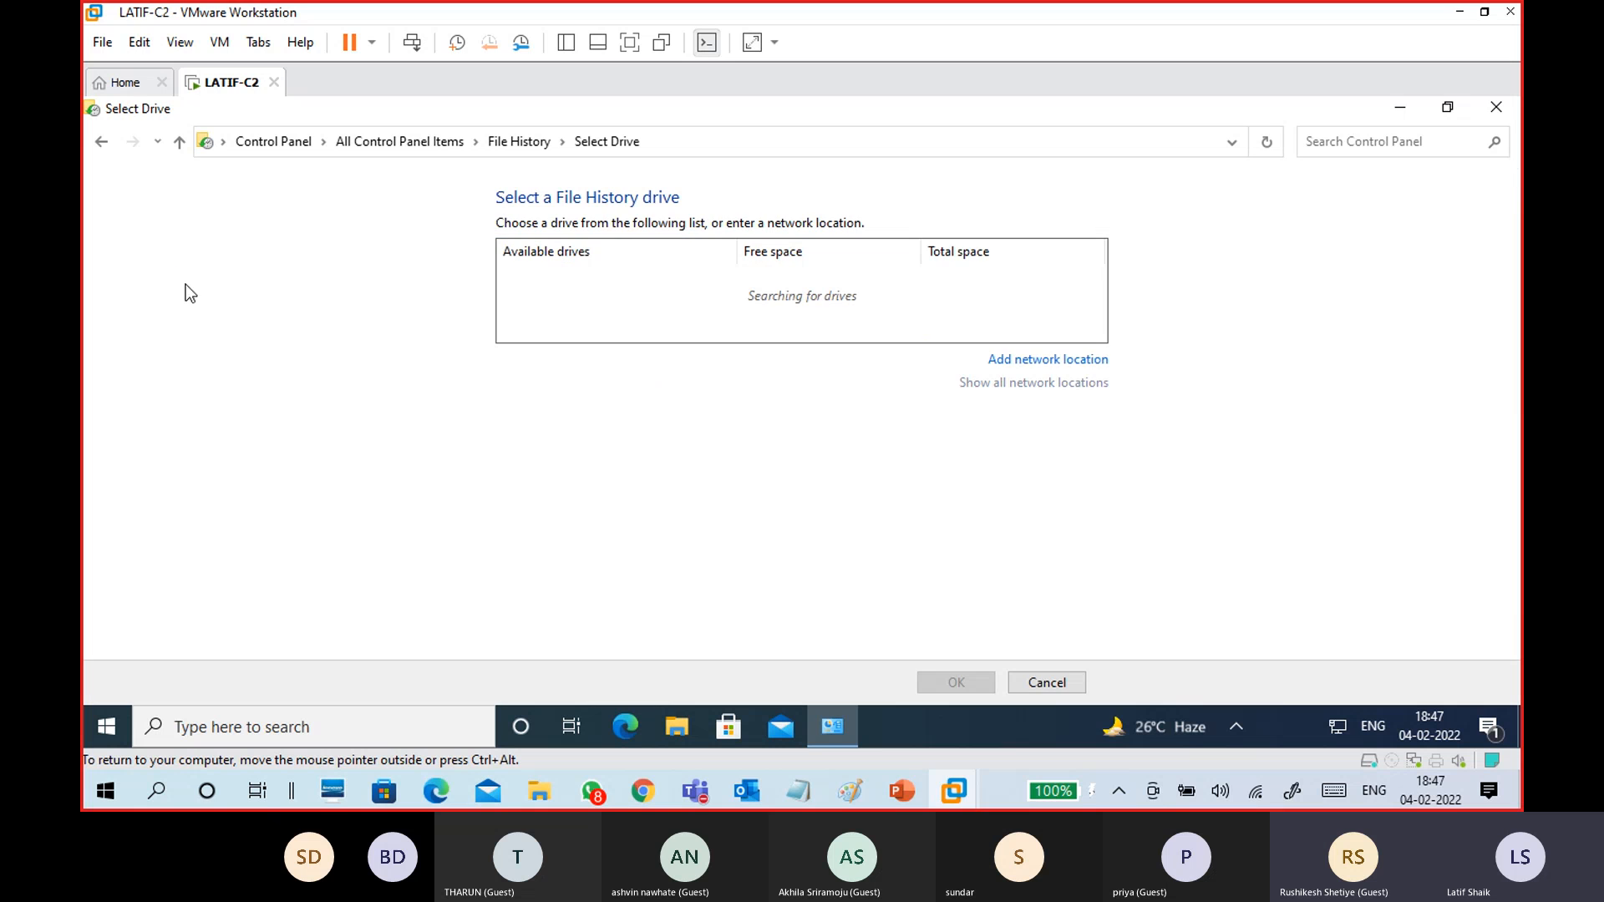
left_click(102, 142)
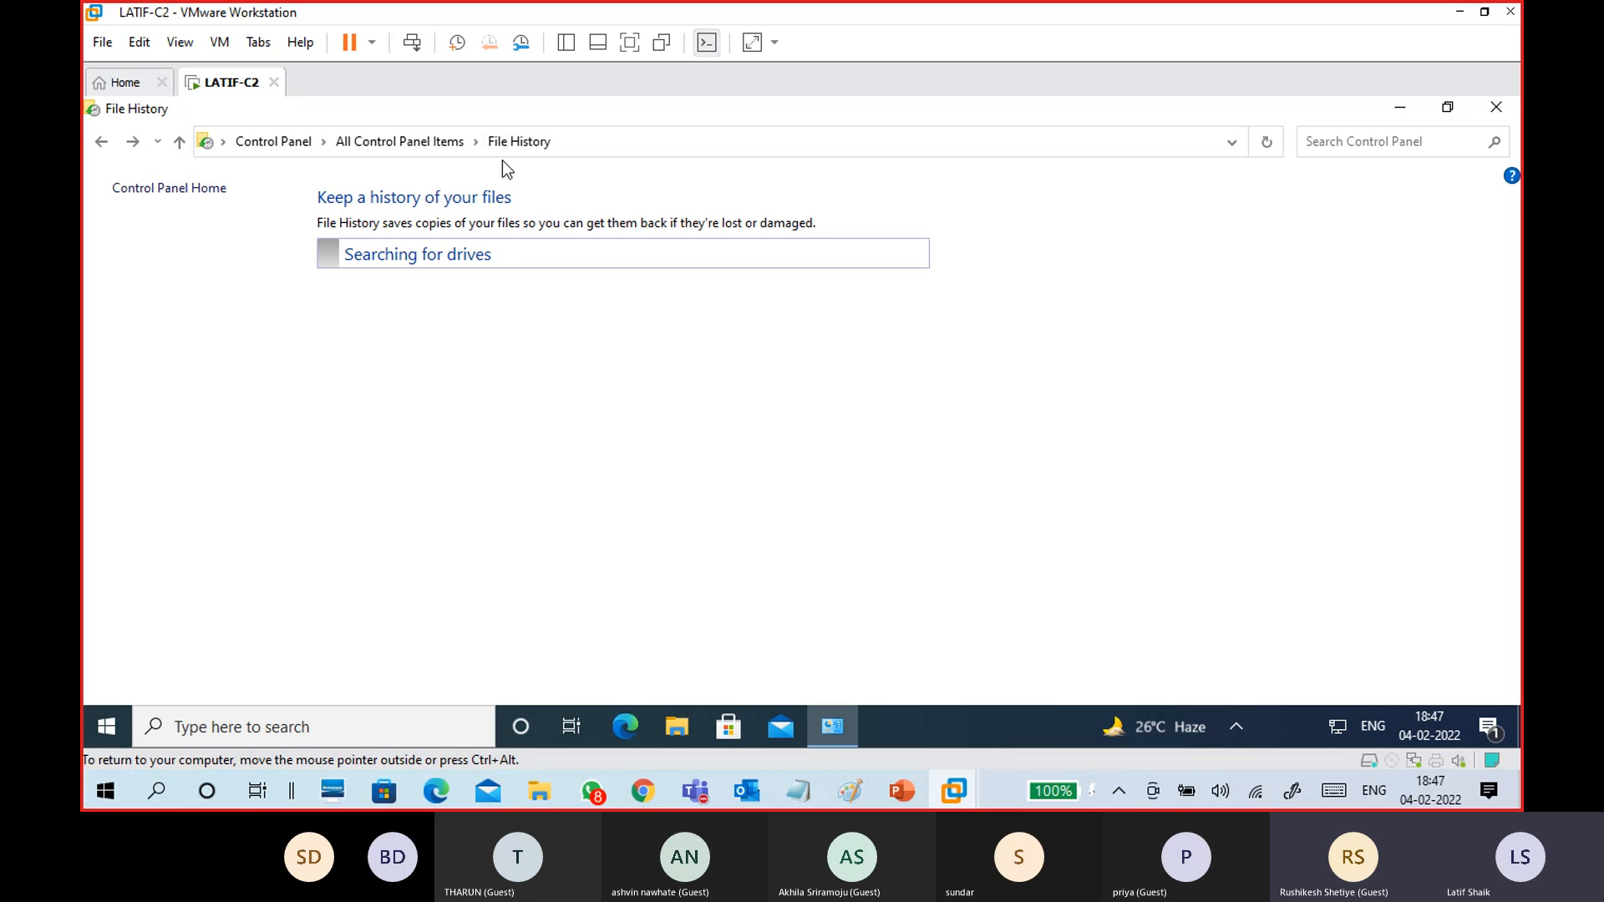
left_click(433, 147)
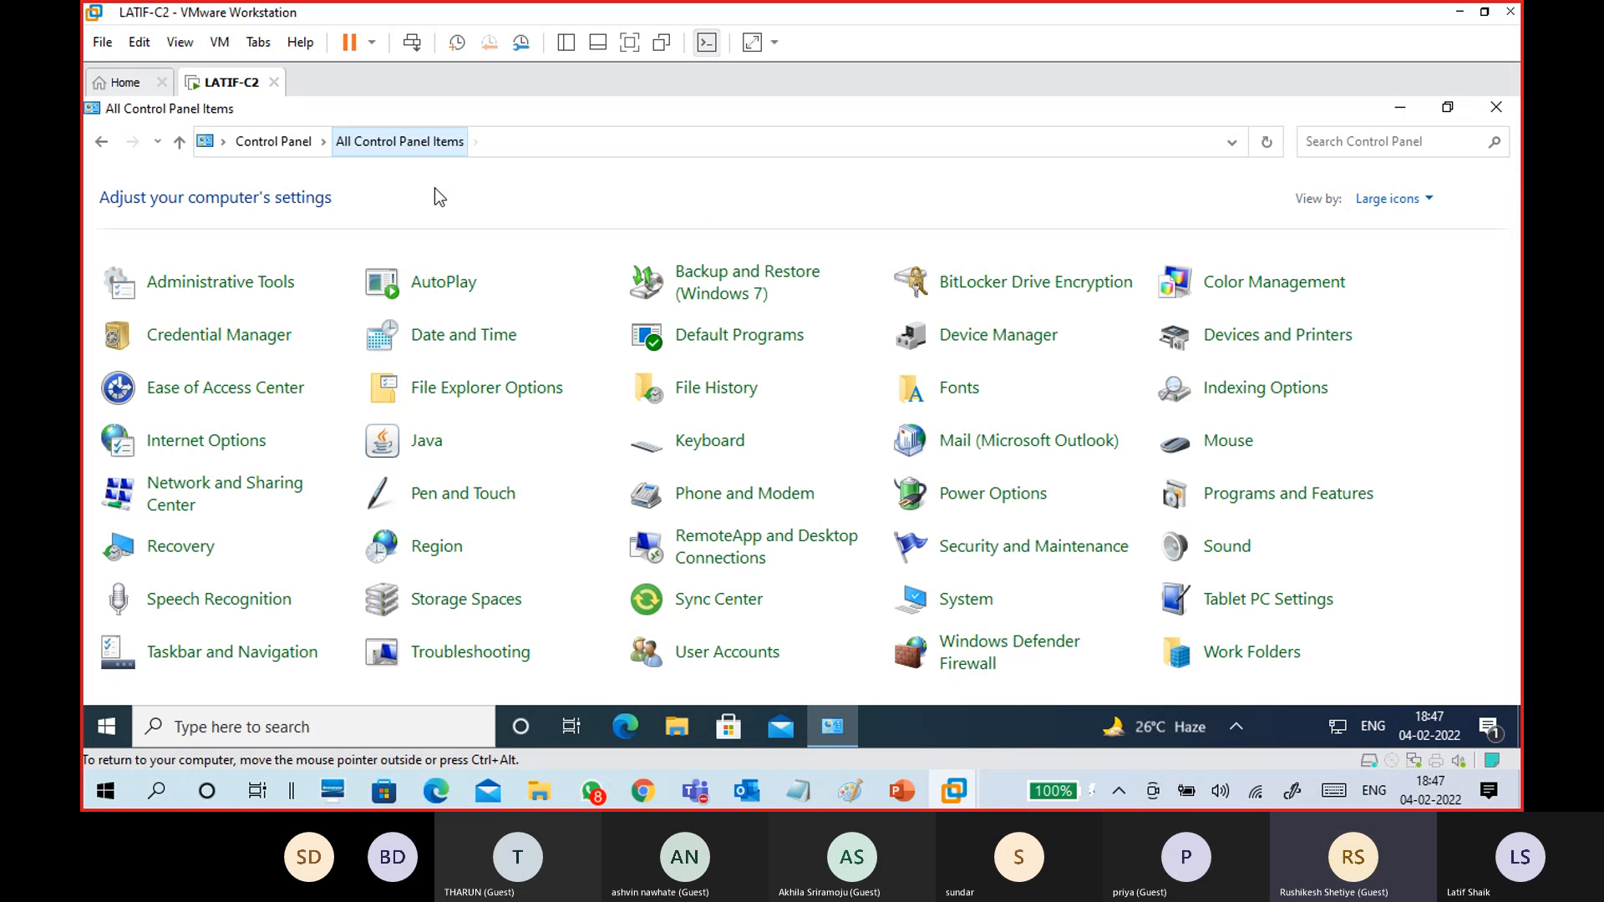
left_click(724, 397)
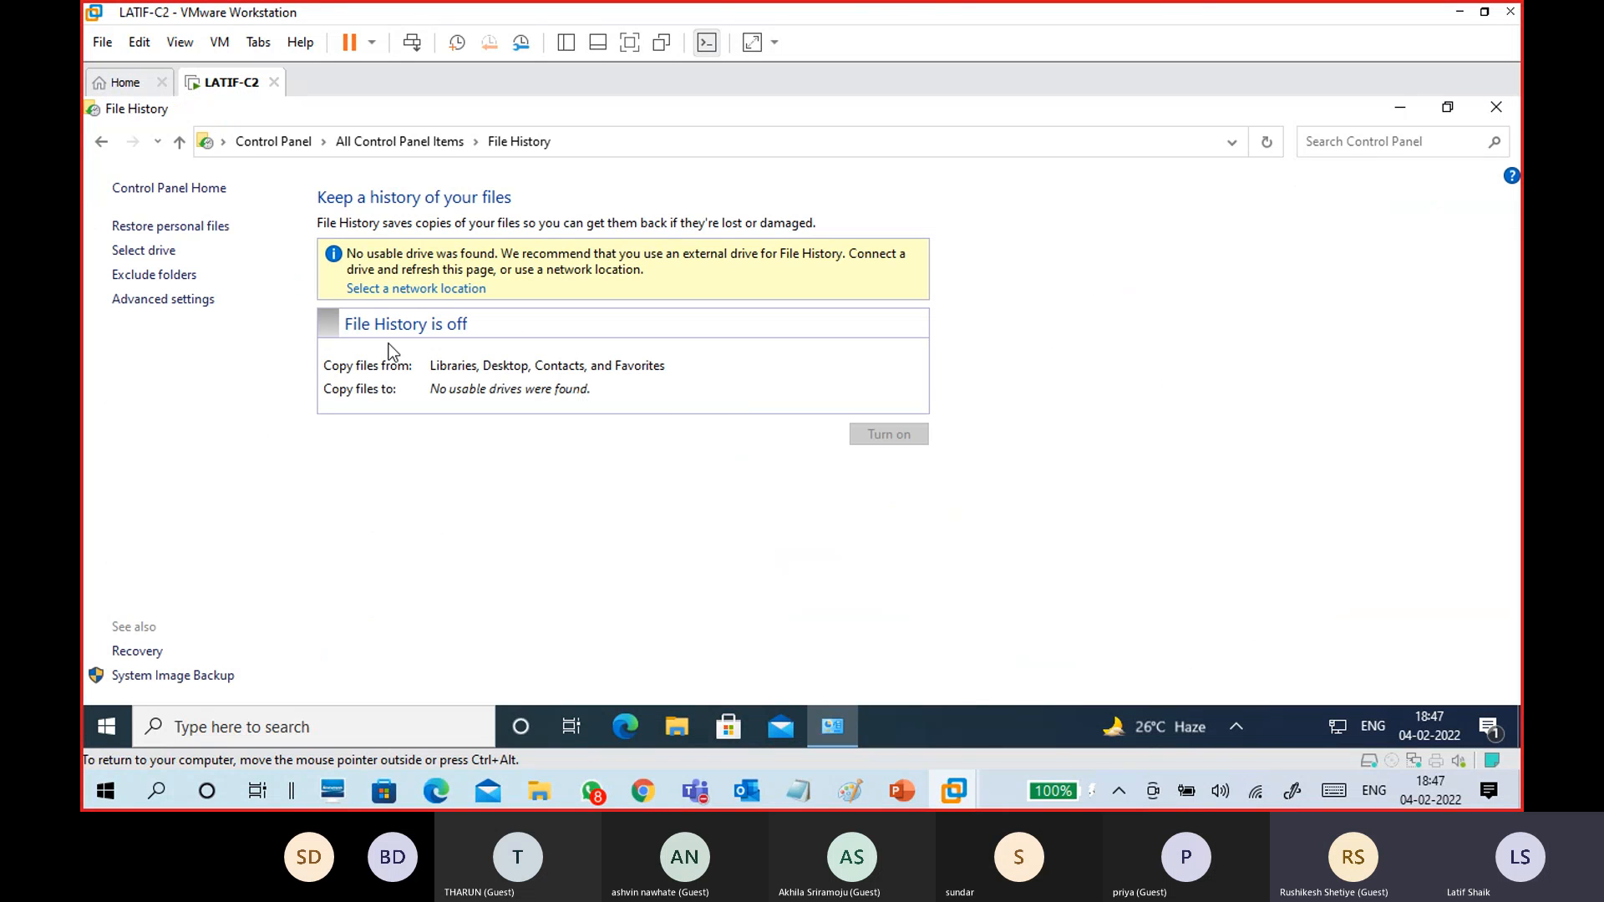
Open File History's advanced settings and try several intervals for saving copies of files, ending on Every hour (default).
left_click(189, 300)
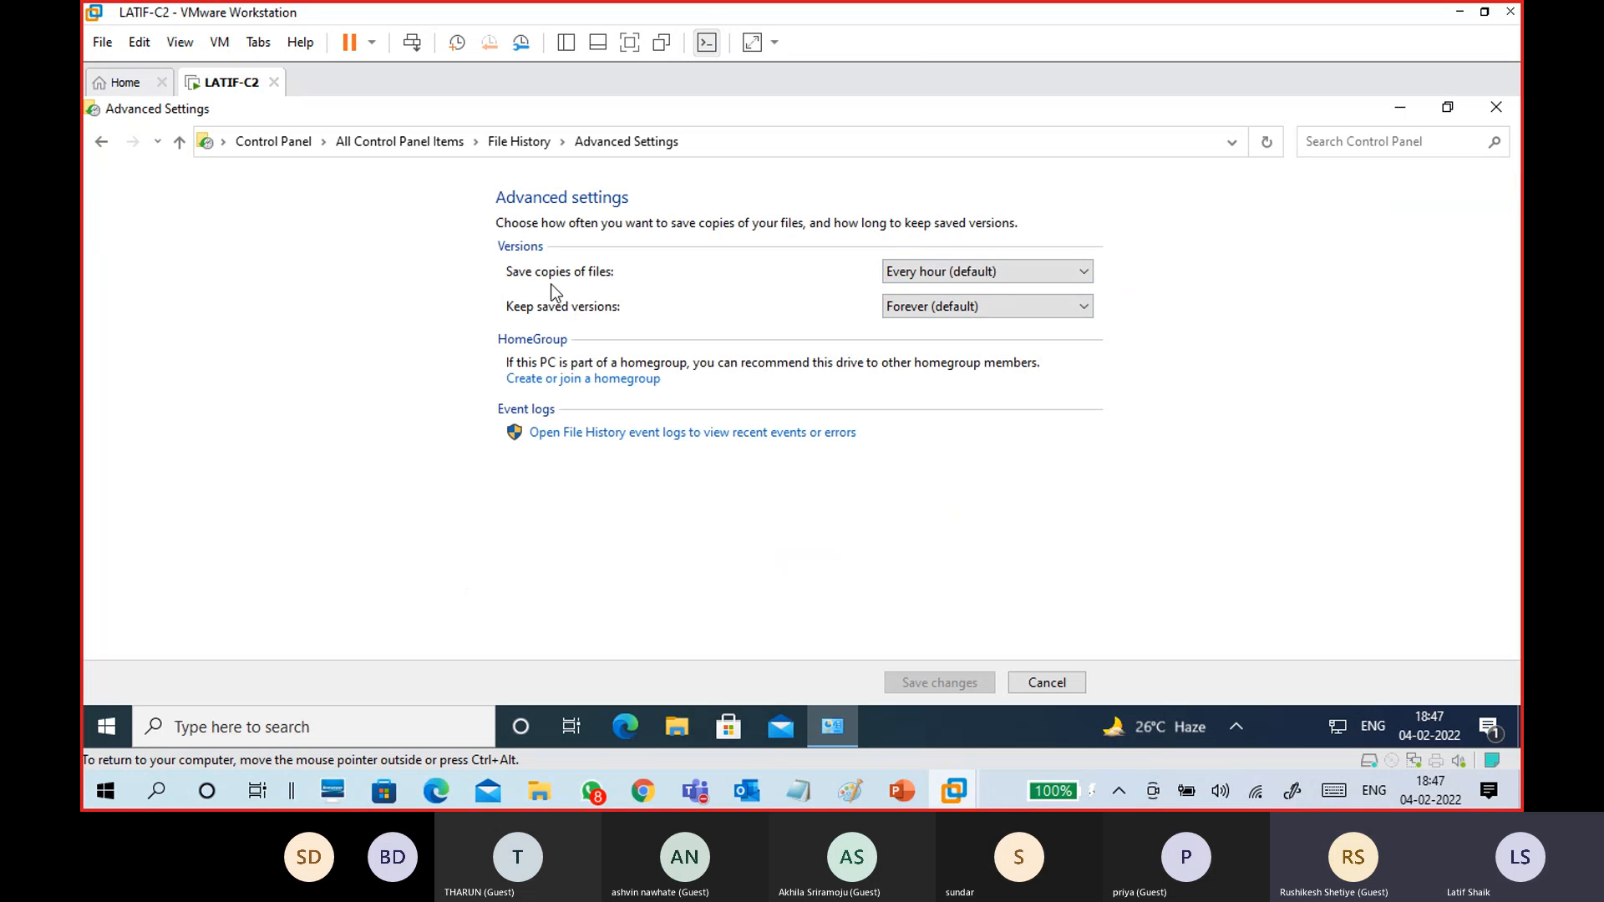
left_click(1081, 276)
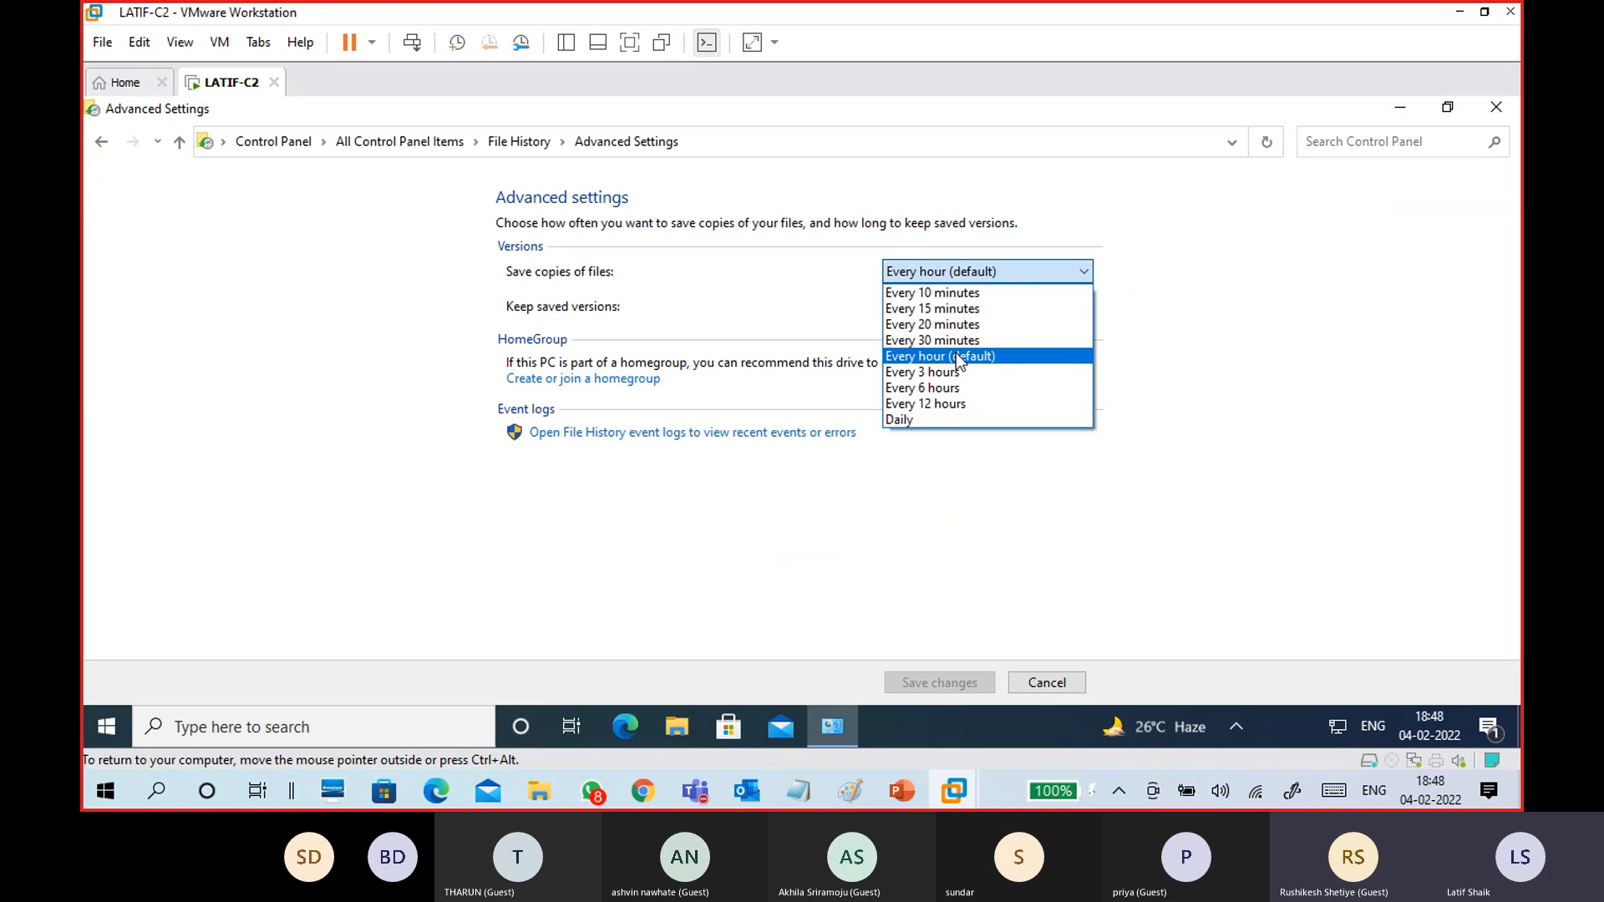
left_click(946, 294)
left_click(942, 278)
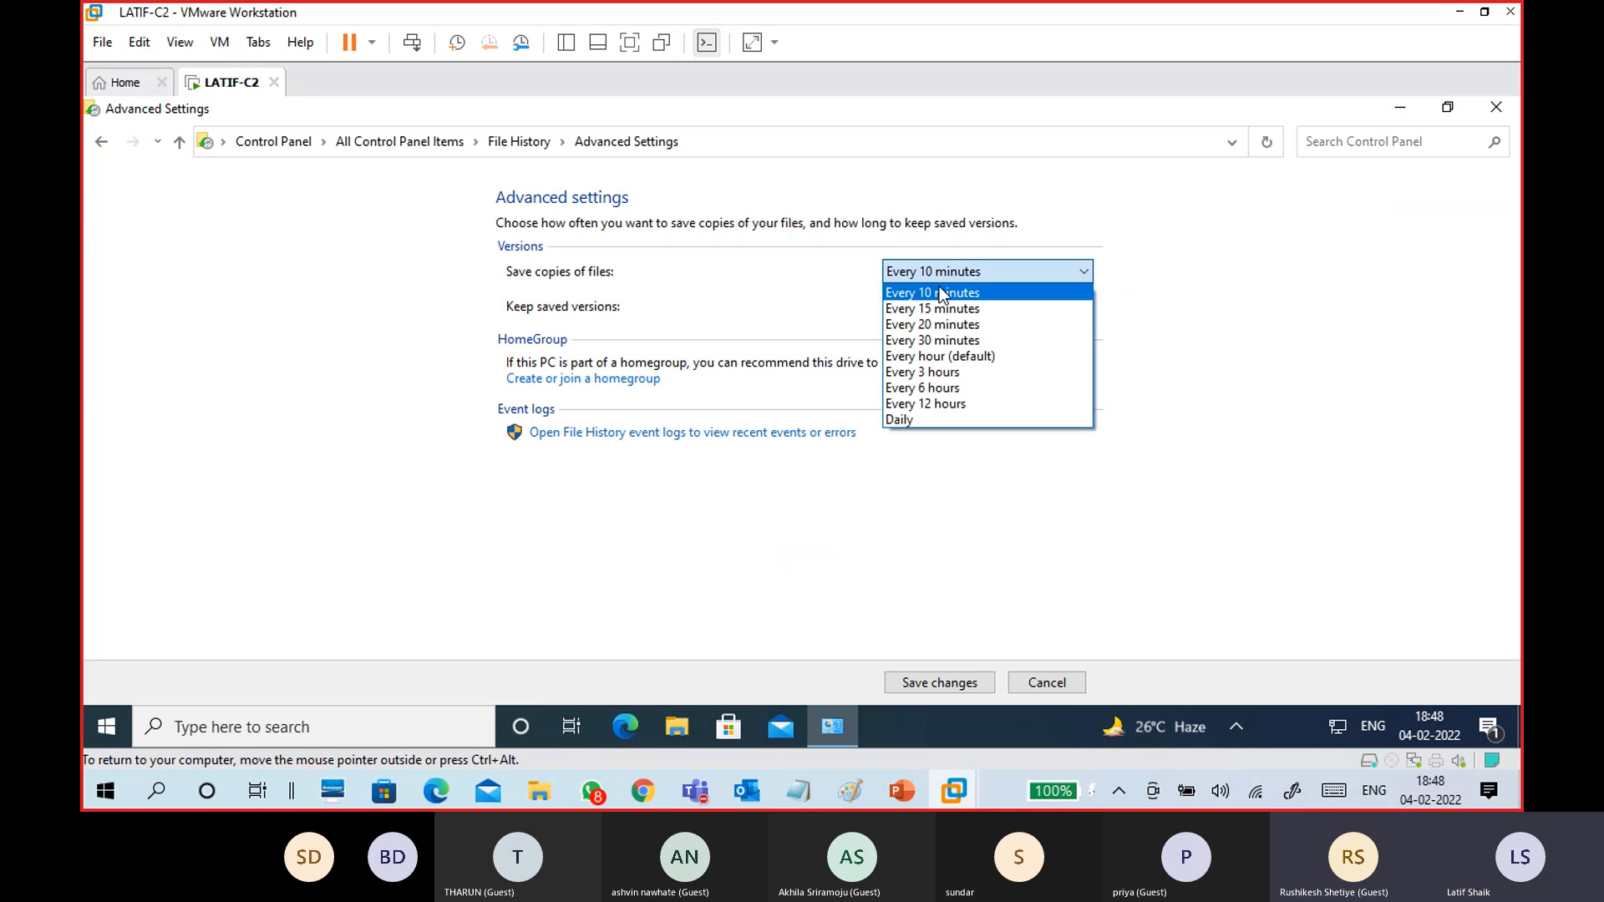
left_click(945, 309)
left_click(960, 273)
left_click(941, 357)
left_click(961, 272)
left_click(939, 386)
left_click(952, 273)
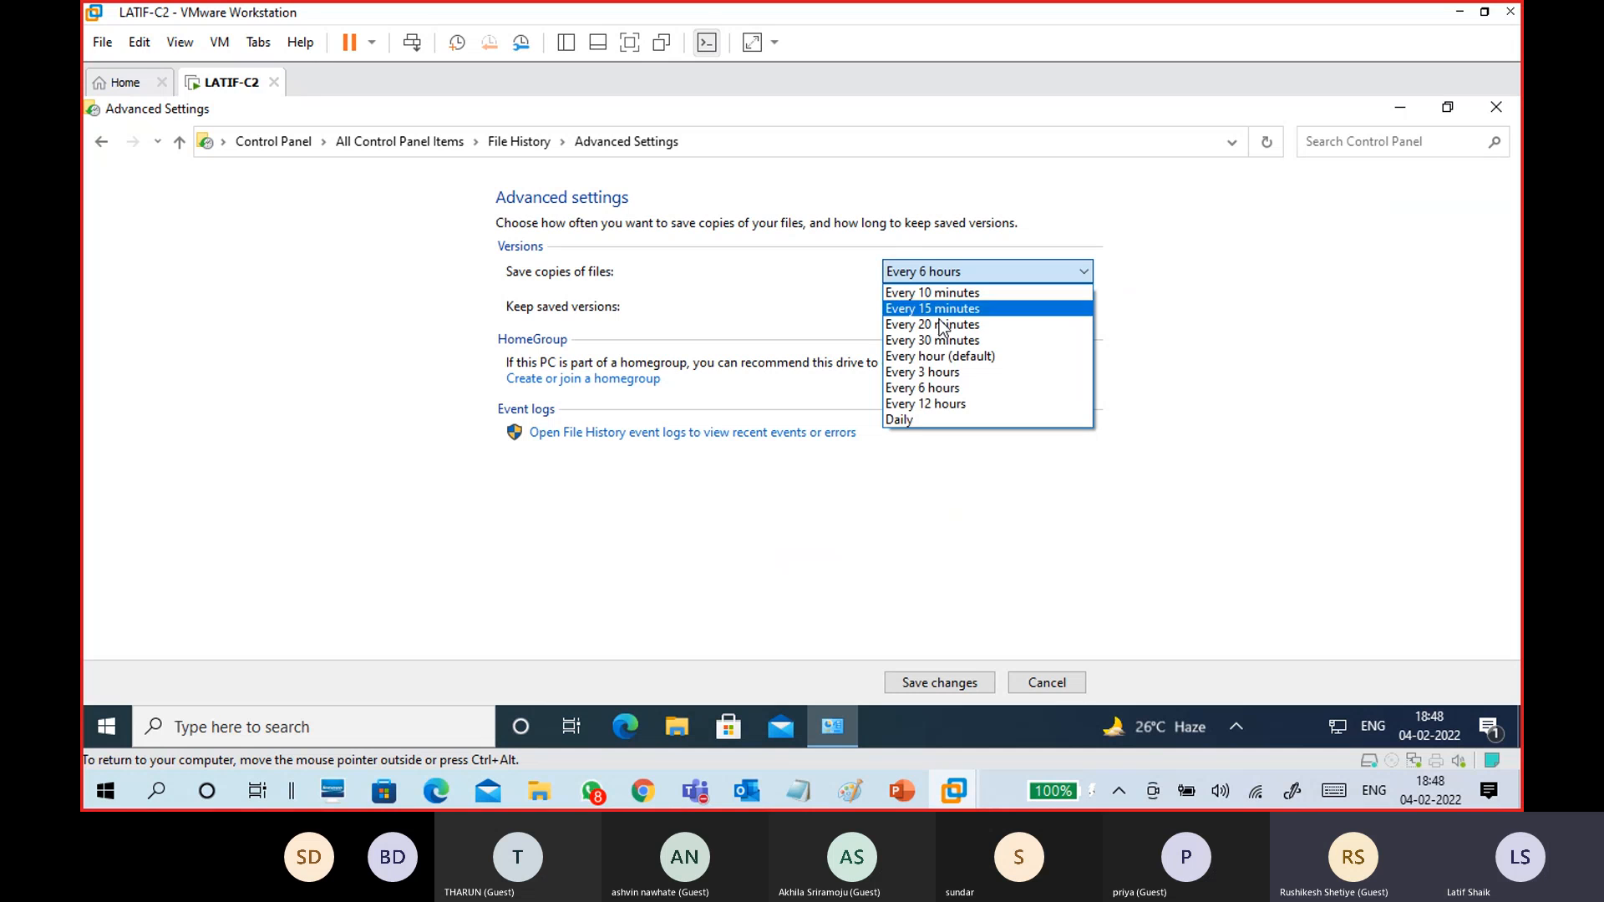
left_click(929, 401)
left_click(994, 272)
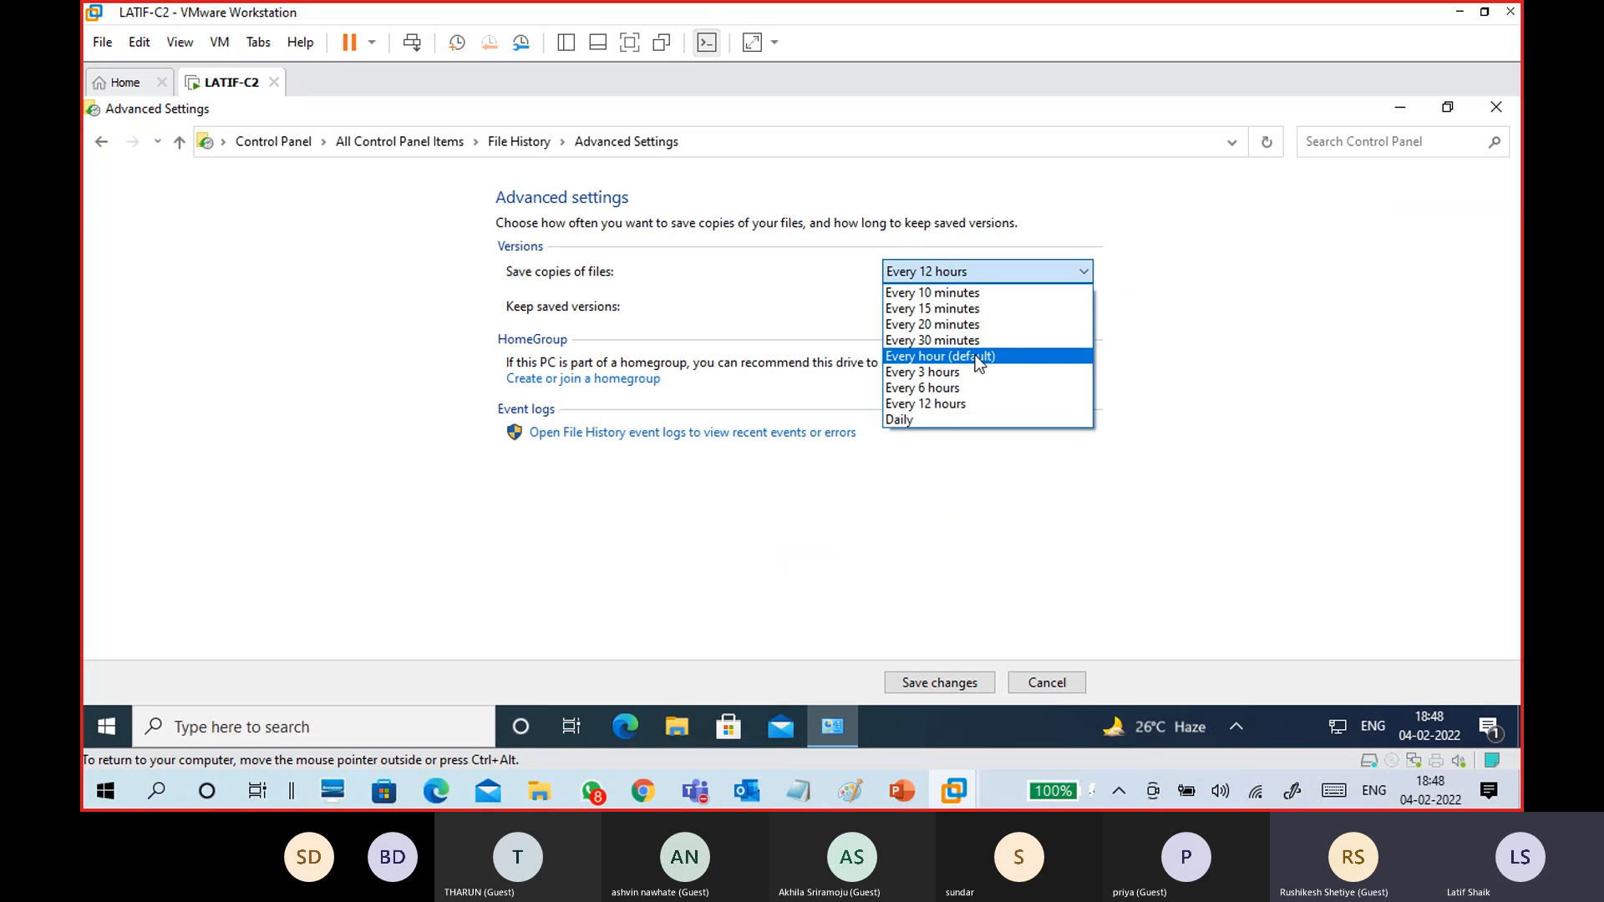
left_click(973, 357)
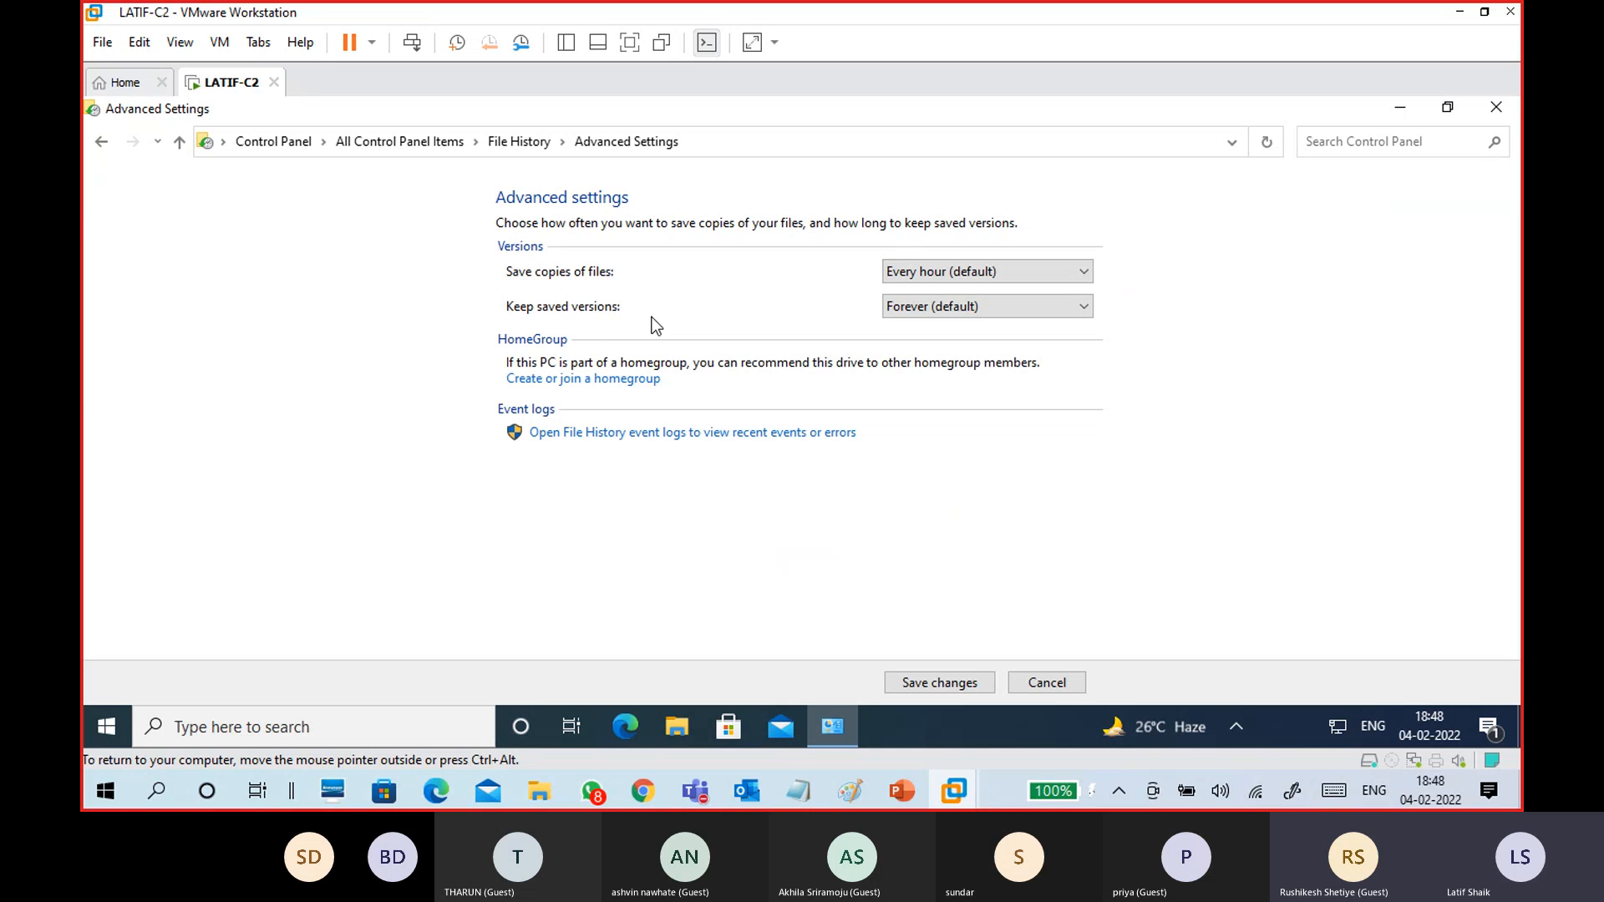
Try 1 month, 6 months and 2 years for keeping saved versions, reselect Forever (default), and discard the advanced settings.
left_click(961, 306)
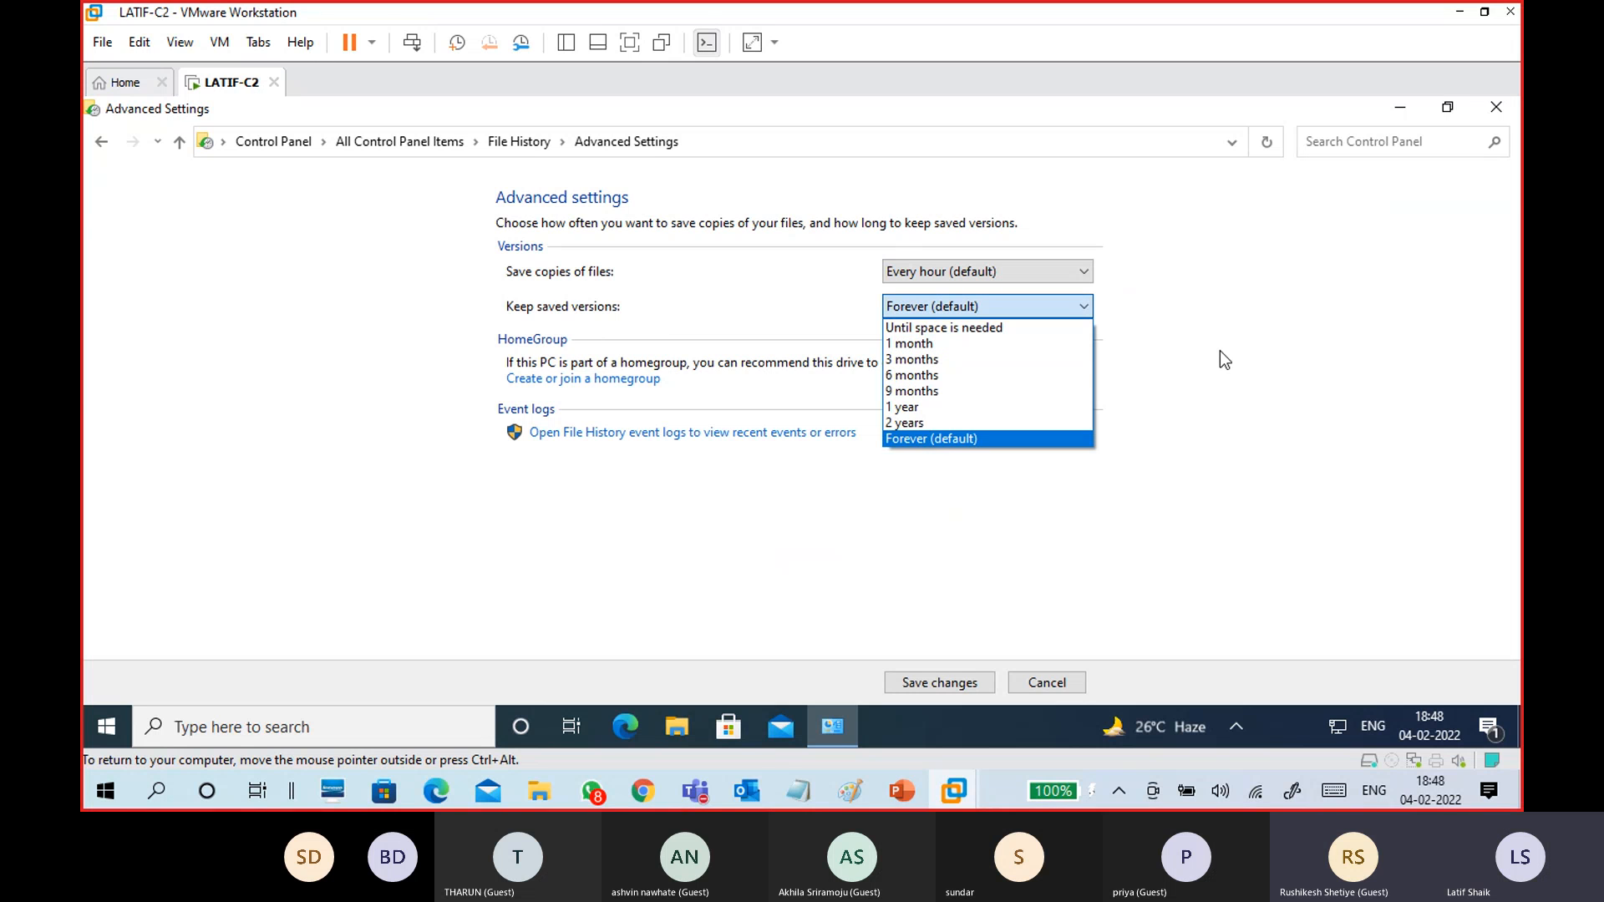
left_click(1020, 343)
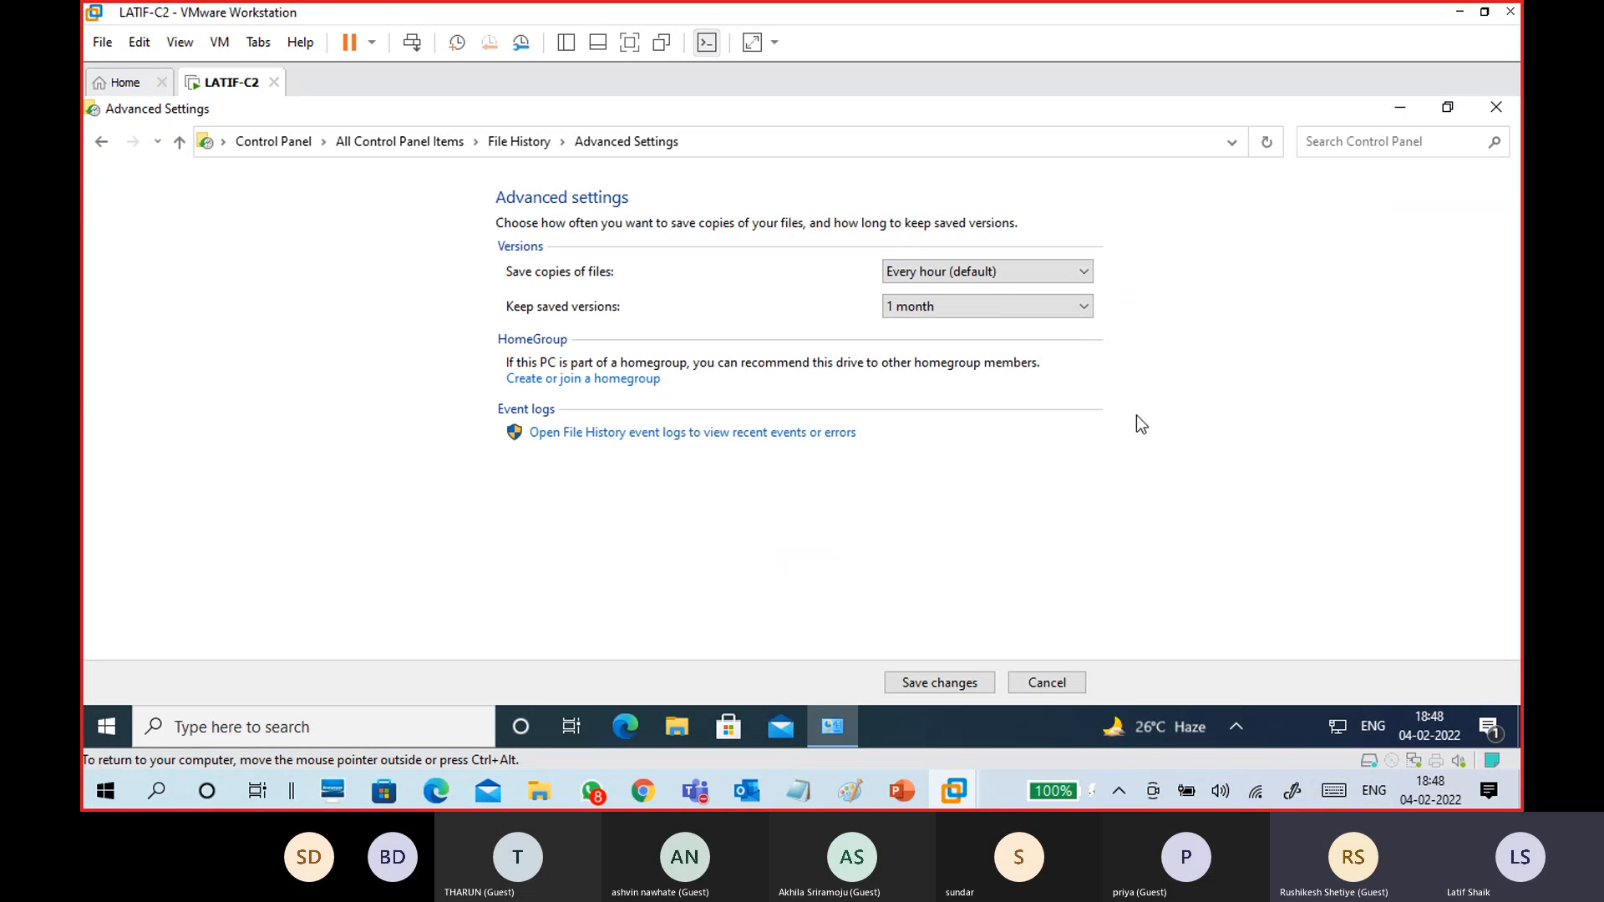
left_click(1066, 310)
left_click(1024, 389)
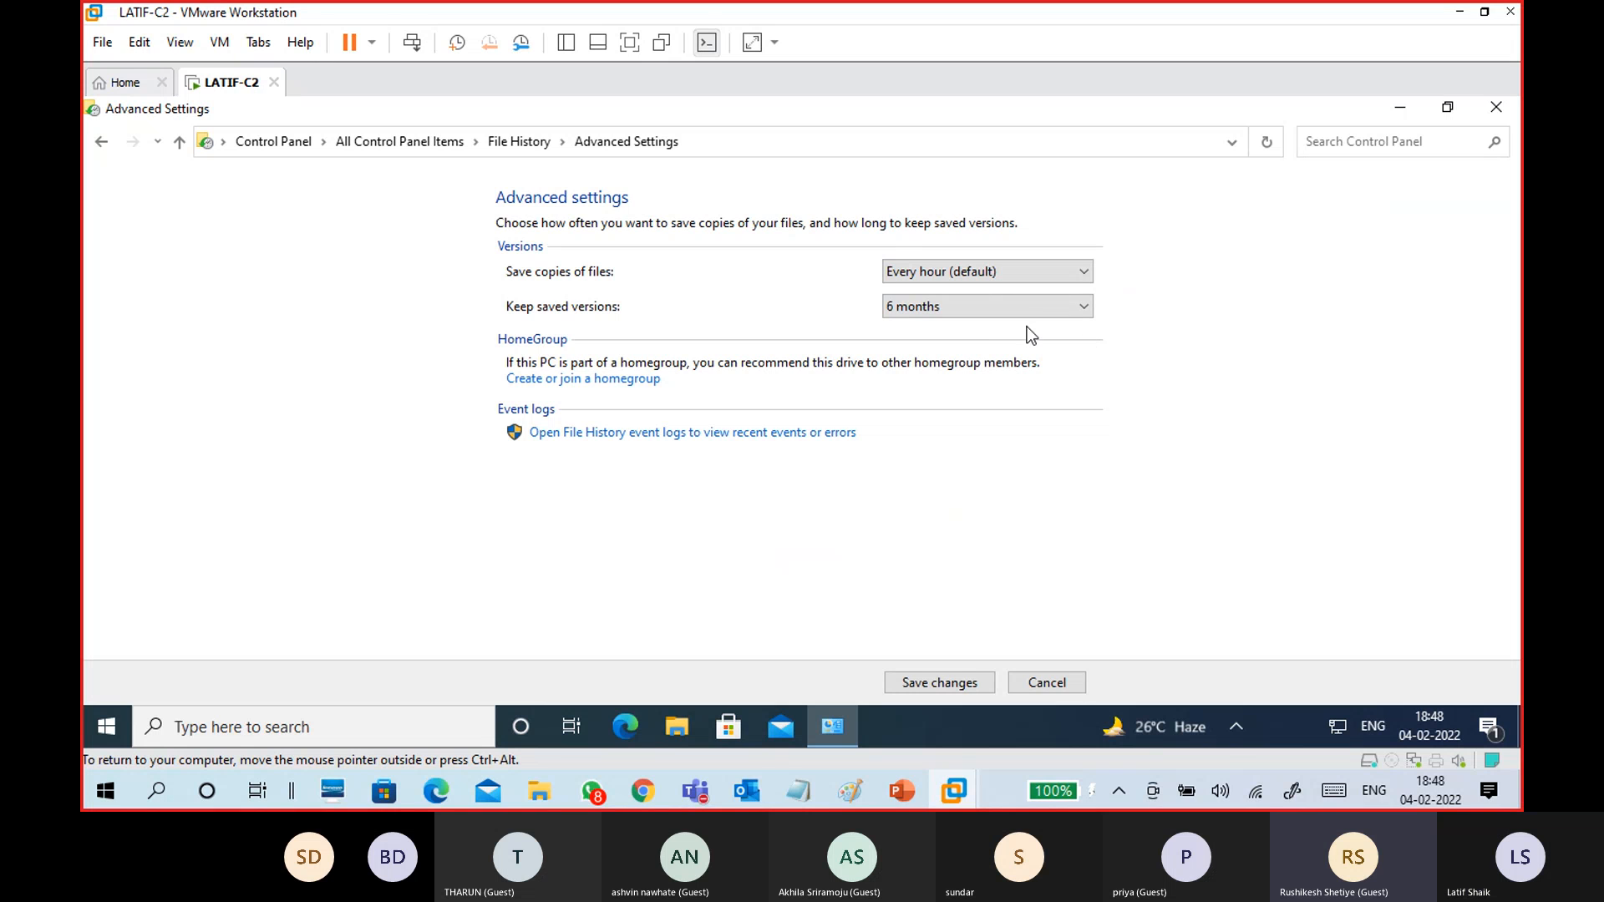
left_click(1036, 307)
left_click(991, 417)
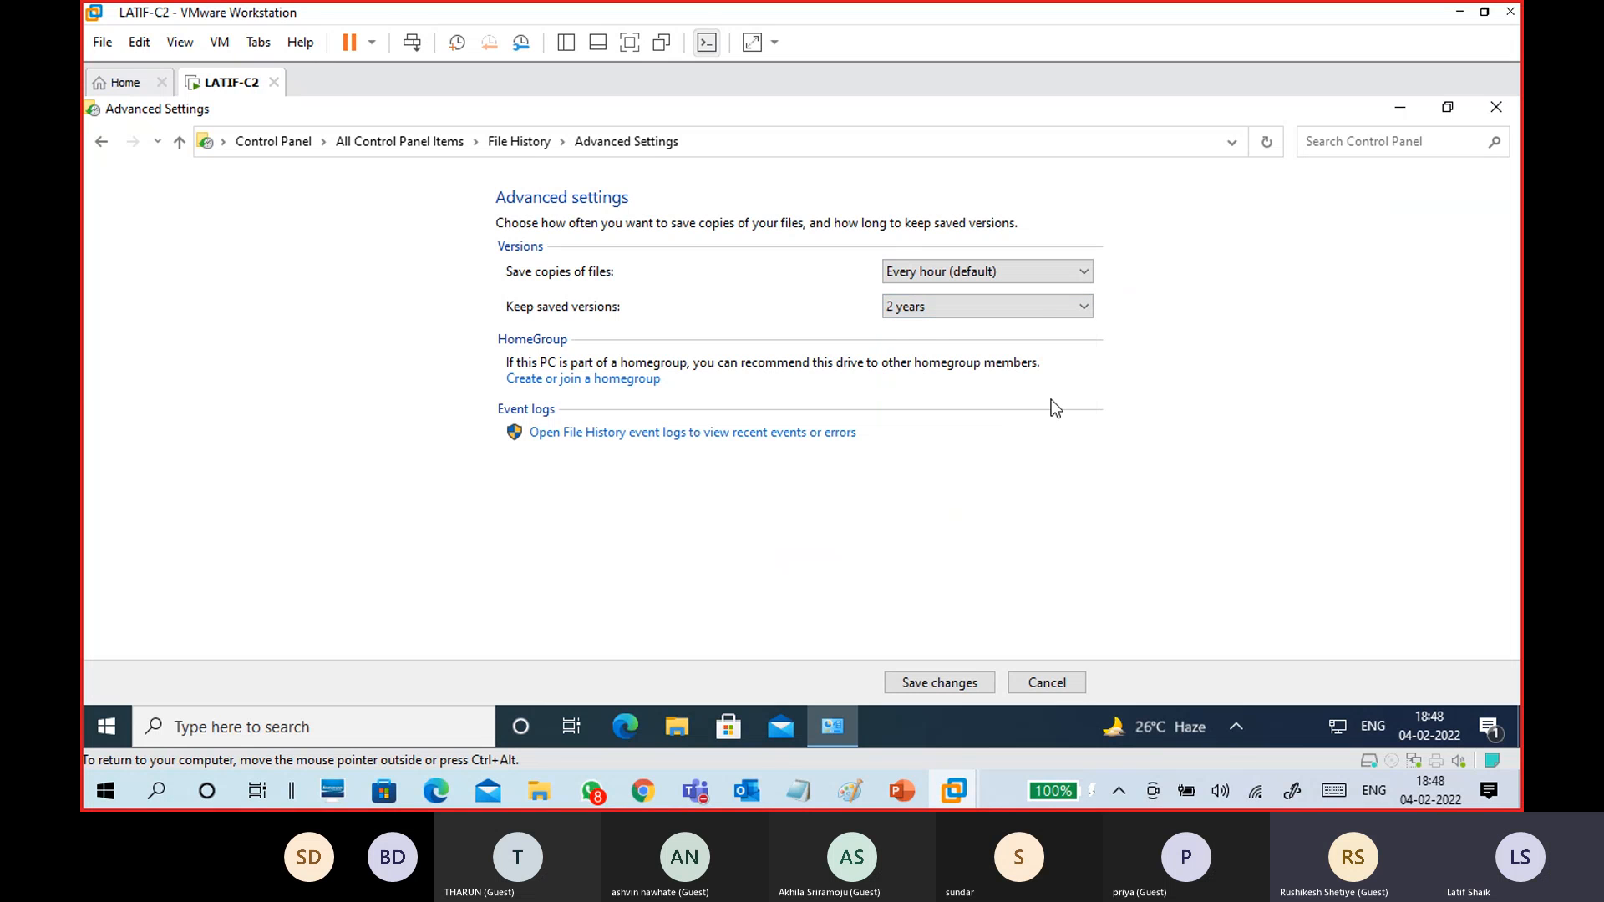
left_click(1035, 309)
left_click(999, 440)
left_click(1045, 688)
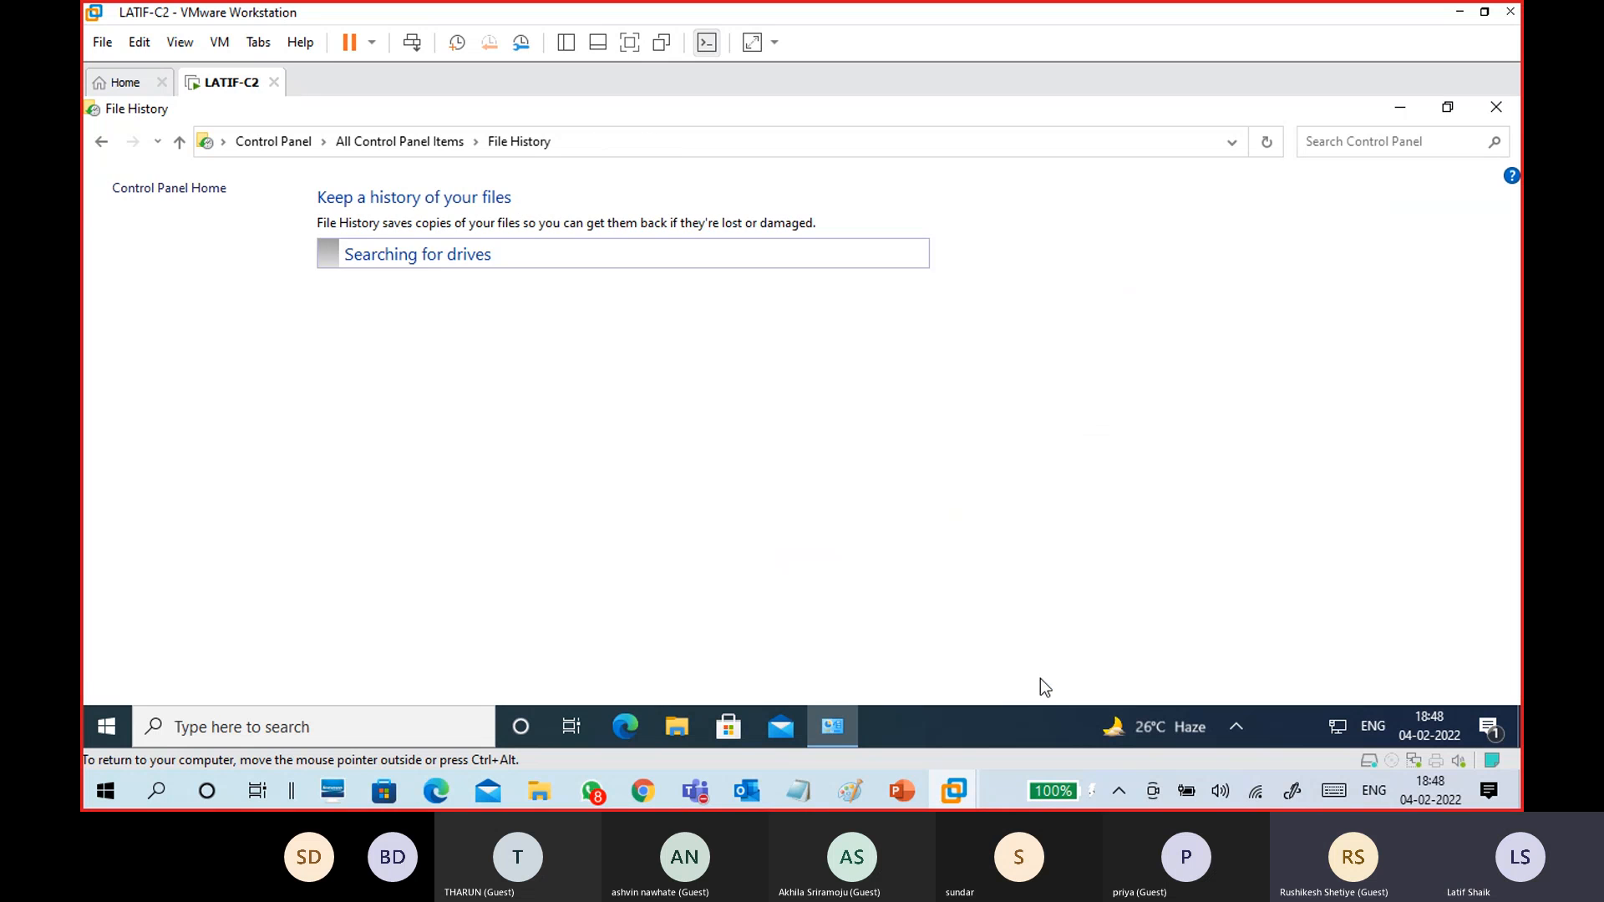
Return to the Control Panel home and display all items as large icons.
left_click(308, 144)
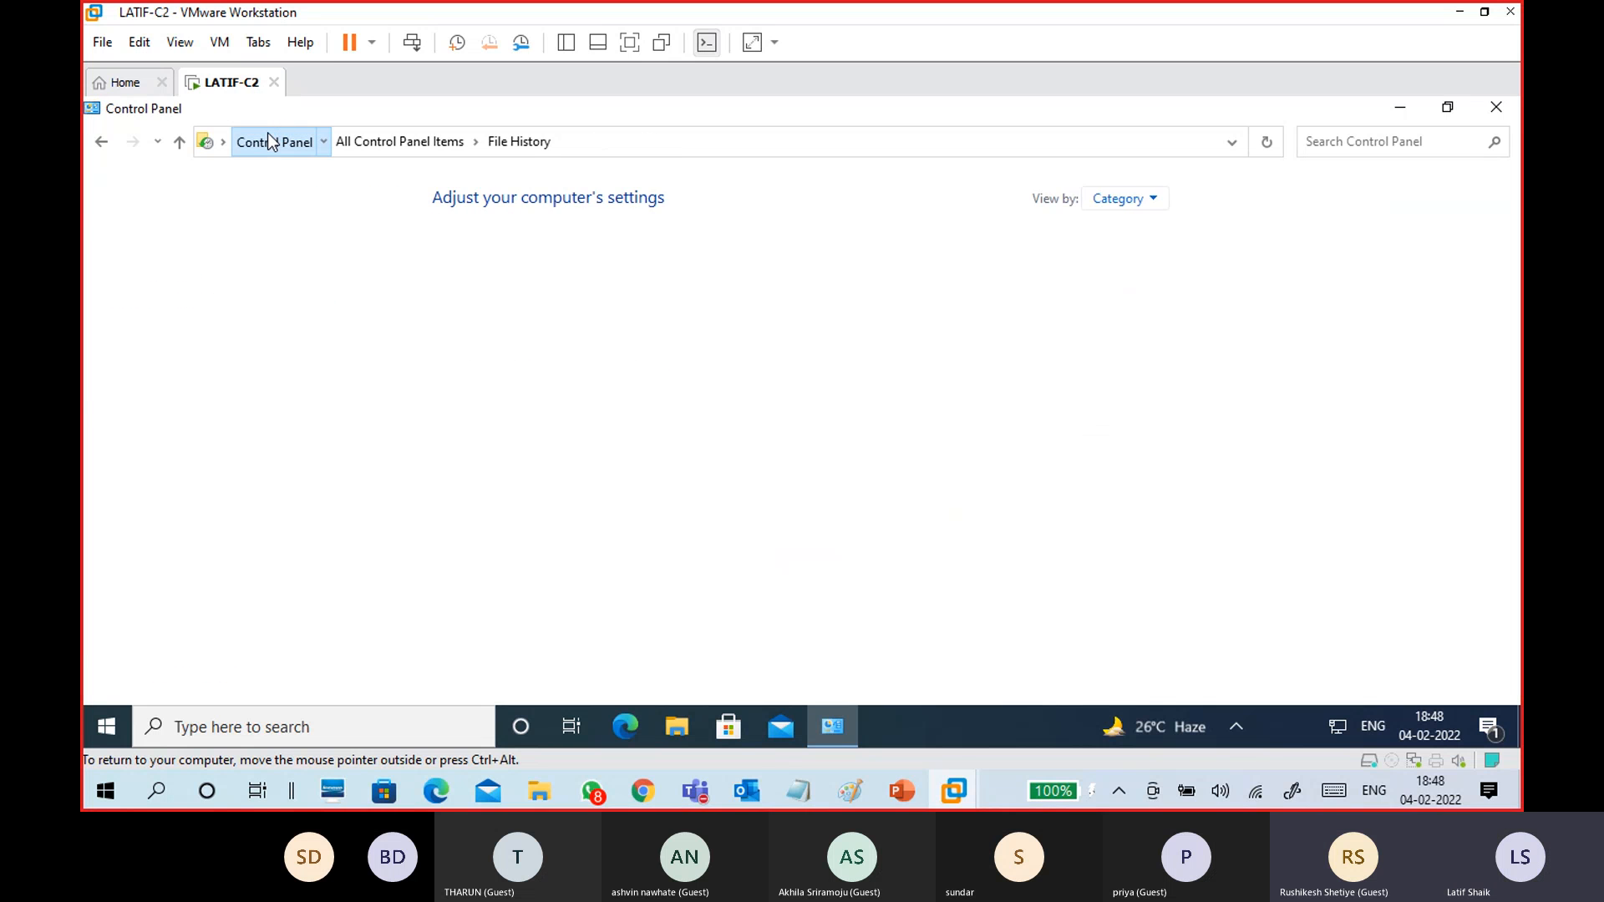
left_click(1123, 199)
left_click(1130, 258)
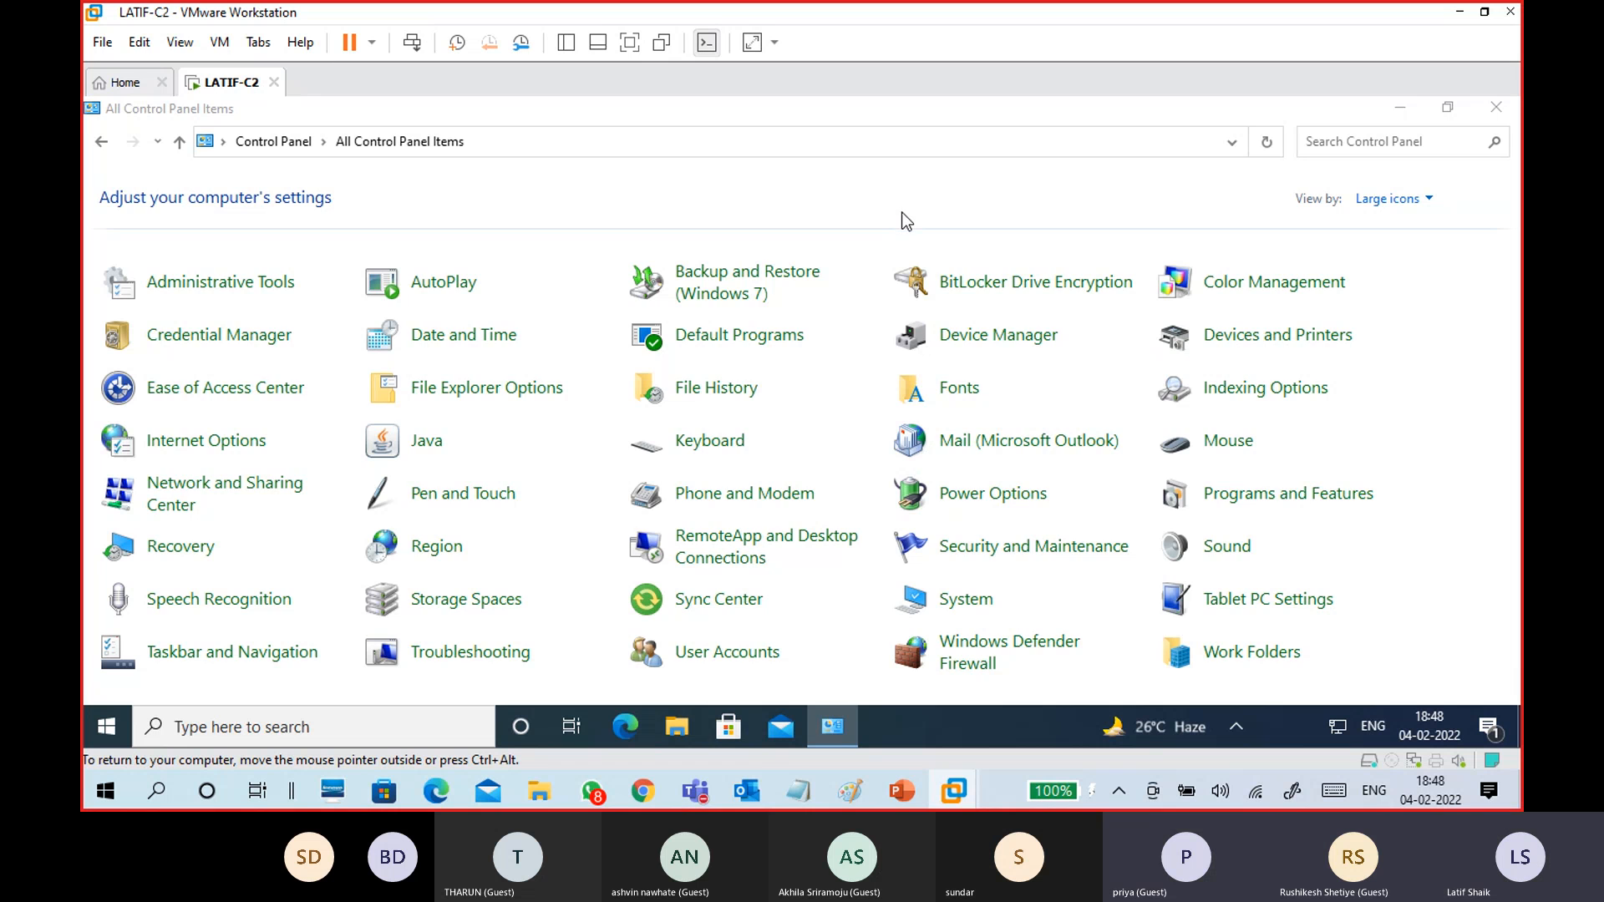
Open This PC in File Explorer, view the contents of New Volume (E:), and minimize the window.
key("super+e")
left_click(212, 503)
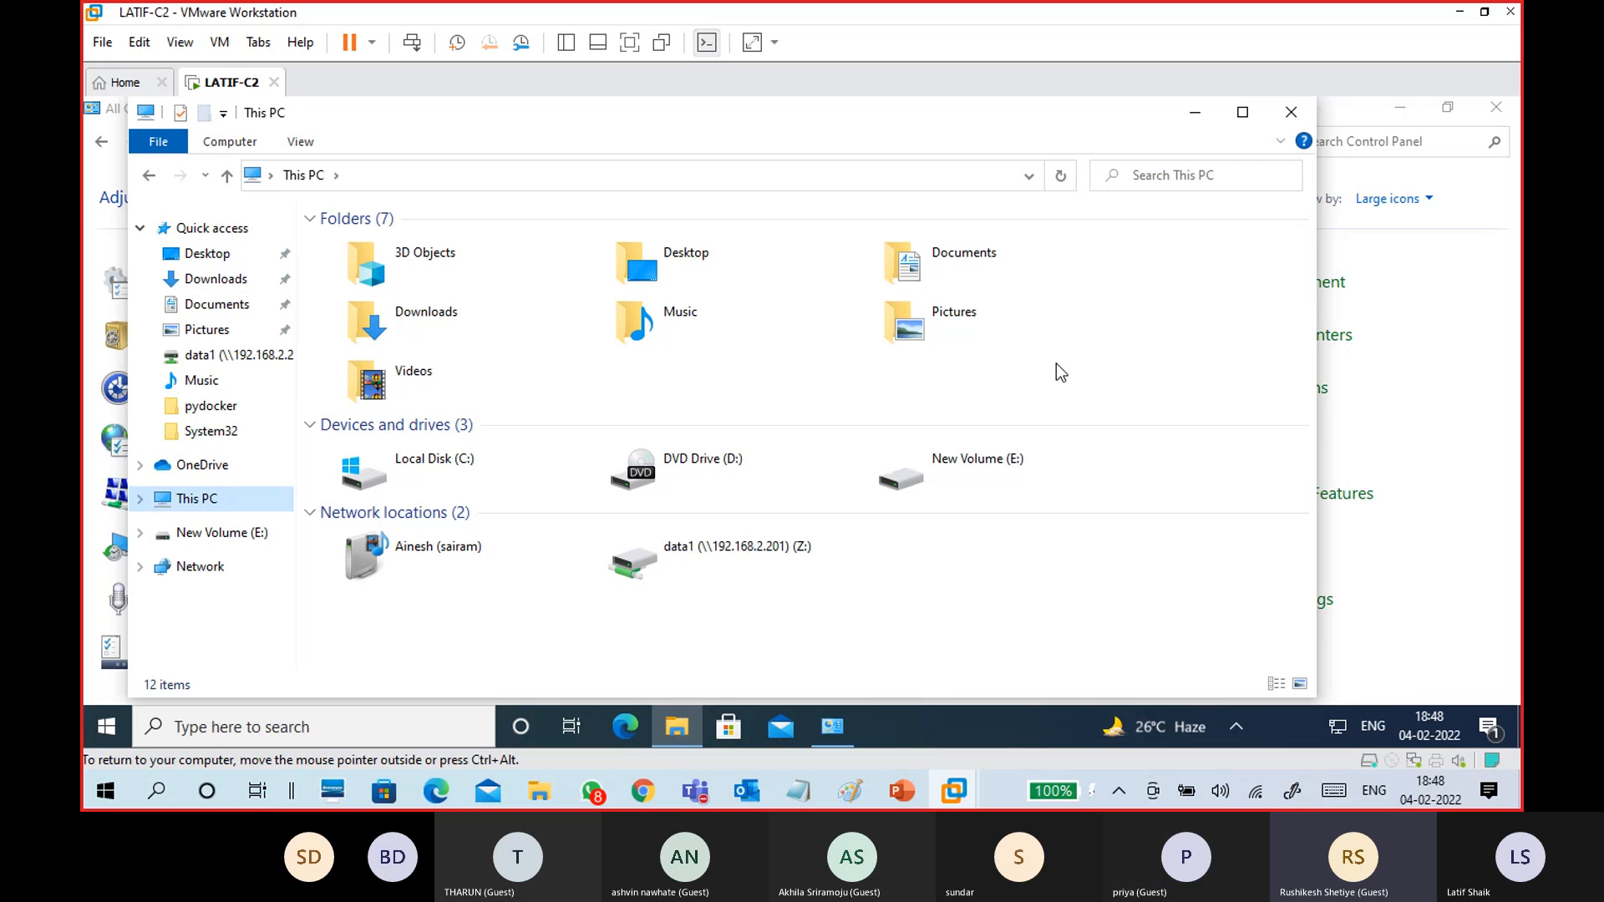
left_click(1011, 481)
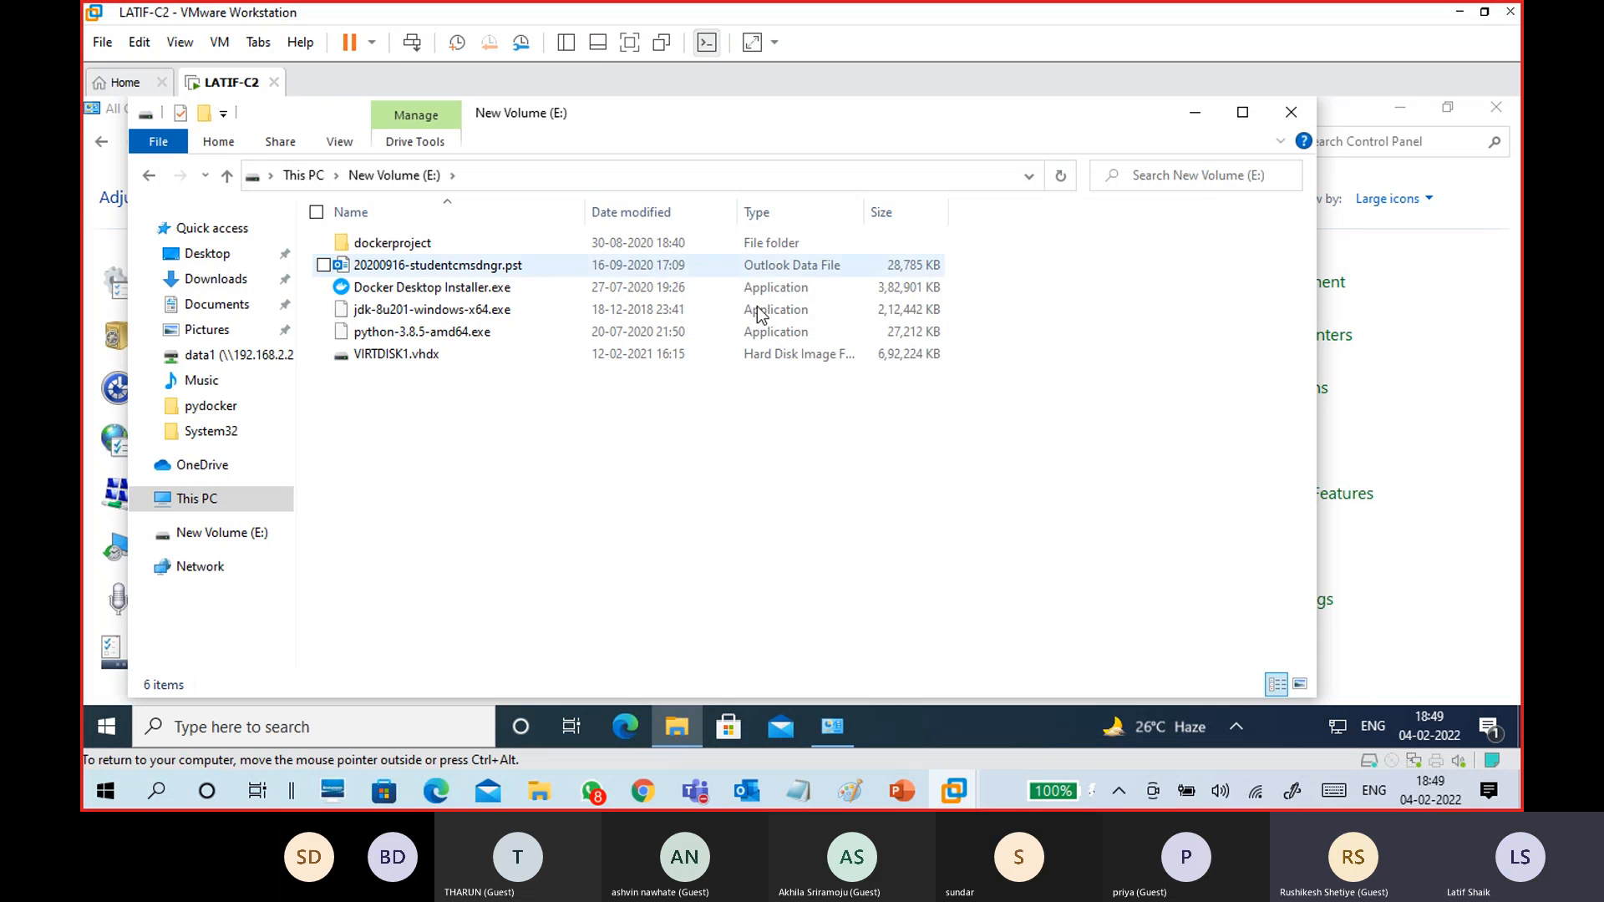
left_click(1195, 115)
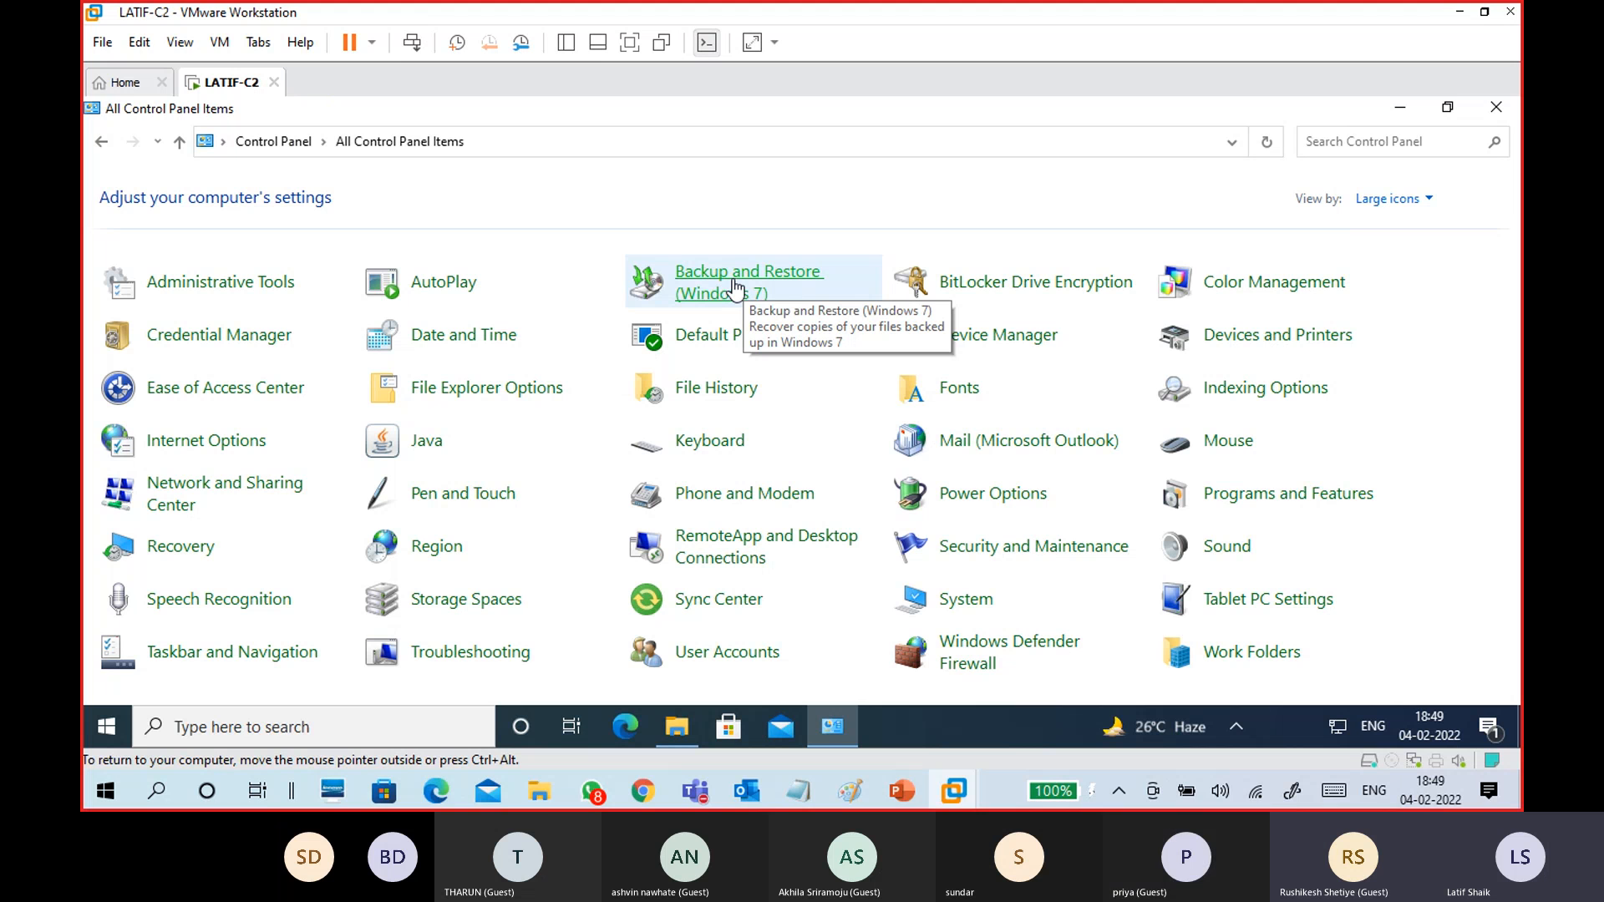
Bring File Explorer back and open Local Disk (C:) from This PC to view its folders.
left_click(677, 728)
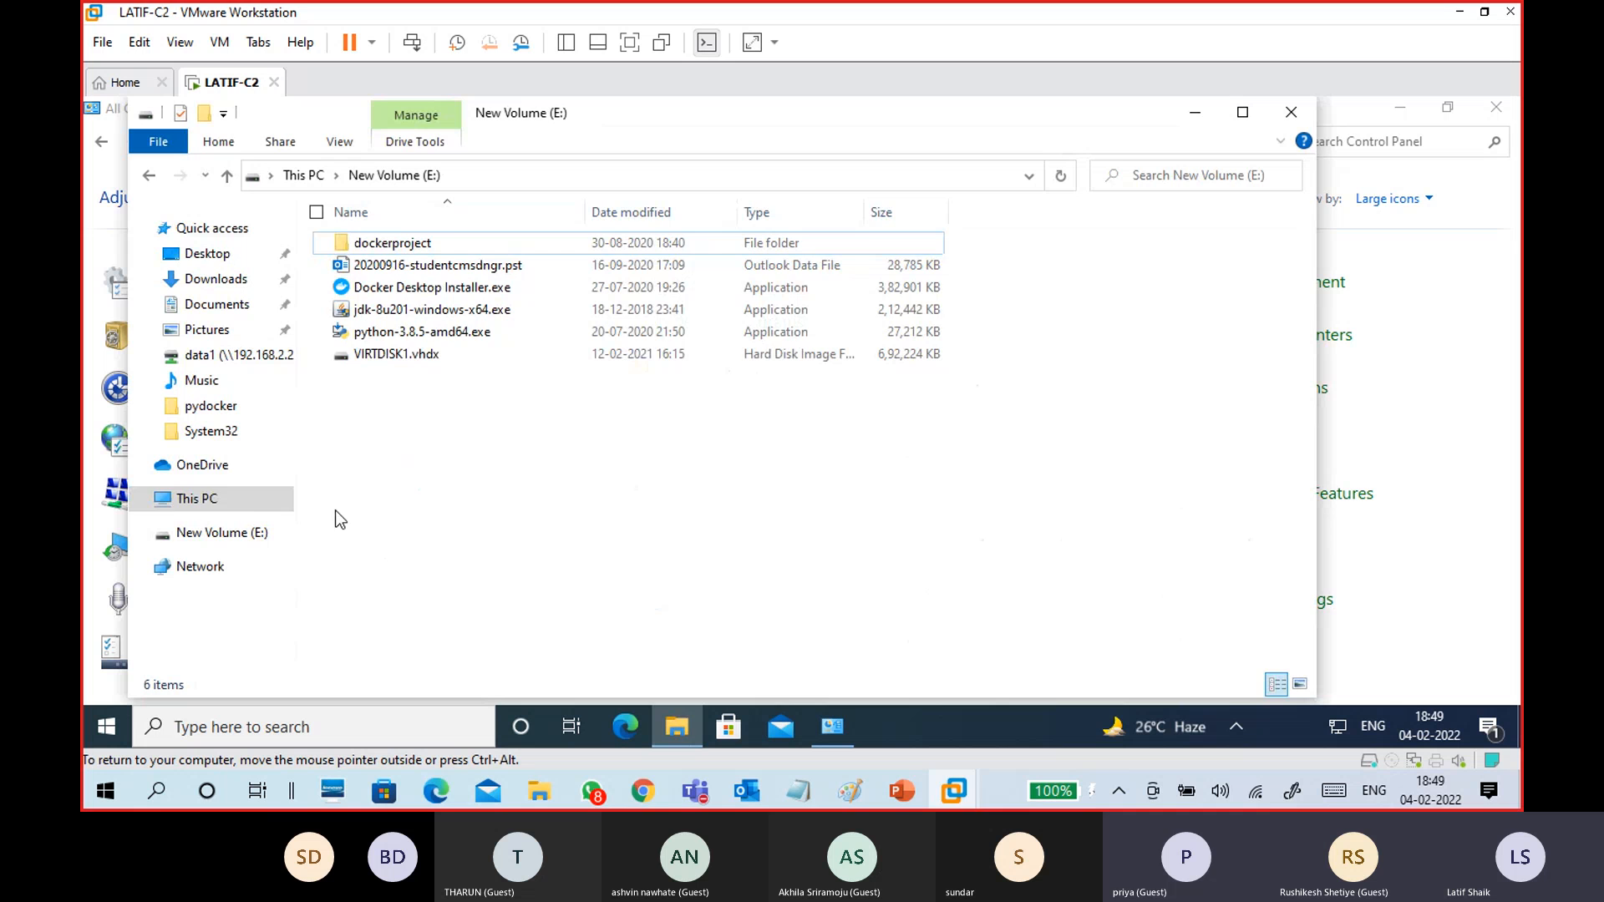
left_click(204, 504)
left_click(451, 478)
double_click(449, 472)
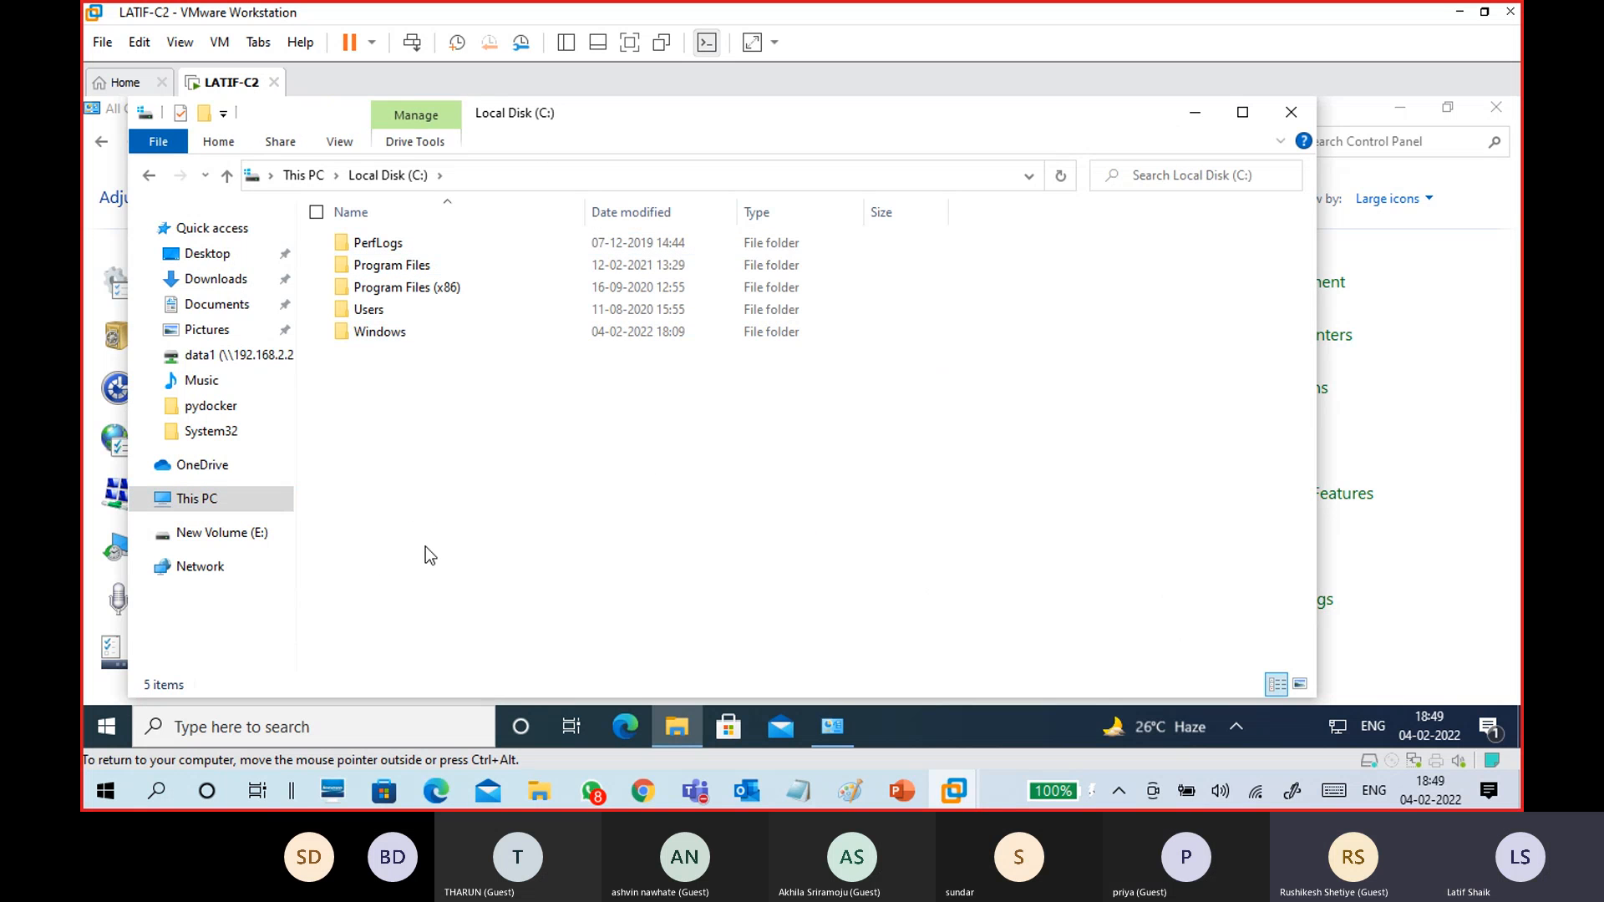
Create two new folders in the root of Local Disk (C:), move the window aside, and refresh the listing.
right_click(412, 628)
mouse_move(414, 600)
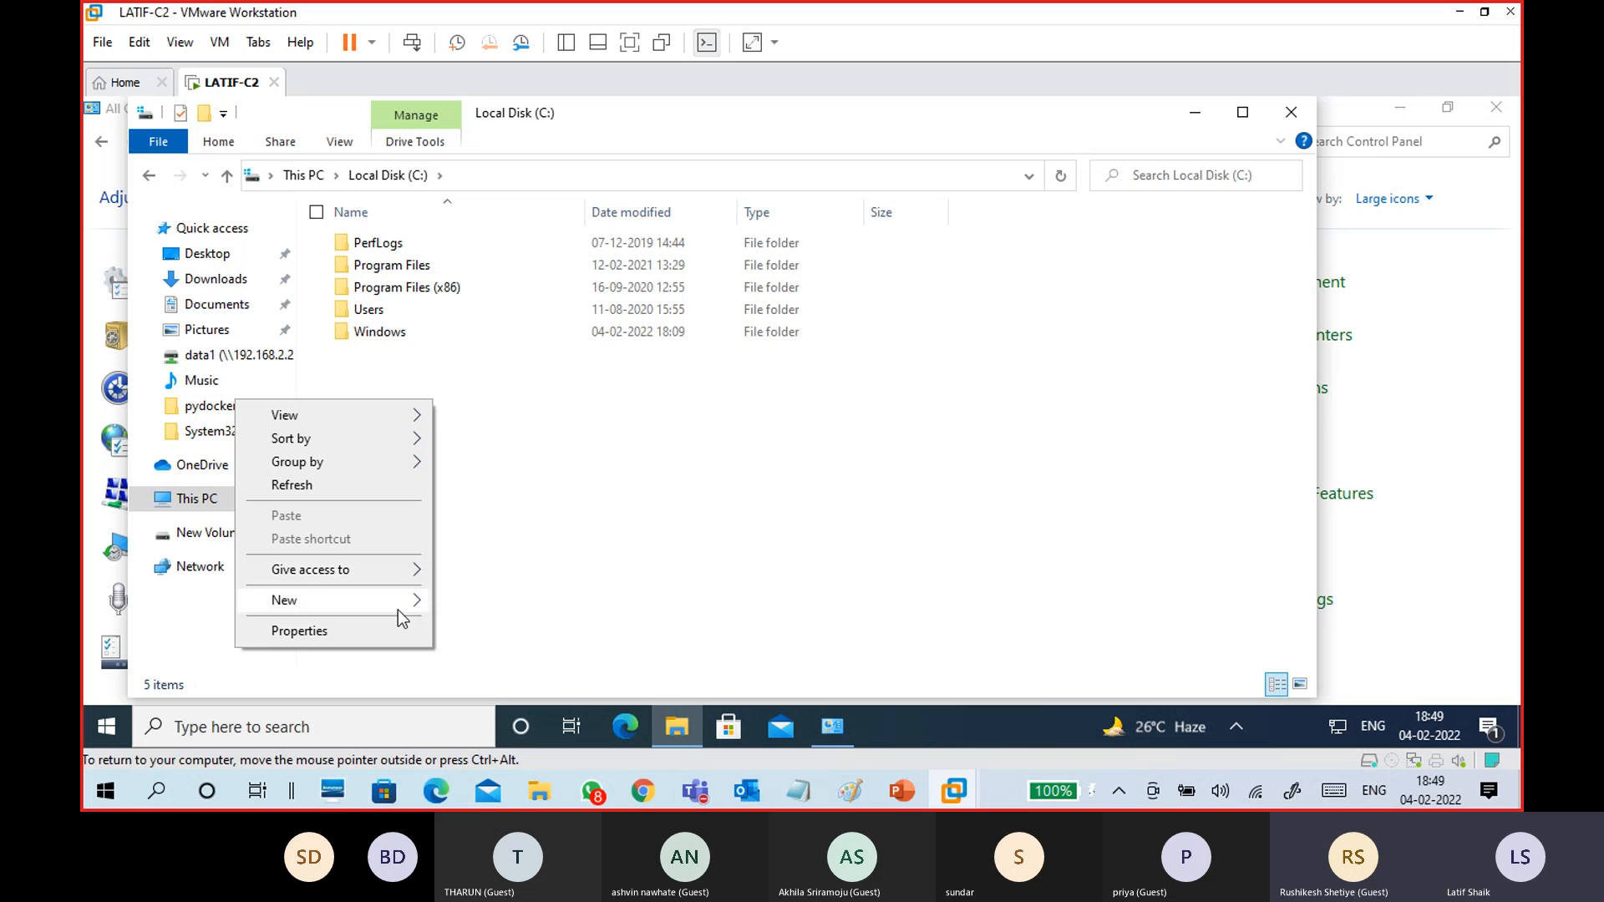
left_click(509, 601)
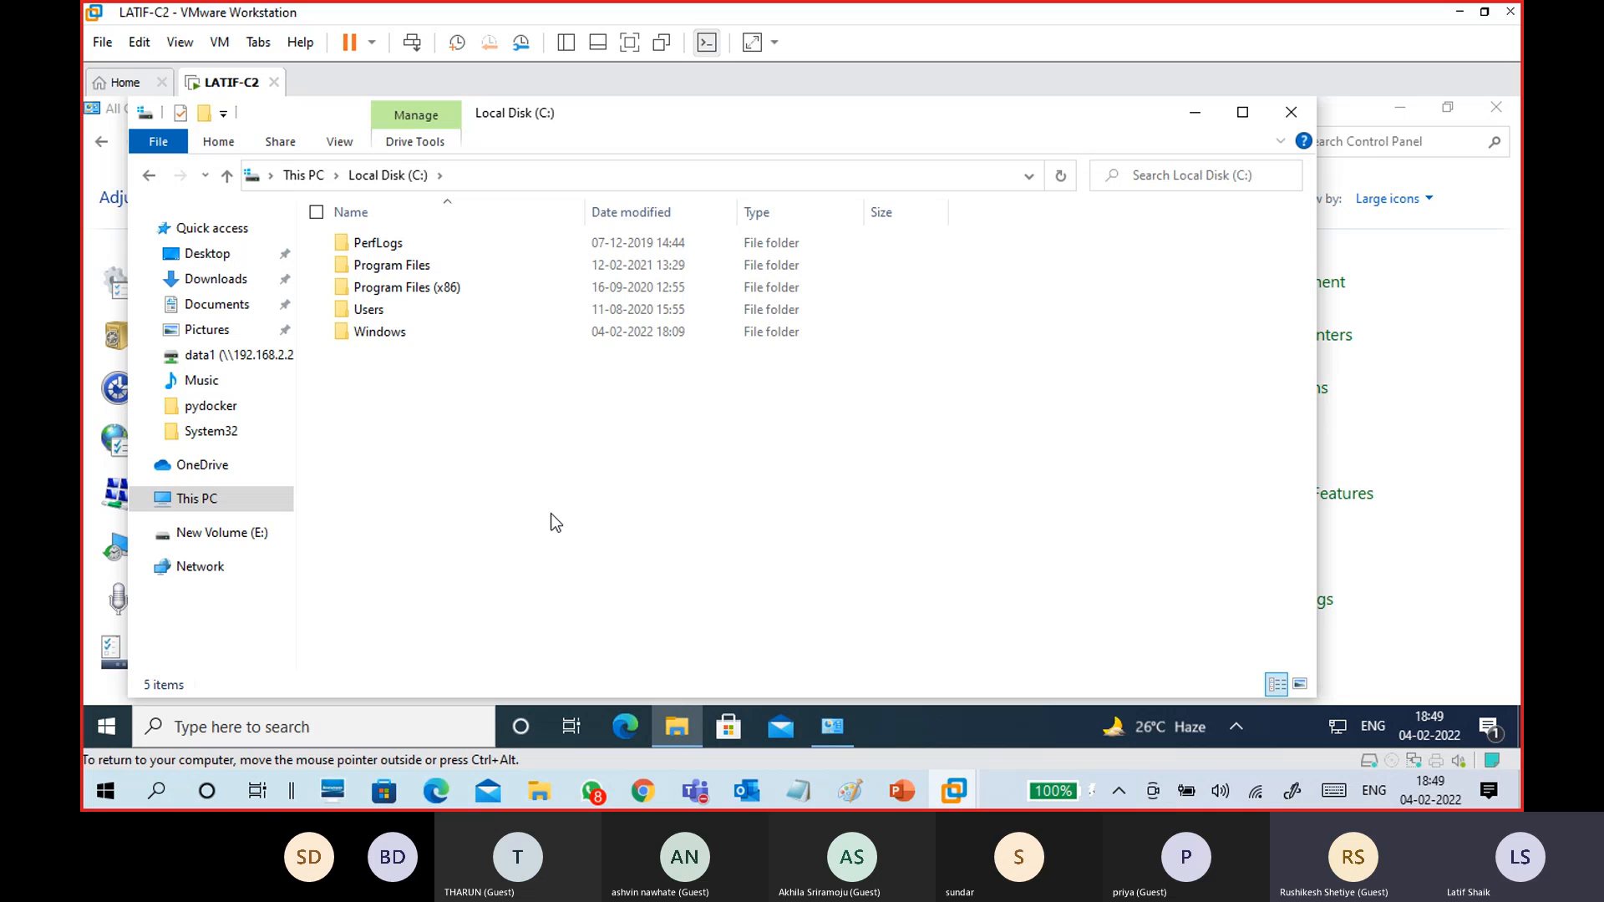
right_click(541, 413)
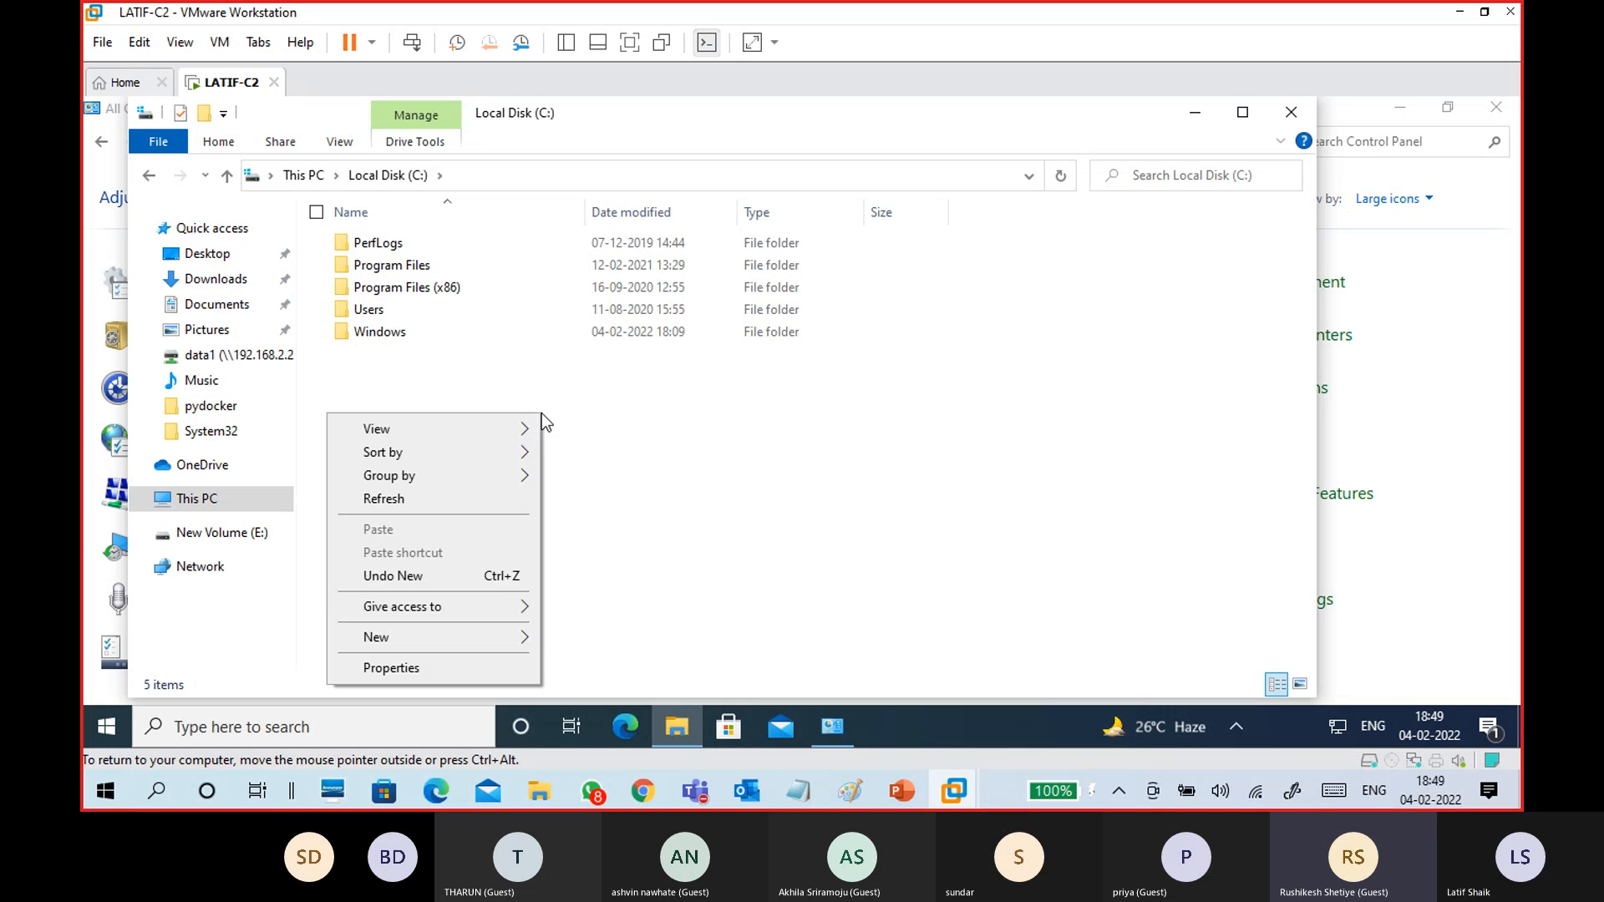
mouse_move(464, 639)
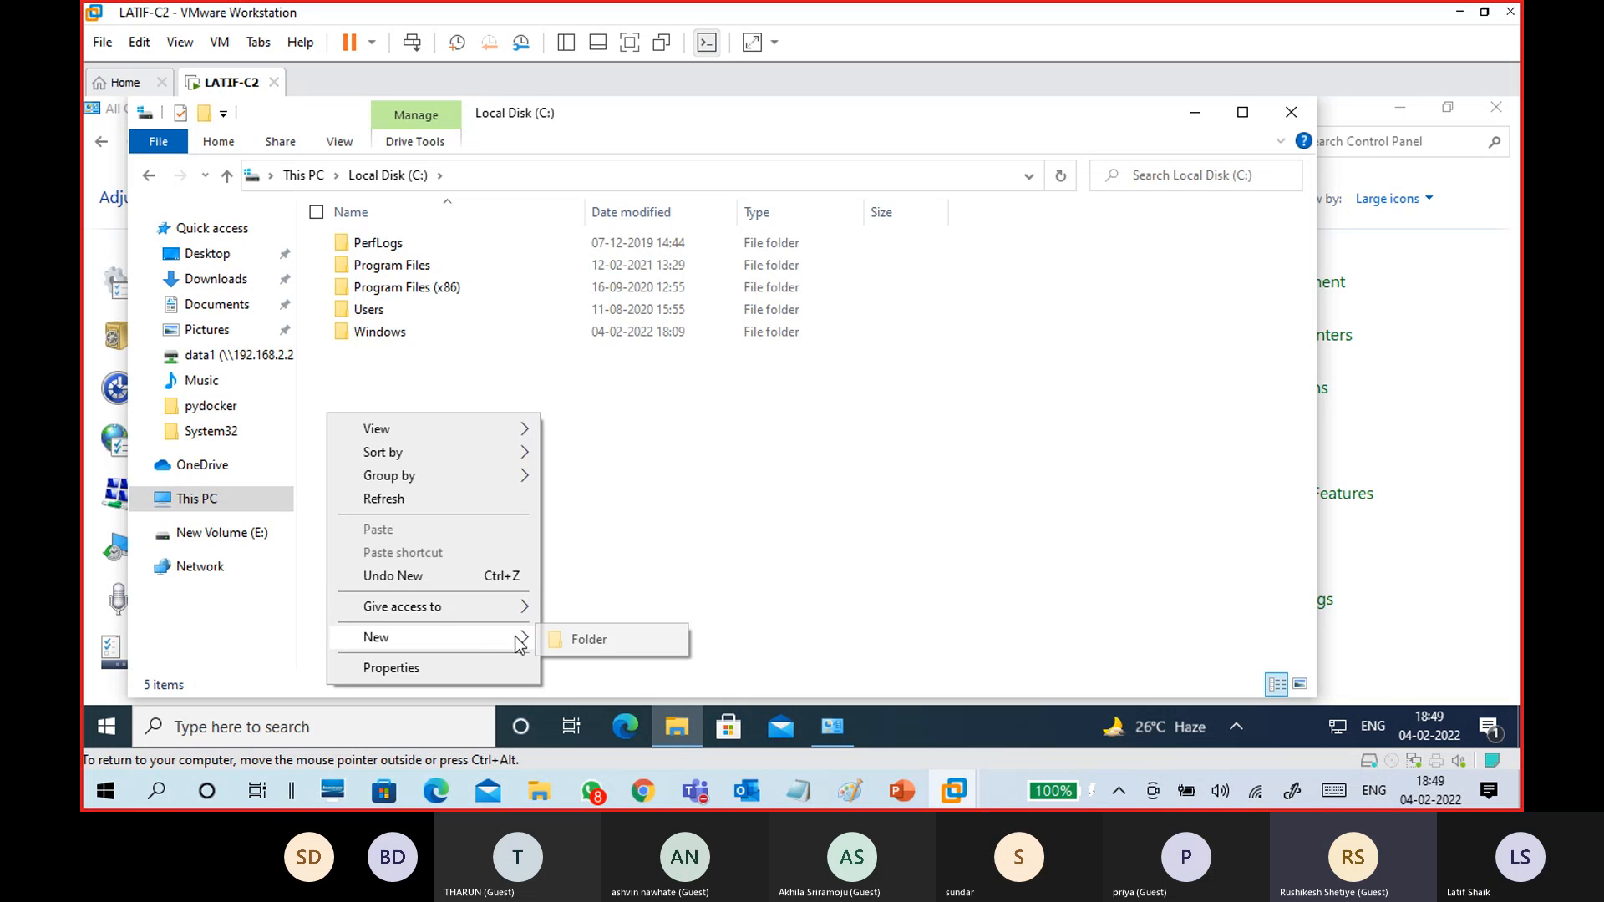
left_click(589, 633)
left_click_drag(638, 125, 774, 126)
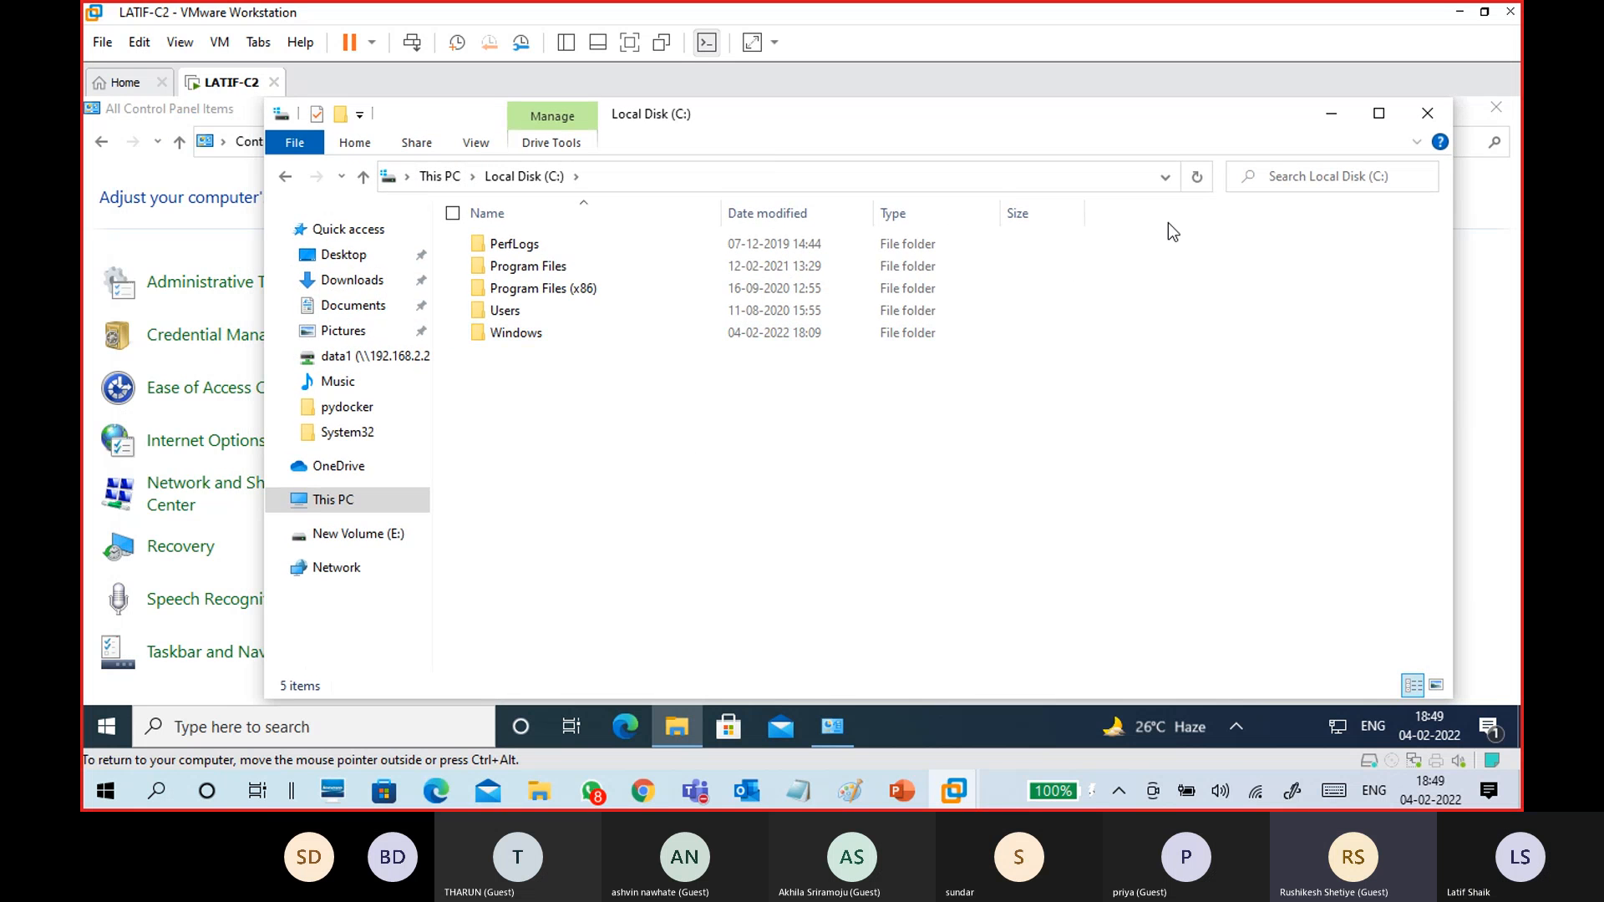
left_click(1197, 176)
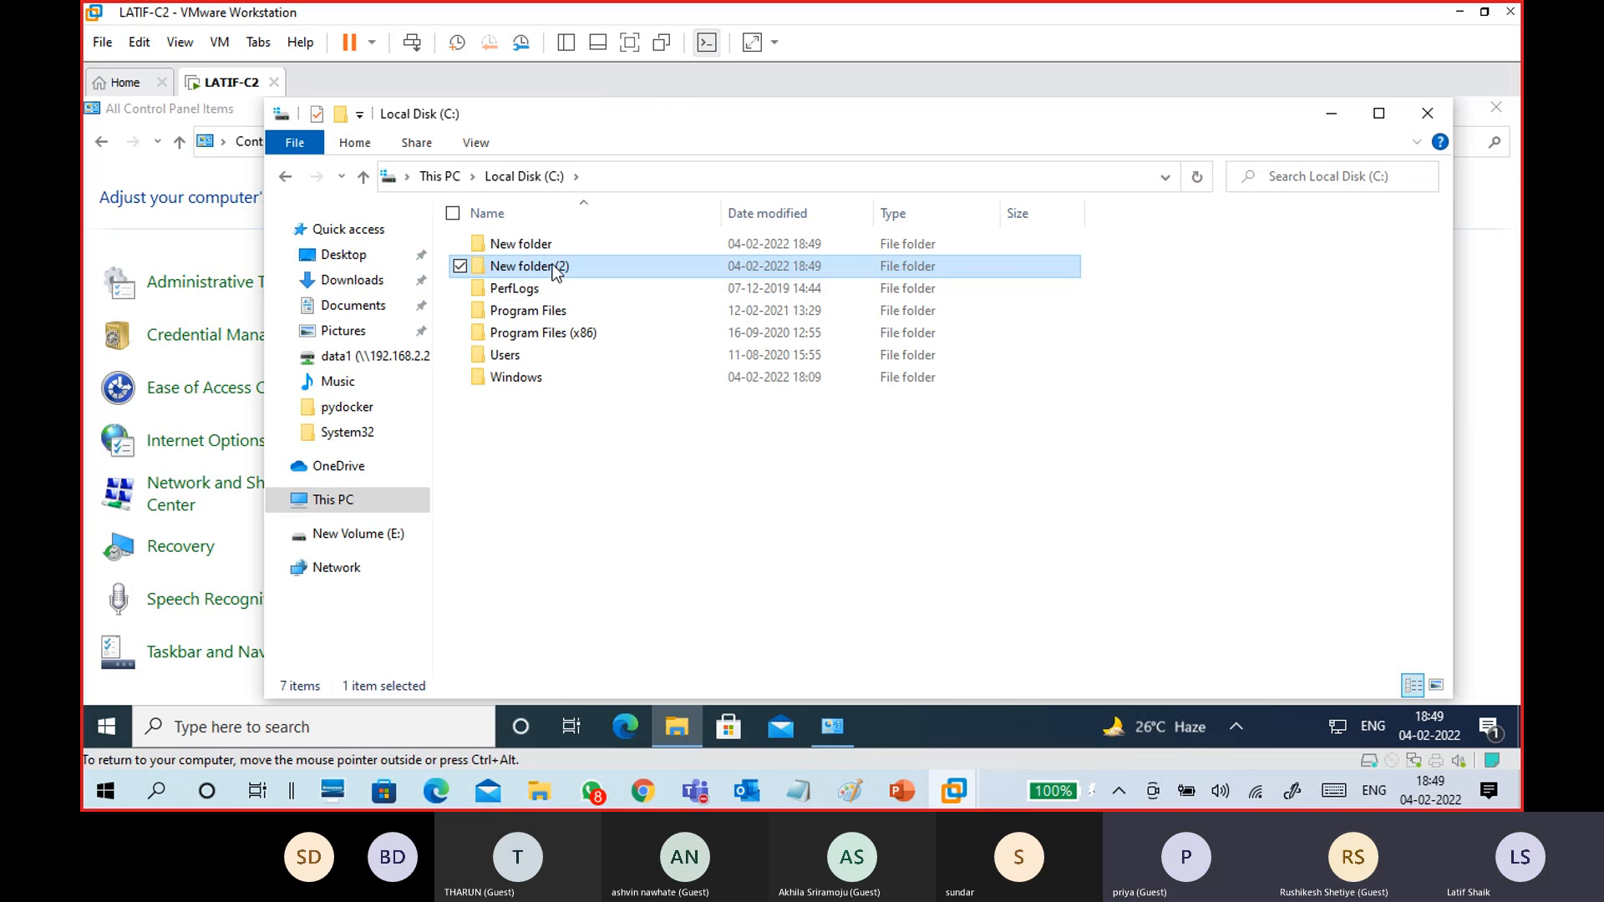
Rename the folder New folder (2) on Local Disk (C:) as data1.
key("shift+F10")
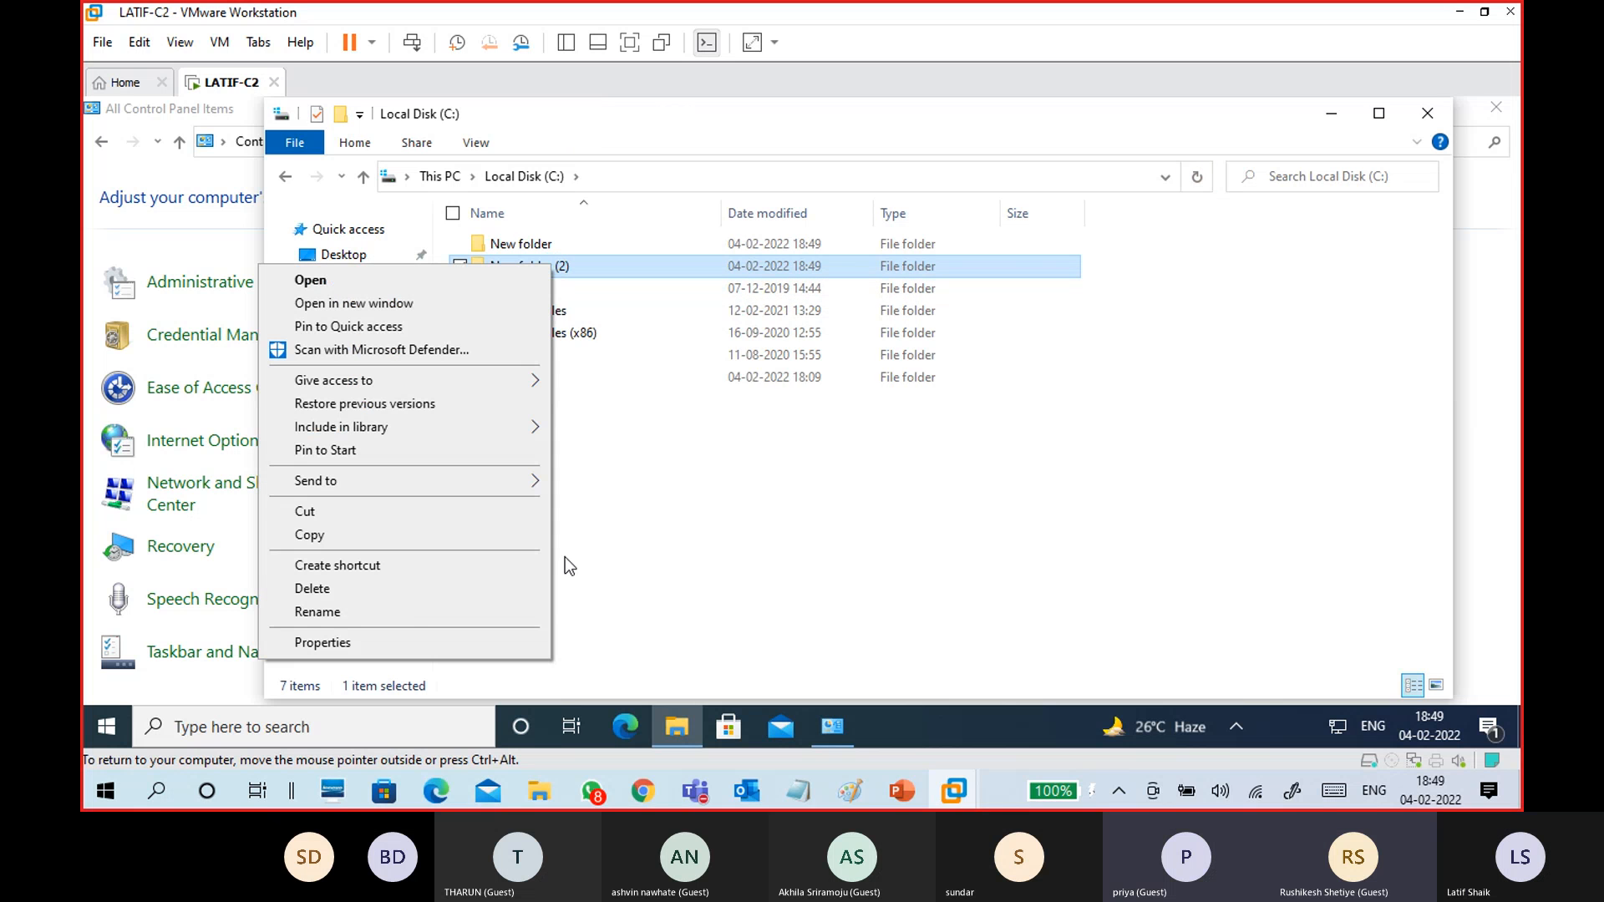
left_click(408, 616)
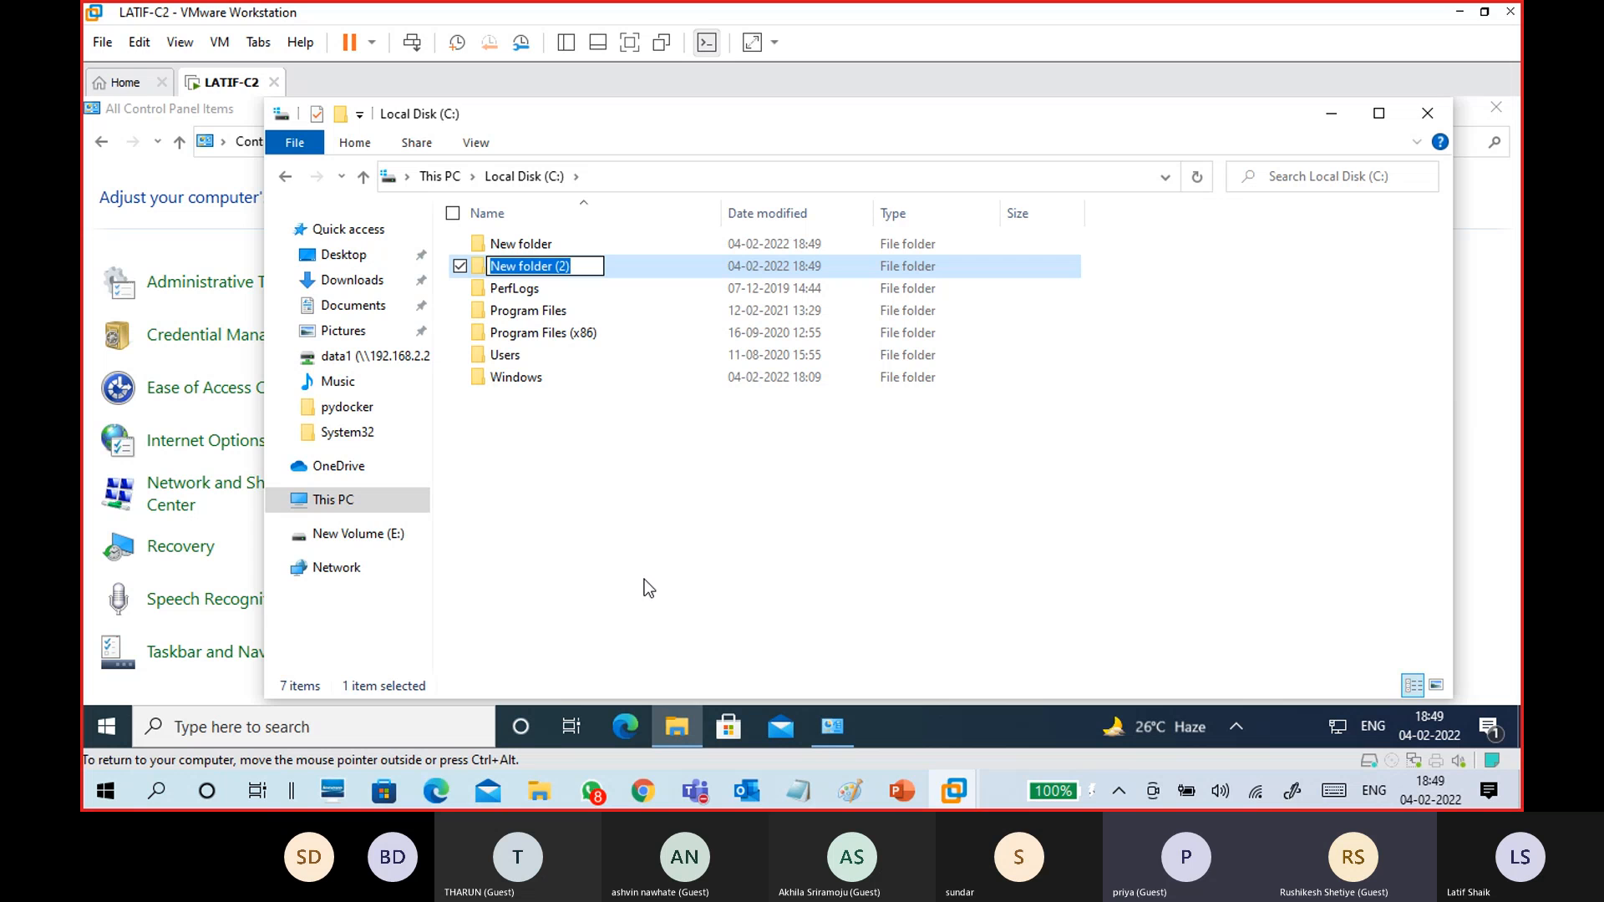
type("data1")
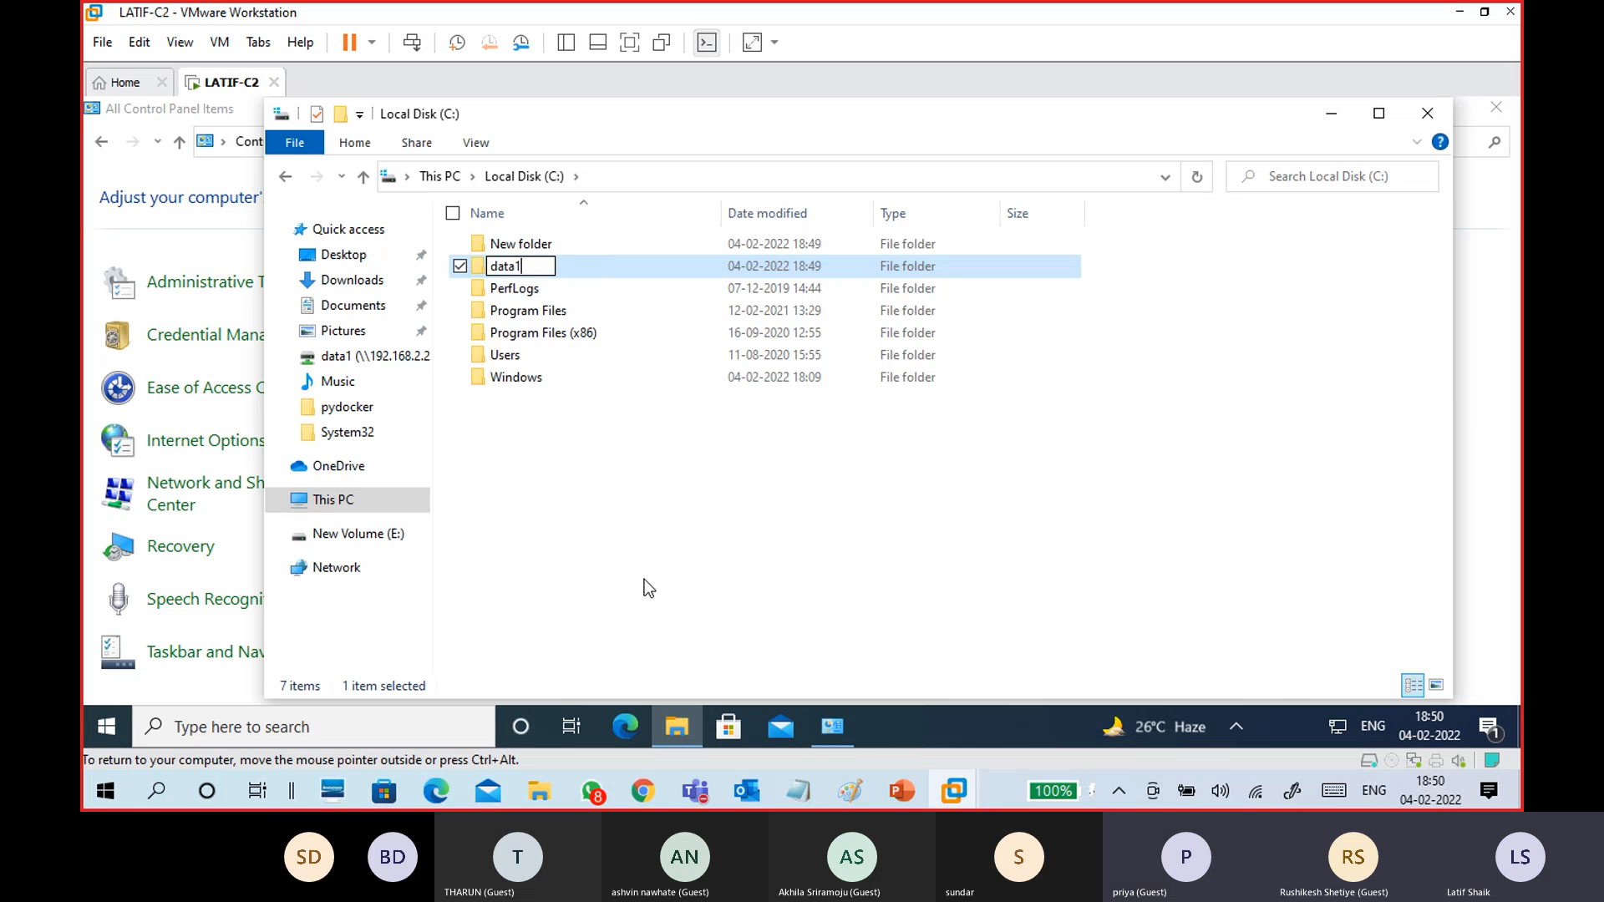
left_click(644, 579)
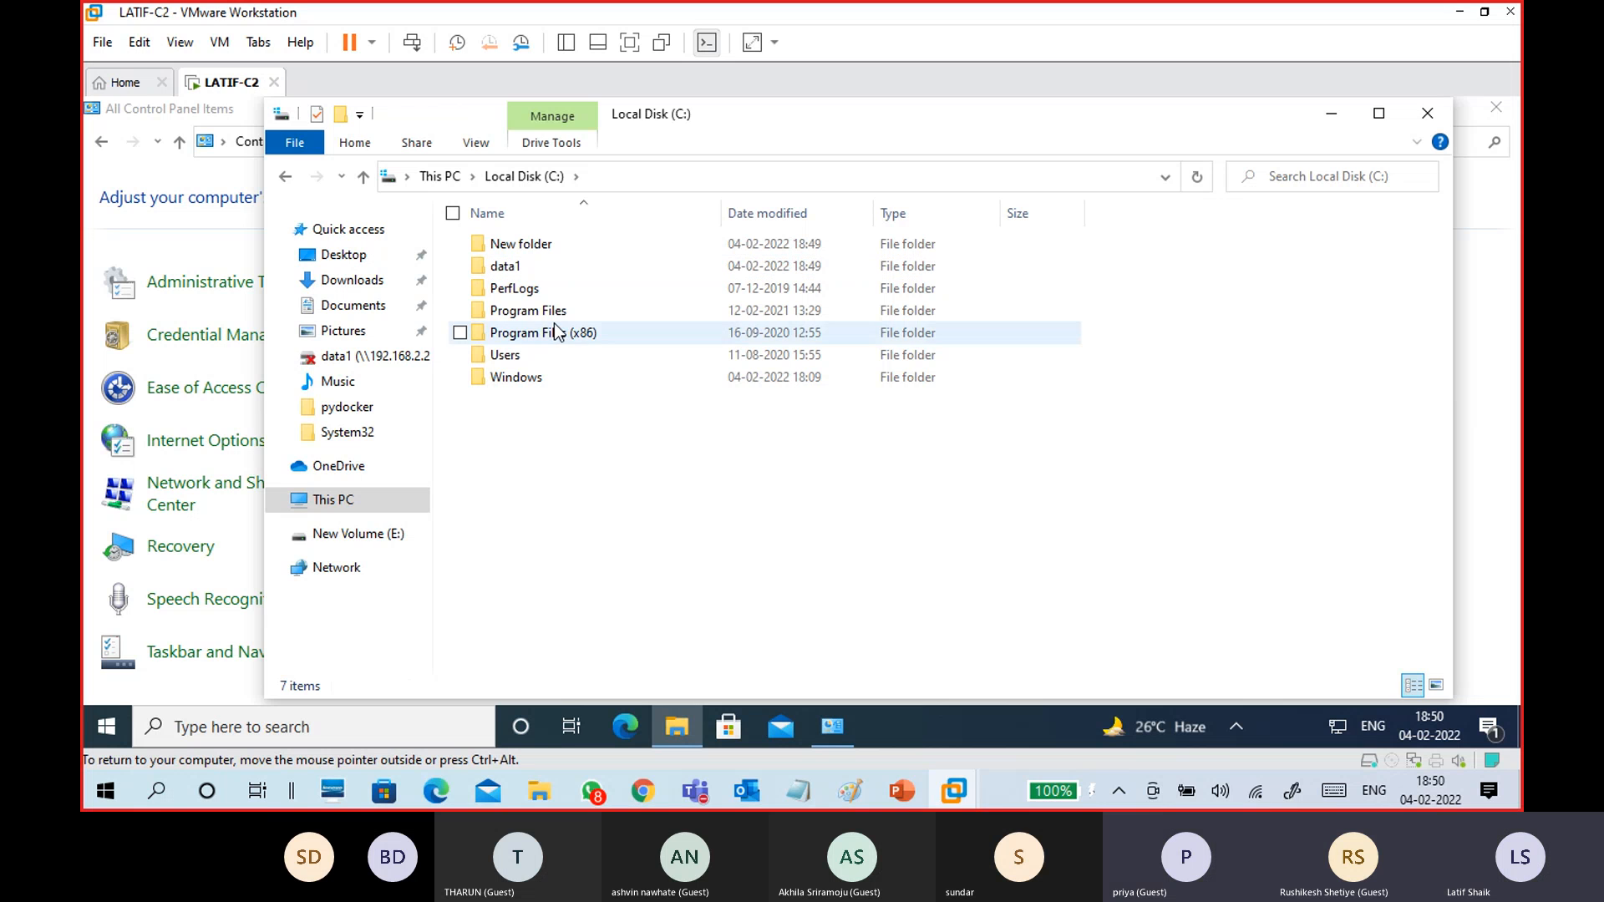
Open the data1 folder and create a text document named file1.txt in it.
double_click(526, 269)
right_click(545, 603)
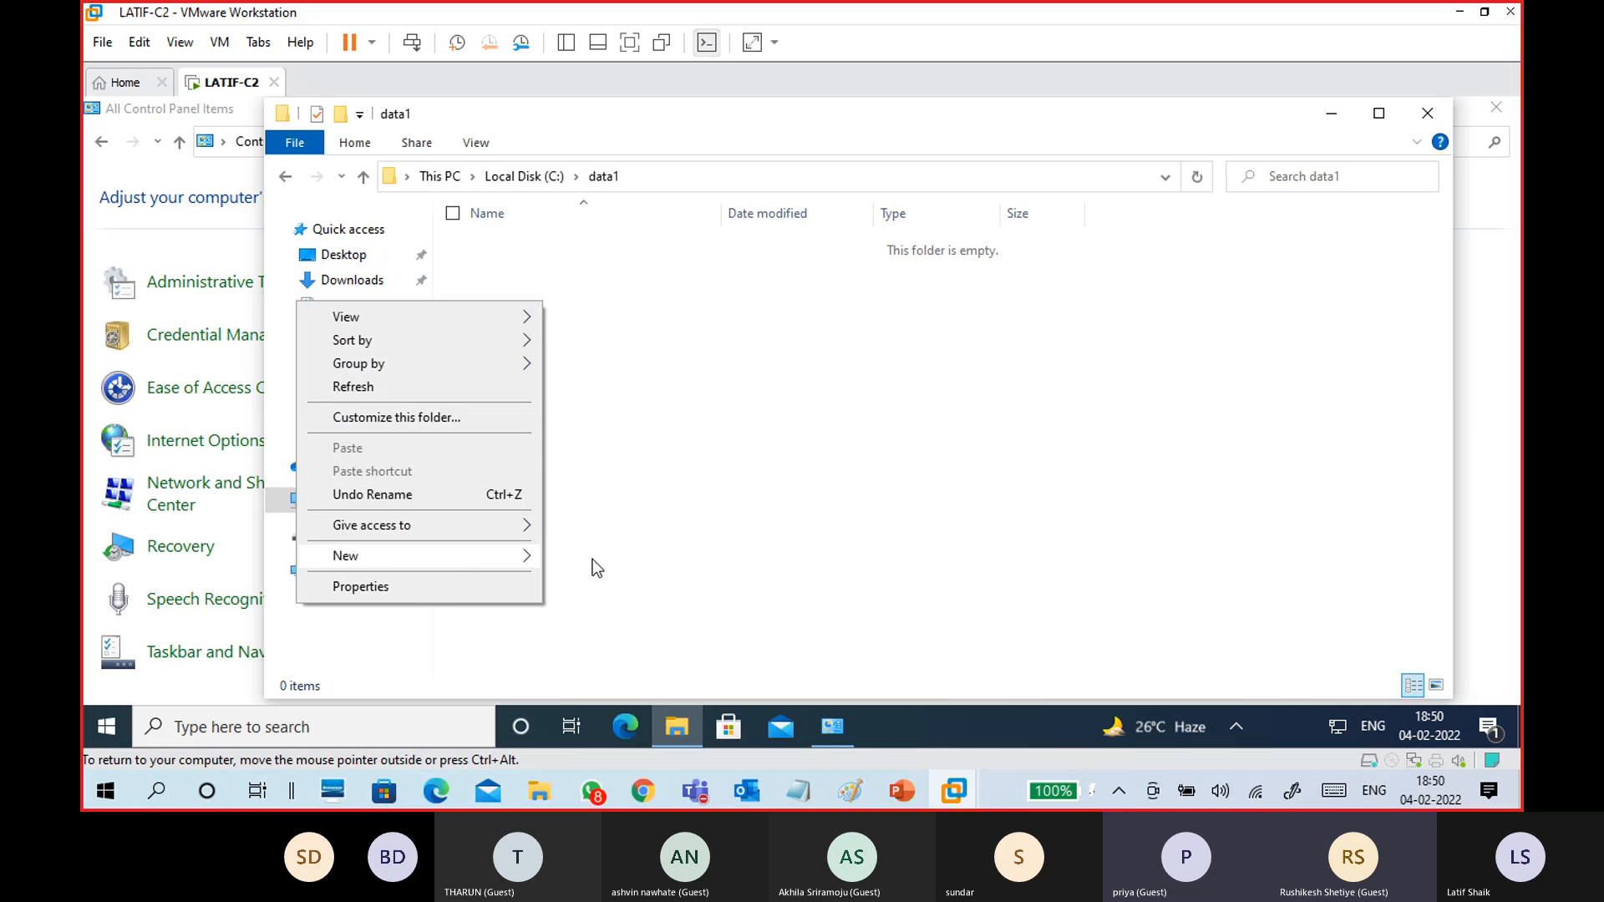
mouse_move(489, 563)
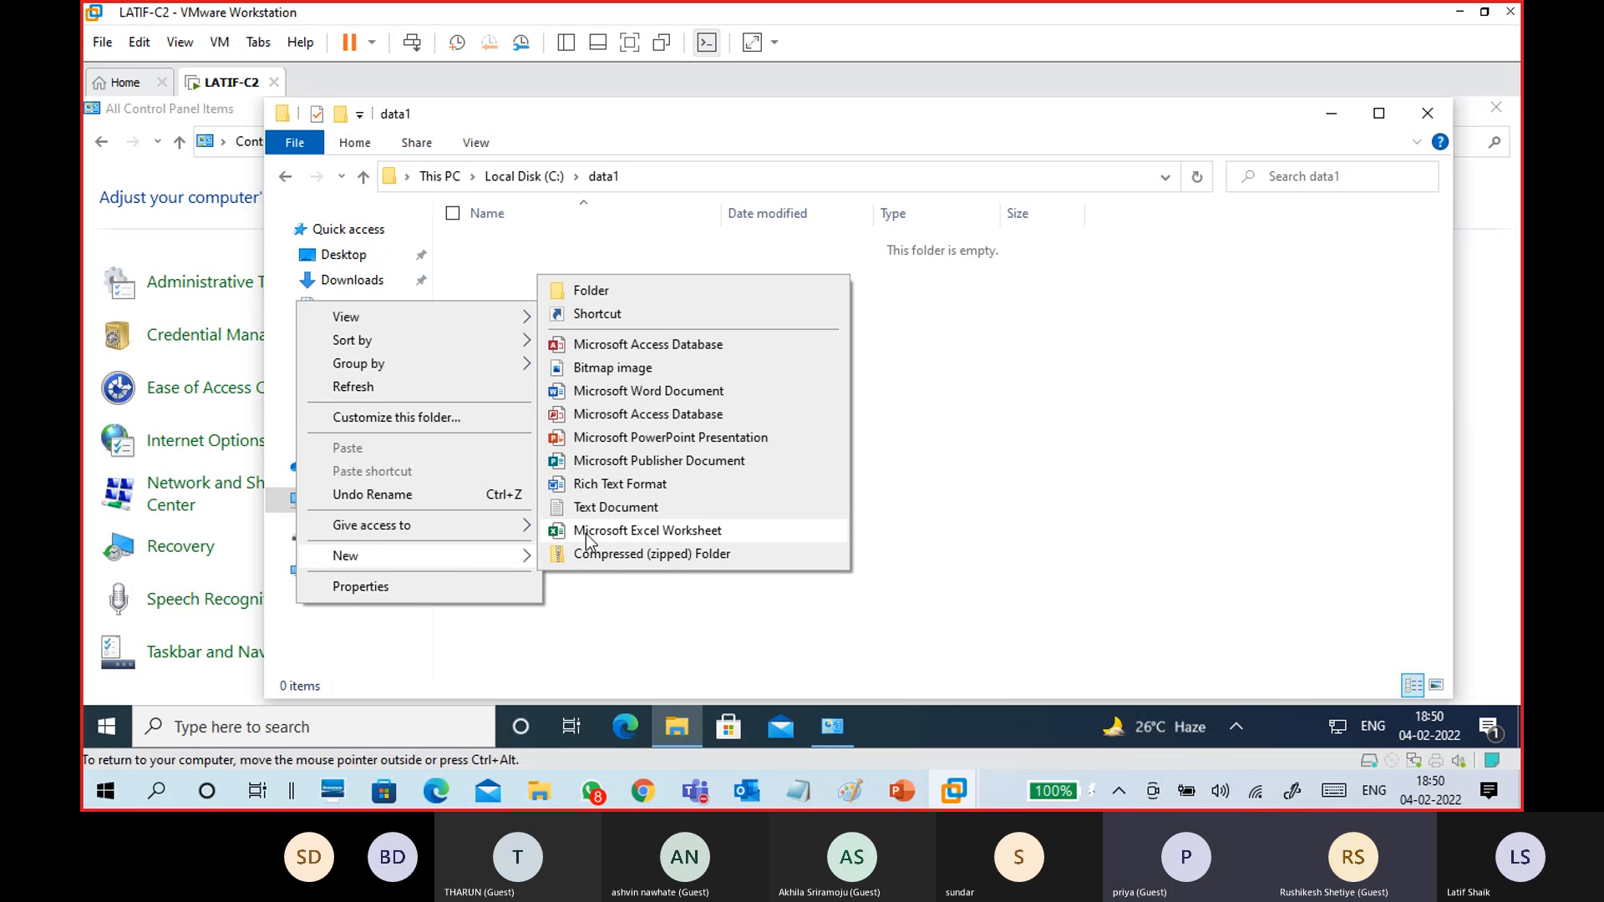
left_click(615, 507)
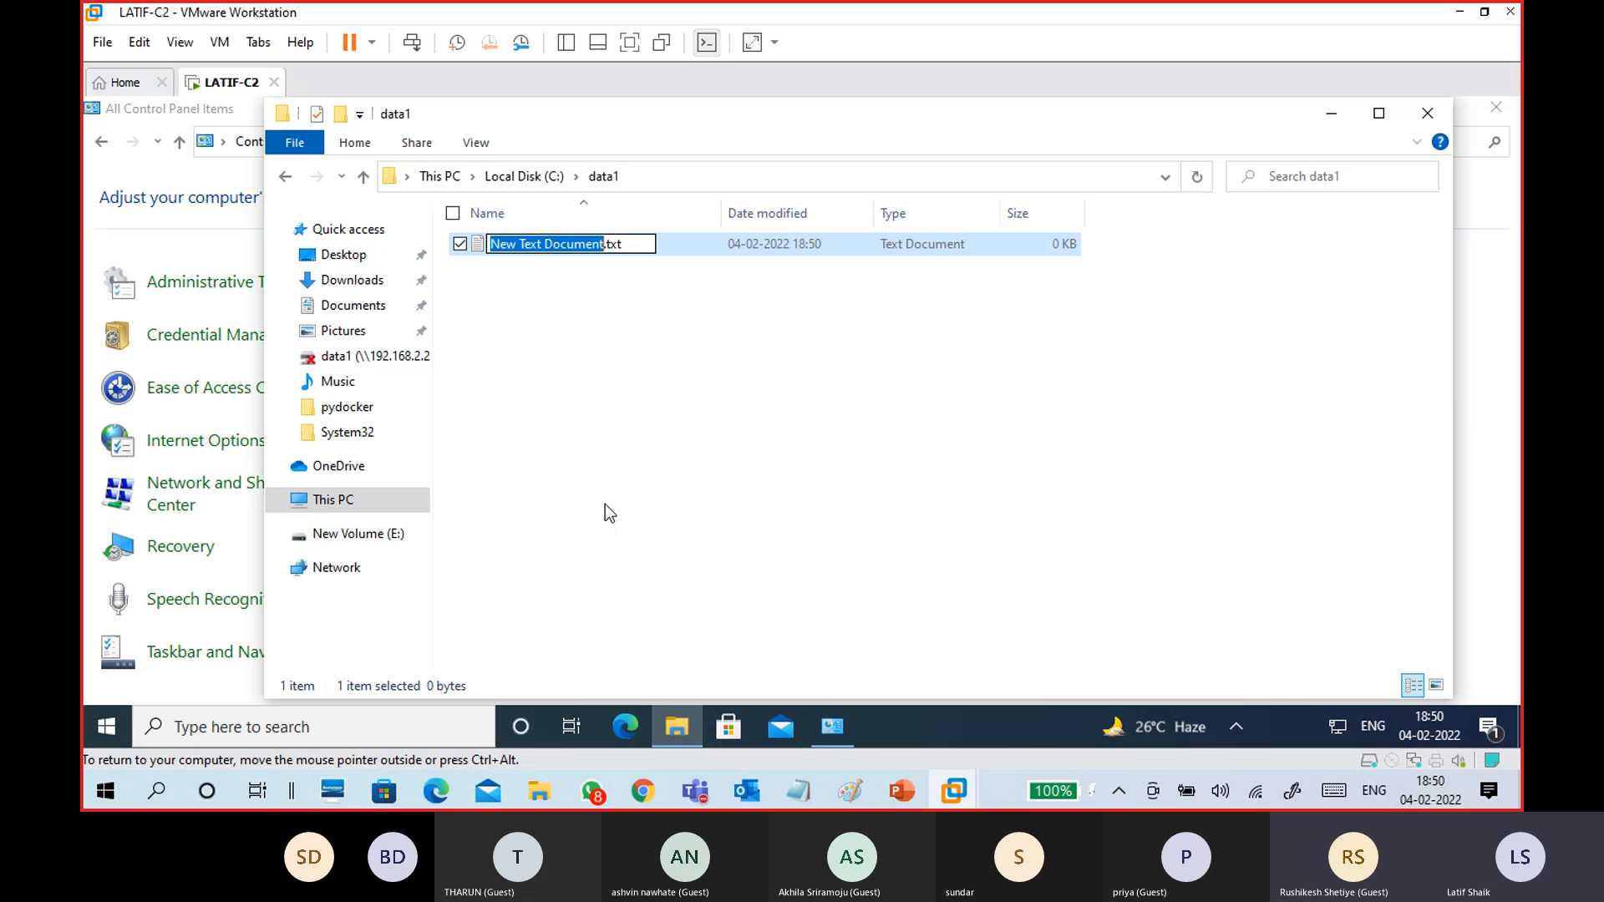
type("file1")
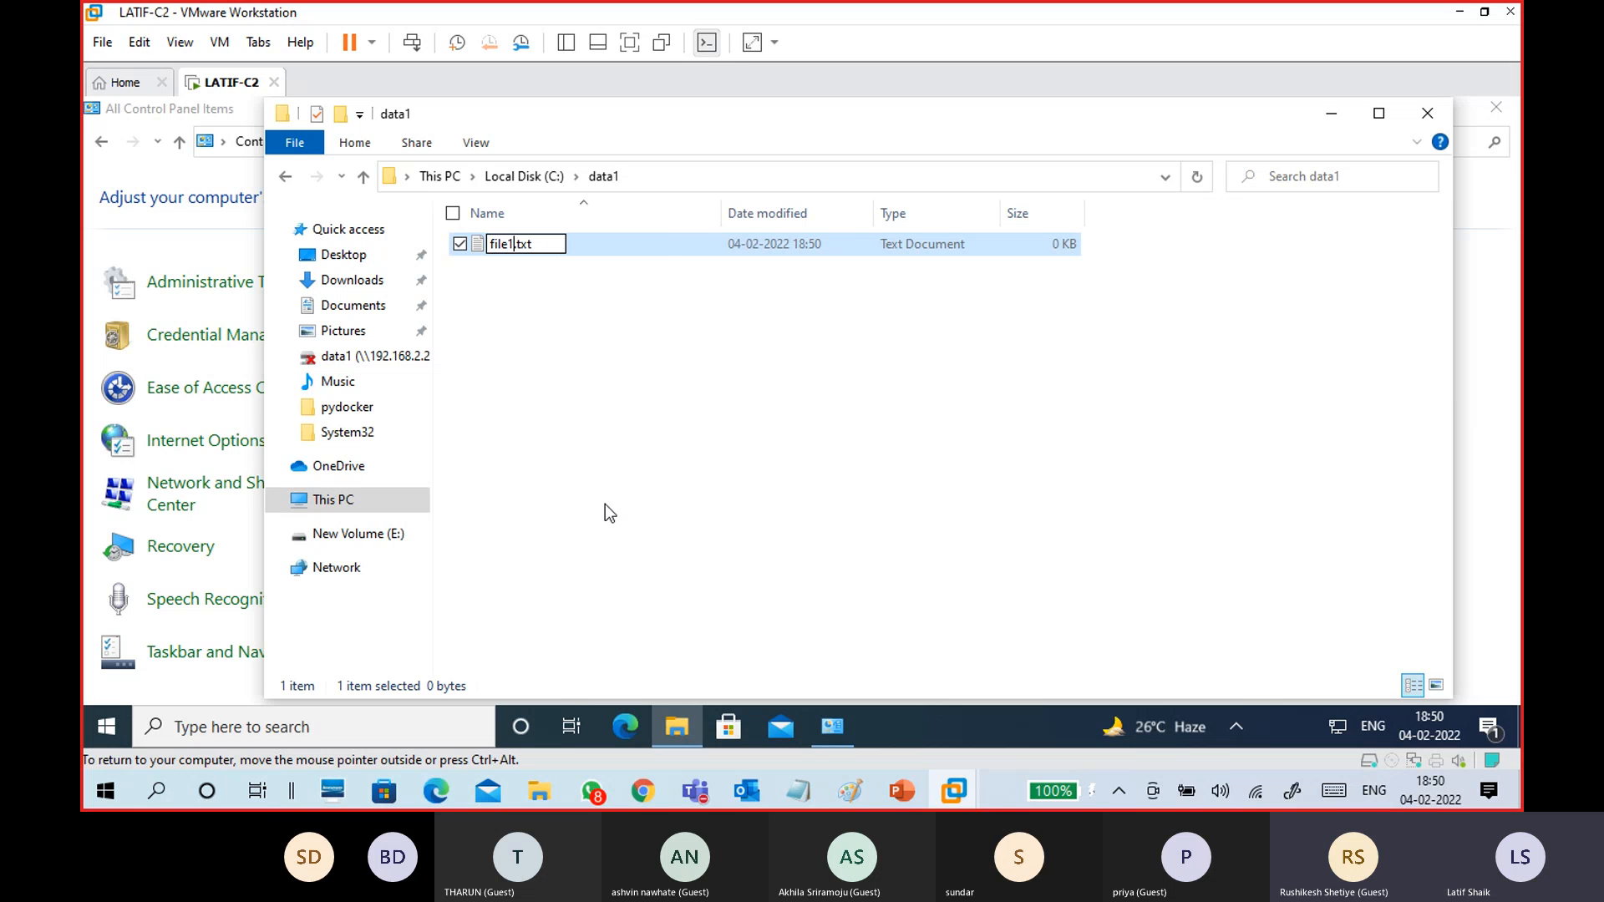
left_click(604, 504)
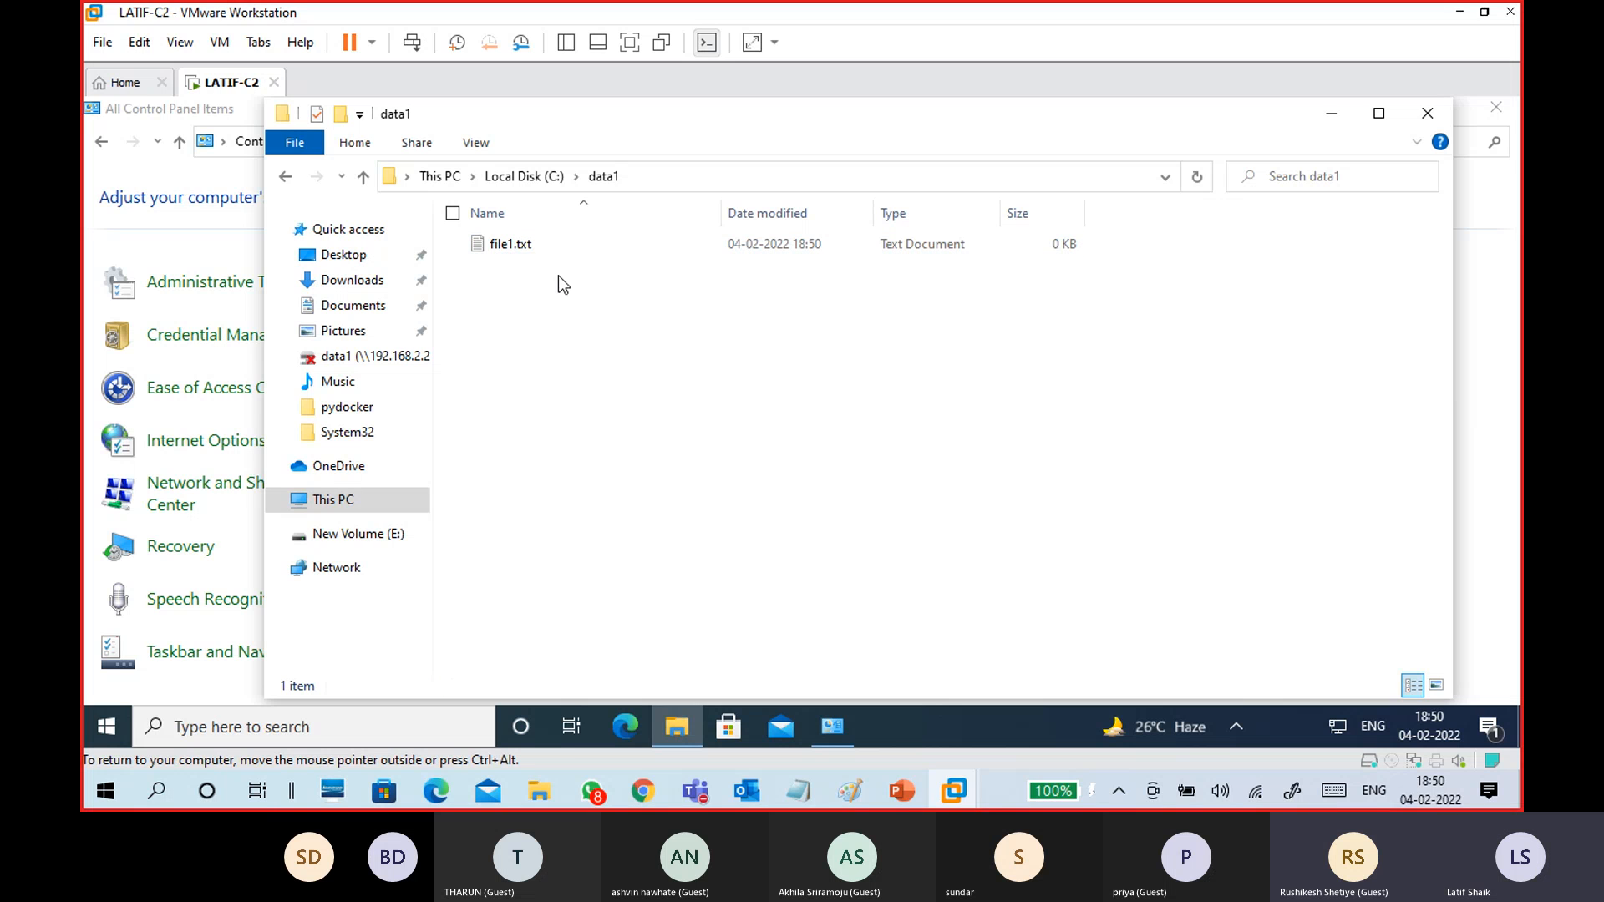
Open file1.txt in Notepad, enter the text "this is file1", save it, and close the file.
left_click(546, 244)
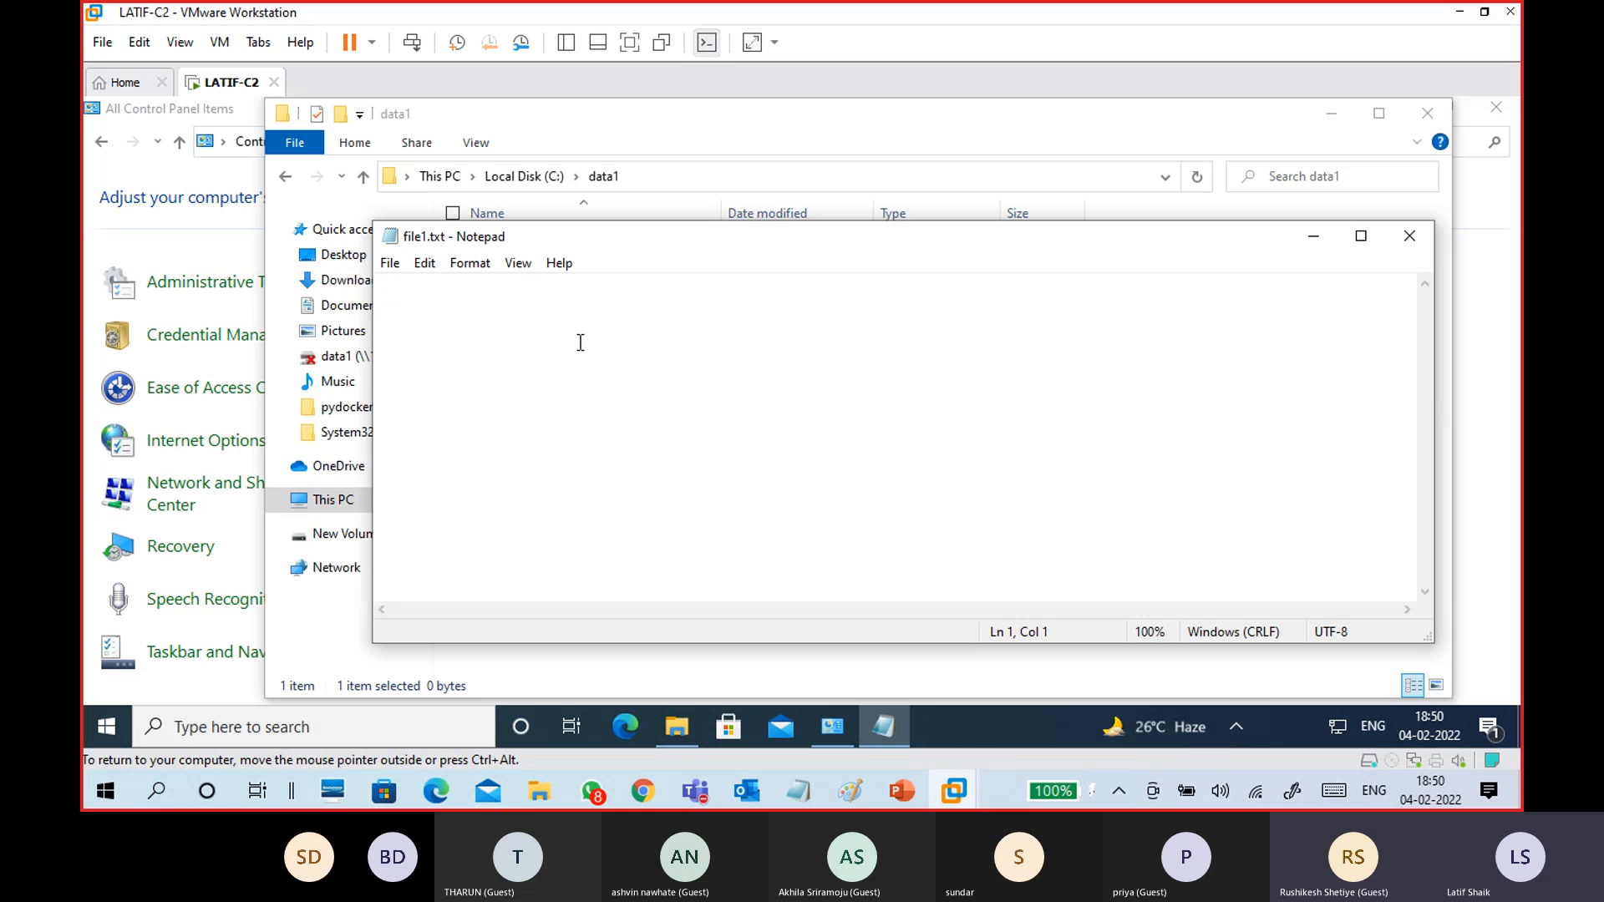
type("this is")
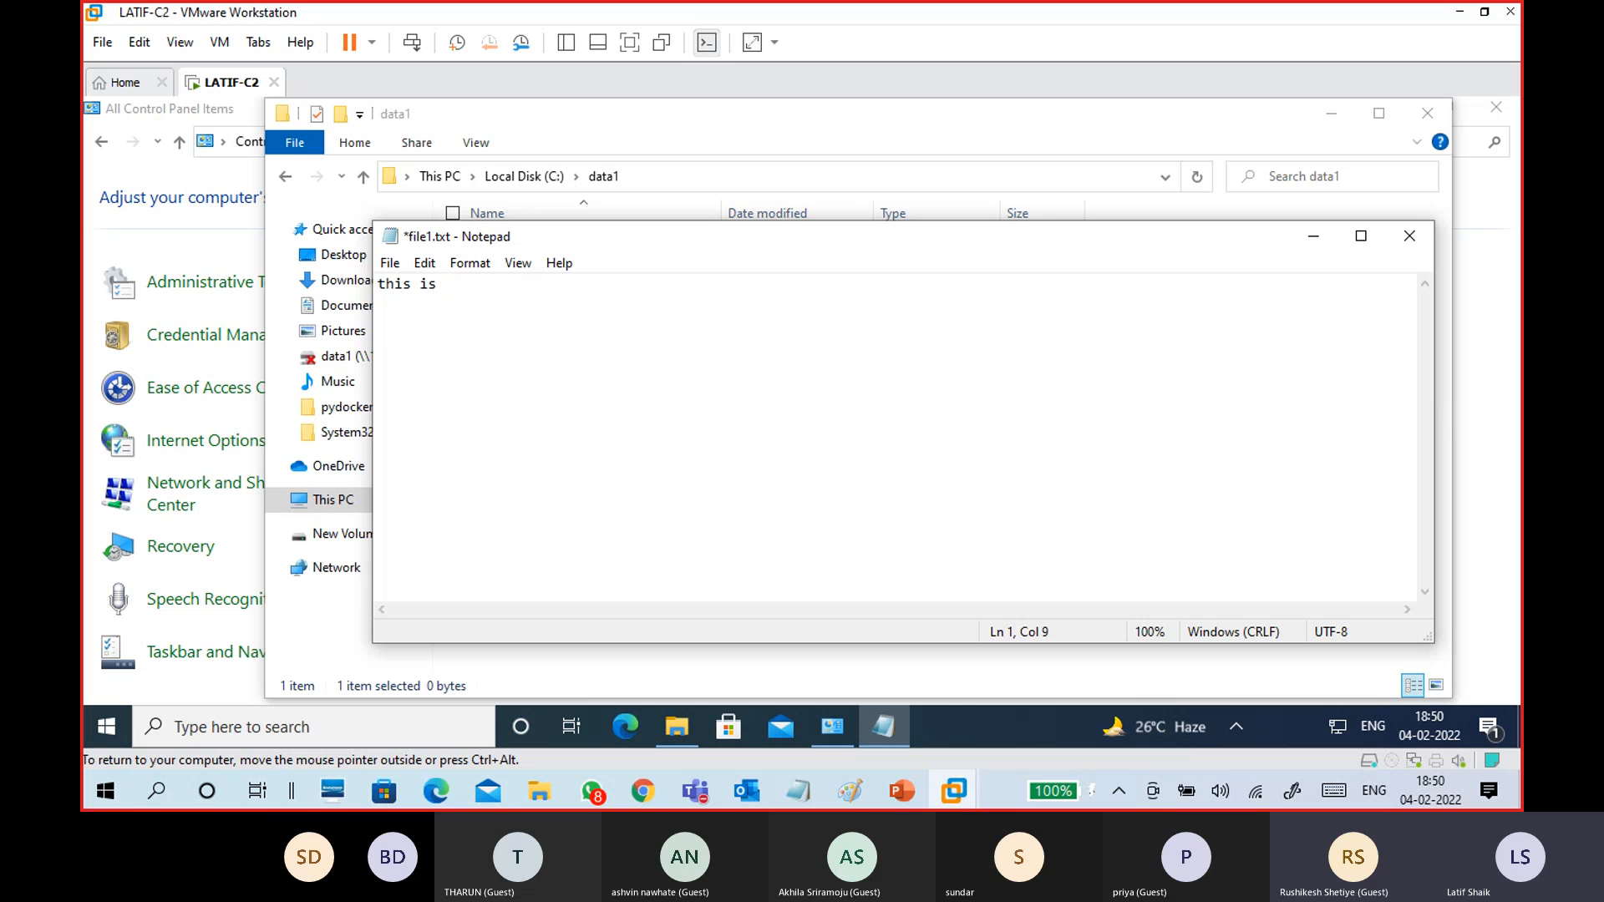
type("file1")
left_click(390, 262)
left_click(396, 355)
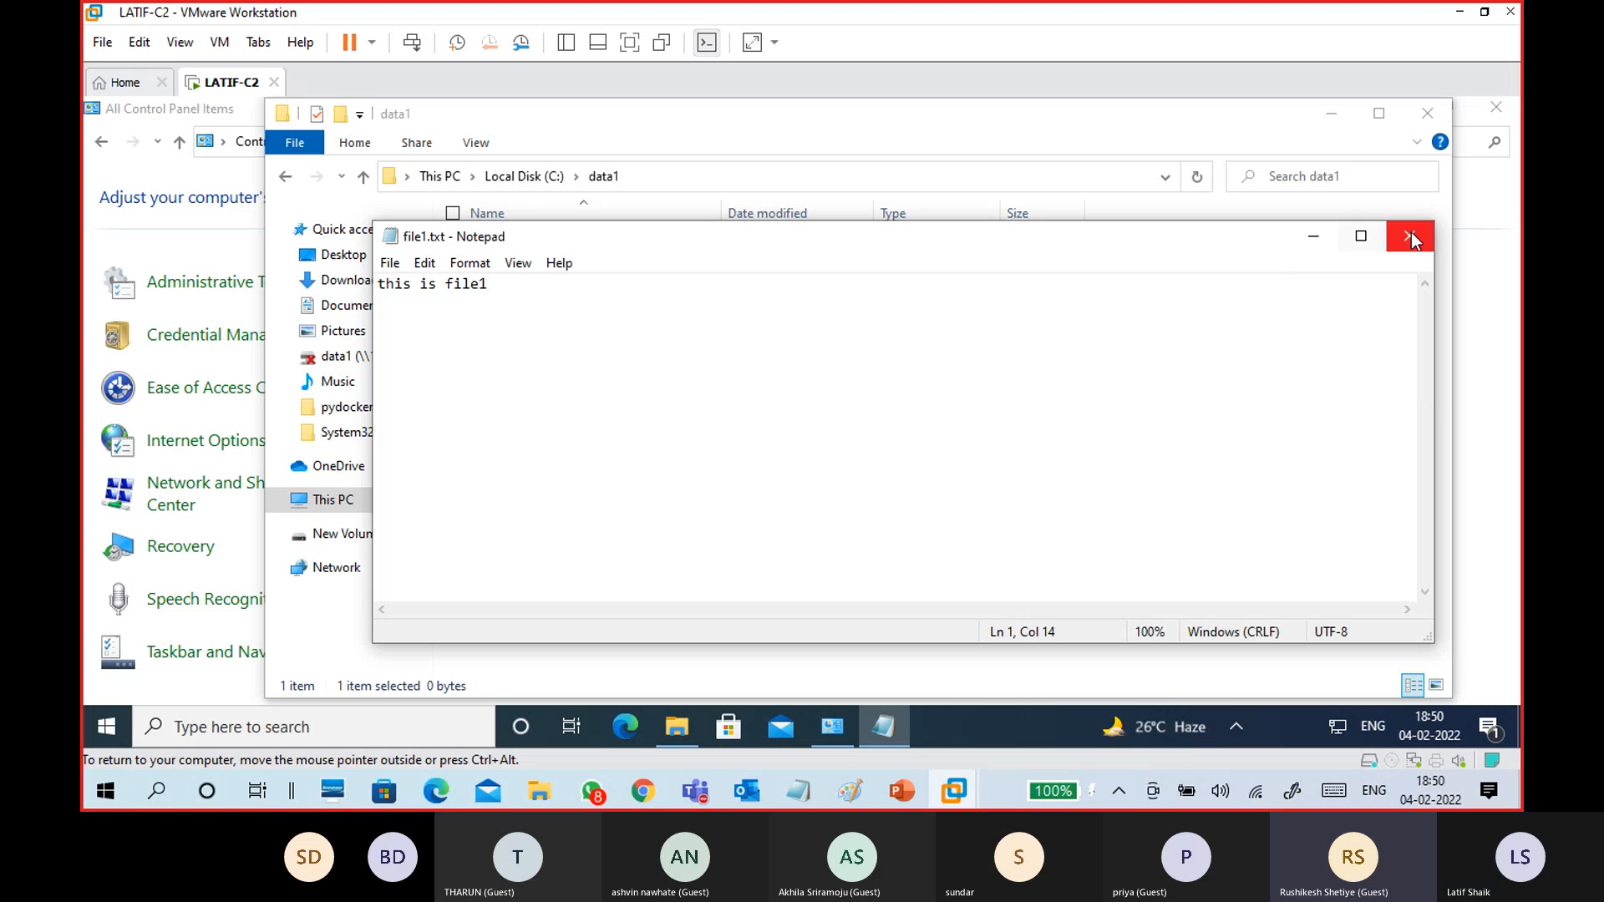
left_click(1410, 236)
Create a second text document in data1 named file2.txt.
right_click(628, 339)
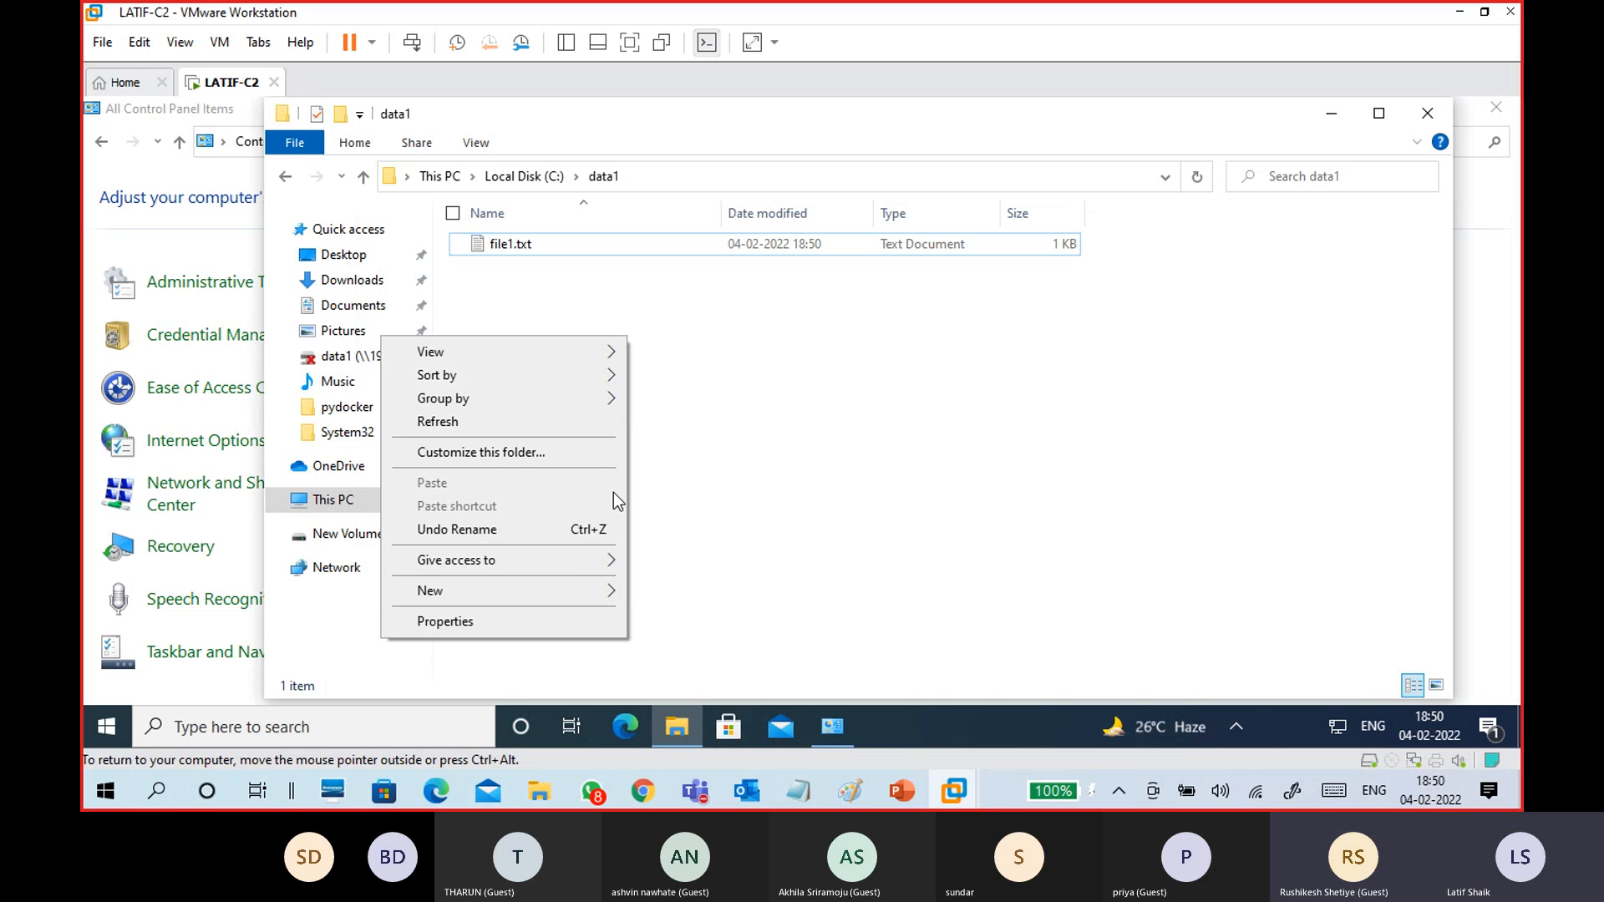
left_click(565, 590)
left_click(719, 542)
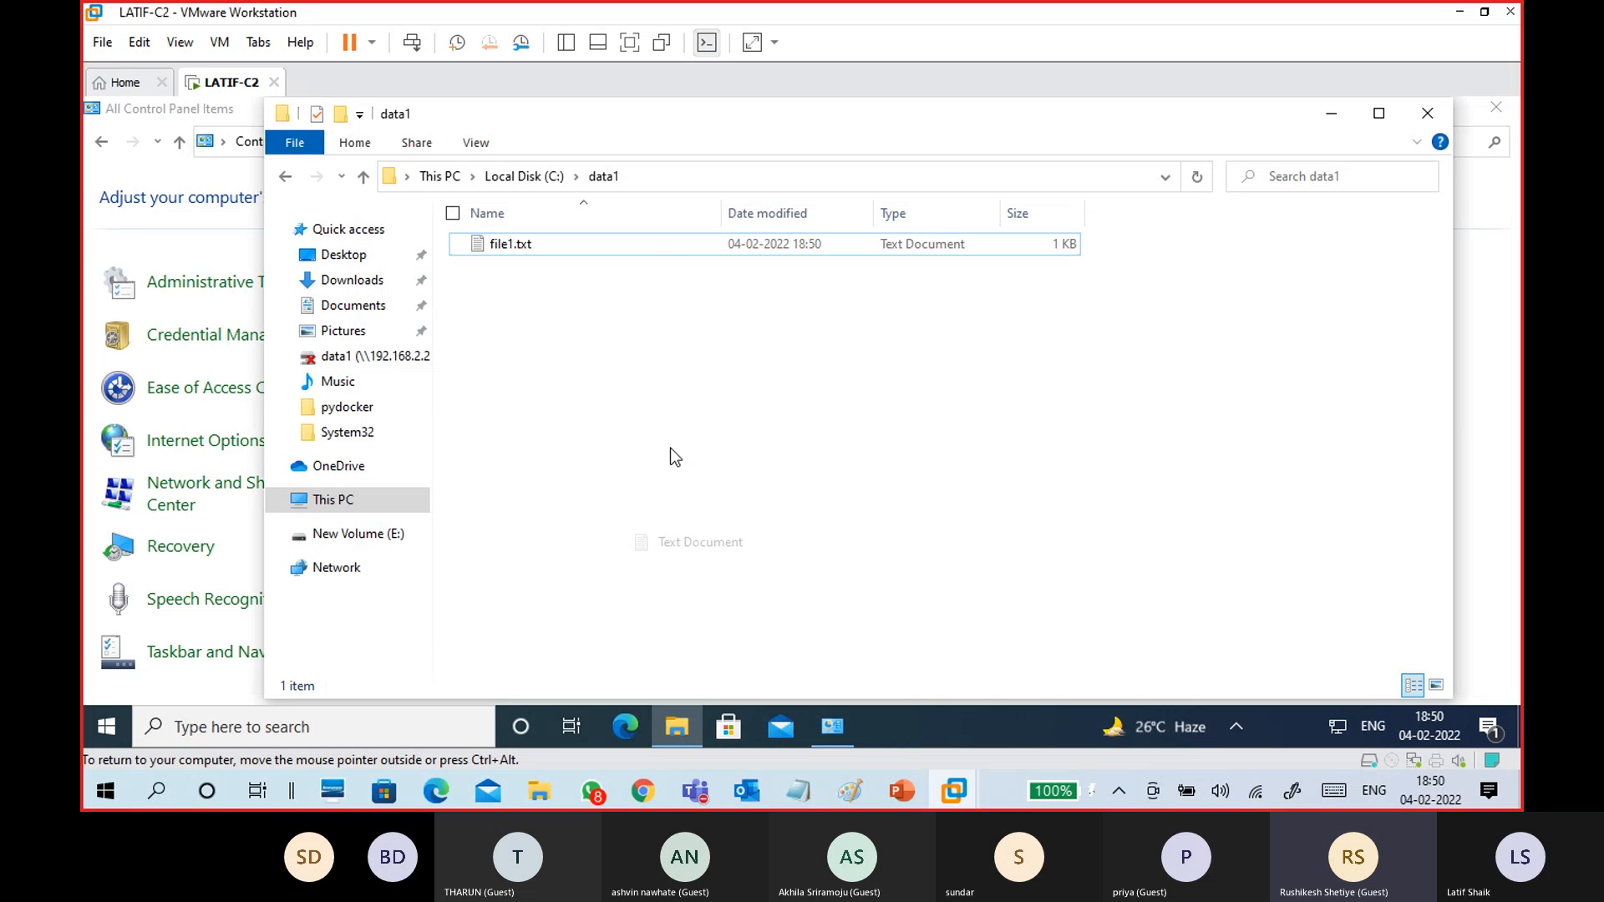
type("file2")
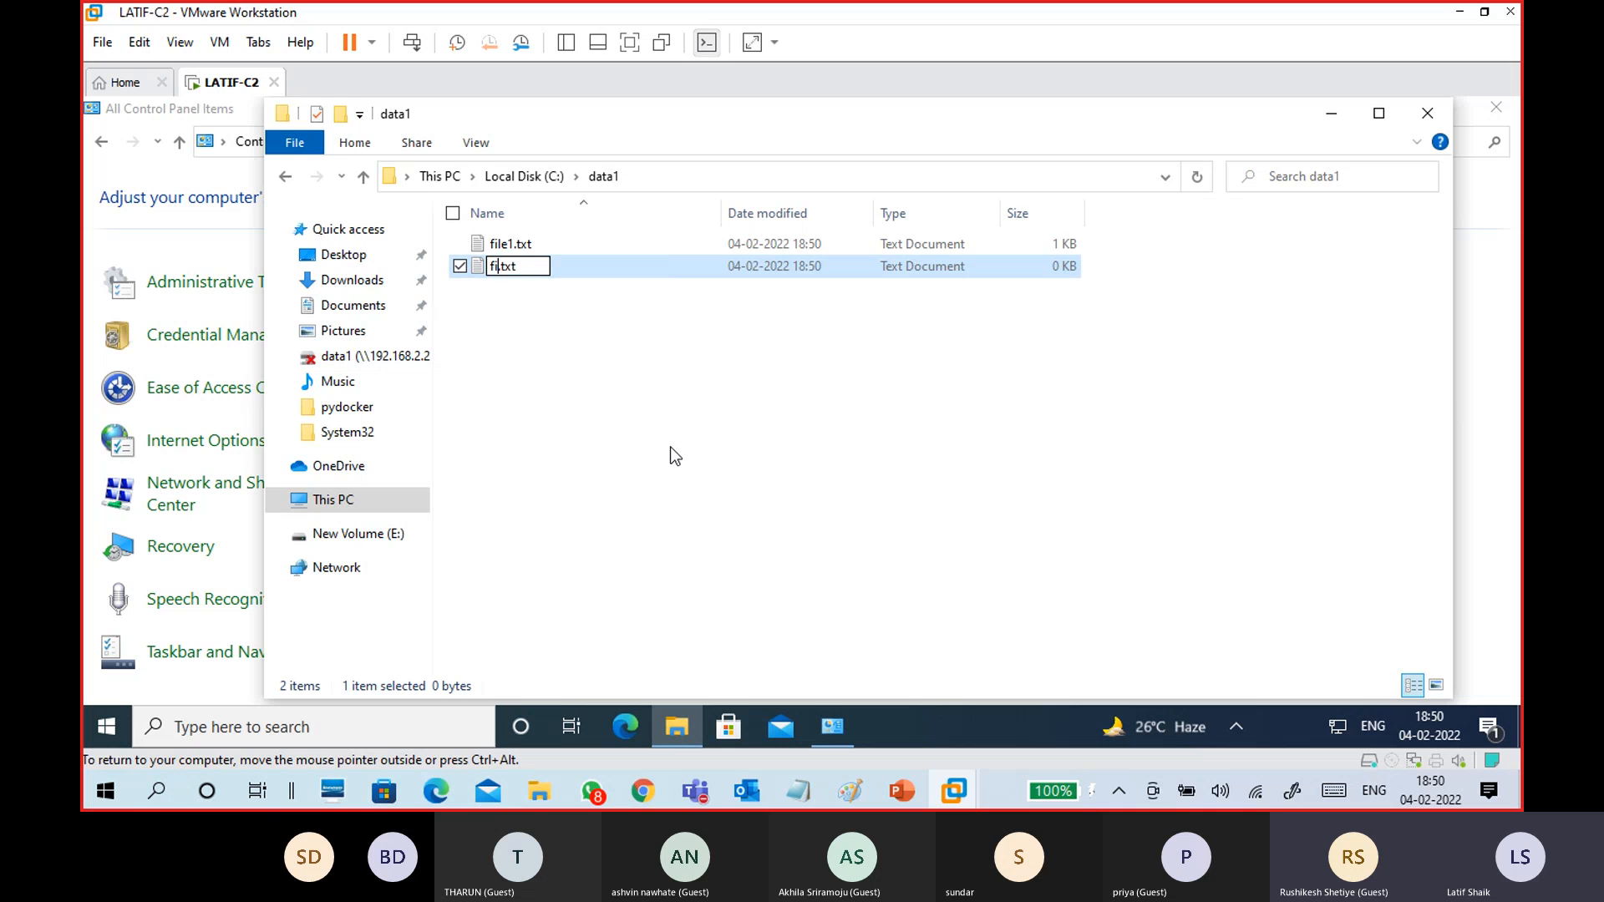
left_click(659, 383)
Open file2.txt, enter the text "this is file2", and close it with the changes saved.
left_click(585, 269)
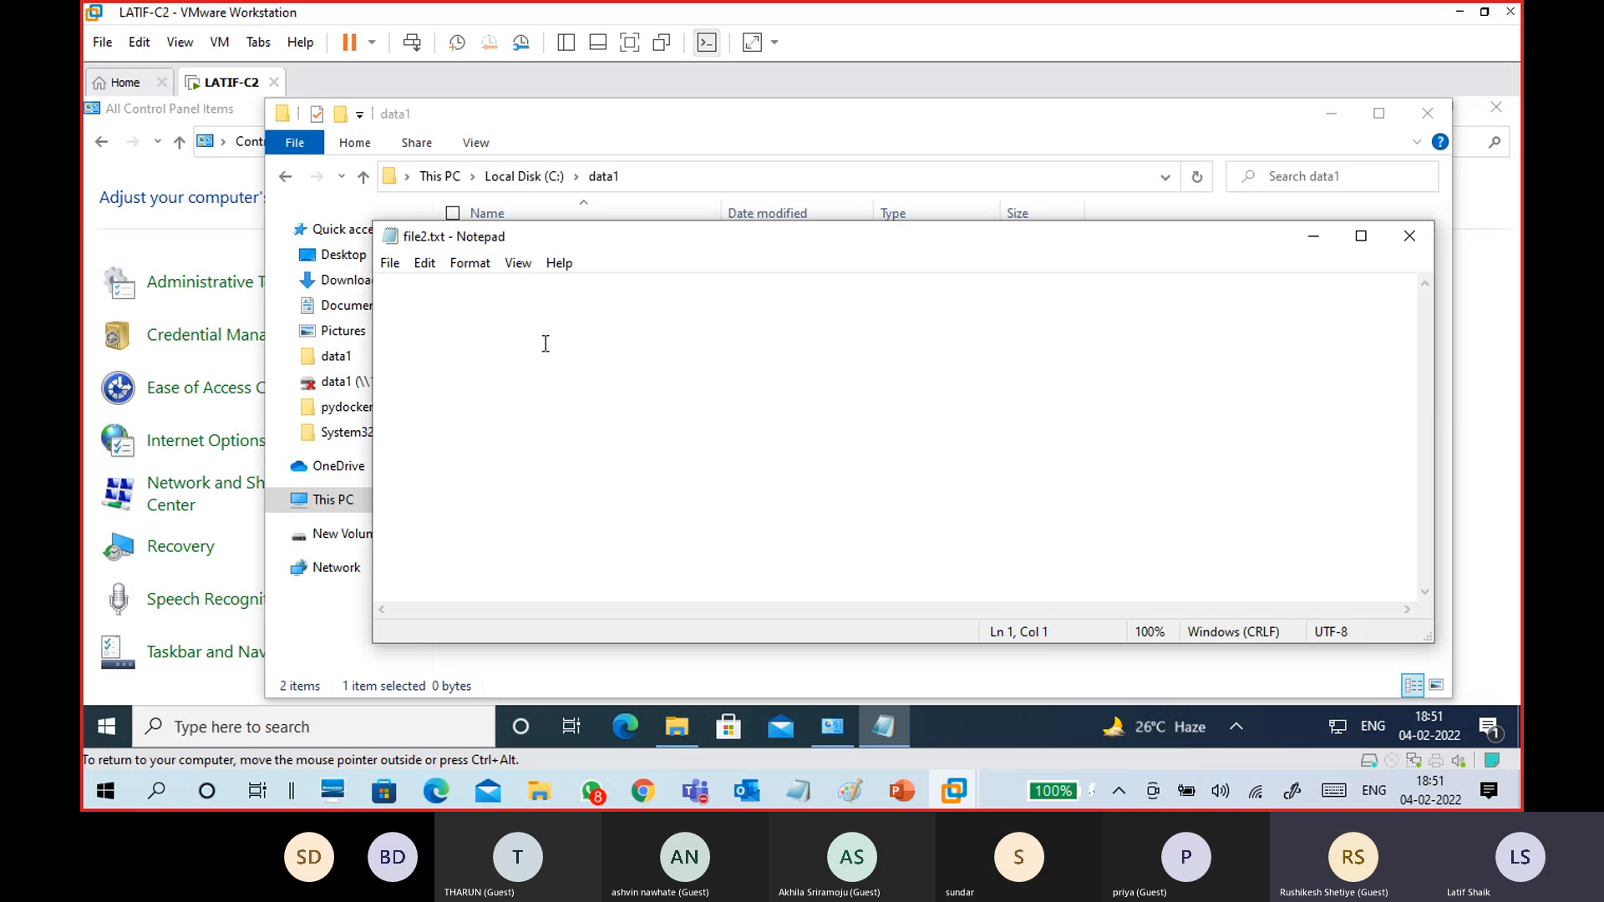
type("this")
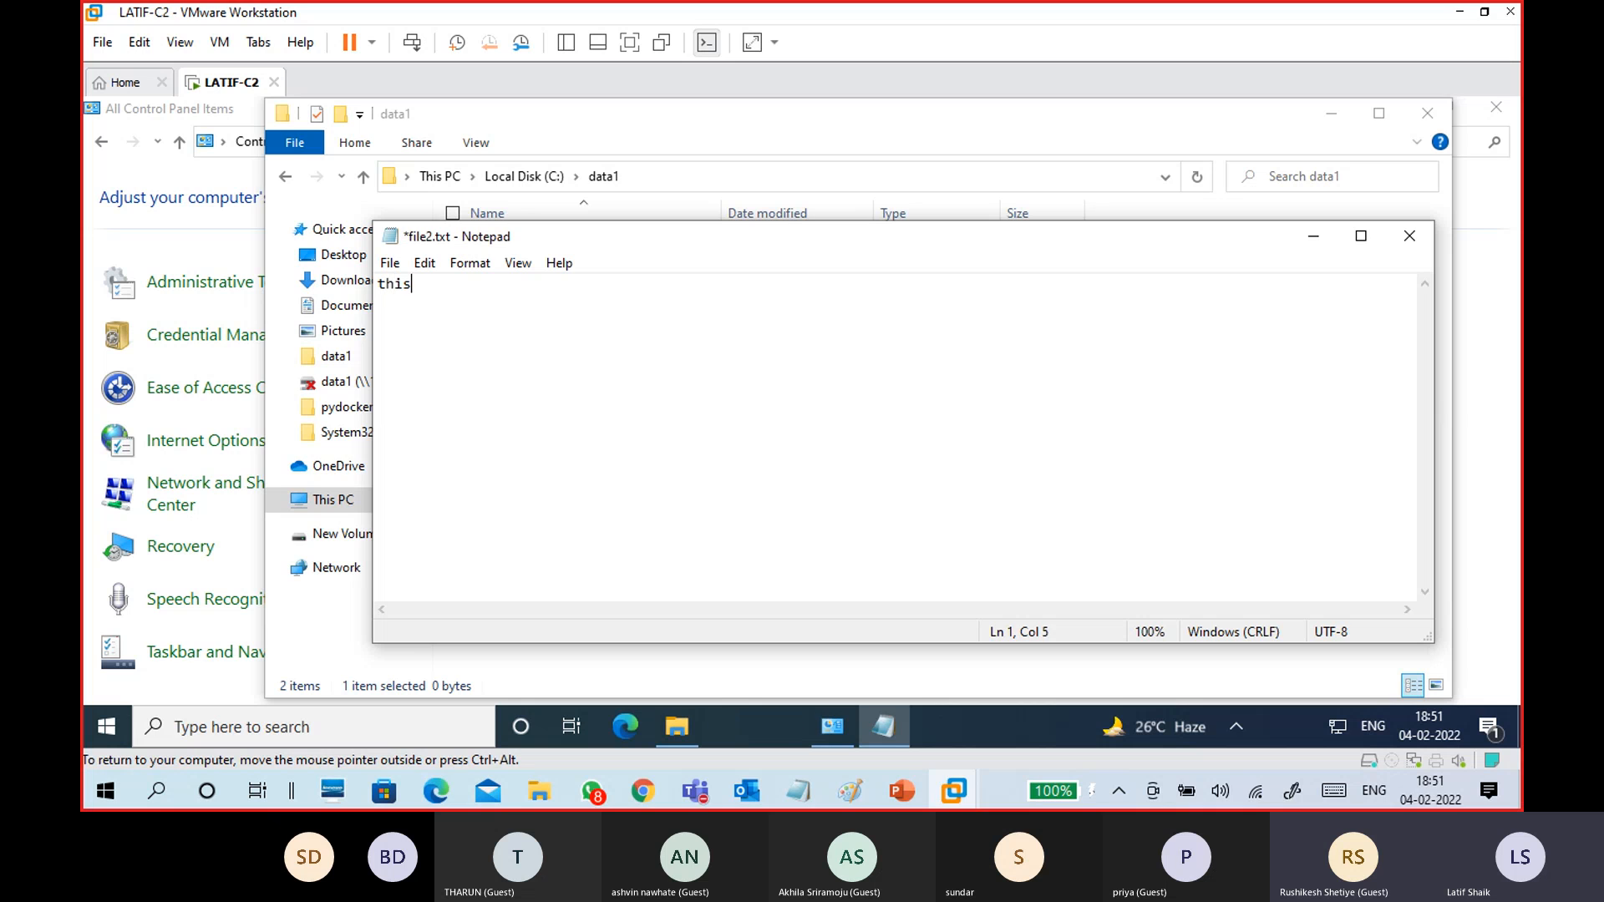
type(" is file3")
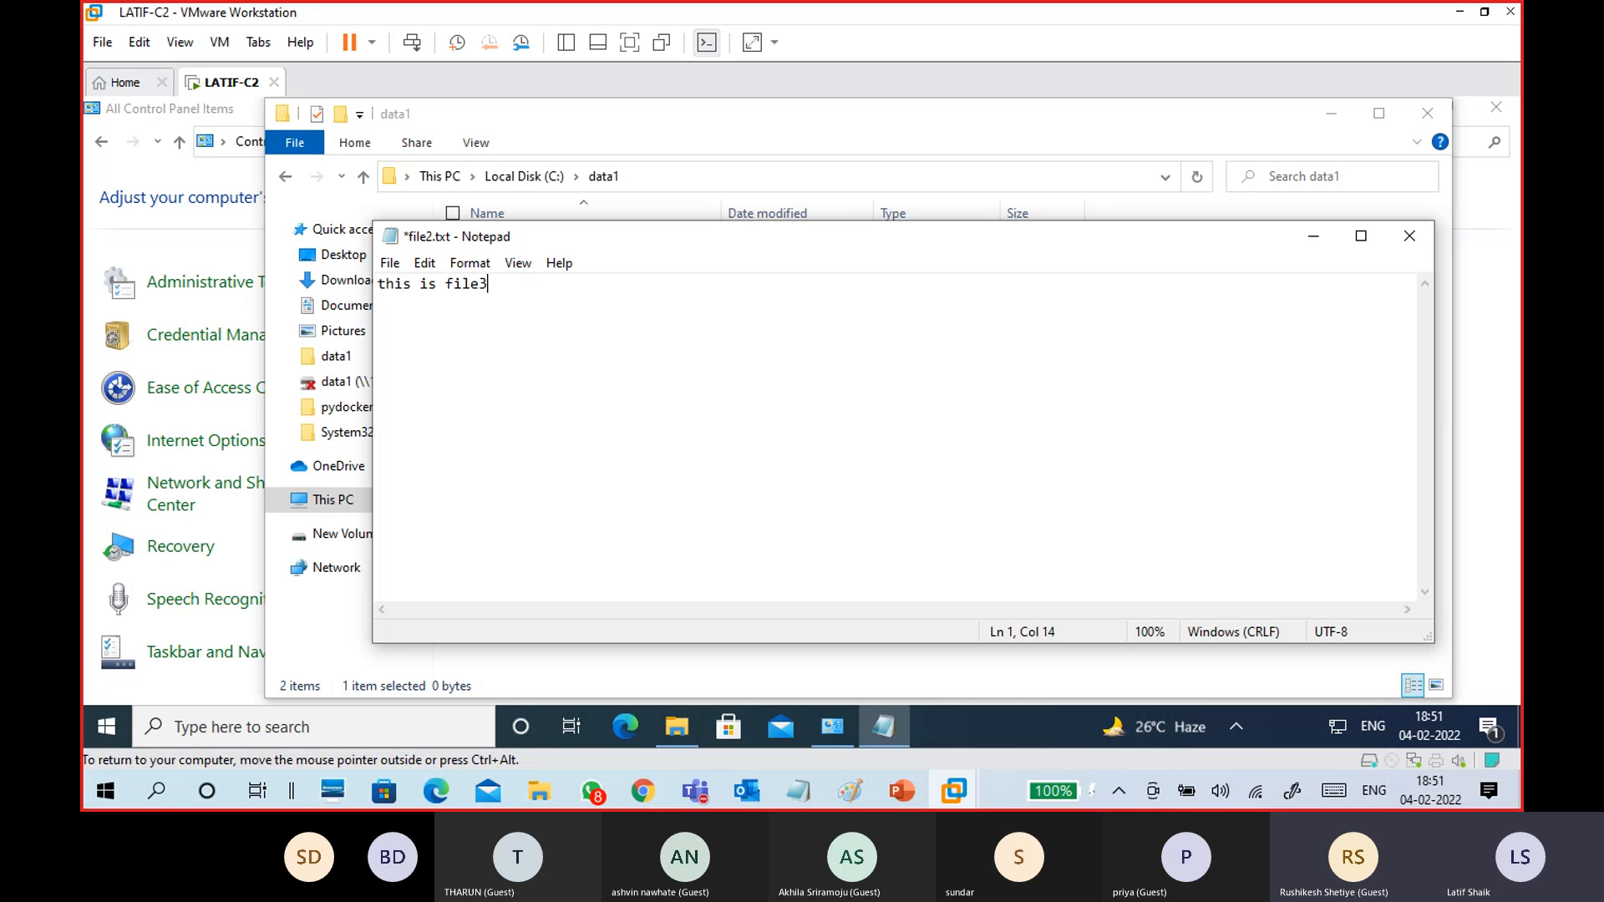
key("BackSpace")
type("2")
left_click(1410, 236)
left_click(741, 423)
Create a third text document in data1 named file3.txt.
right_click(560, 359)
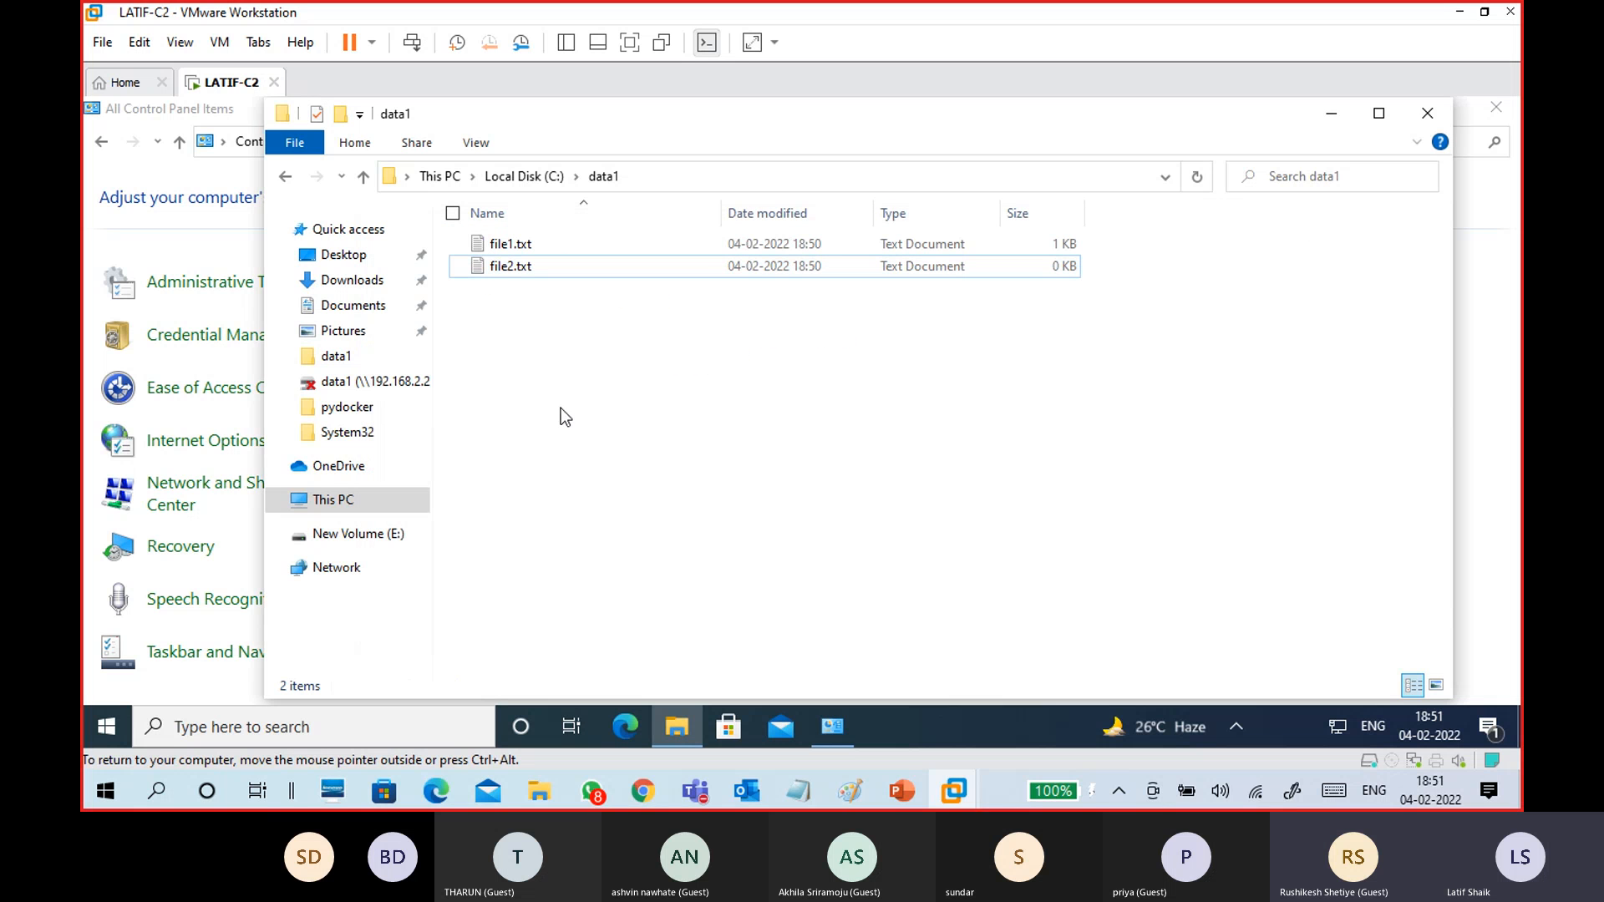
mouse_move(547, 611)
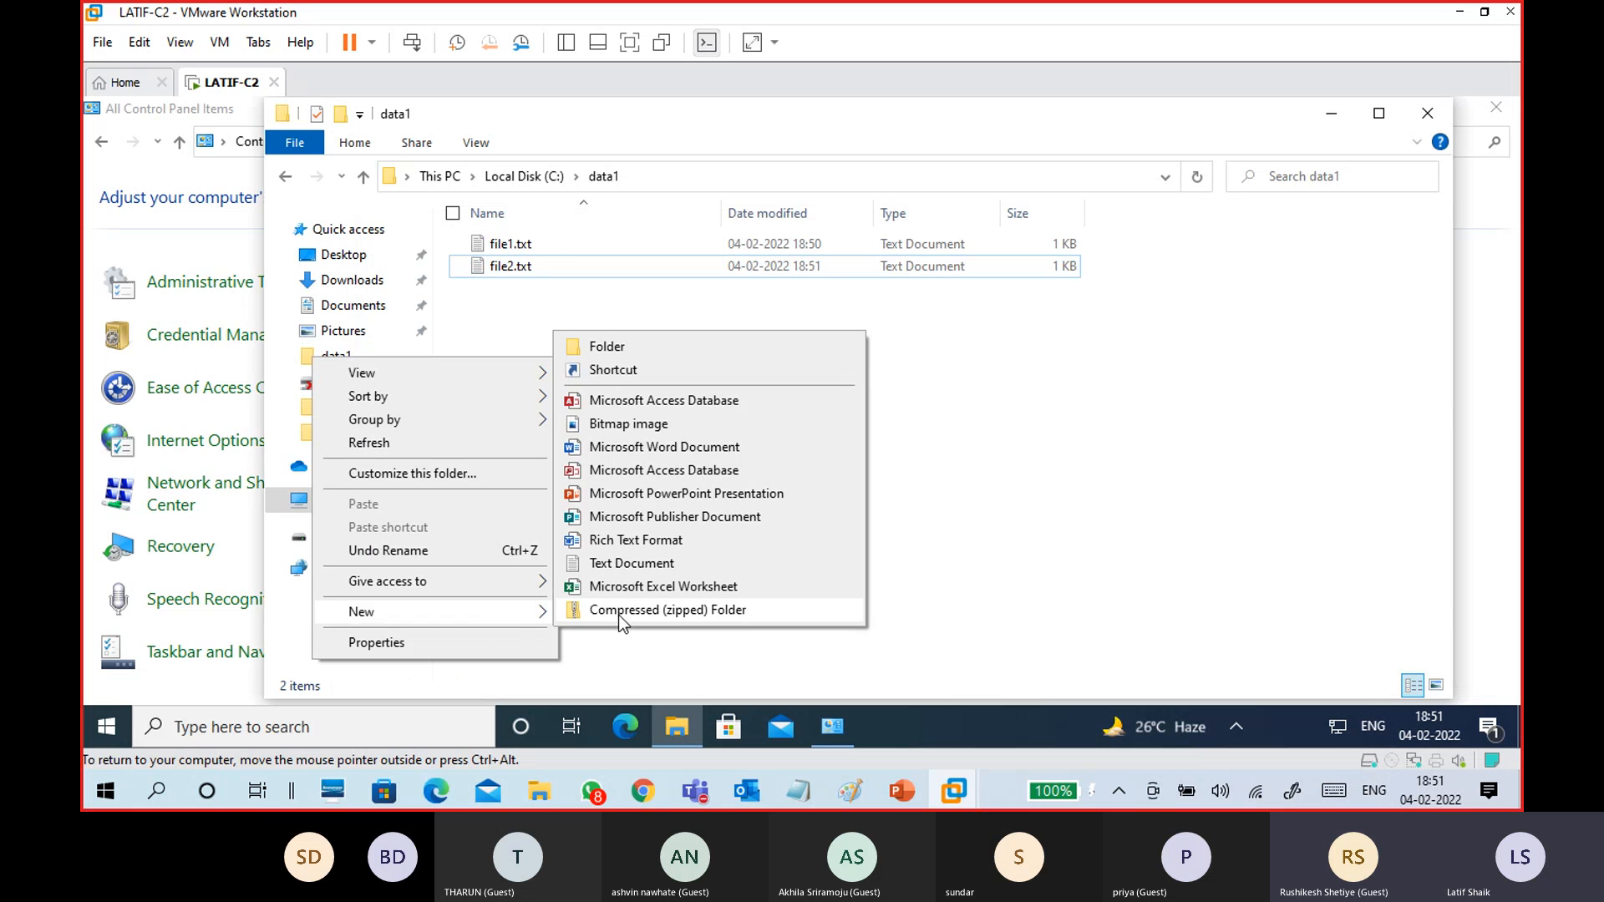
left_click(627, 565)
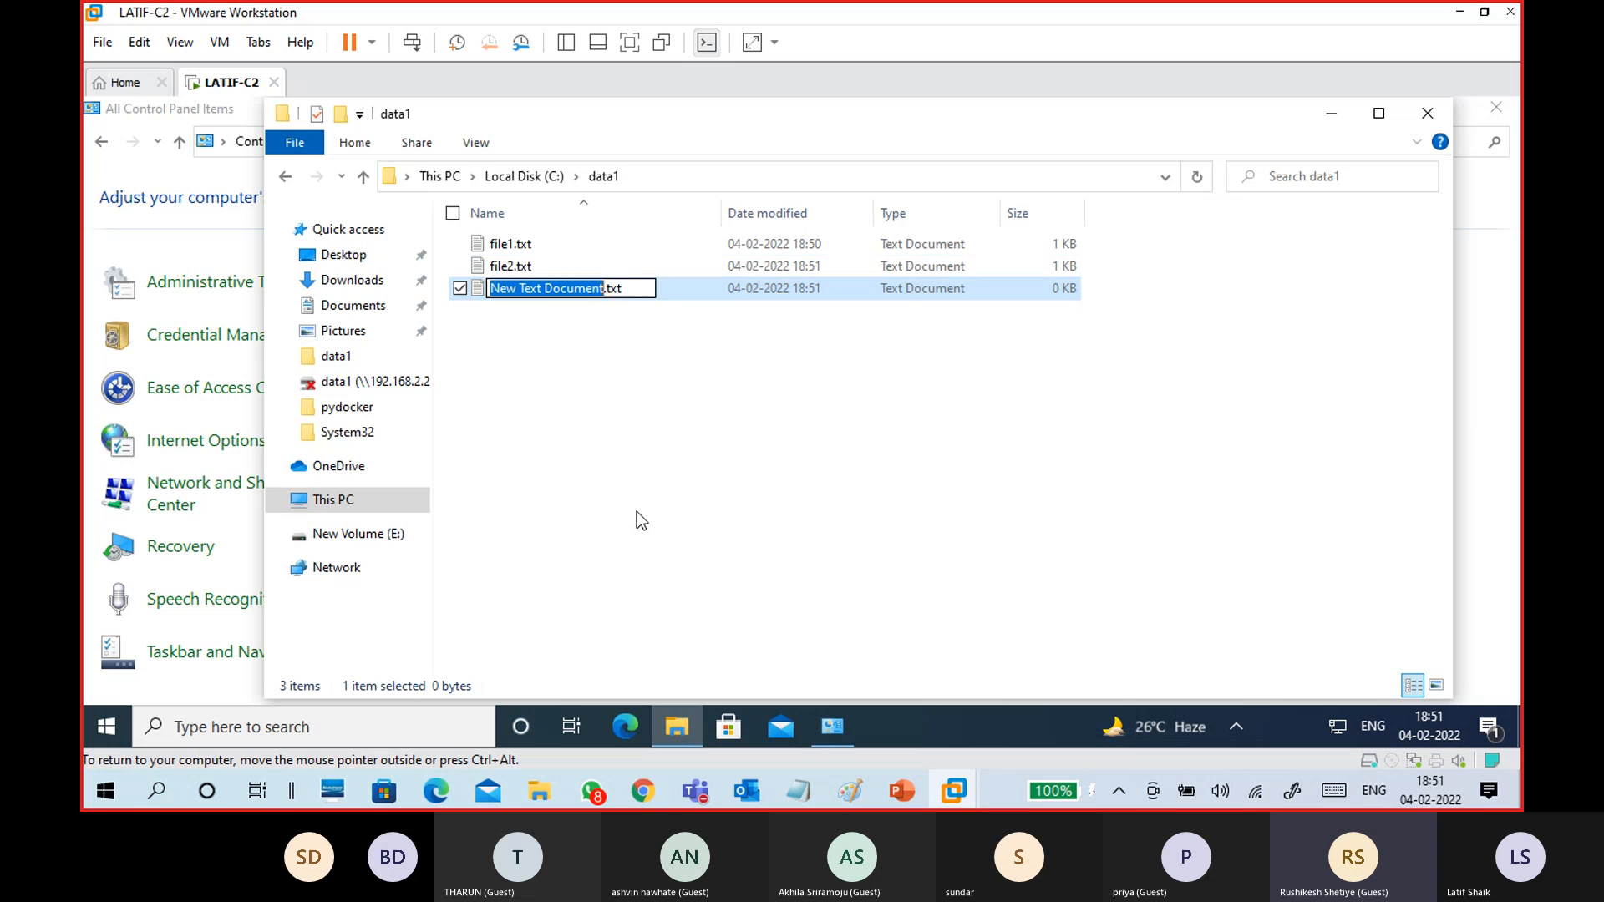
type("file3")
key("Return")
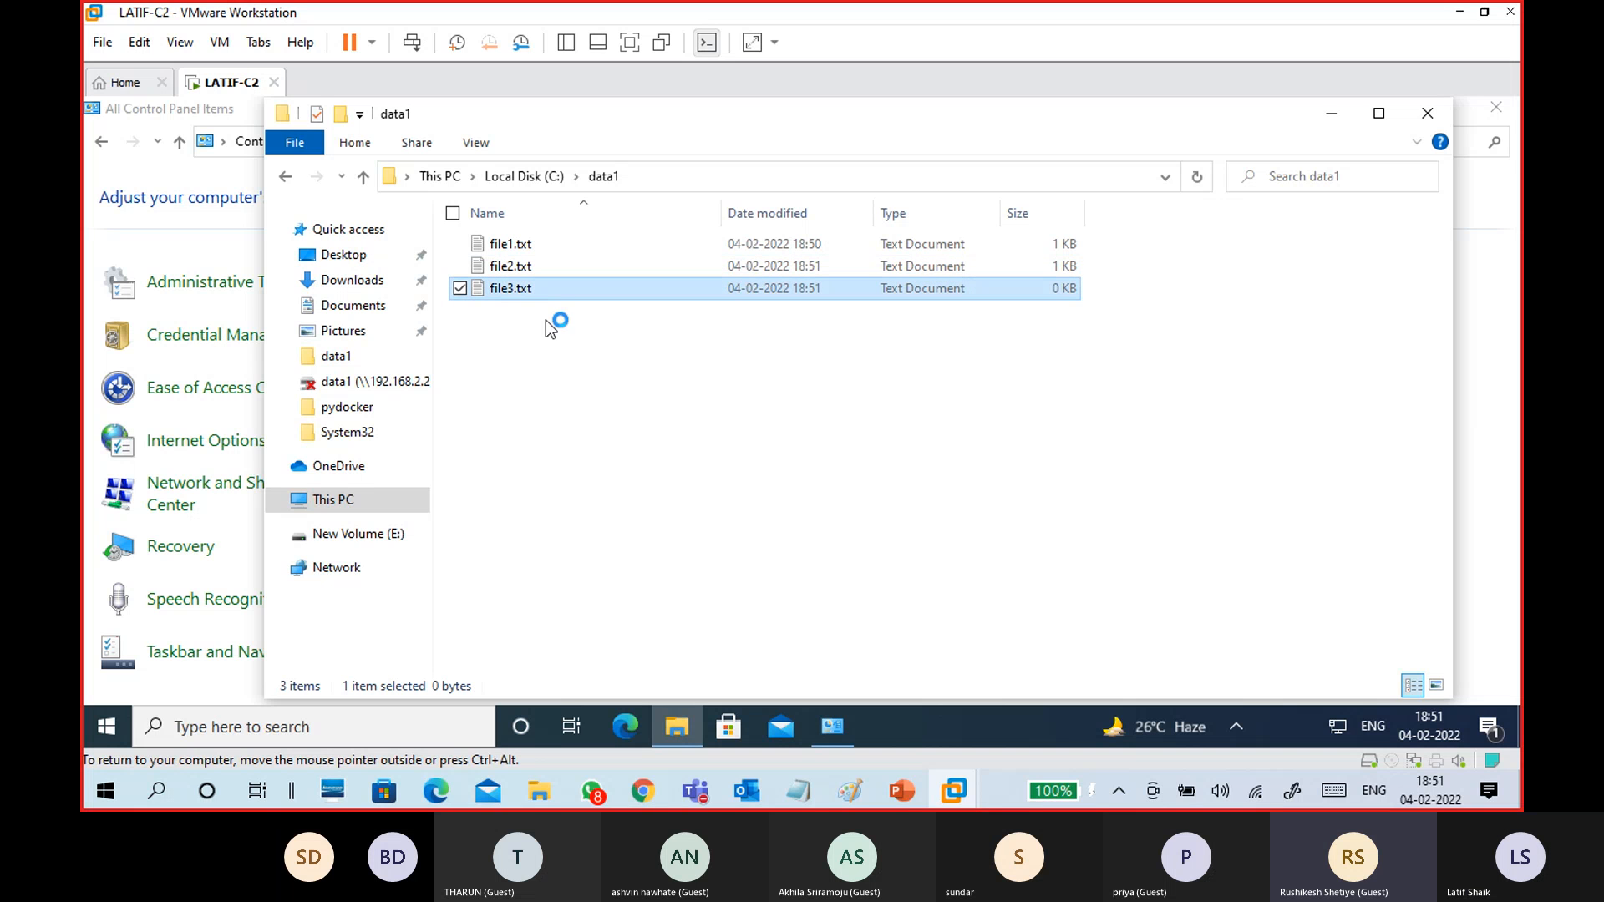
Write "this is file3" in file3.txt, save it, and close Notepad.
type("this is file3")
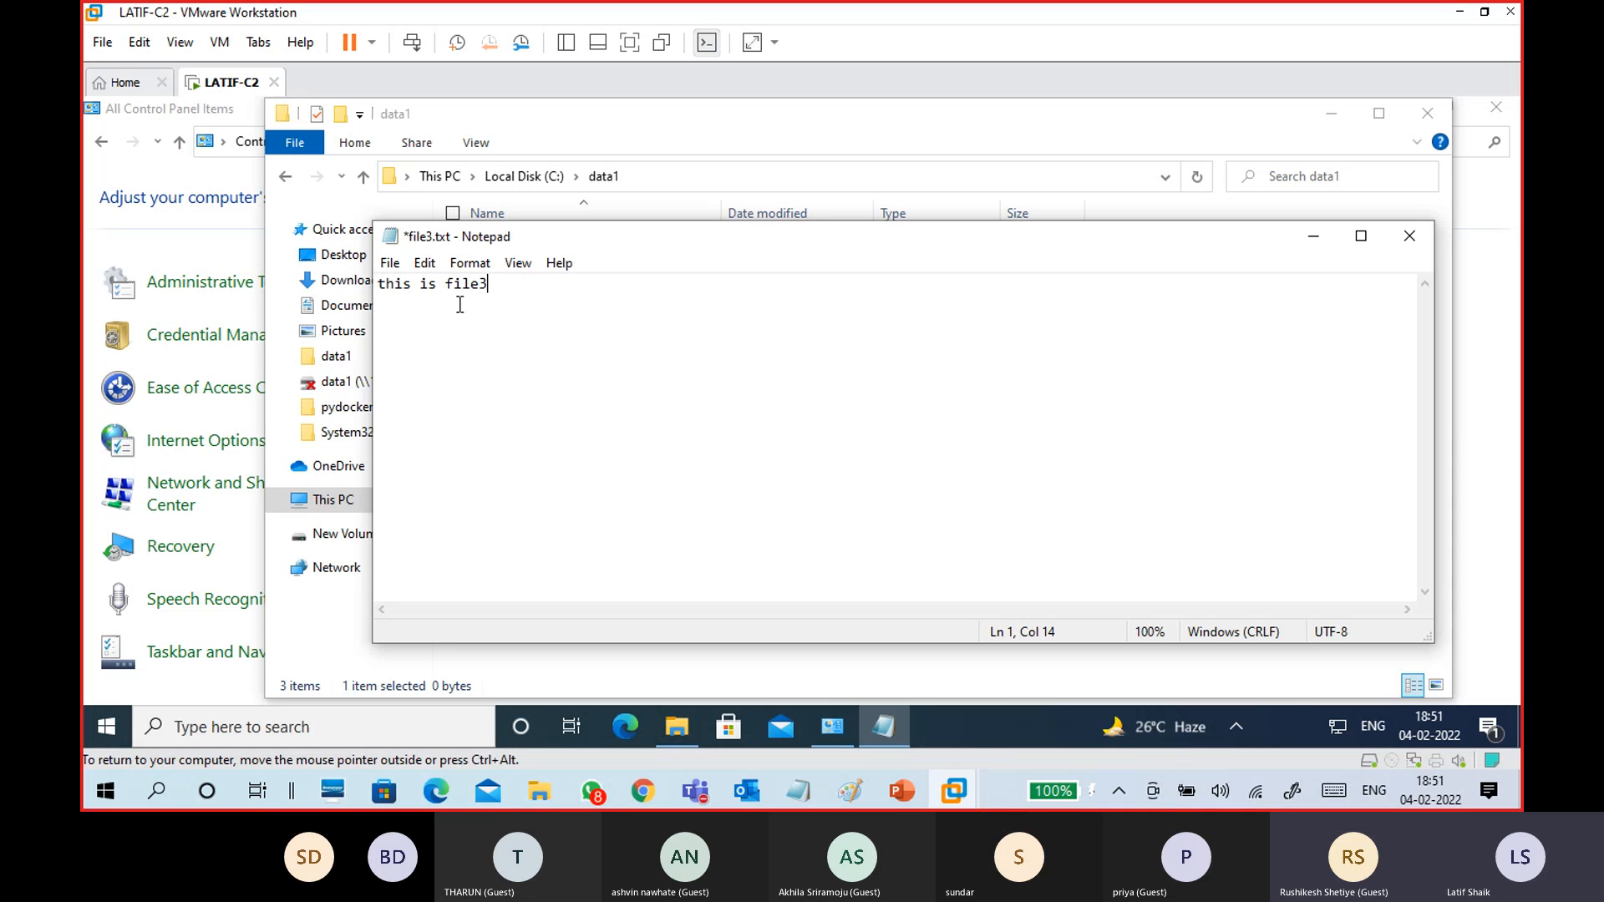
left_click(390, 262)
left_click(443, 358)
left_click(1407, 238)
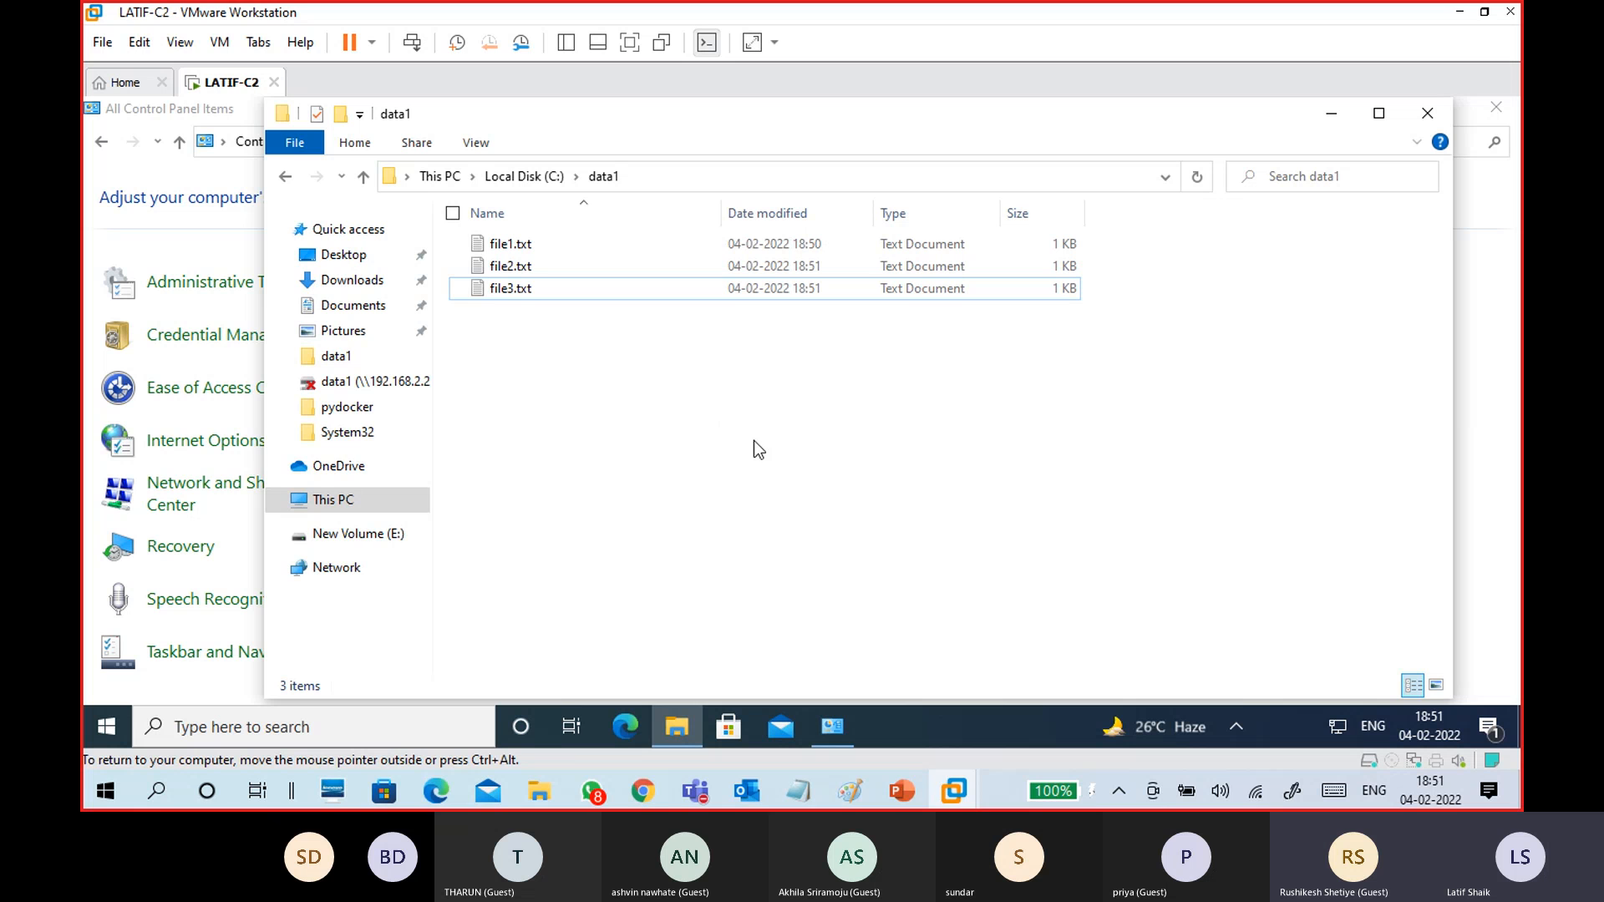
Add the Attributes column to the data1 file list, and reopen the folder from Local Disk (C:).
right_click(1168, 211)
left_click(1073, 441)
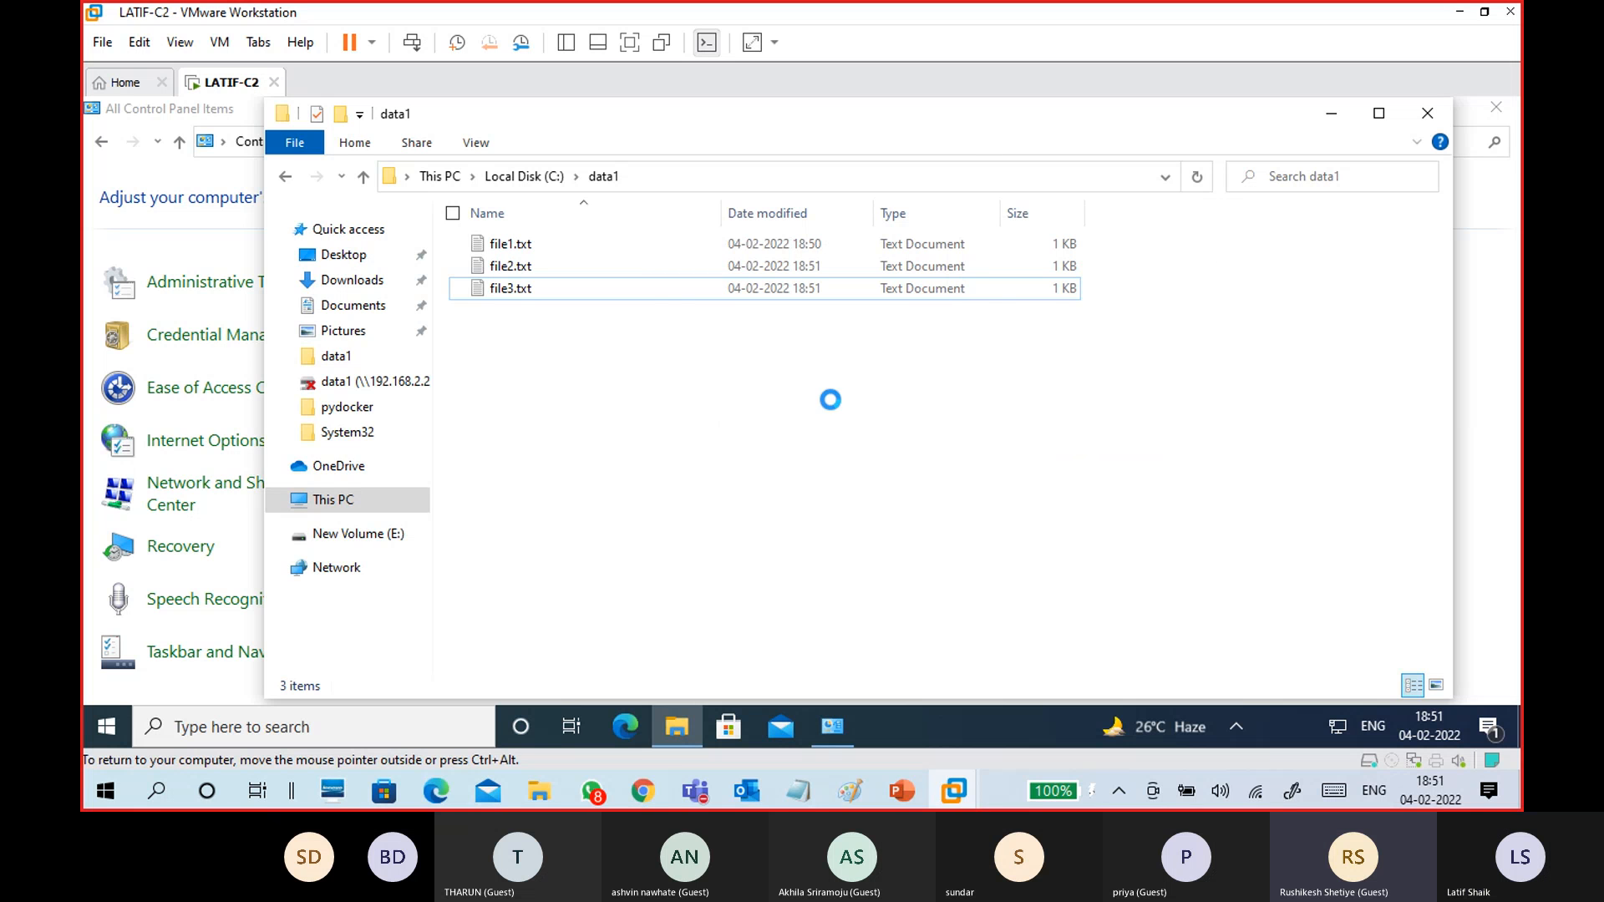
left_click(690, 520)
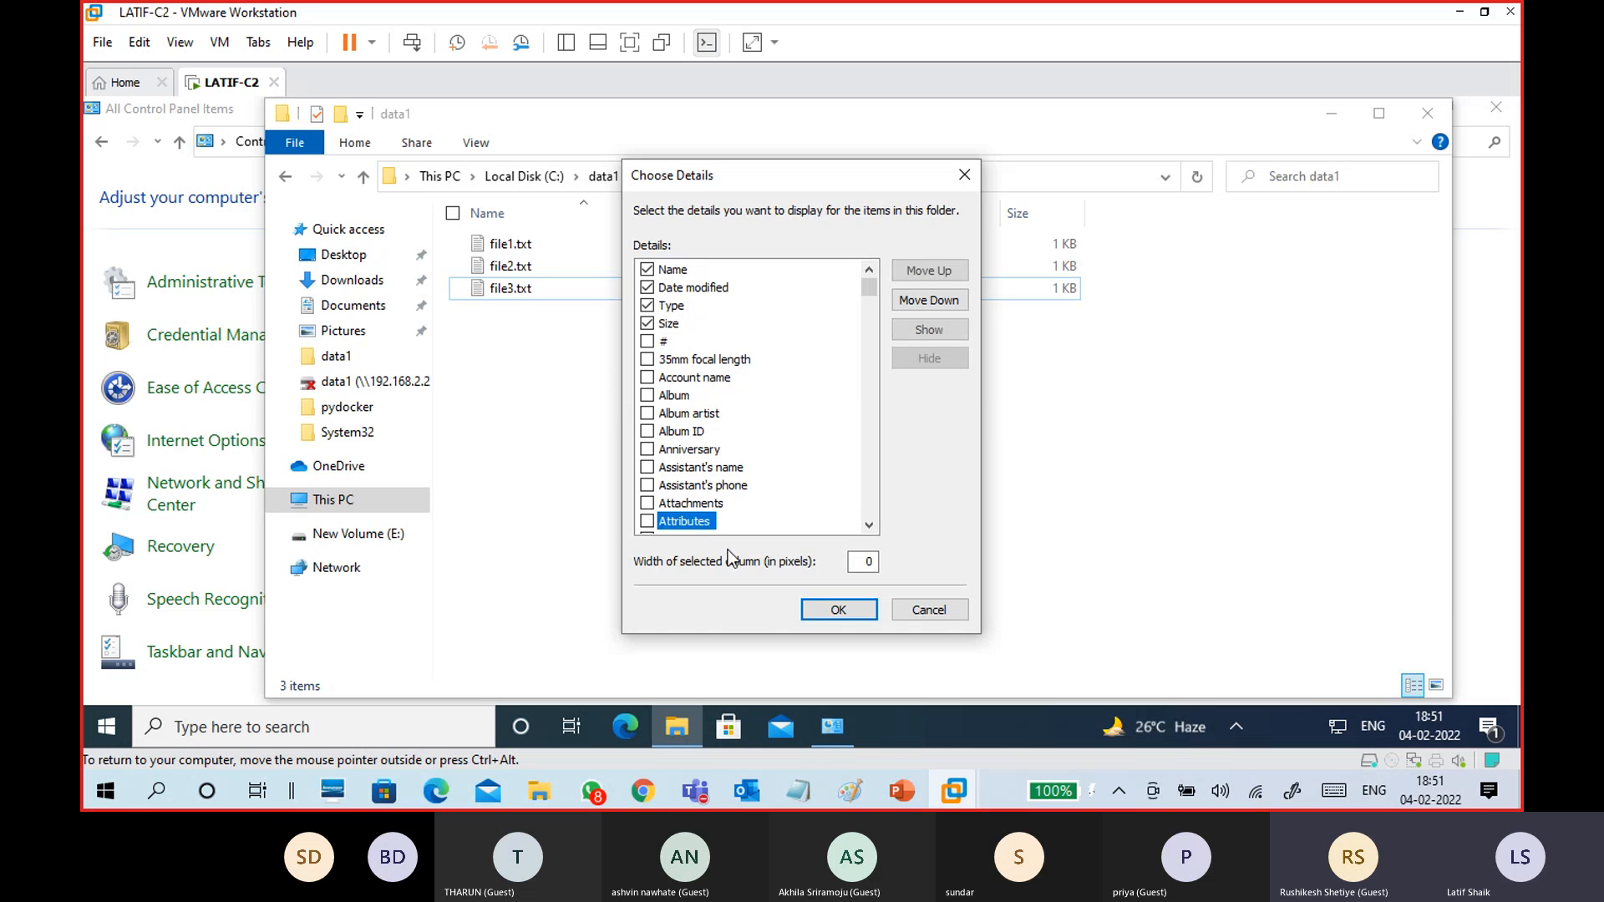
left_click(647, 521)
left_click(838, 609)
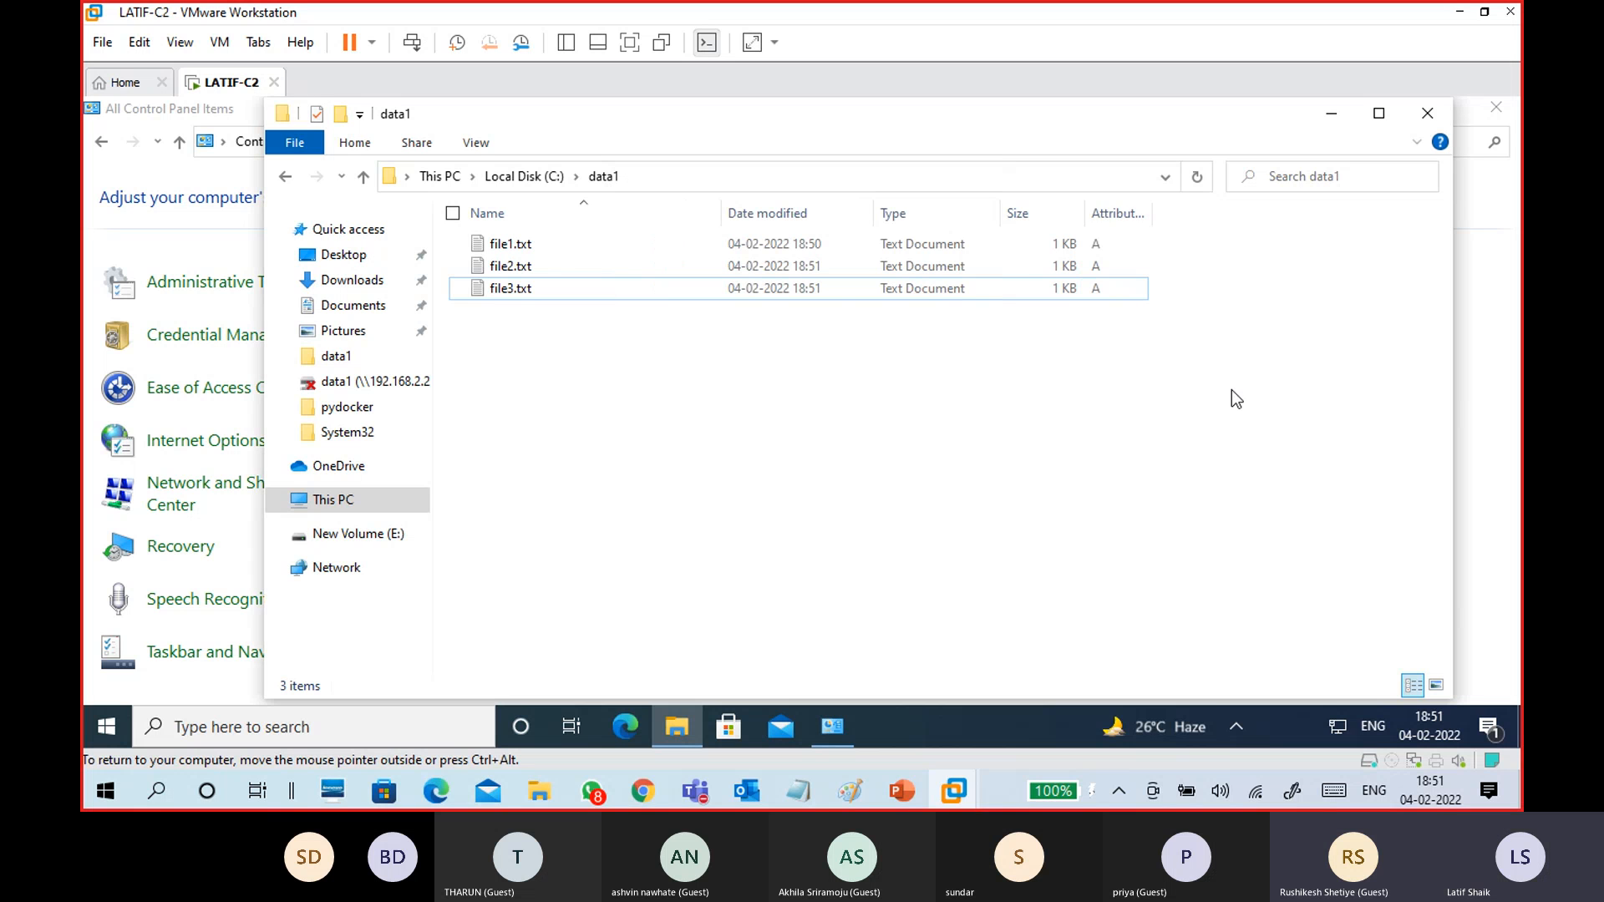
left_click(524, 176)
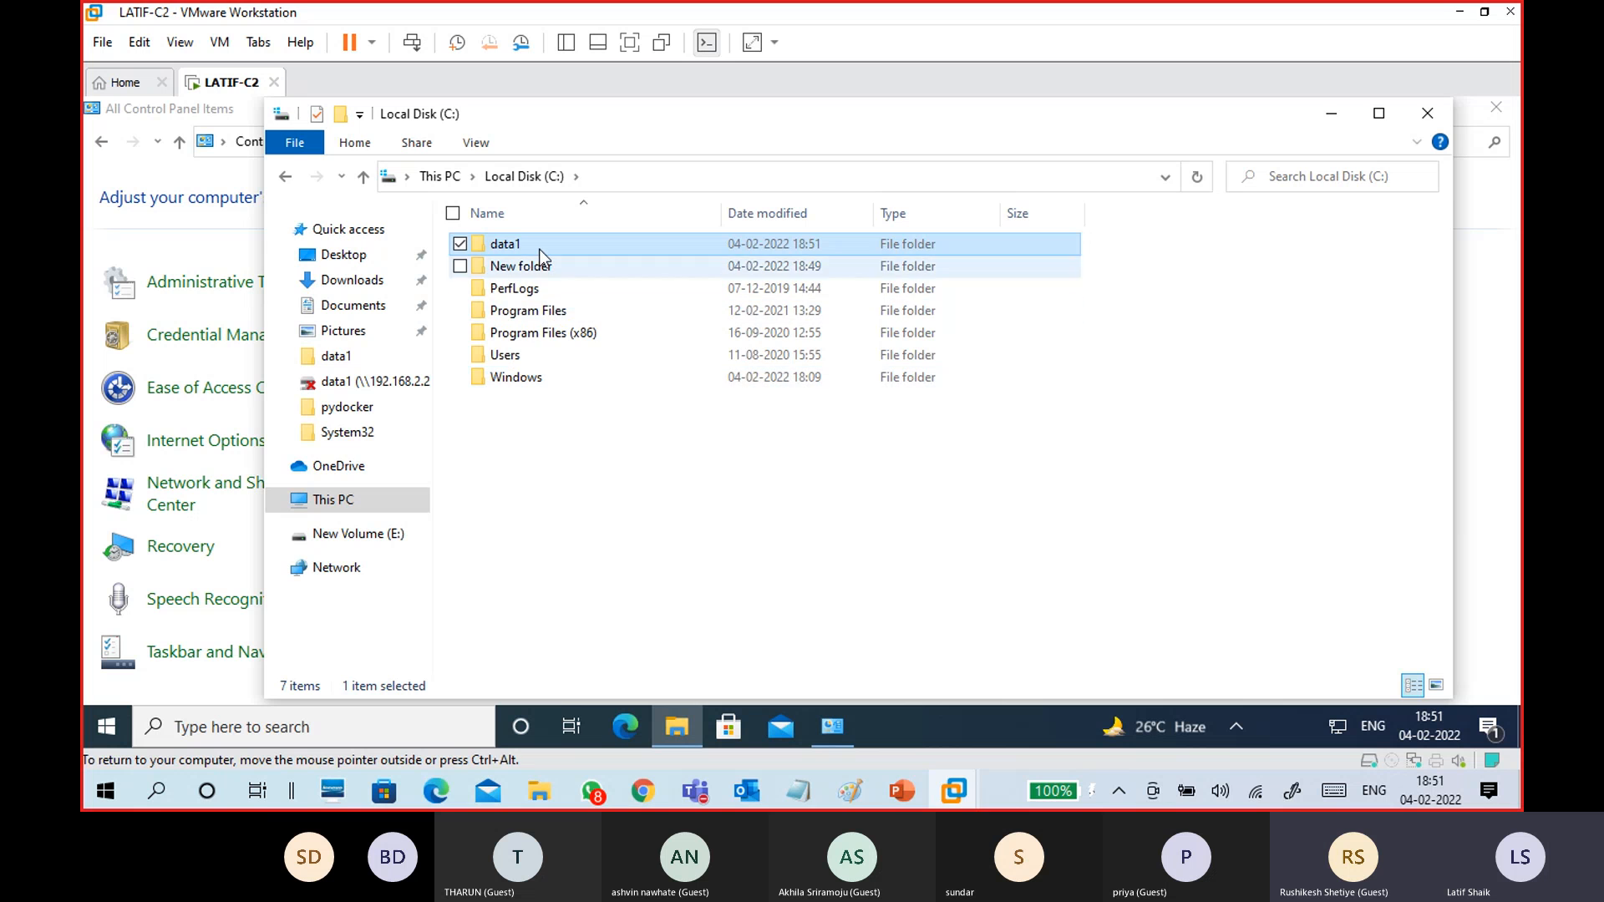
double_click(537, 243)
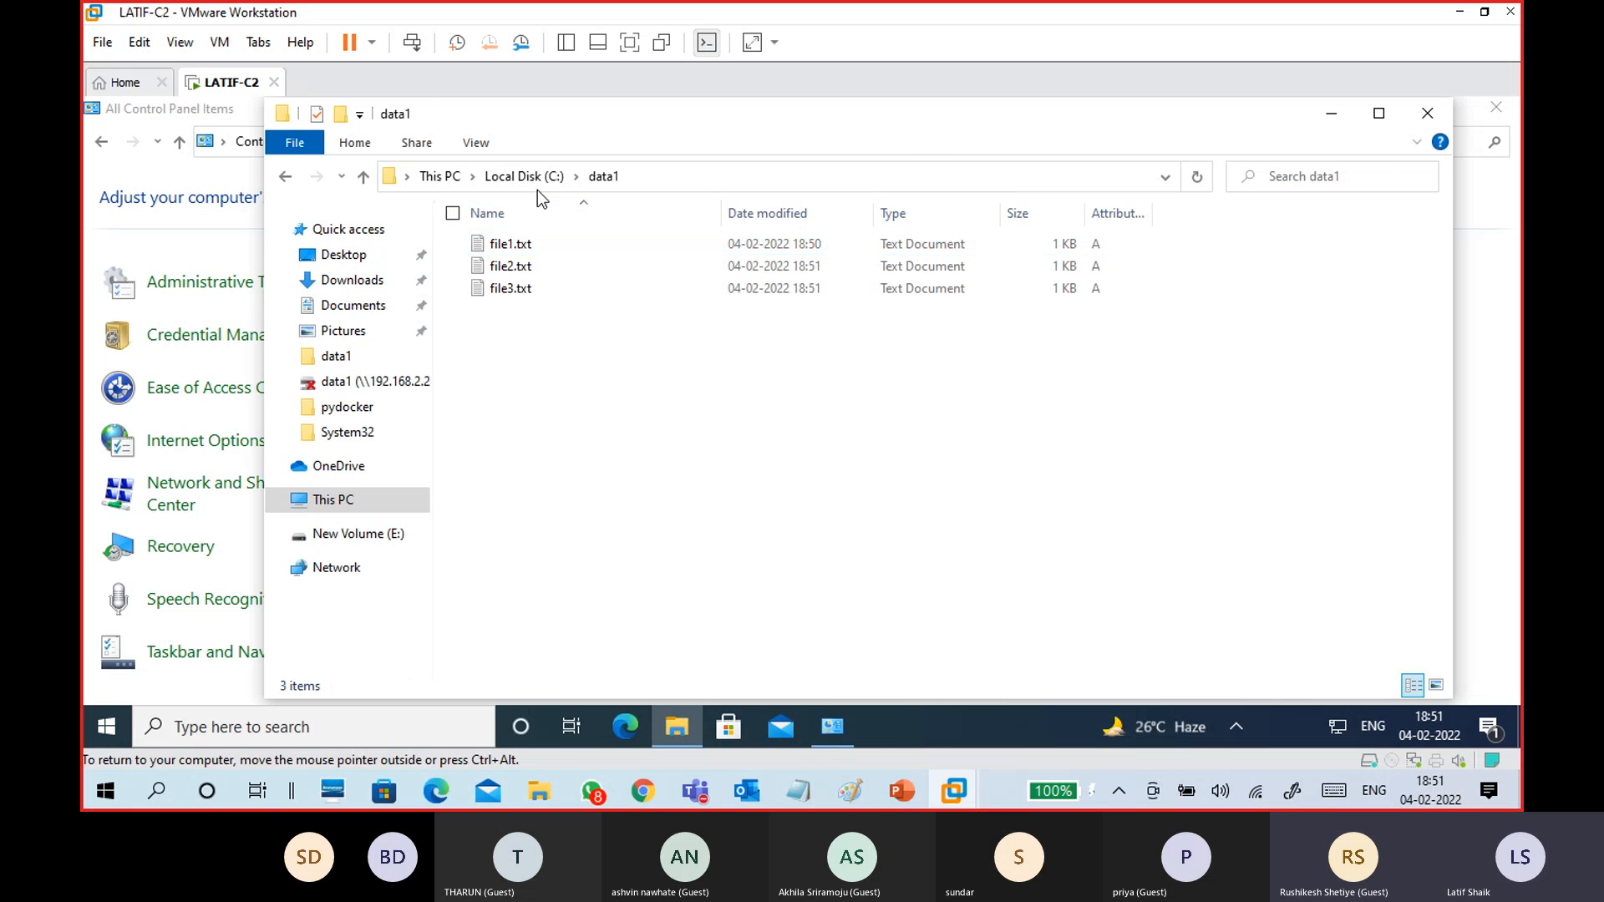
Check the contents of New Volume (E:) before the backup, and close File Explorer.
left_click(1310, 117)
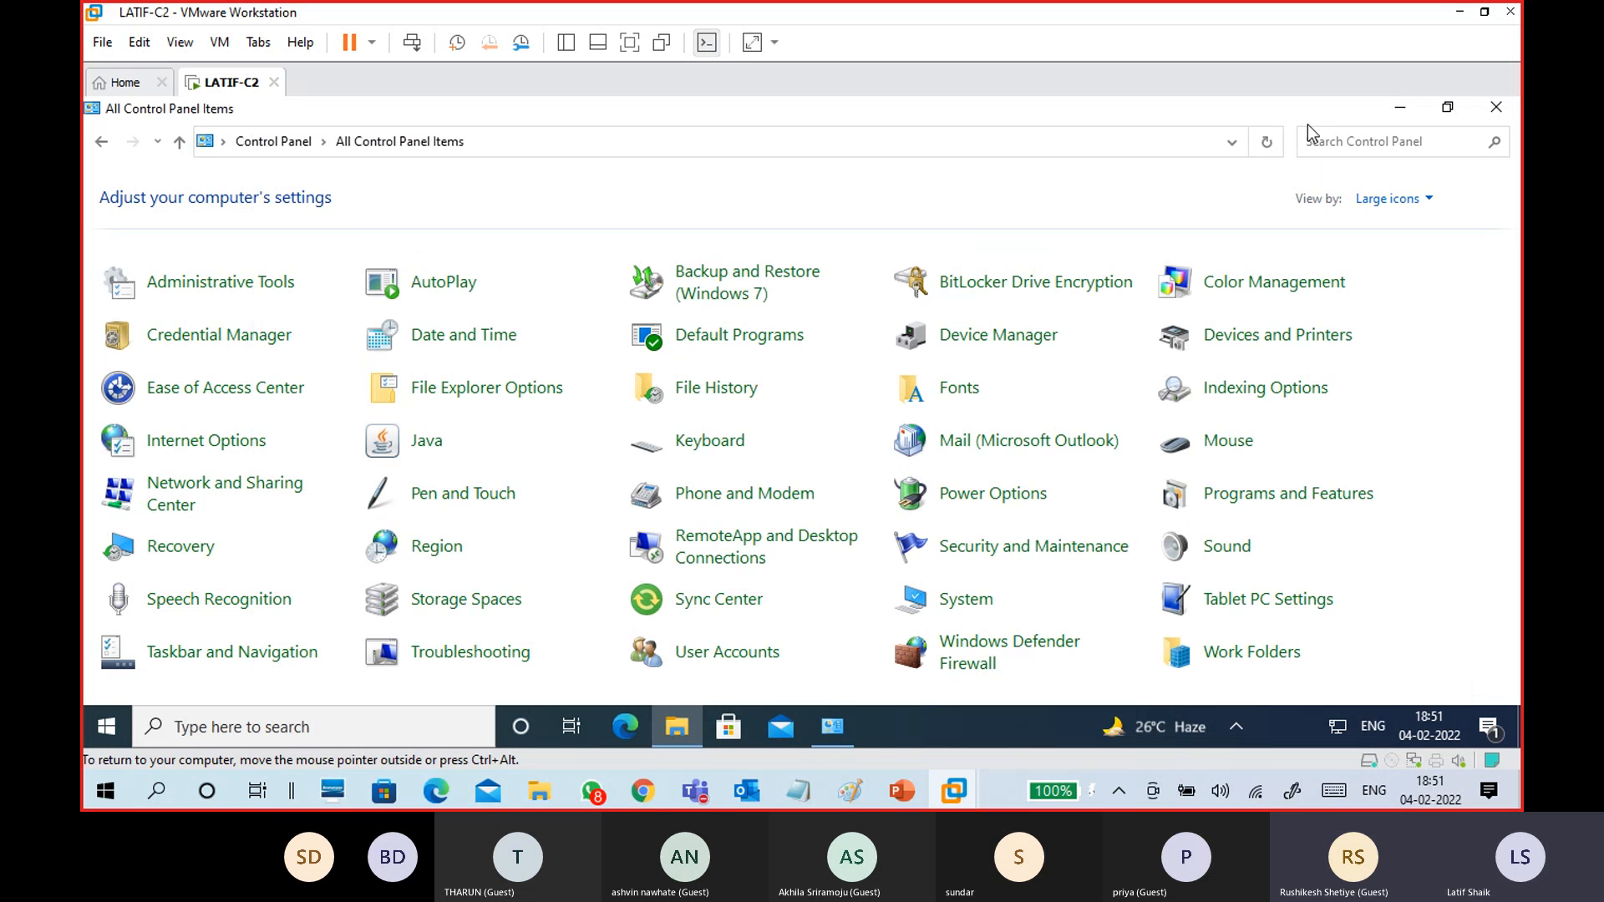
left_click(687, 733)
left_click(380, 539)
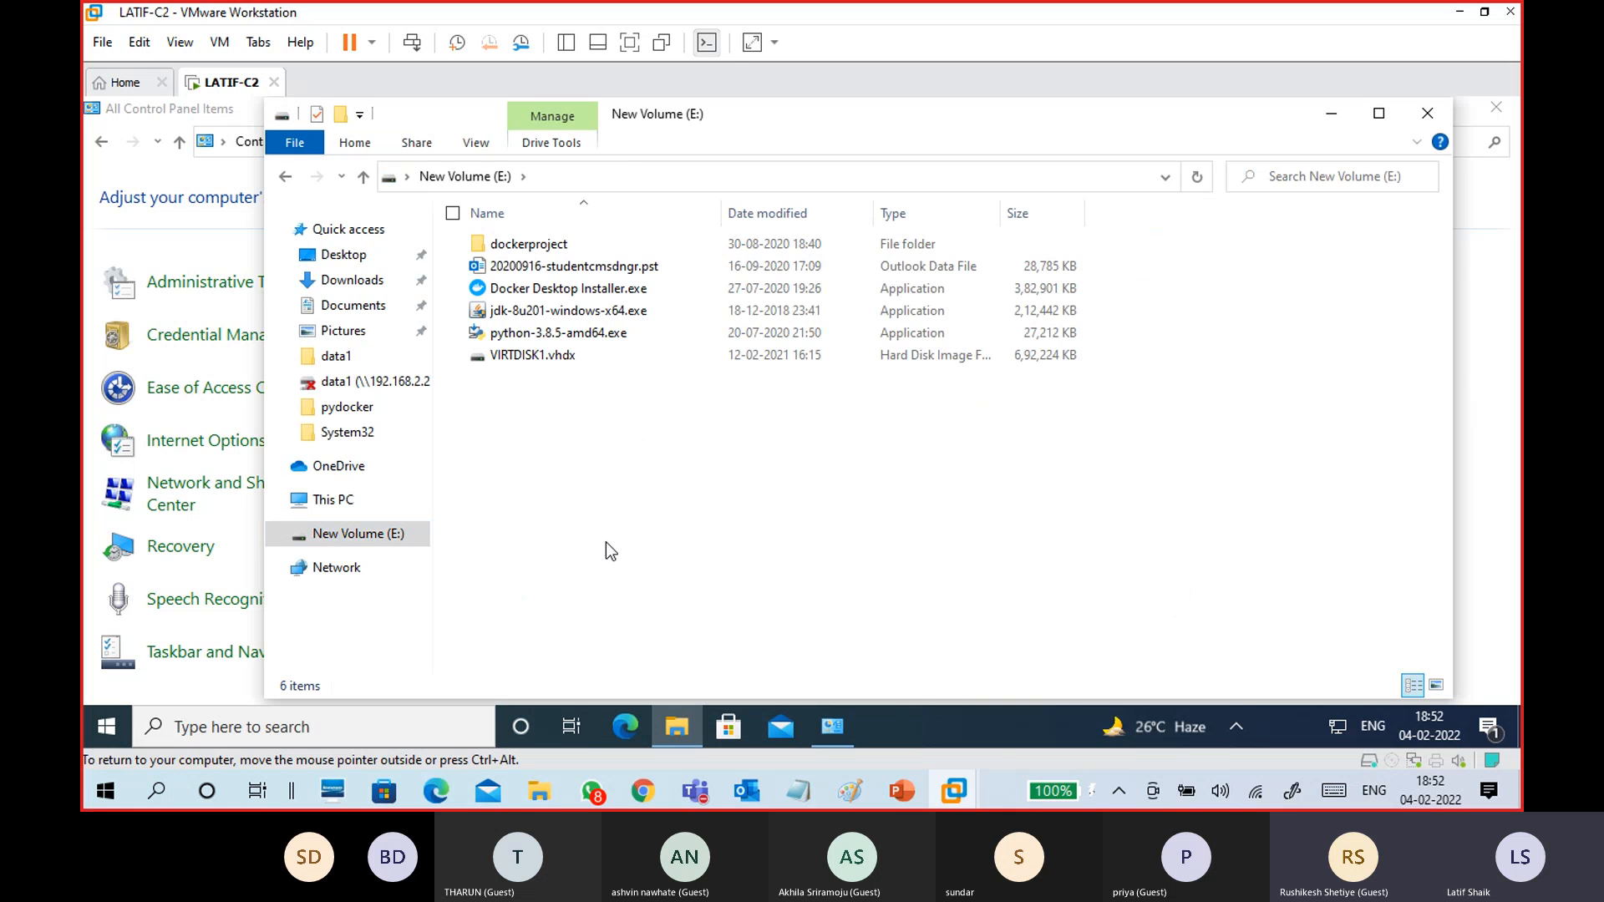
left_click(1421, 114)
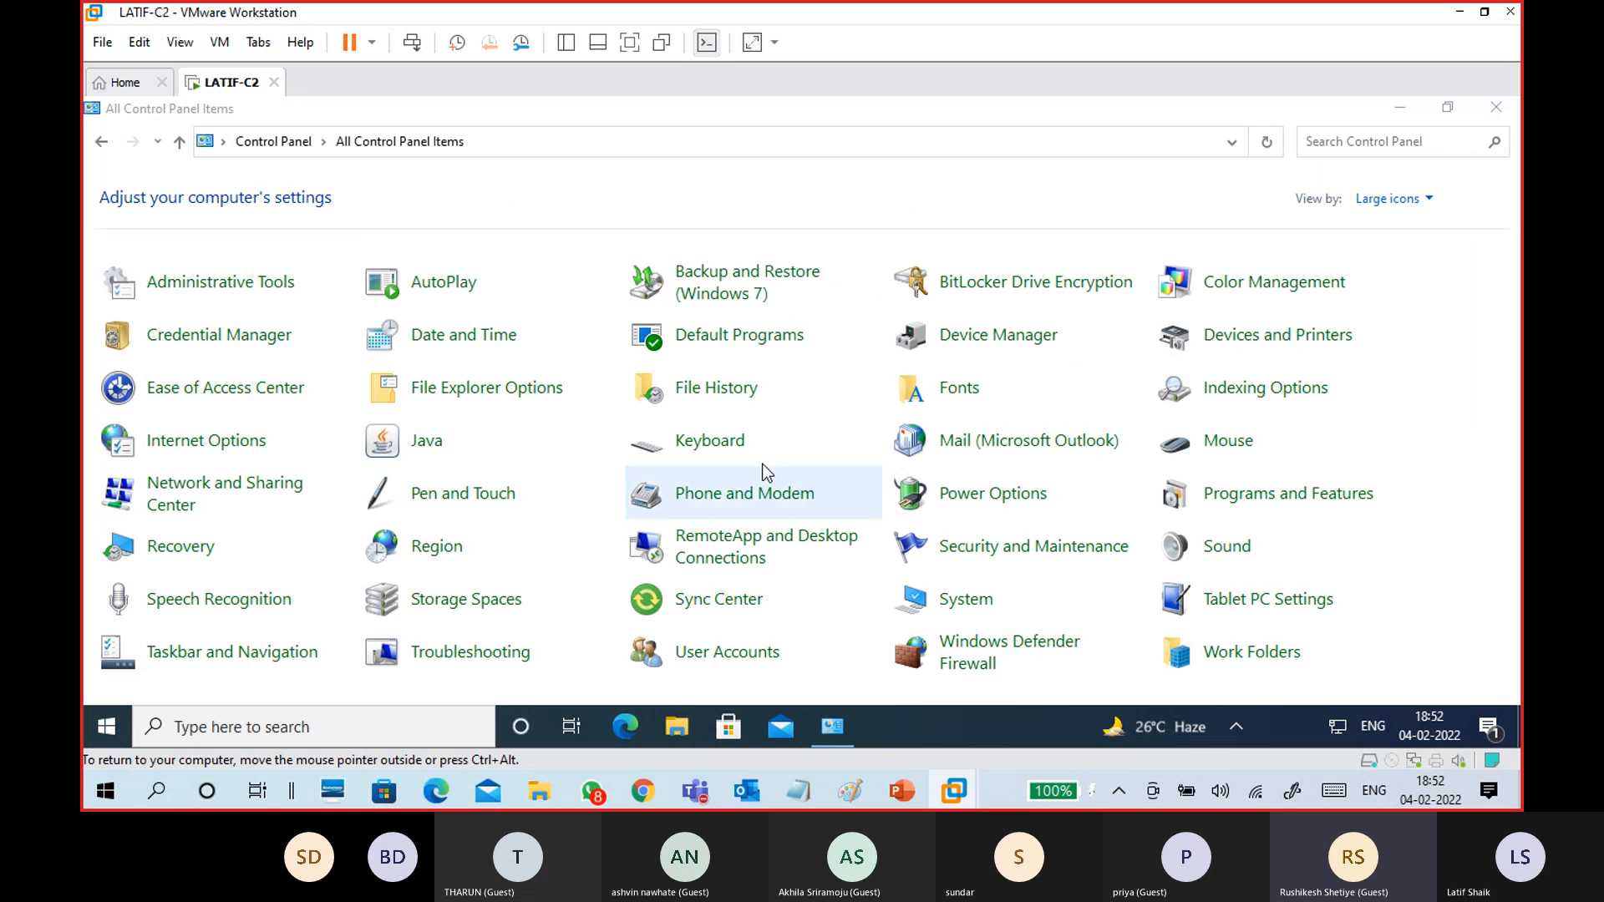
Set up a Windows 7 backup saved on New Volume (E:), using the Let me choose option for its contents.
left_click(754, 291)
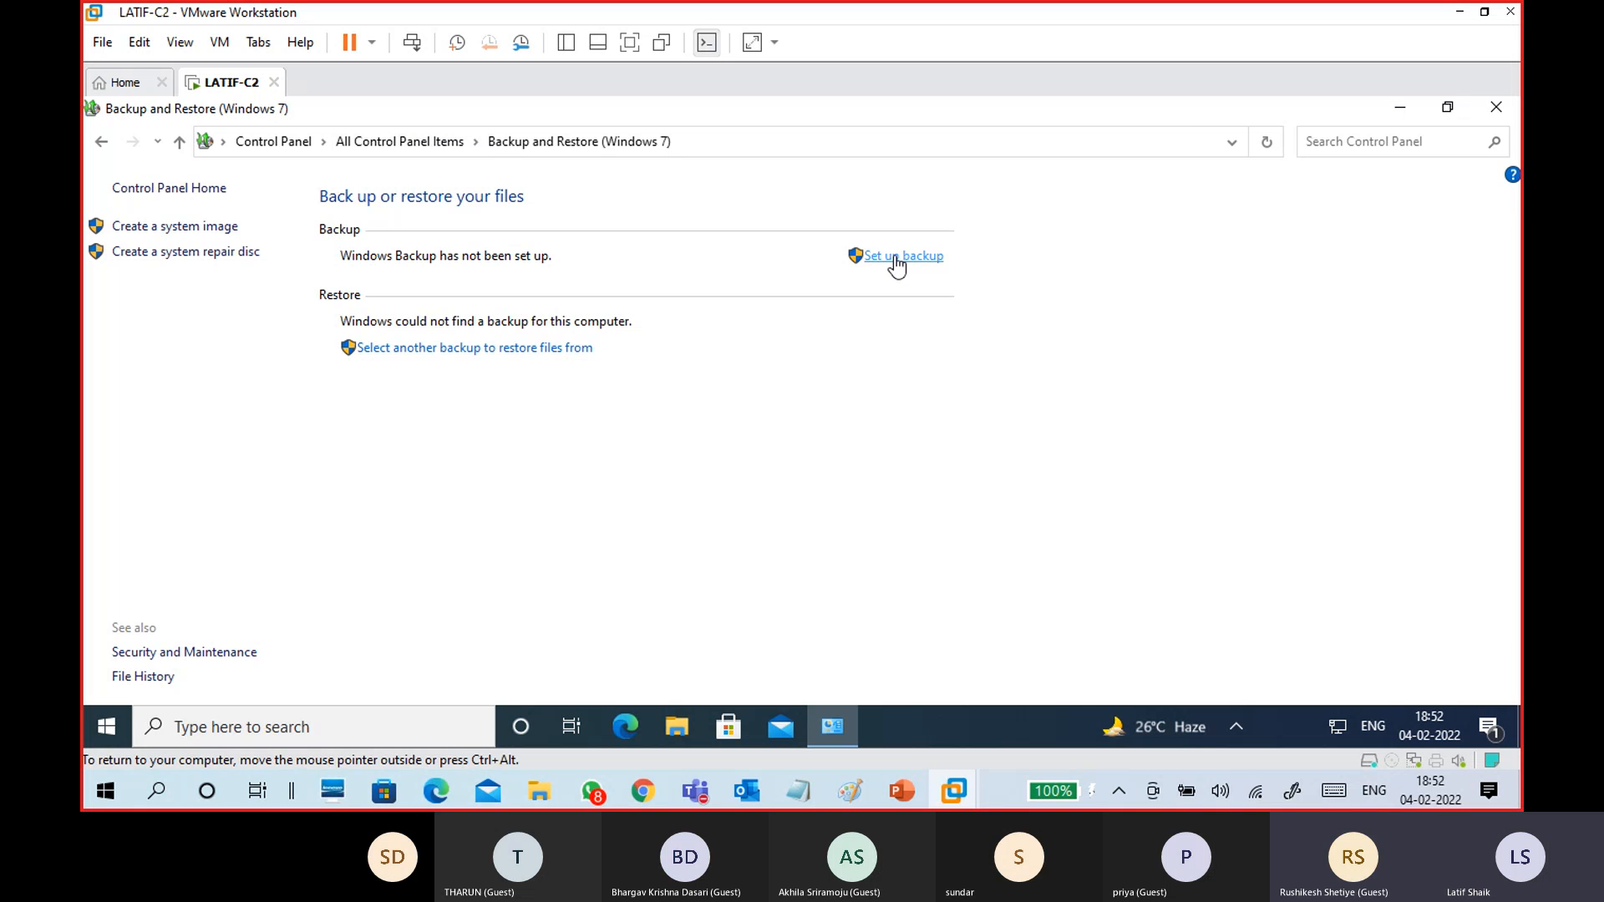
left_click(894, 259)
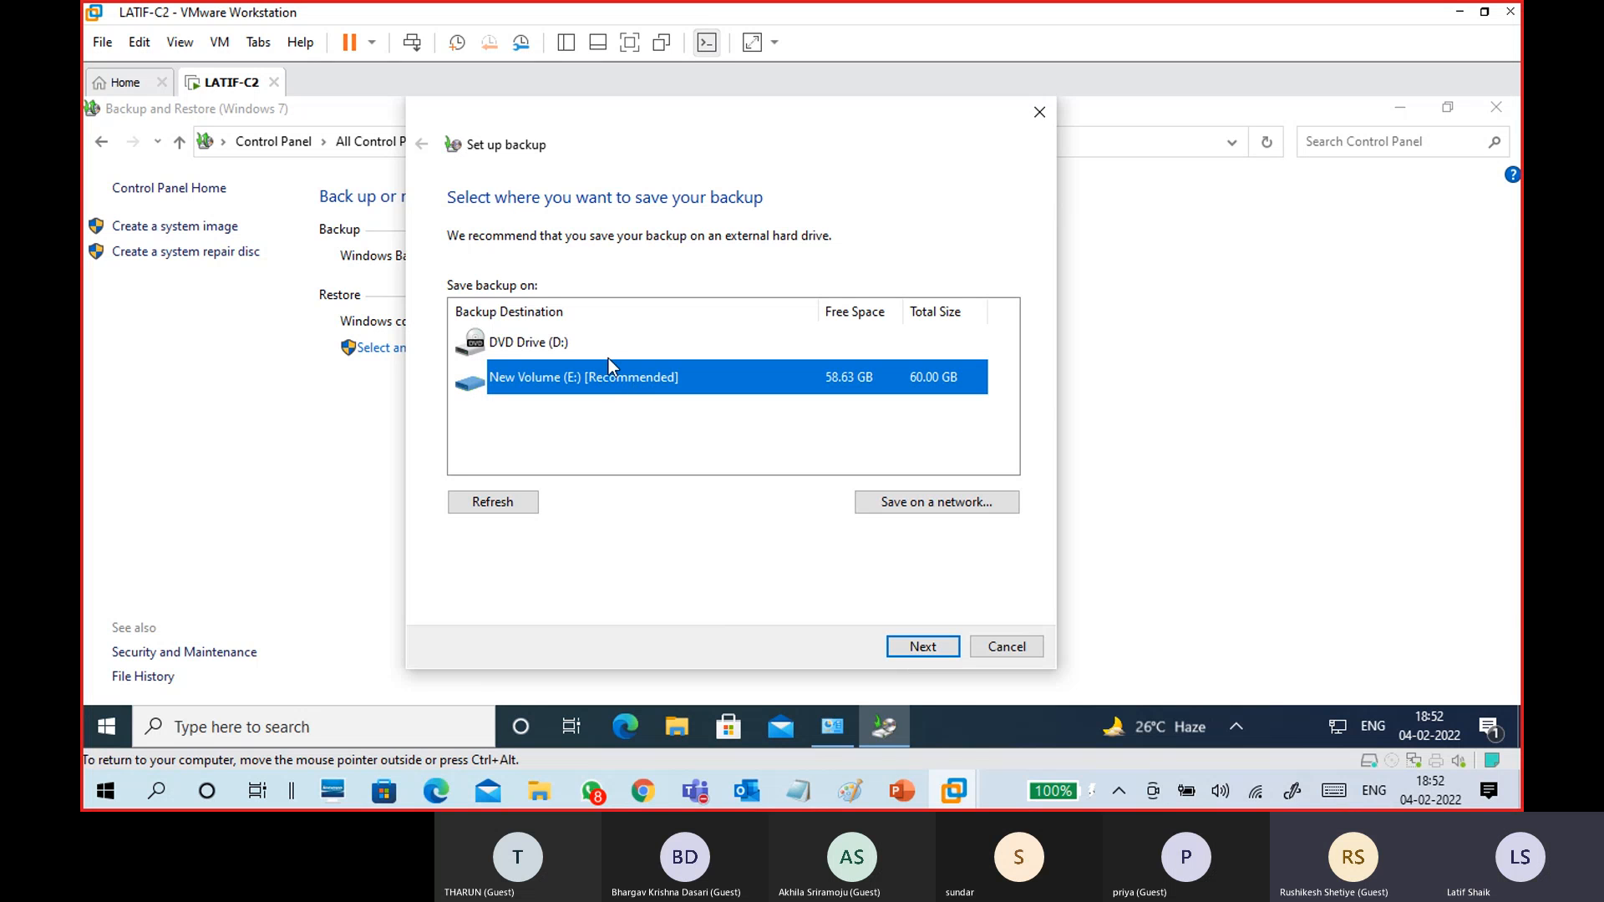
left_click(910, 649)
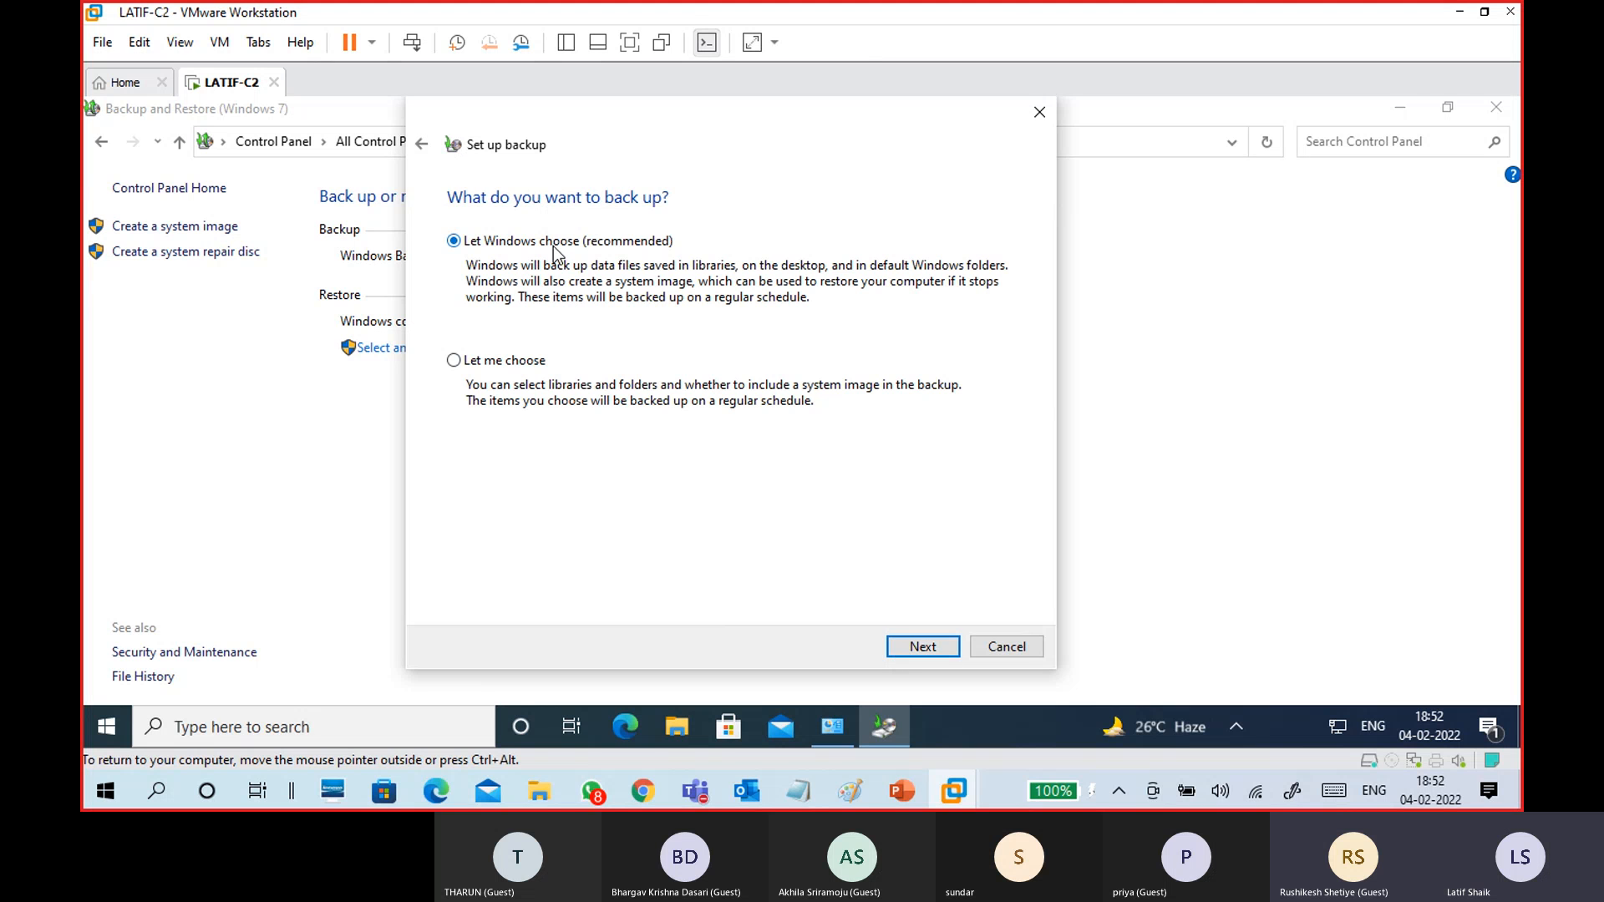
left_click(535, 361)
left_click(530, 362)
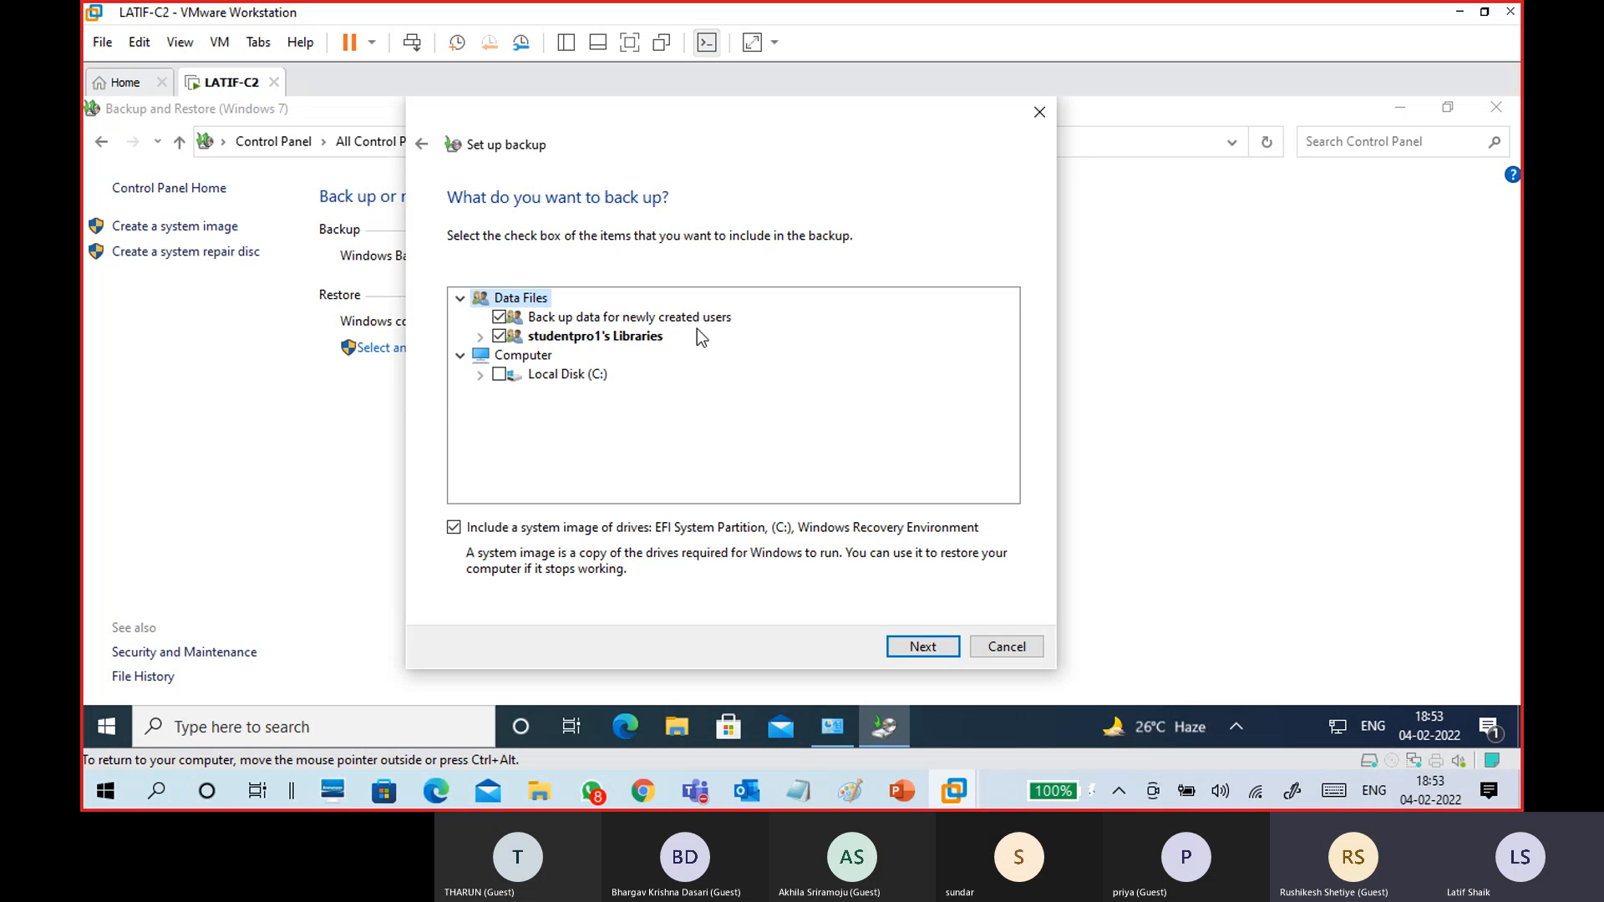
Exclude the newly created users' data, studentpro1's Libraries and the system image from the backup.
left_click(595, 341)
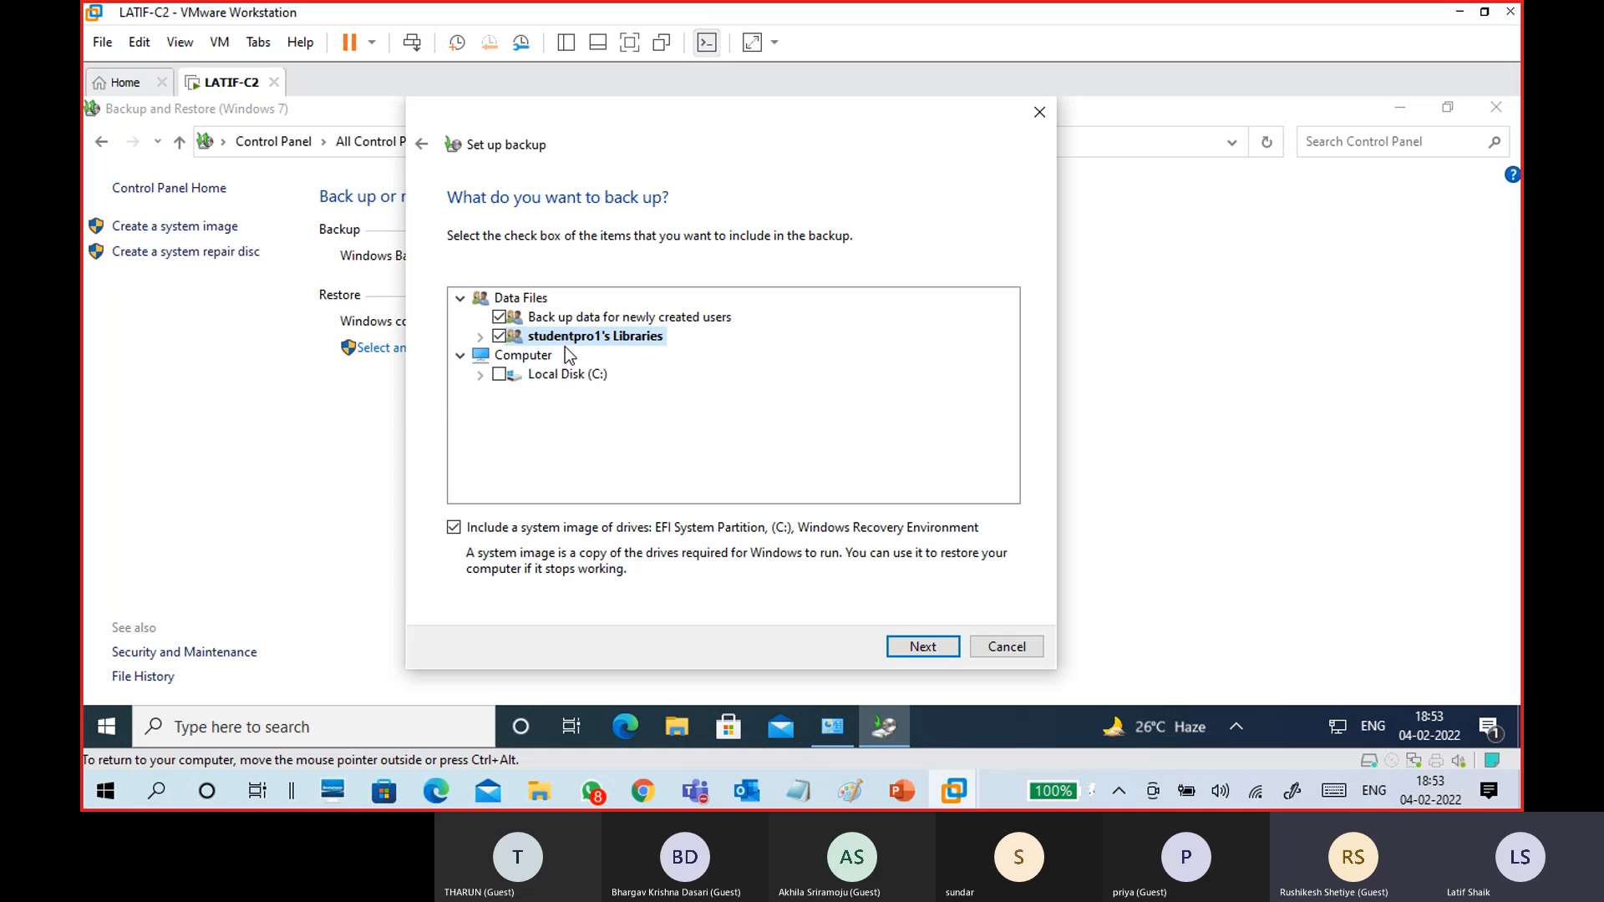
left_click(480, 337)
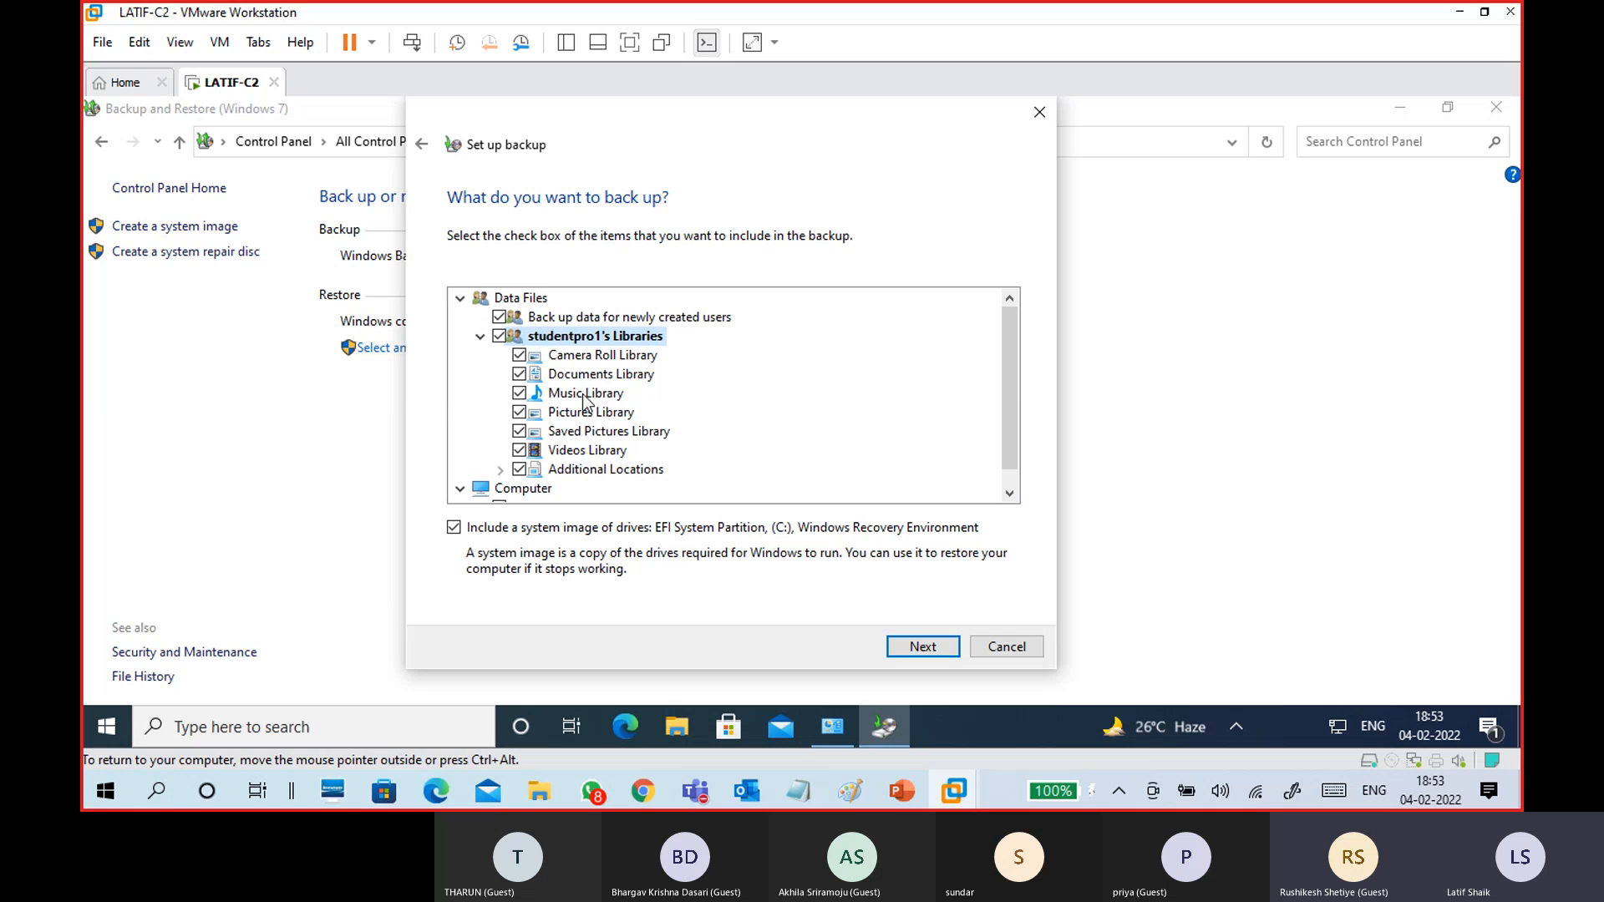
left_click(499, 336)
left_click(499, 317)
scroll(582, 468, "down", 1)
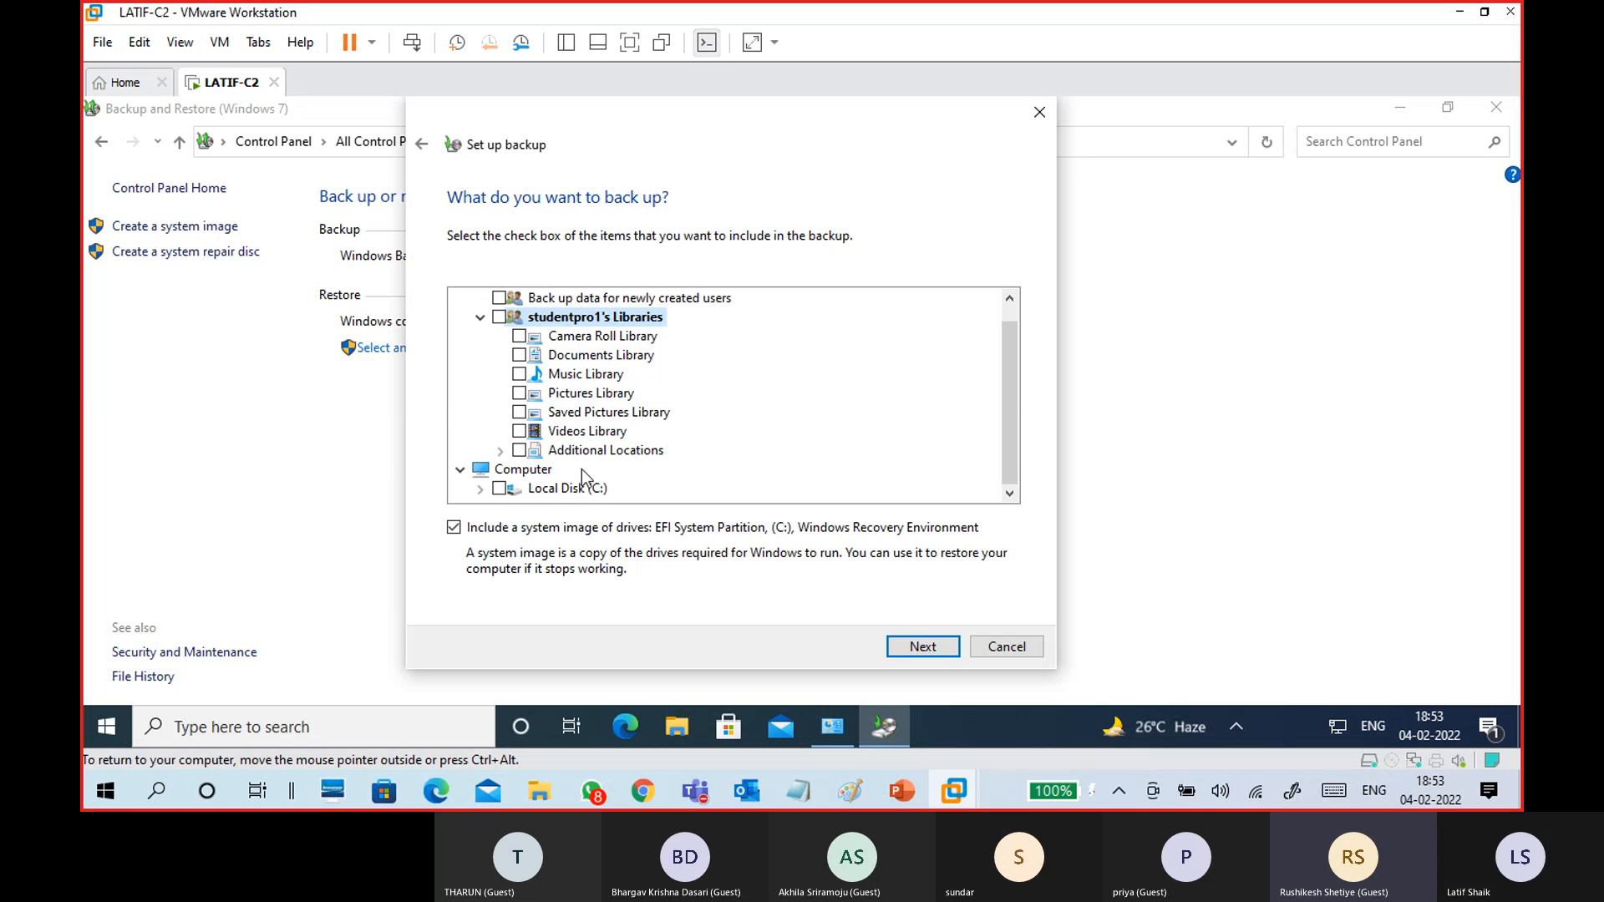
left_click(453, 528)
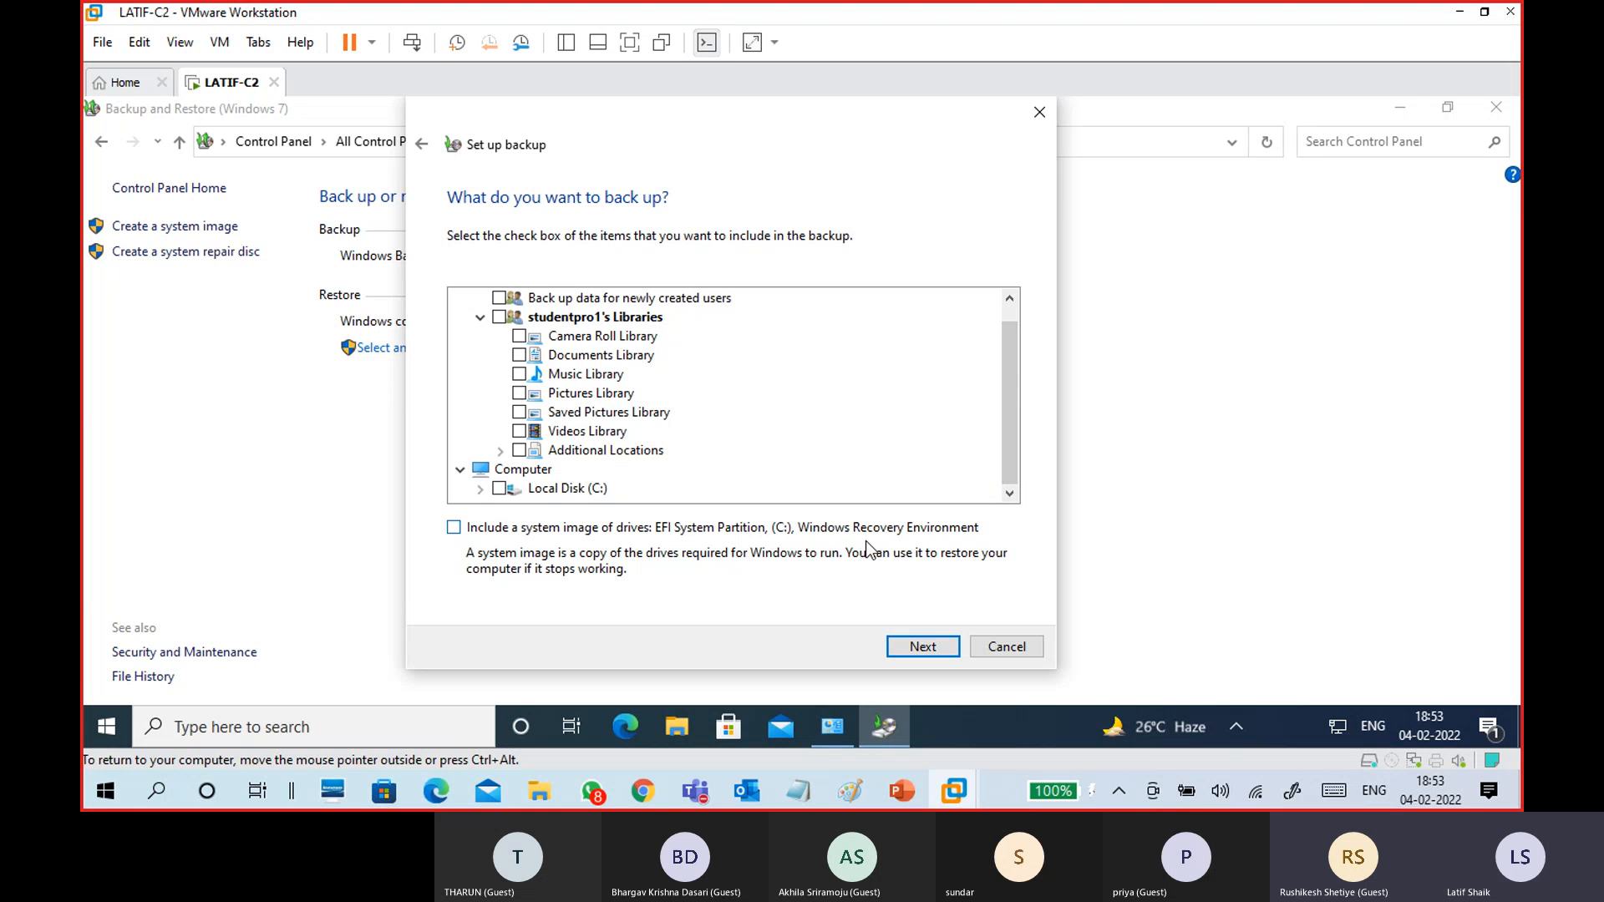
Include only the data1 folder of Local Disk (C:) in the backup, save the settings and run it.
left_click(480, 489)
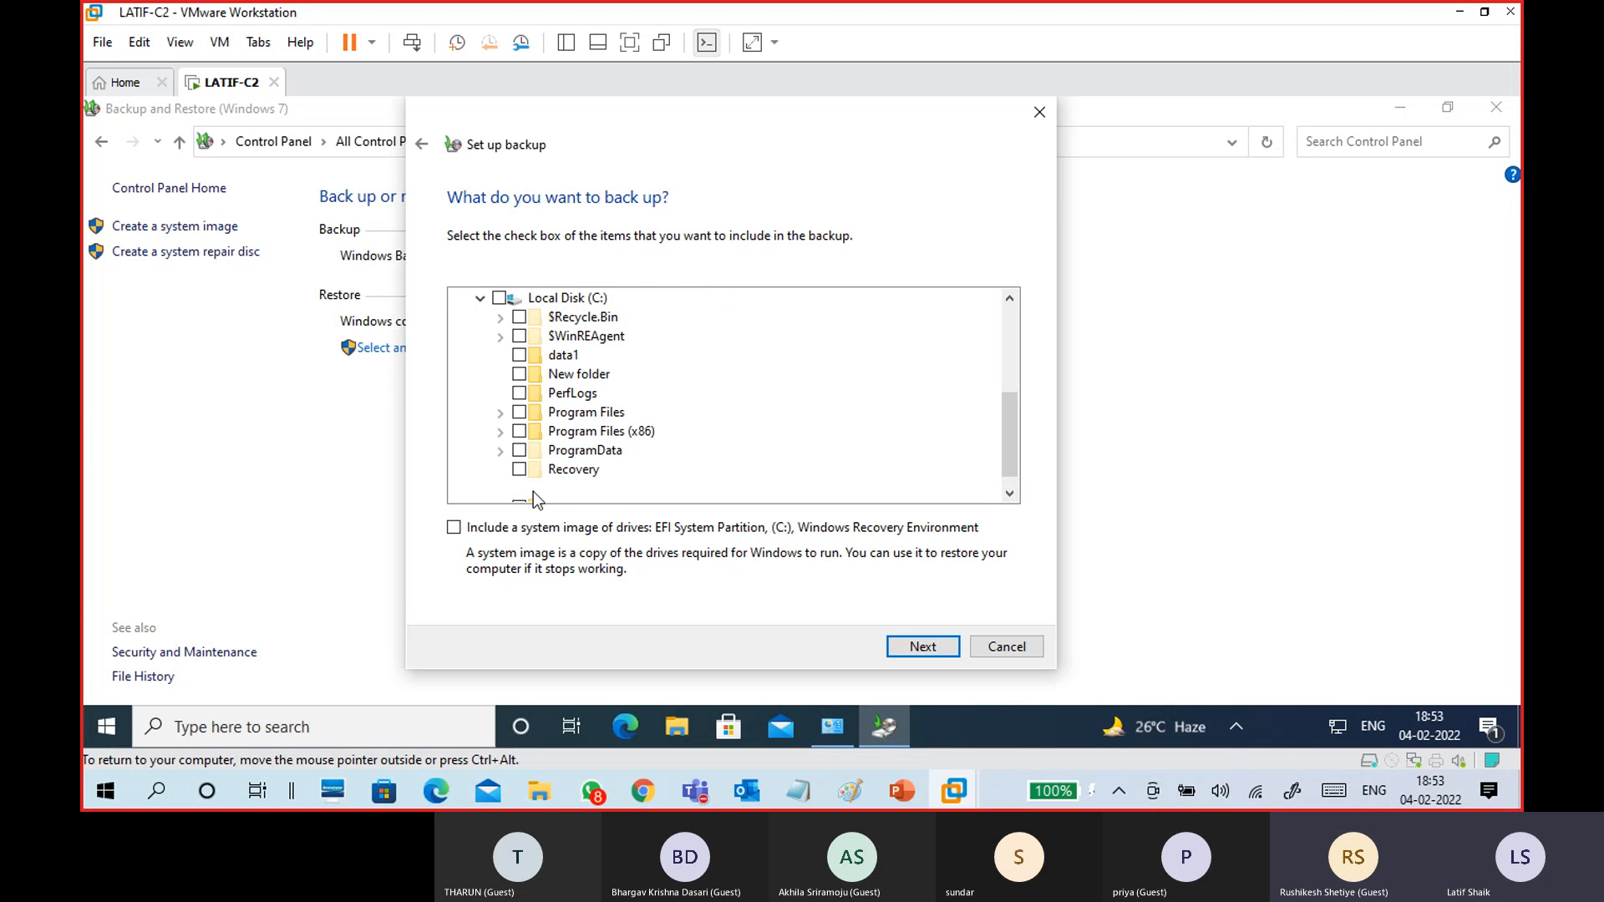
left_click(519, 355)
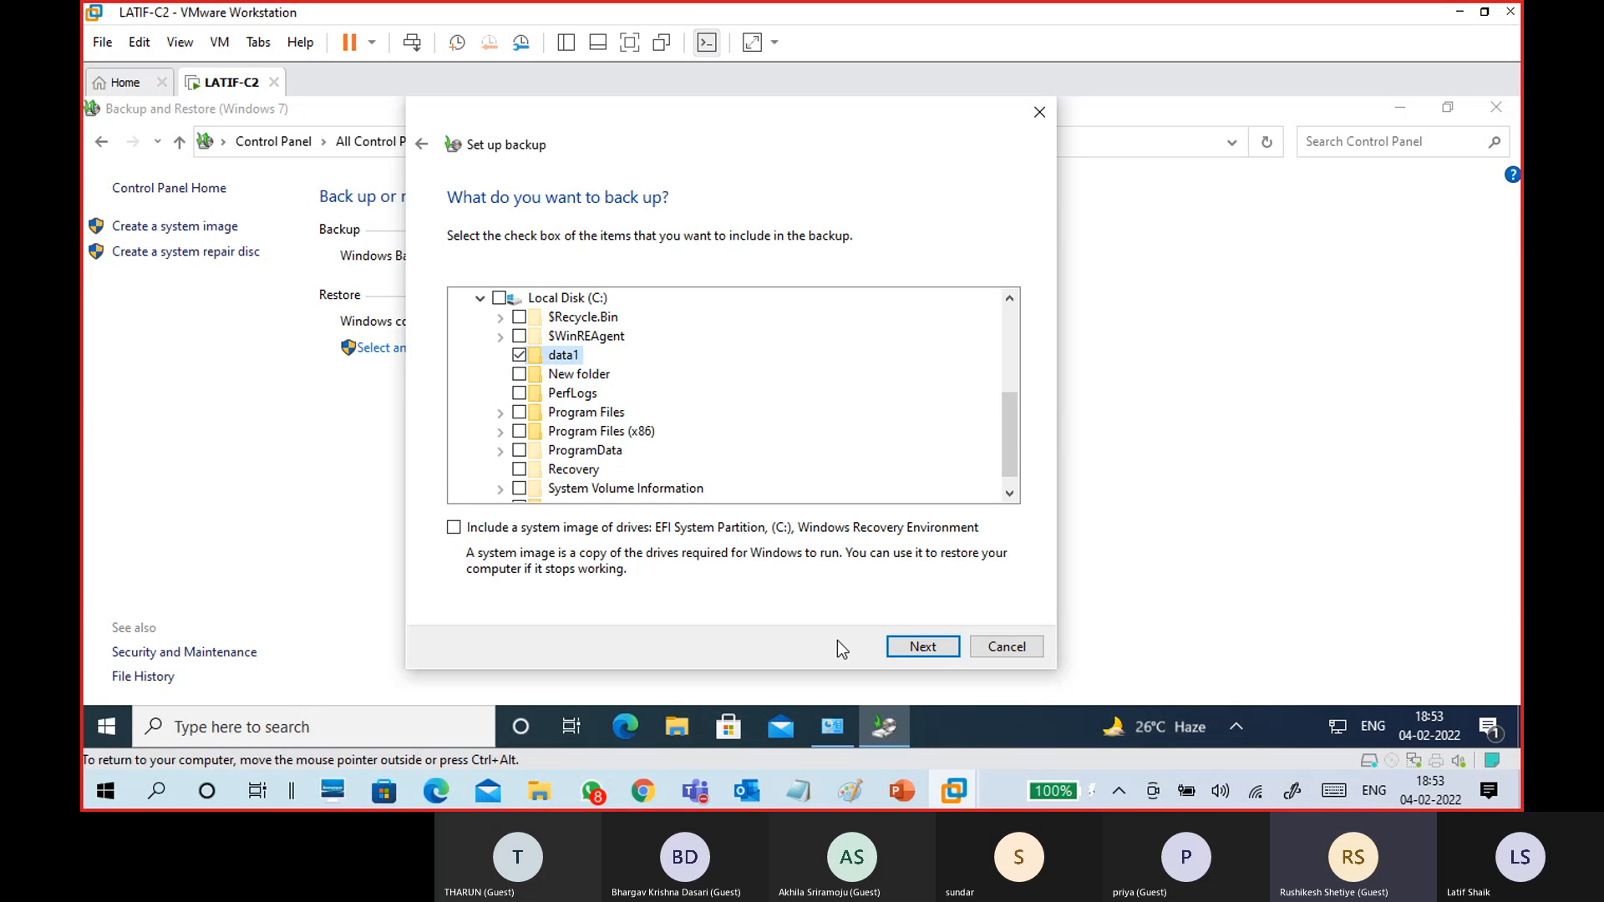
left_click(904, 647)
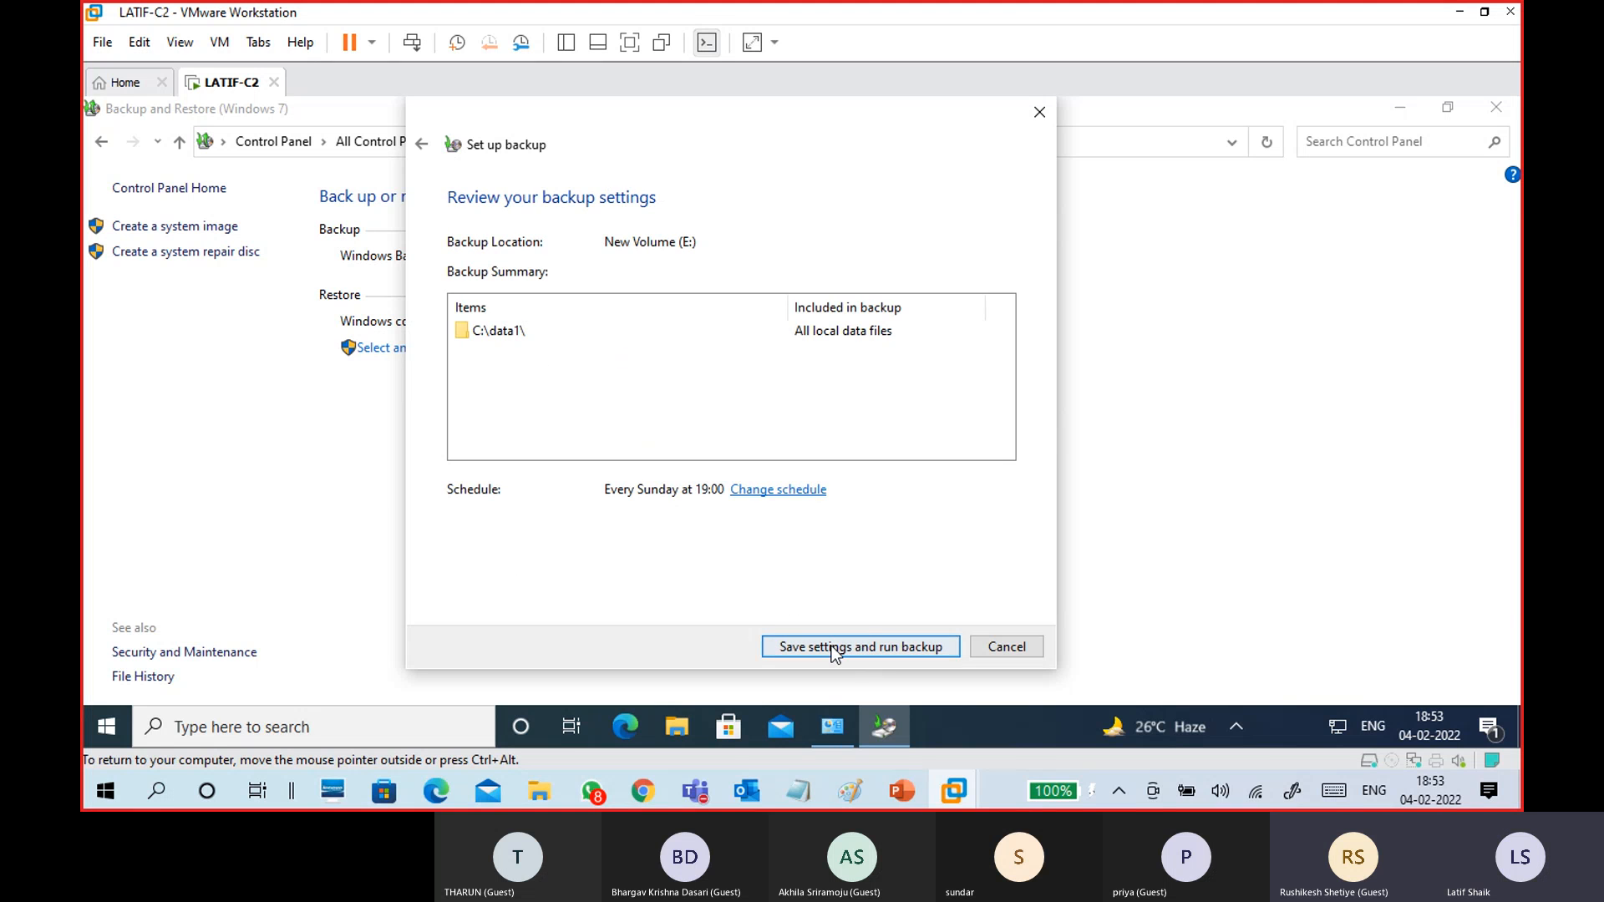
left_click(887, 649)
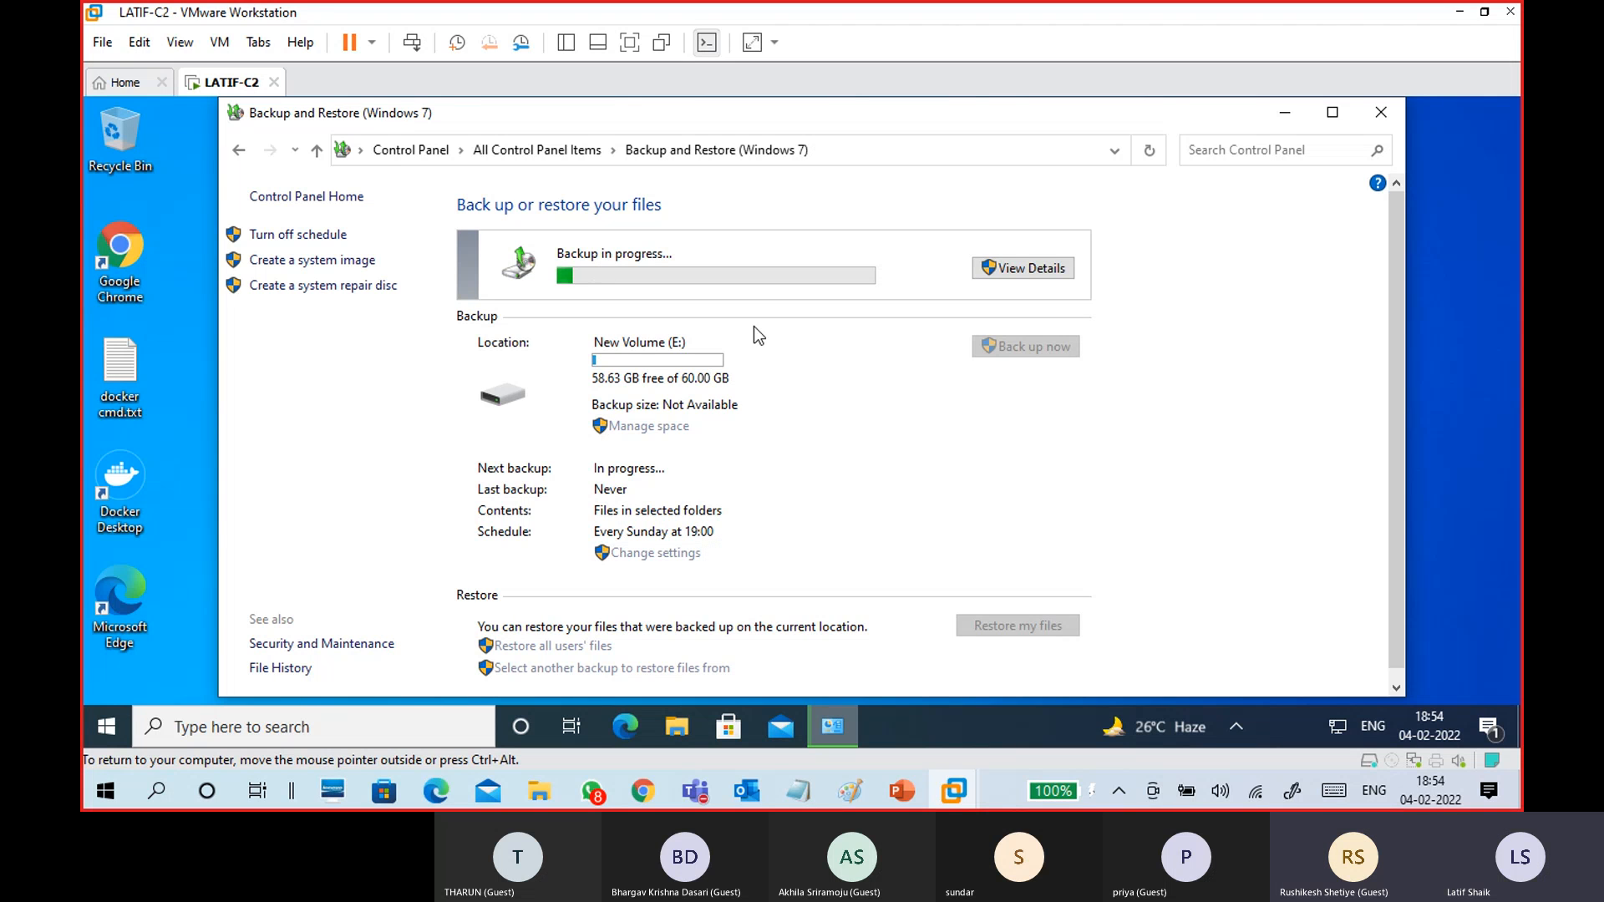
Monitor the backup's progress details alongside the contents of New Volume (E:), and close the progress window once it finishes.
left_click(1044, 270)
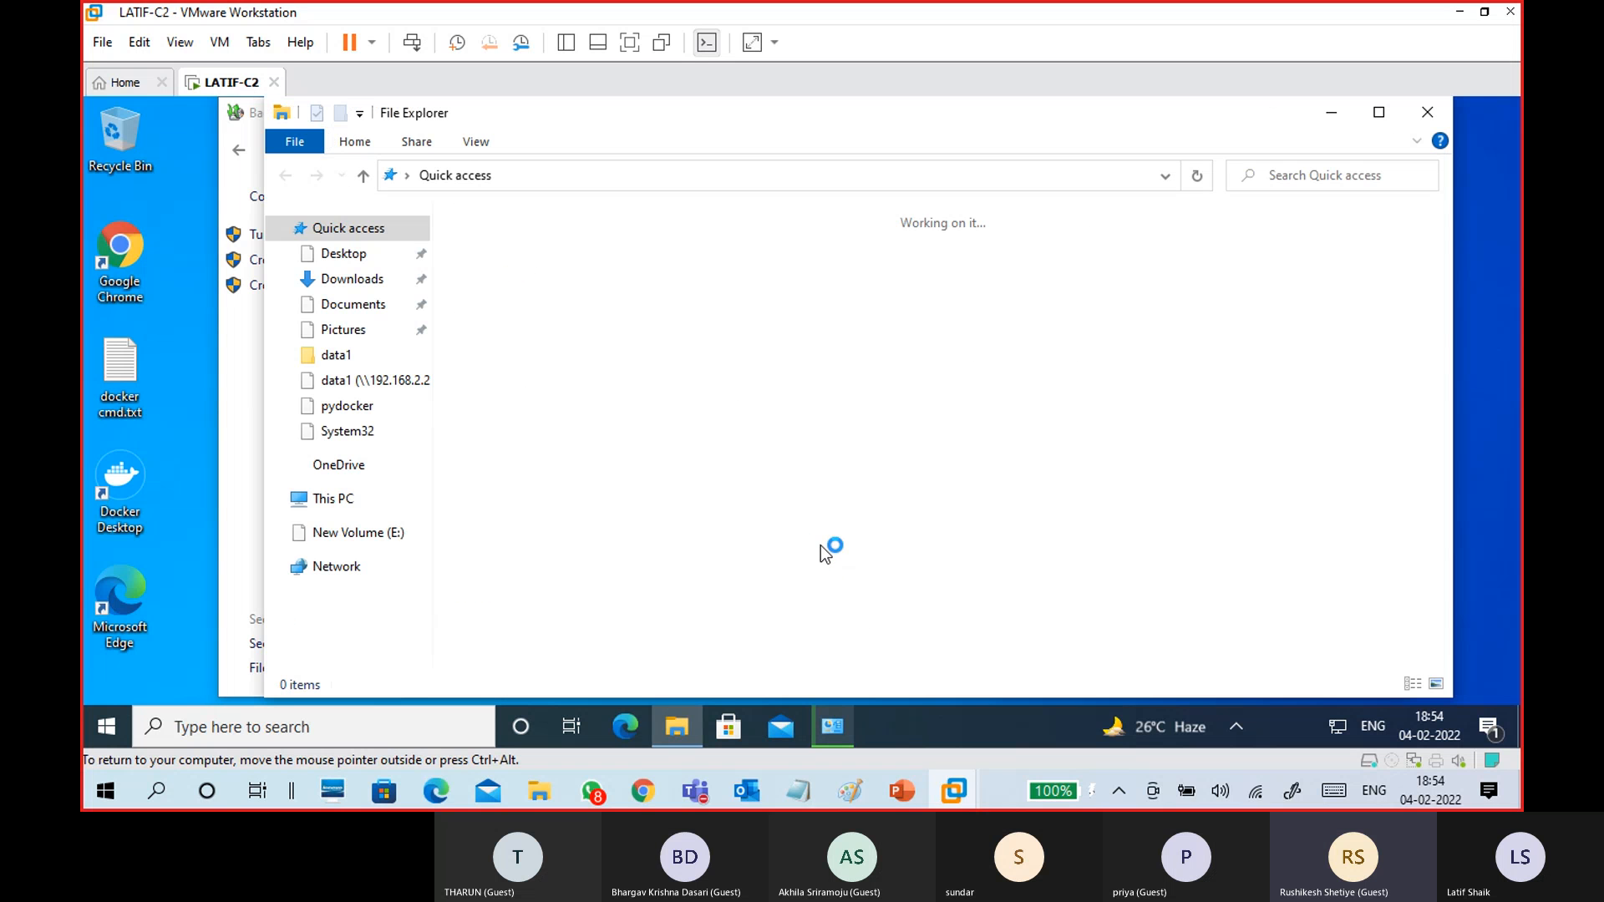
left_click(345, 505)
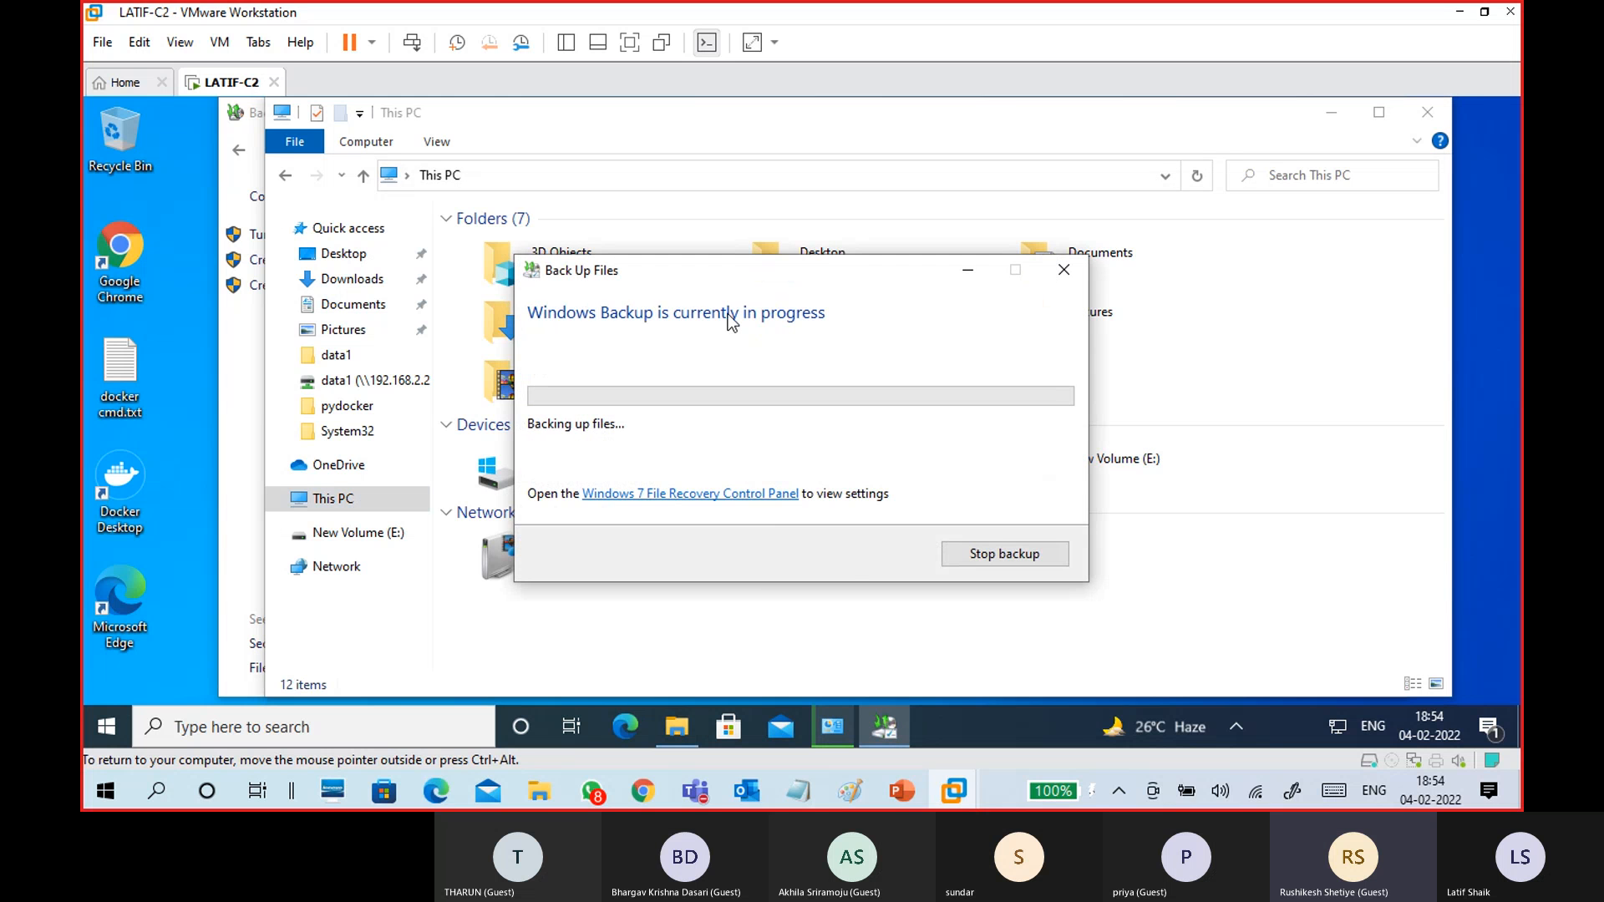
left_click_drag(724, 276, 537, 181)
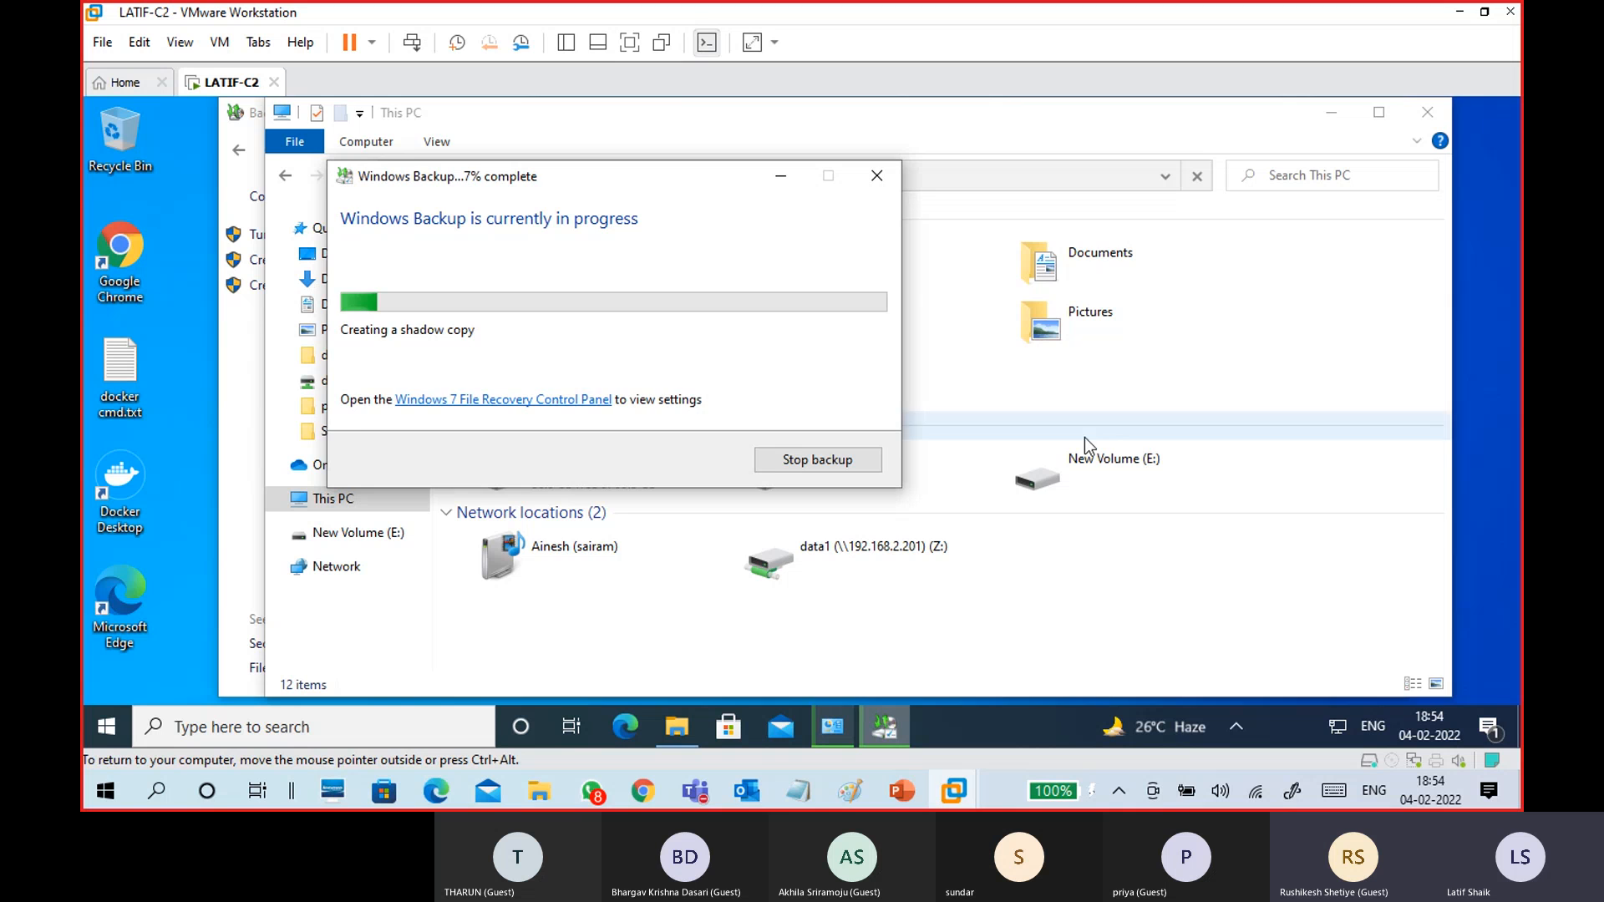
left_click(1136, 472)
double_click(1136, 468)
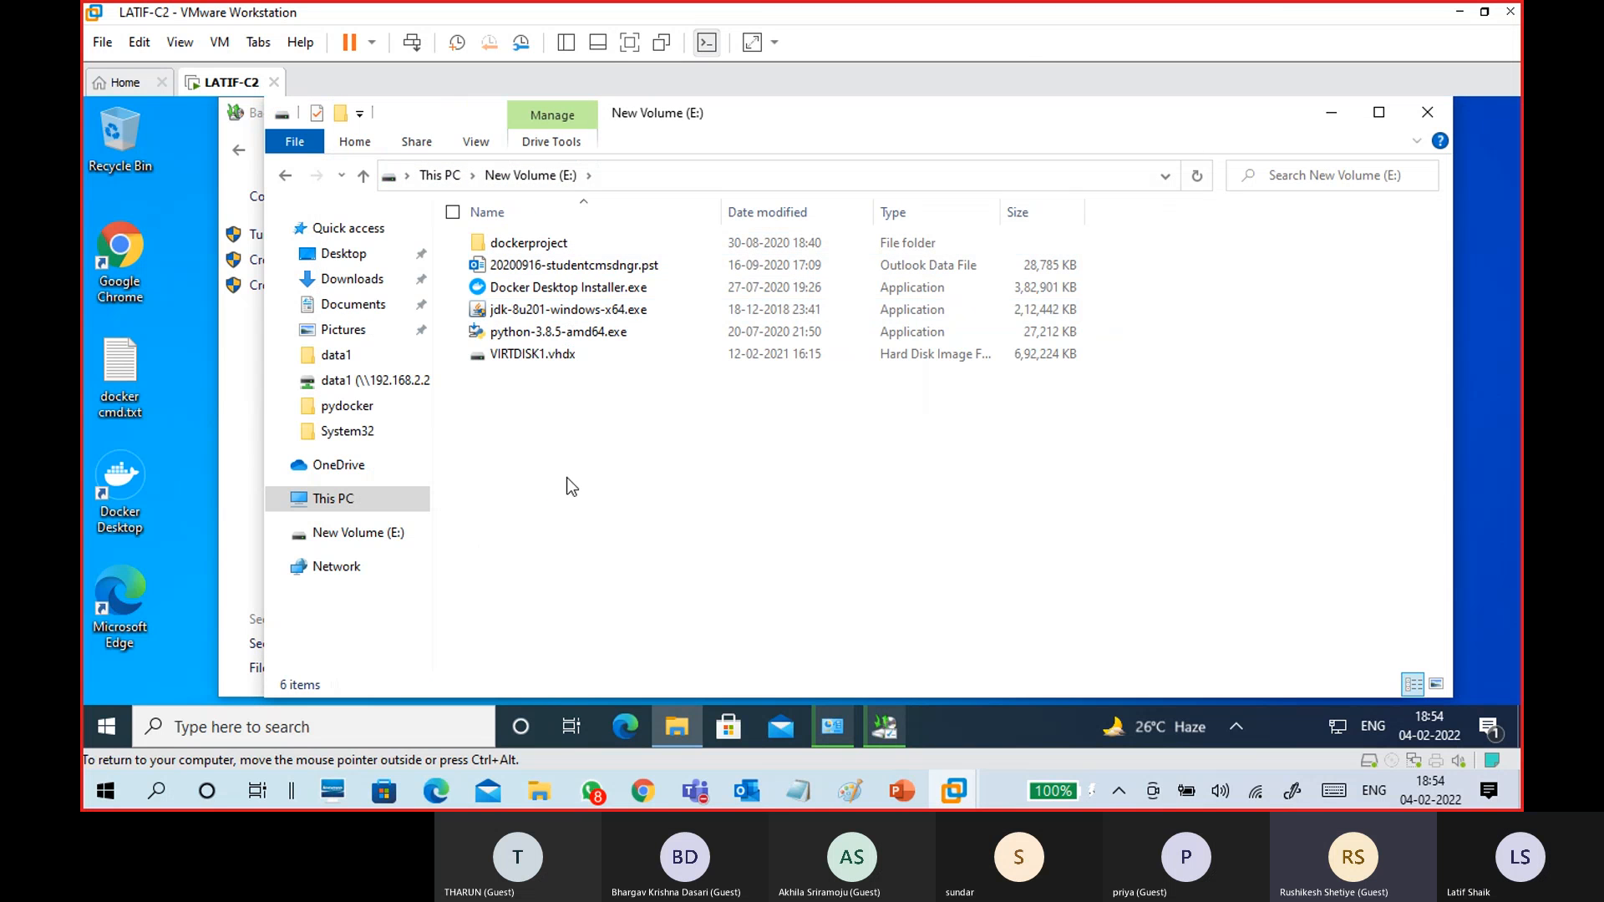
left_click(900, 738)
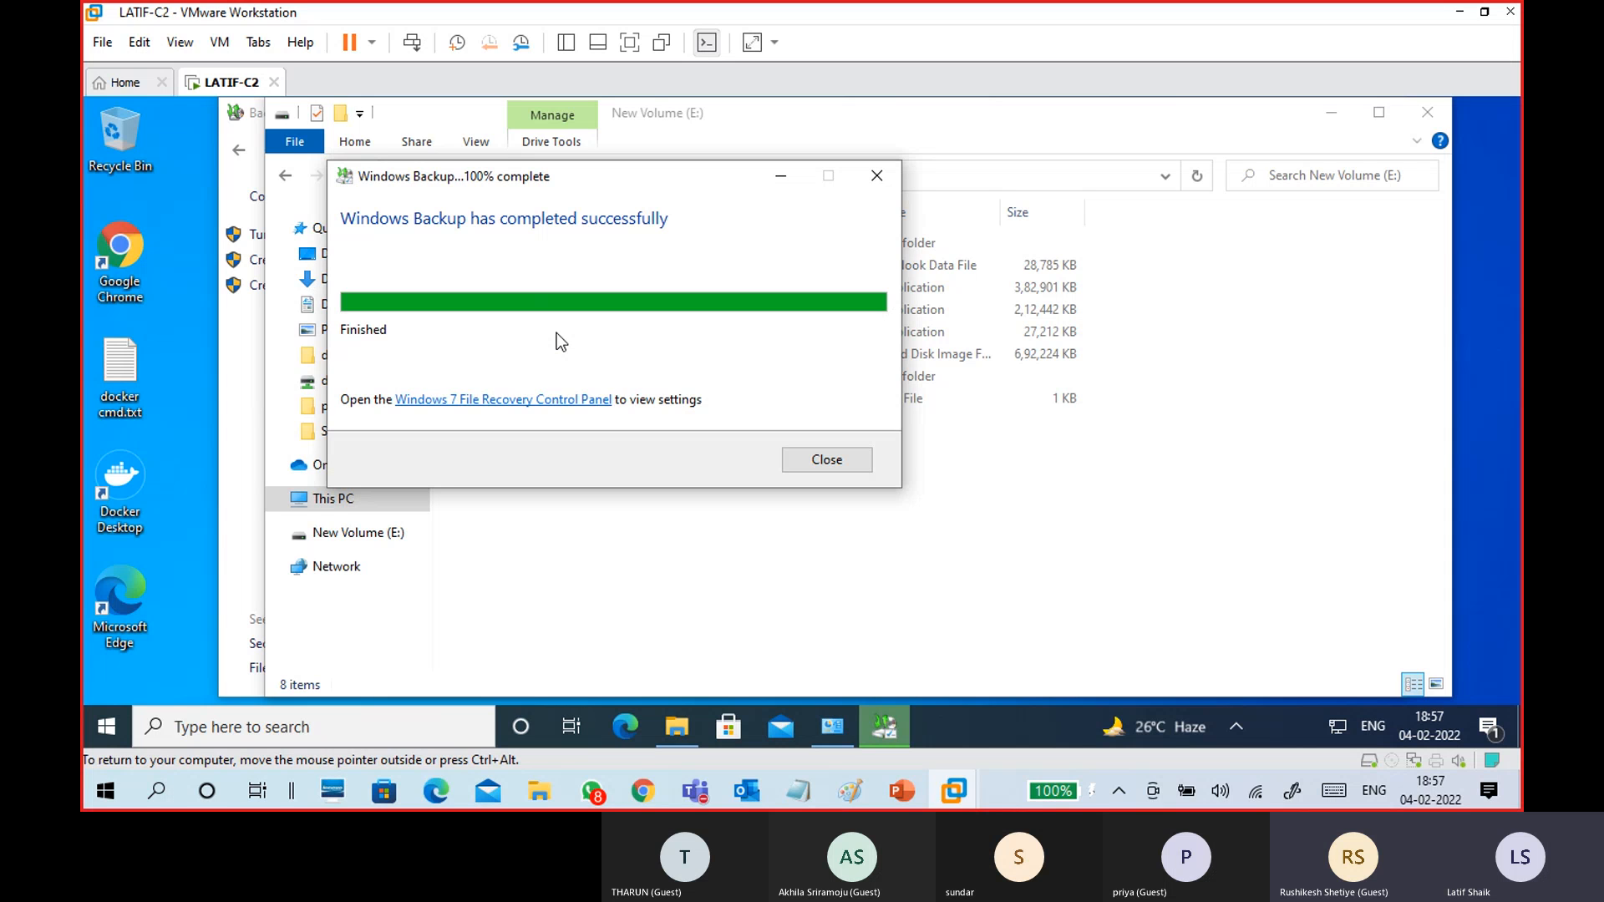
left_click(844, 463)
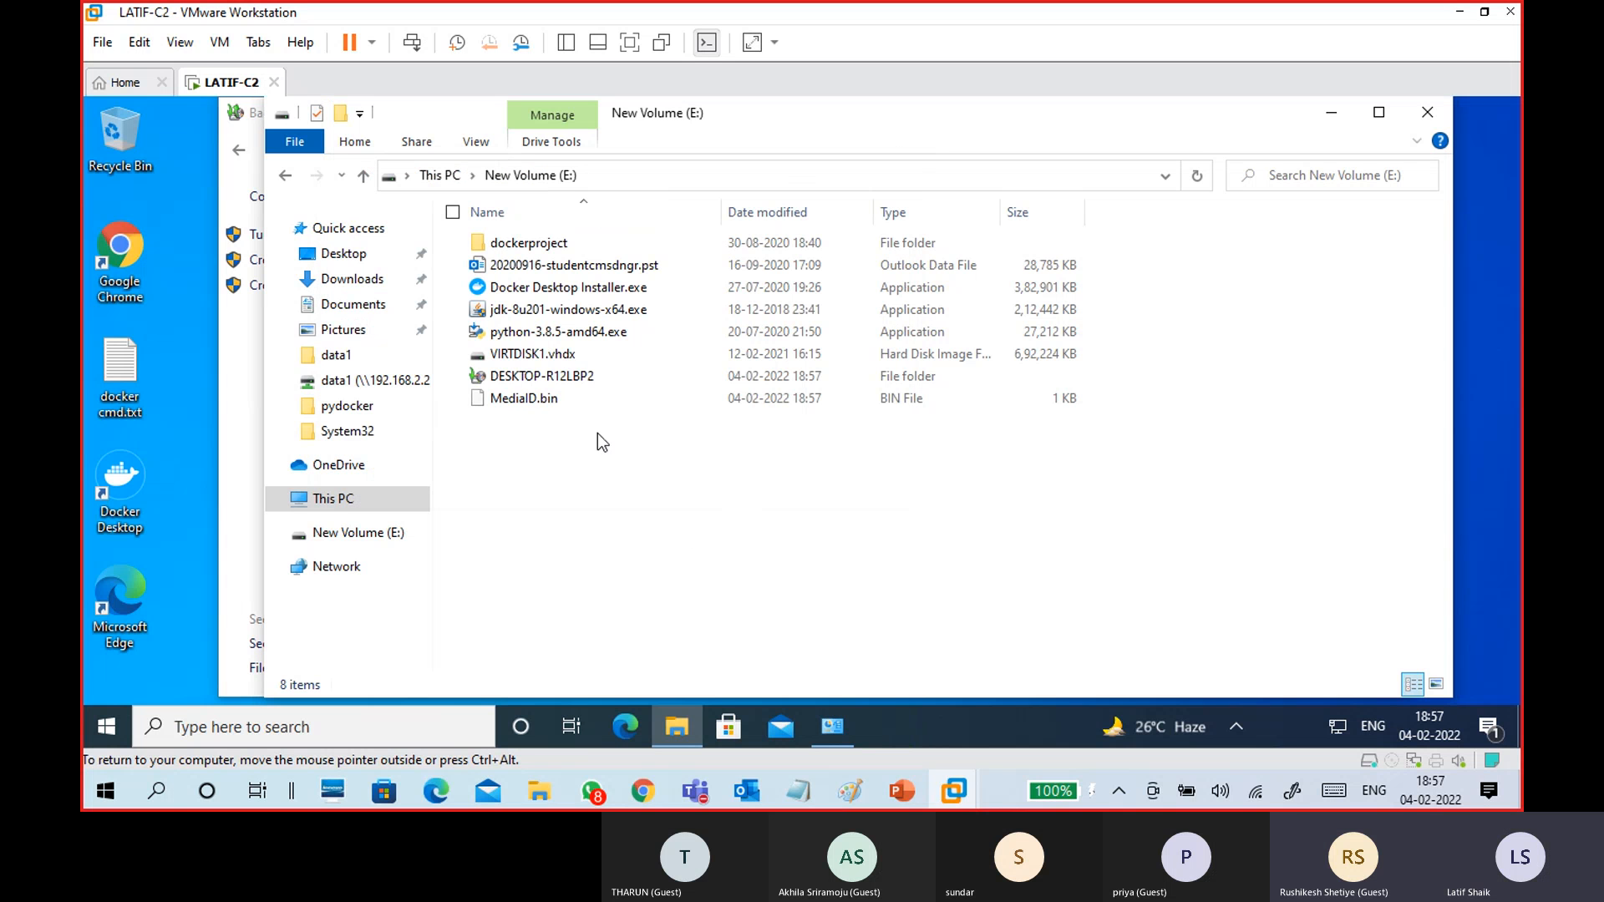
Examine the DESKTOP-R12LBP2 backup folder on New Volume (E:) and the restore options in Backup and Restore.
left_click(571, 378)
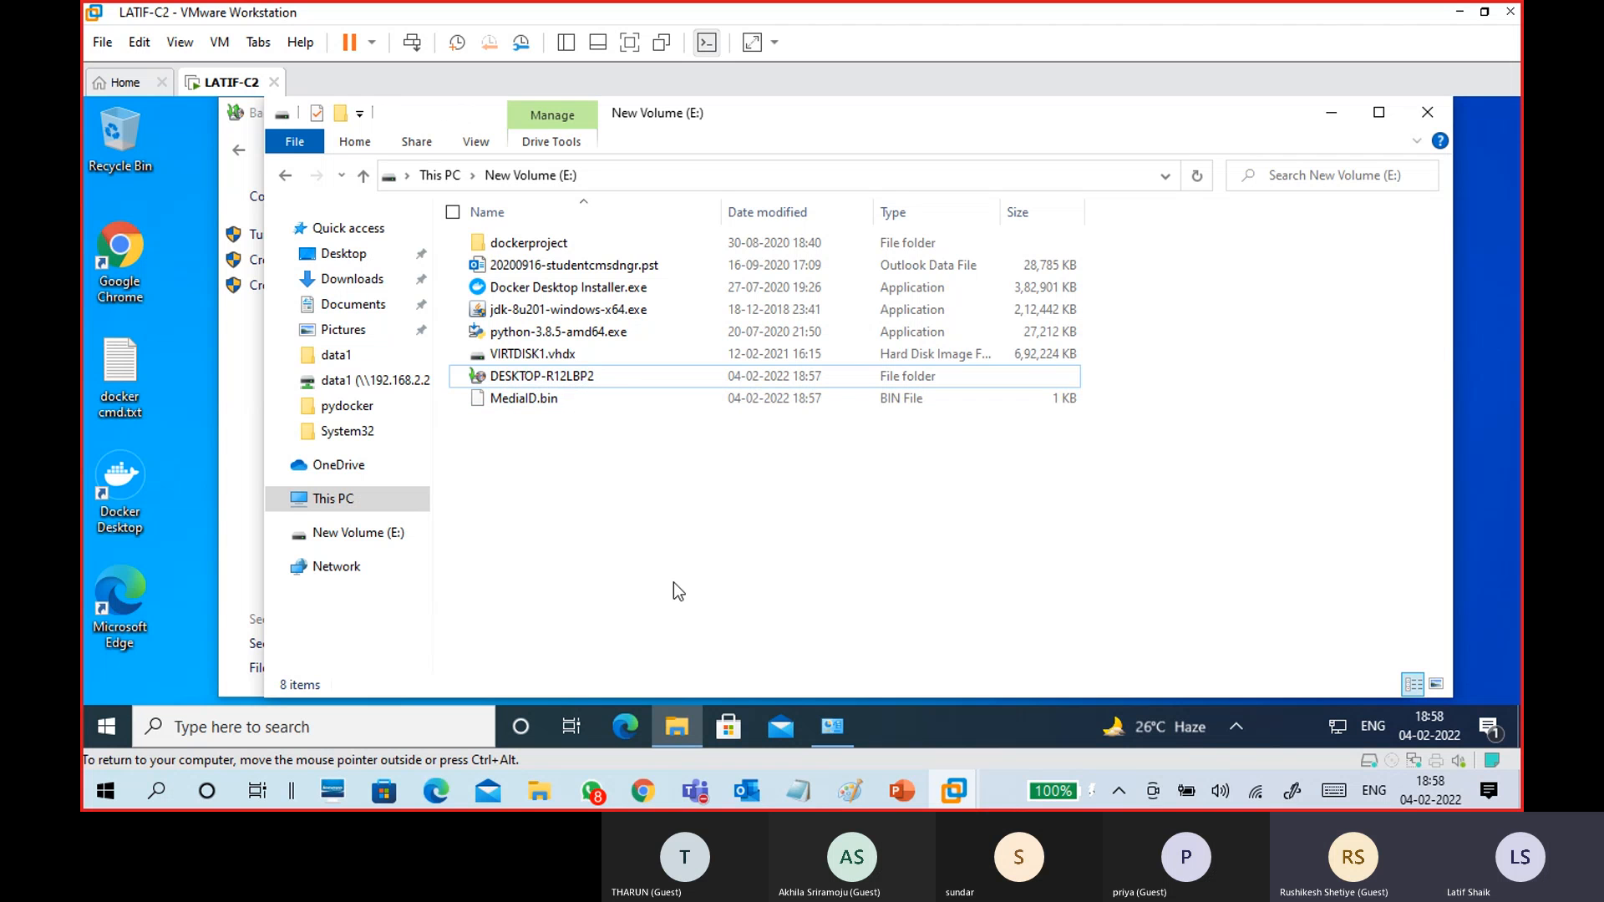
left_click(832, 727)
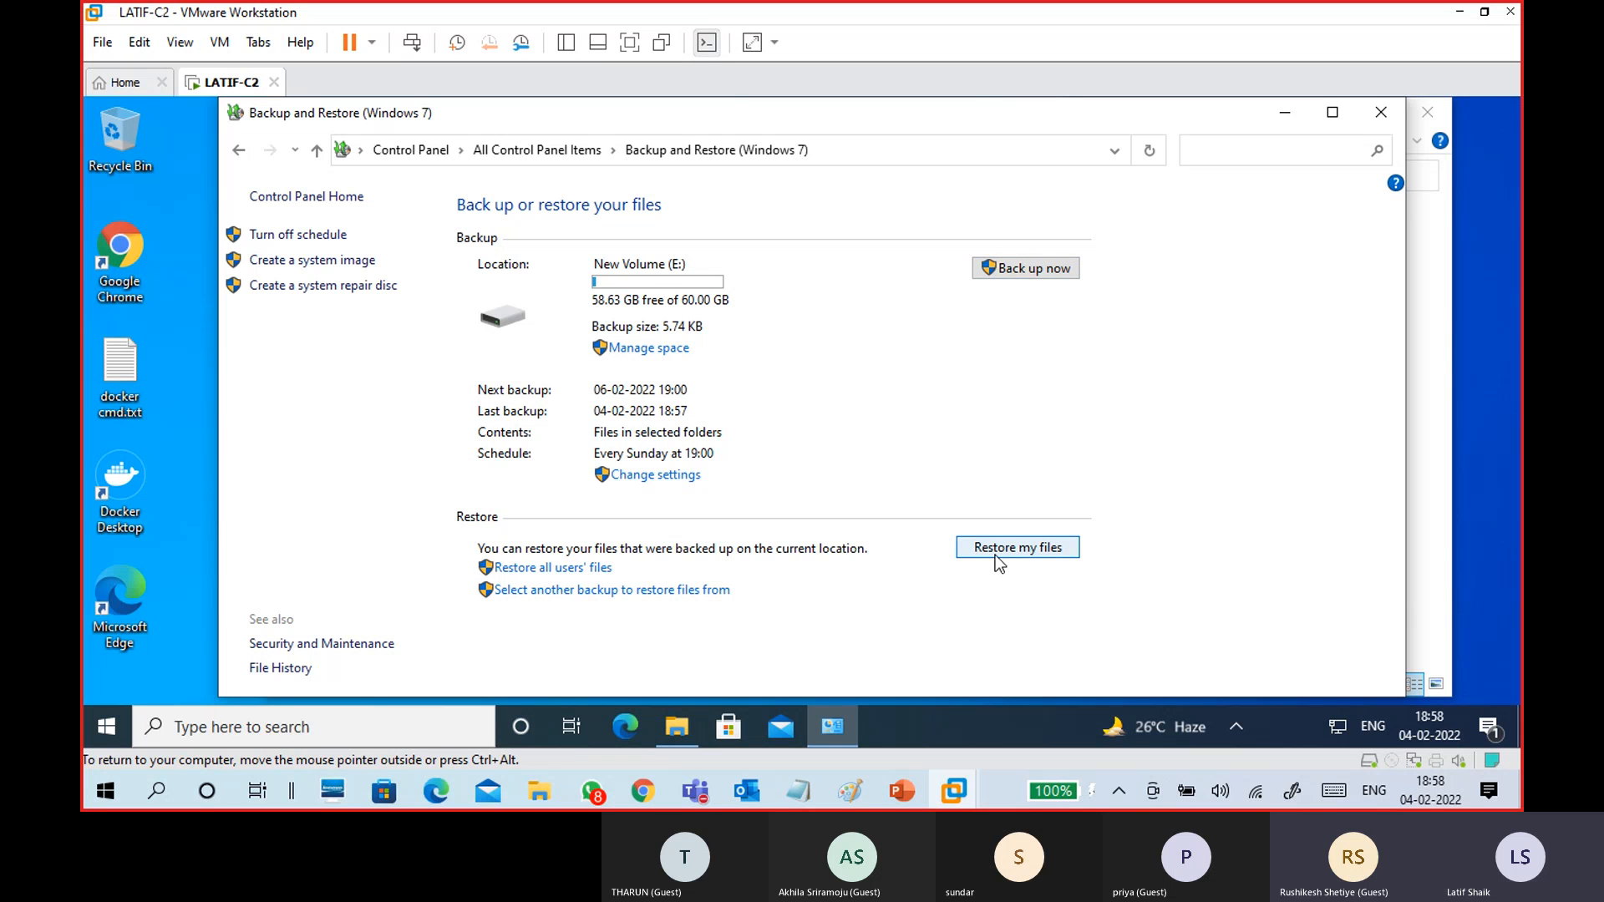
left_click(678, 733)
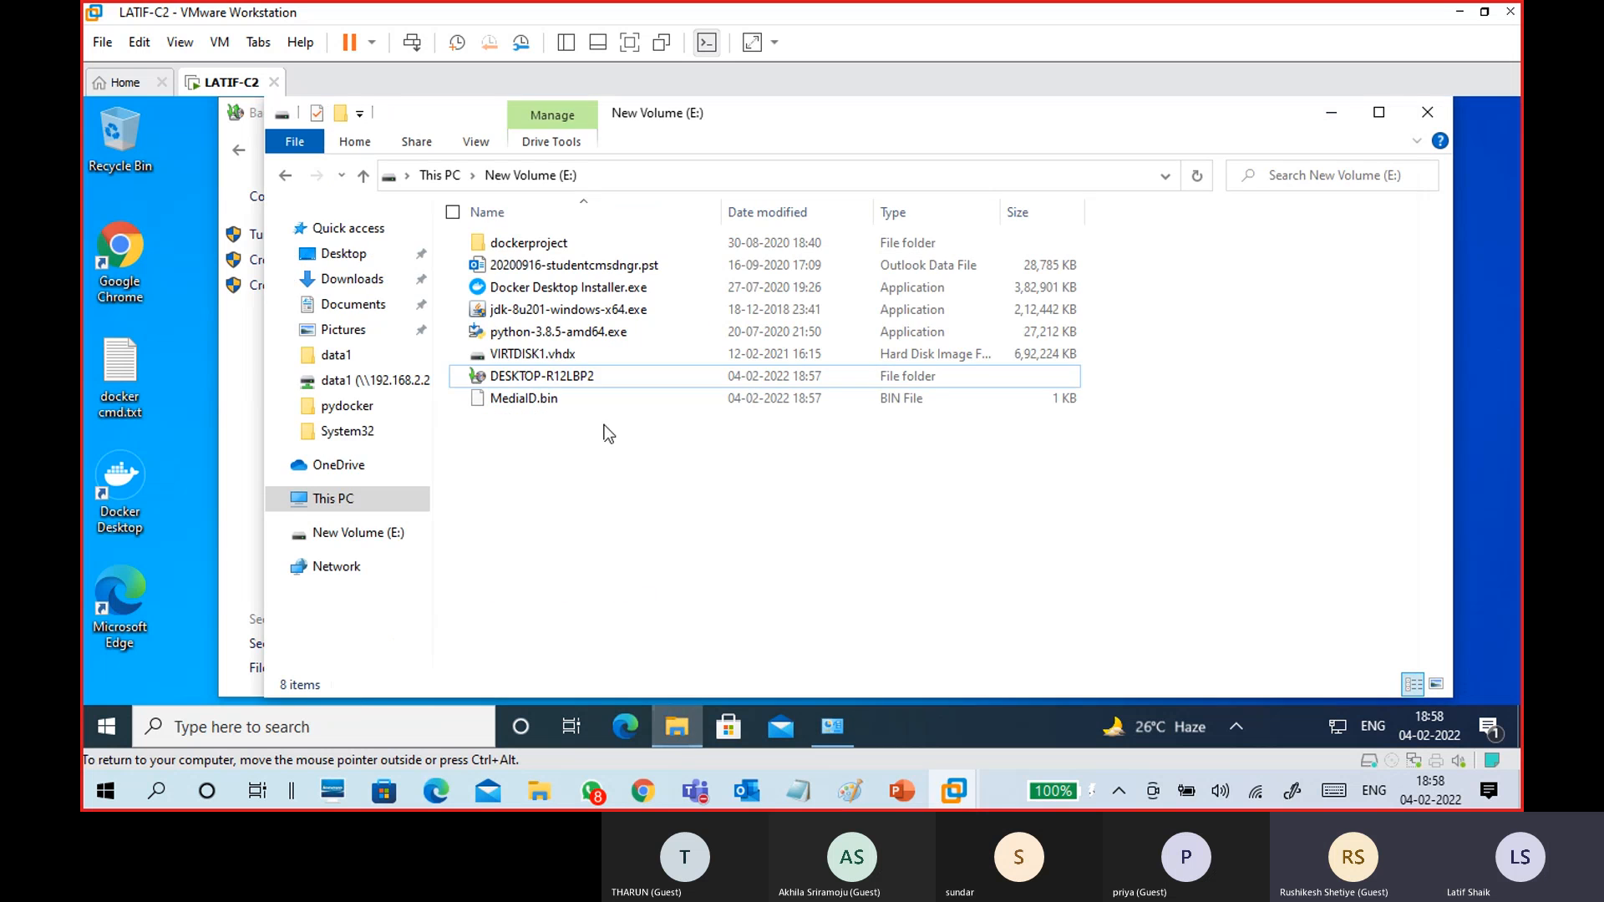
left_click(585, 377)
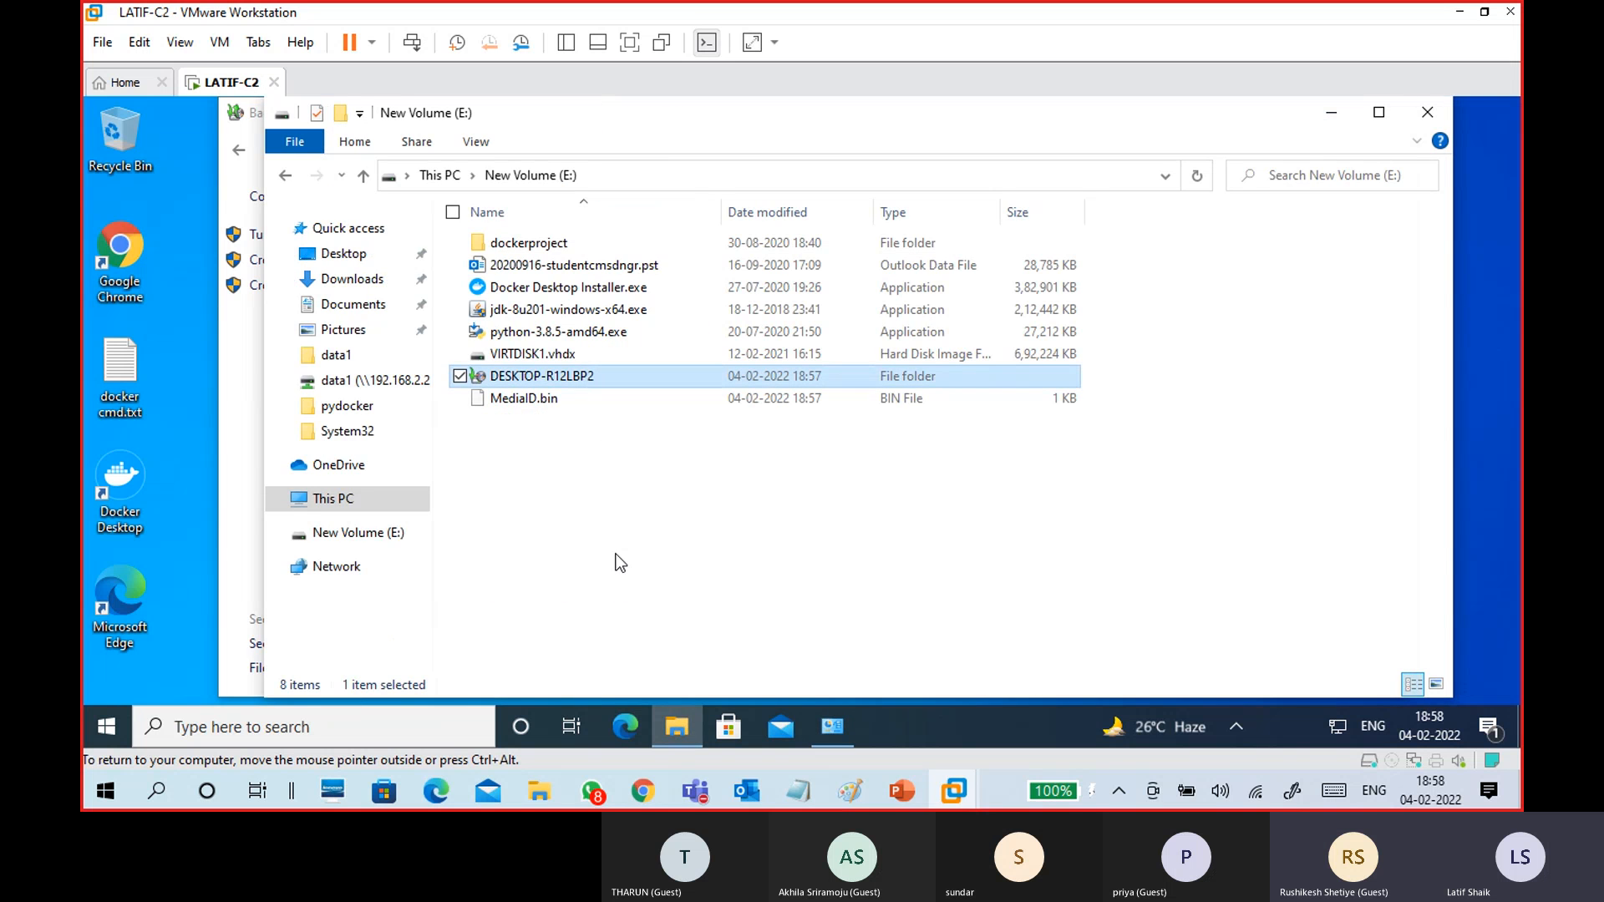
Delete file2.txt and file3.txt from the data1 folder on Local Disk (C:).
left_click(334, 499)
left_click(568, 487)
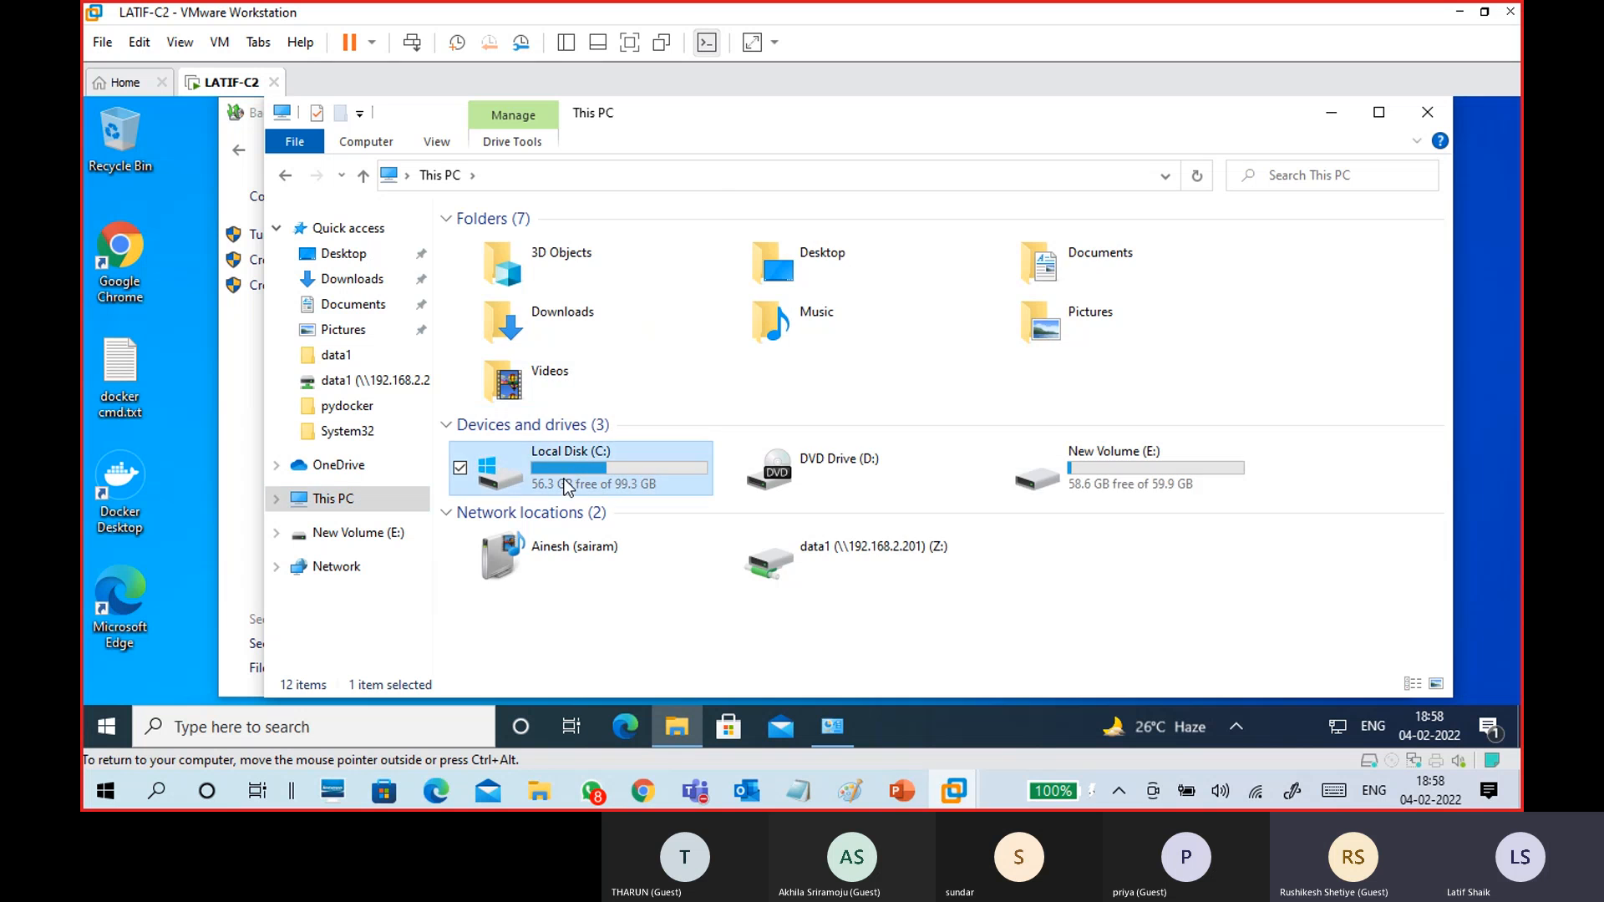
double_click(569, 486)
double_click(521, 243)
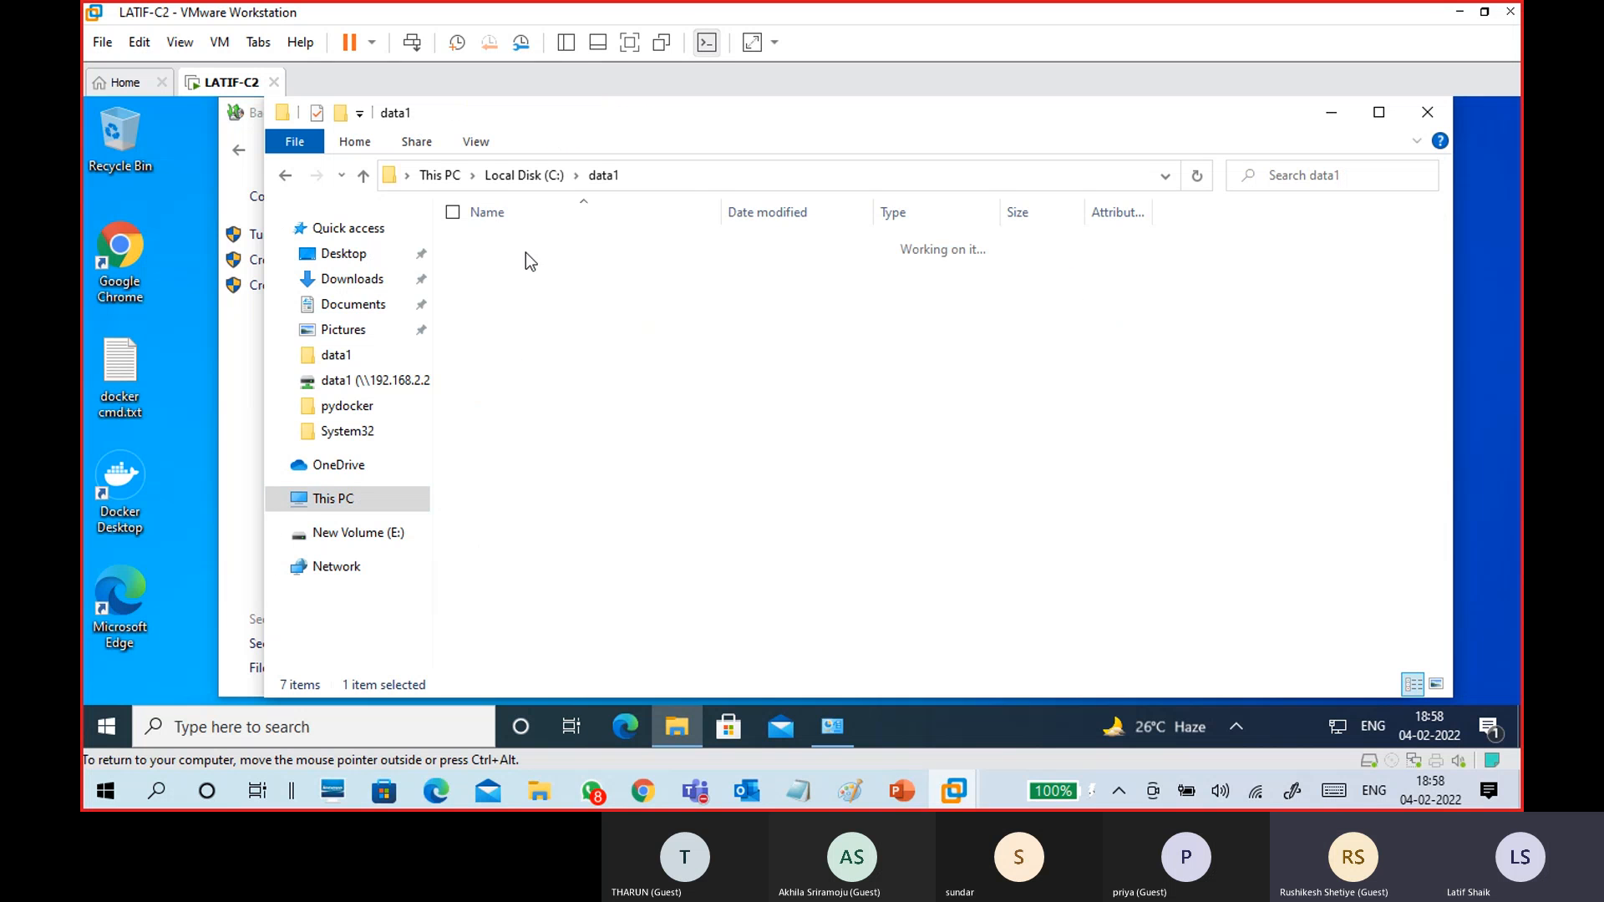
left_click_drag(542, 346, 525, 263)
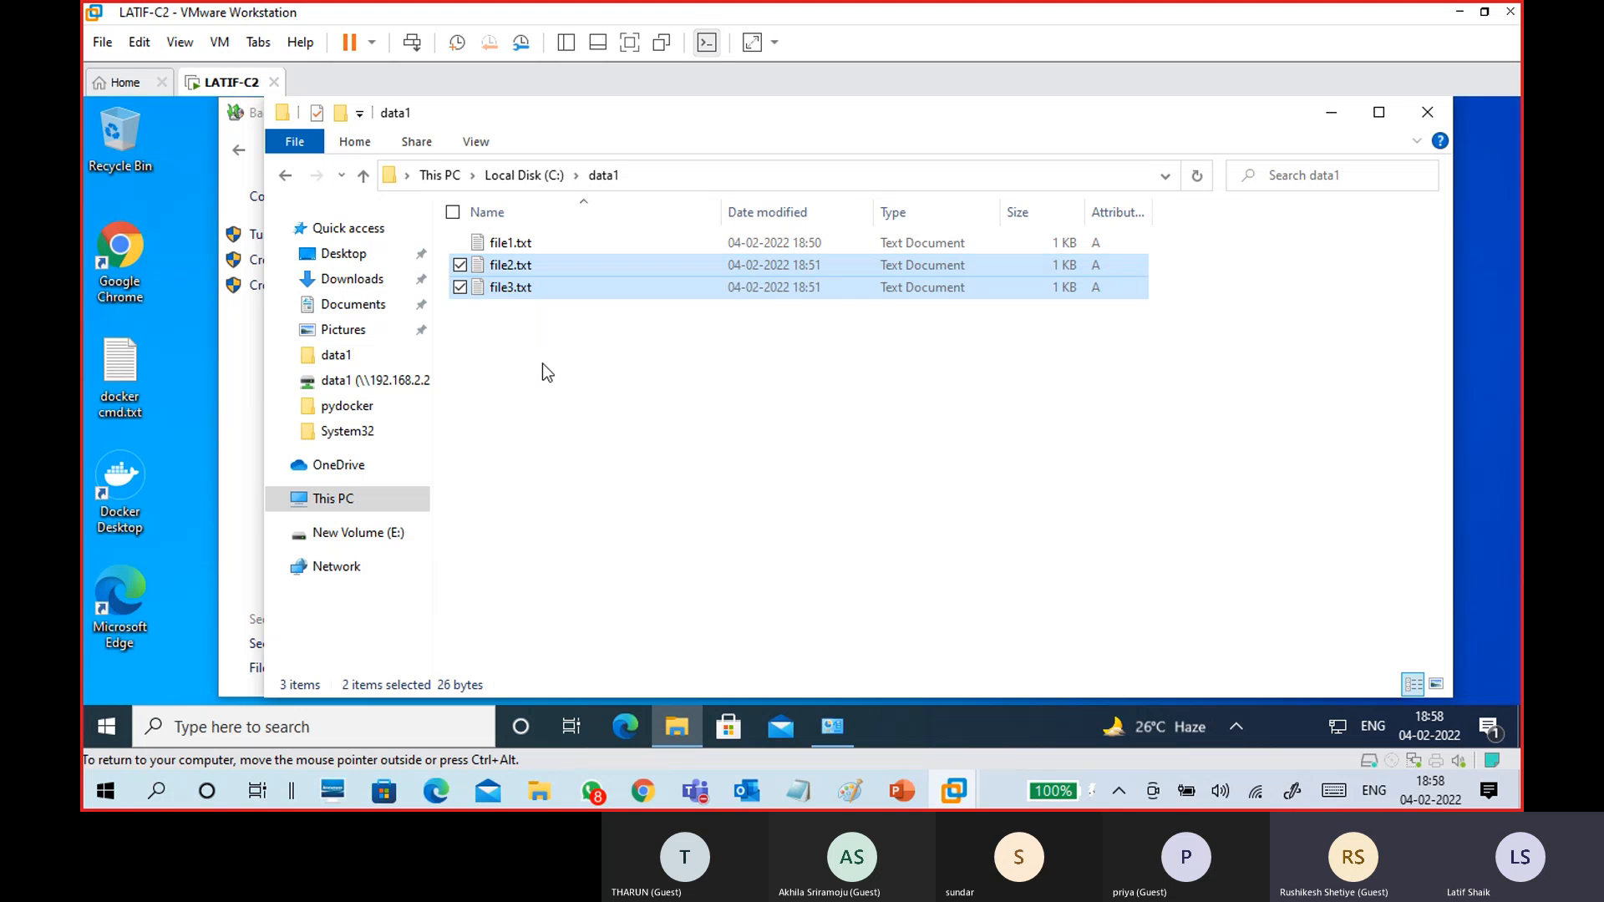
key("Delete")
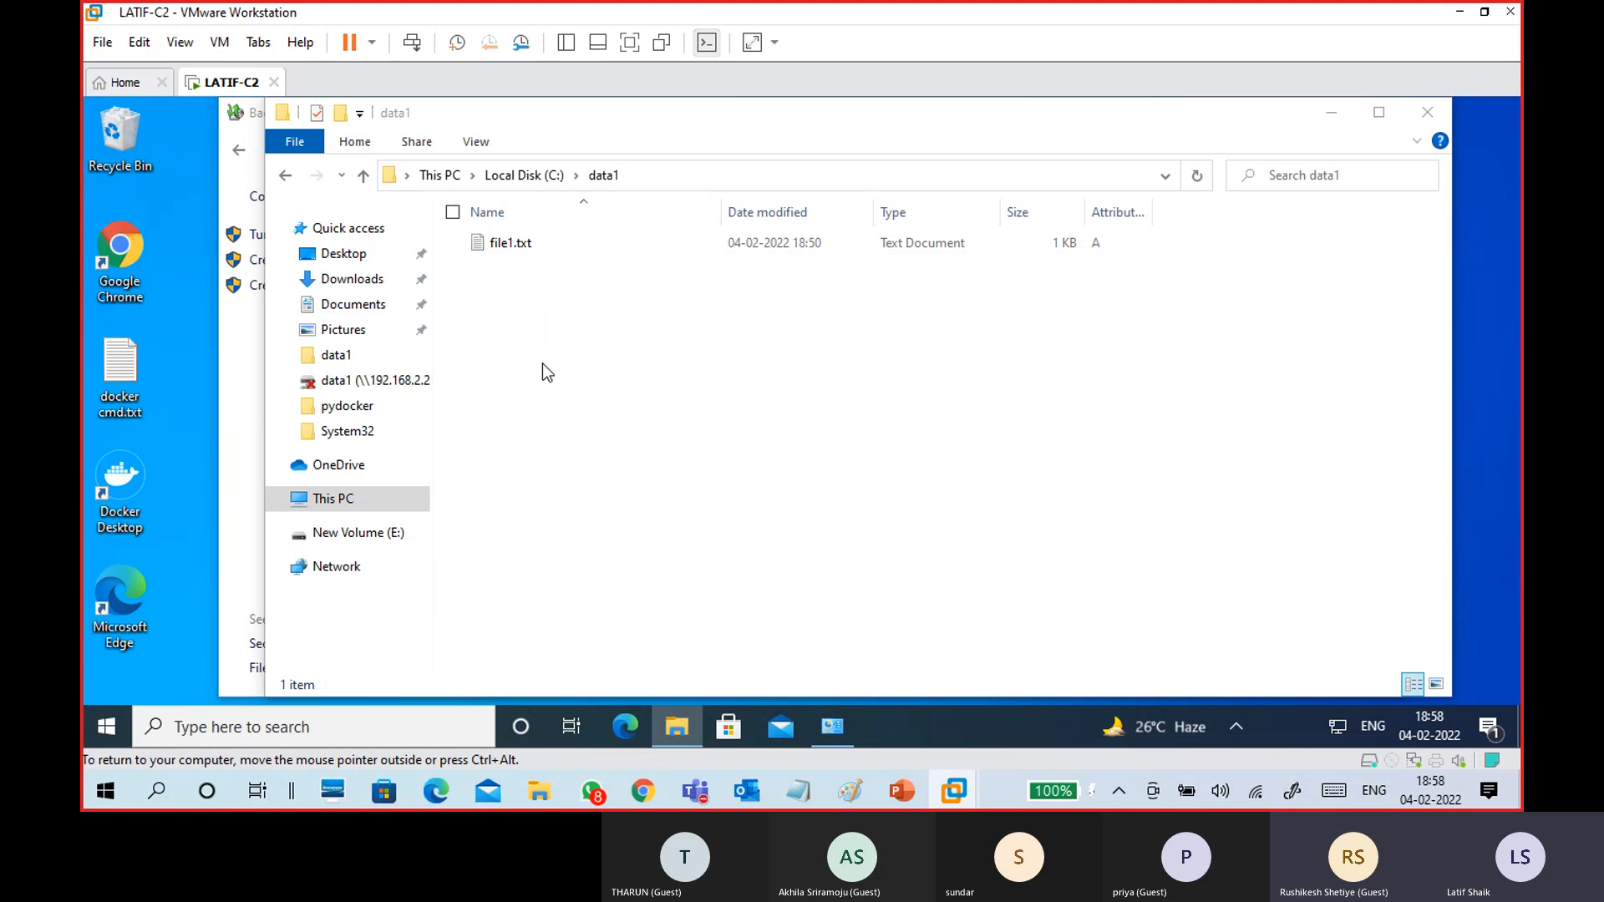
Empty the Recycle Bin to permanently remove the deleted files, and close its window.
double_click(132, 144)
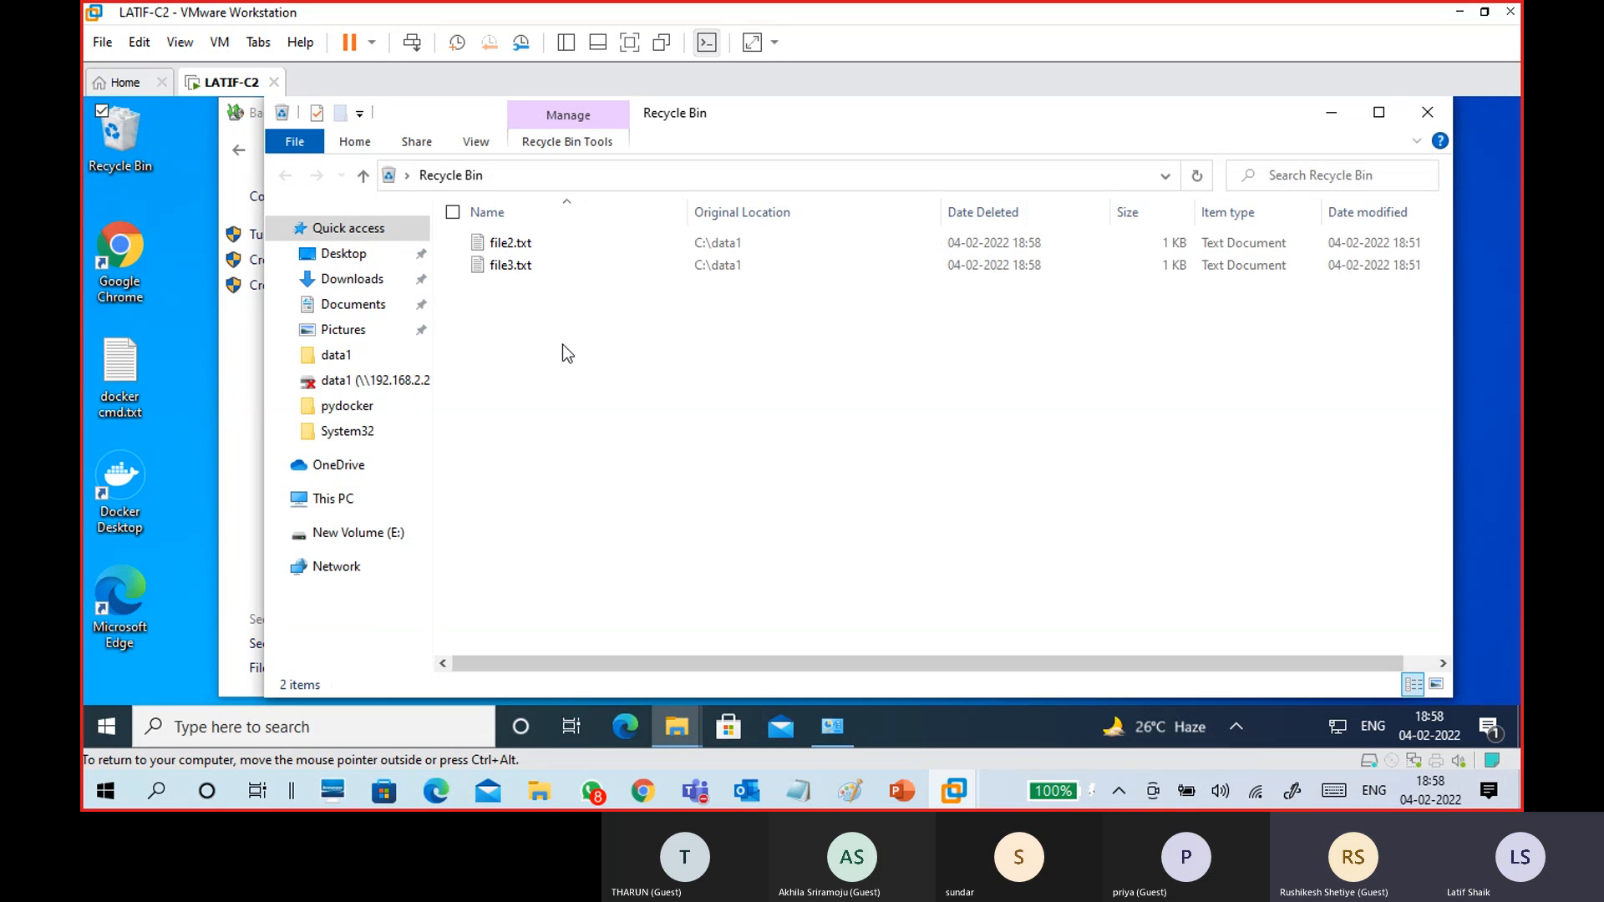
right_click(565, 351)
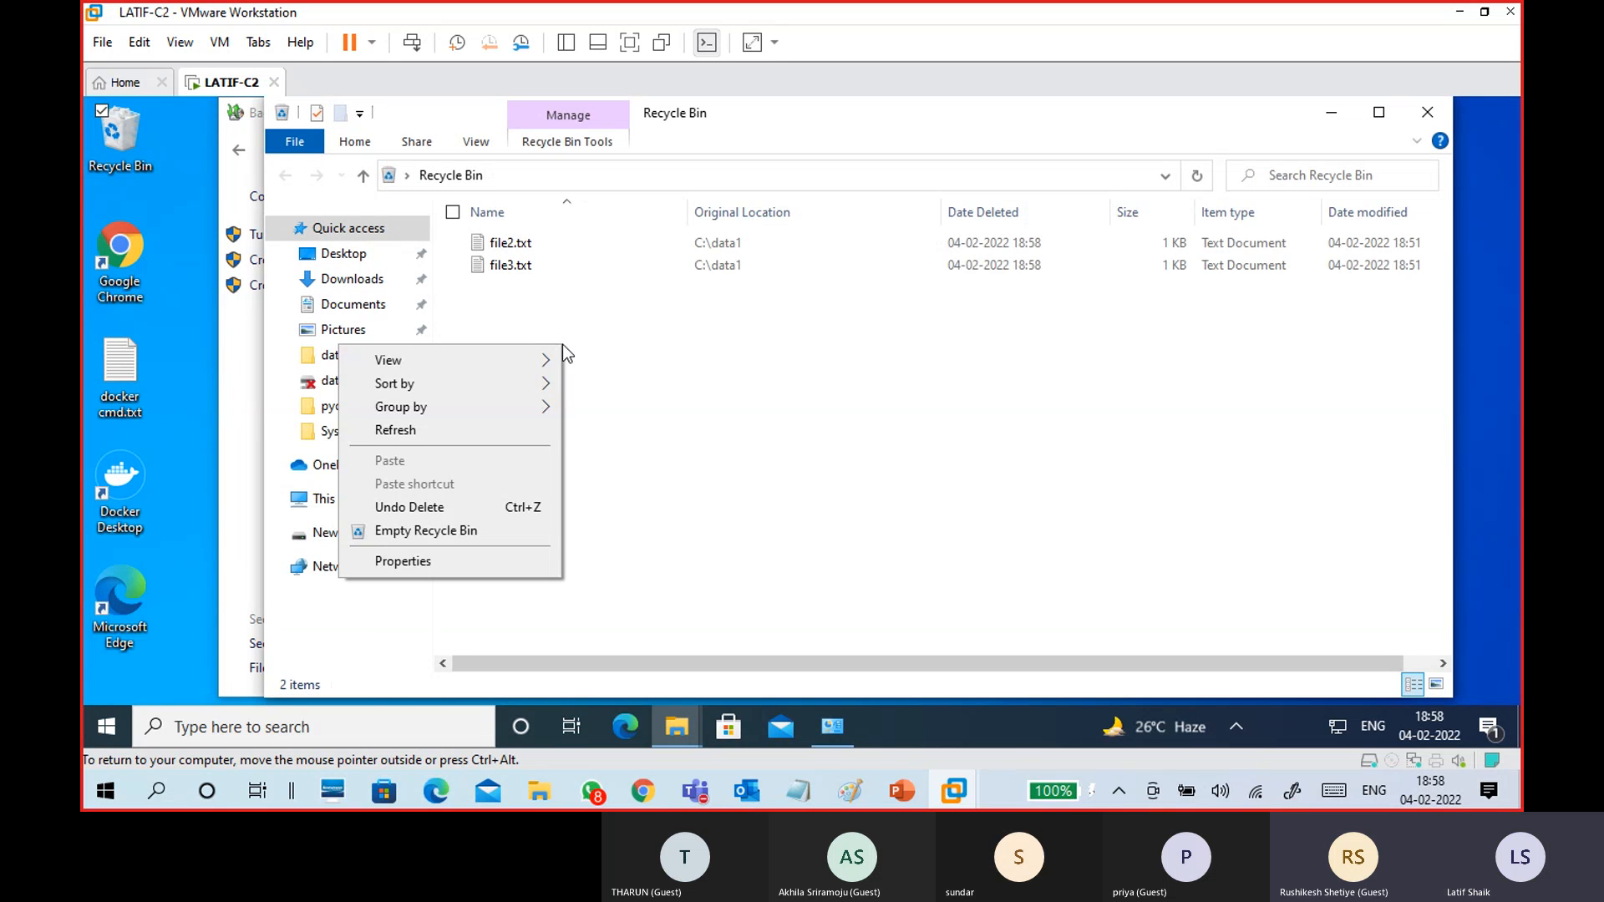
left_click(482, 530)
left_click(852, 433)
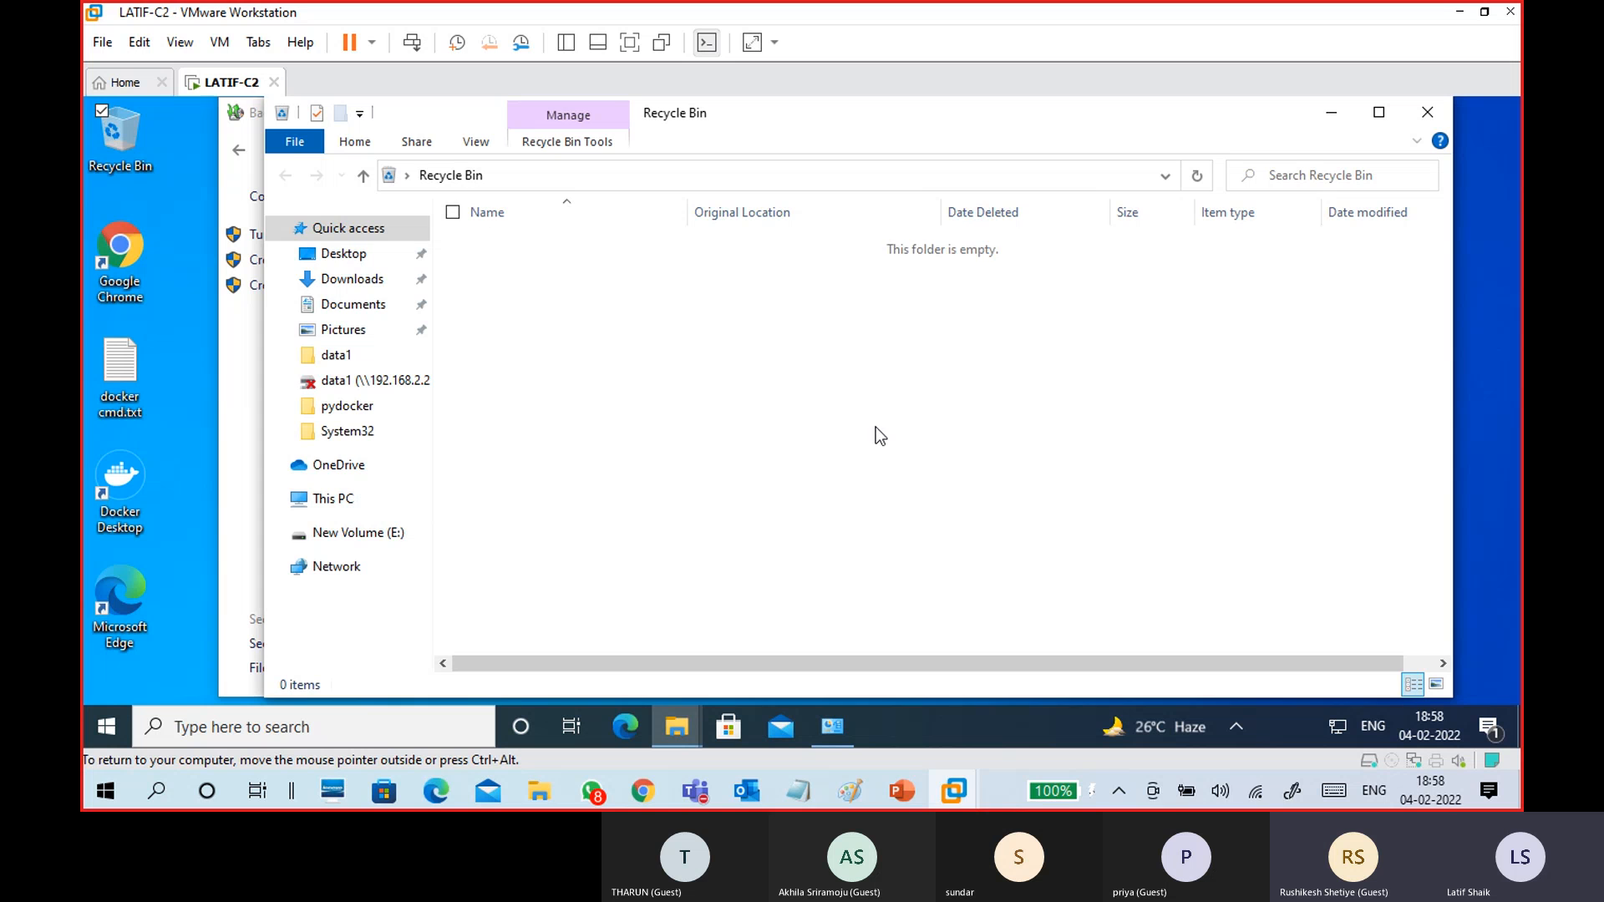
left_click(1425, 114)
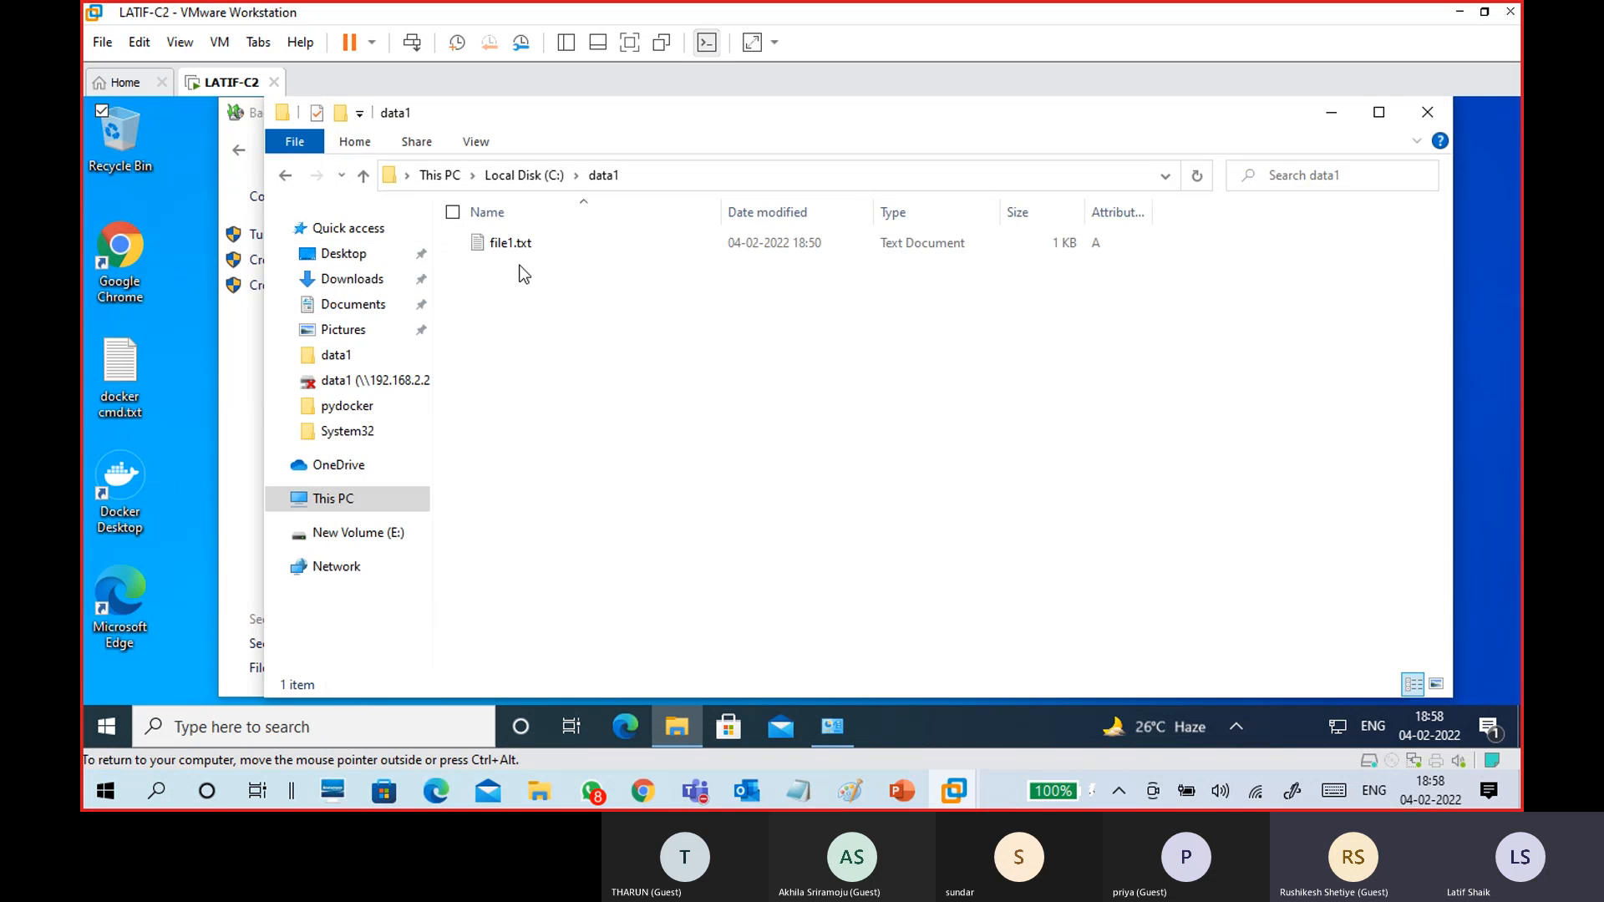
Start restoring my files from Backup and Restore, and point out the DESKTOP-R12LBP2 backup folder on New Volume (E:).
left_click(358, 535)
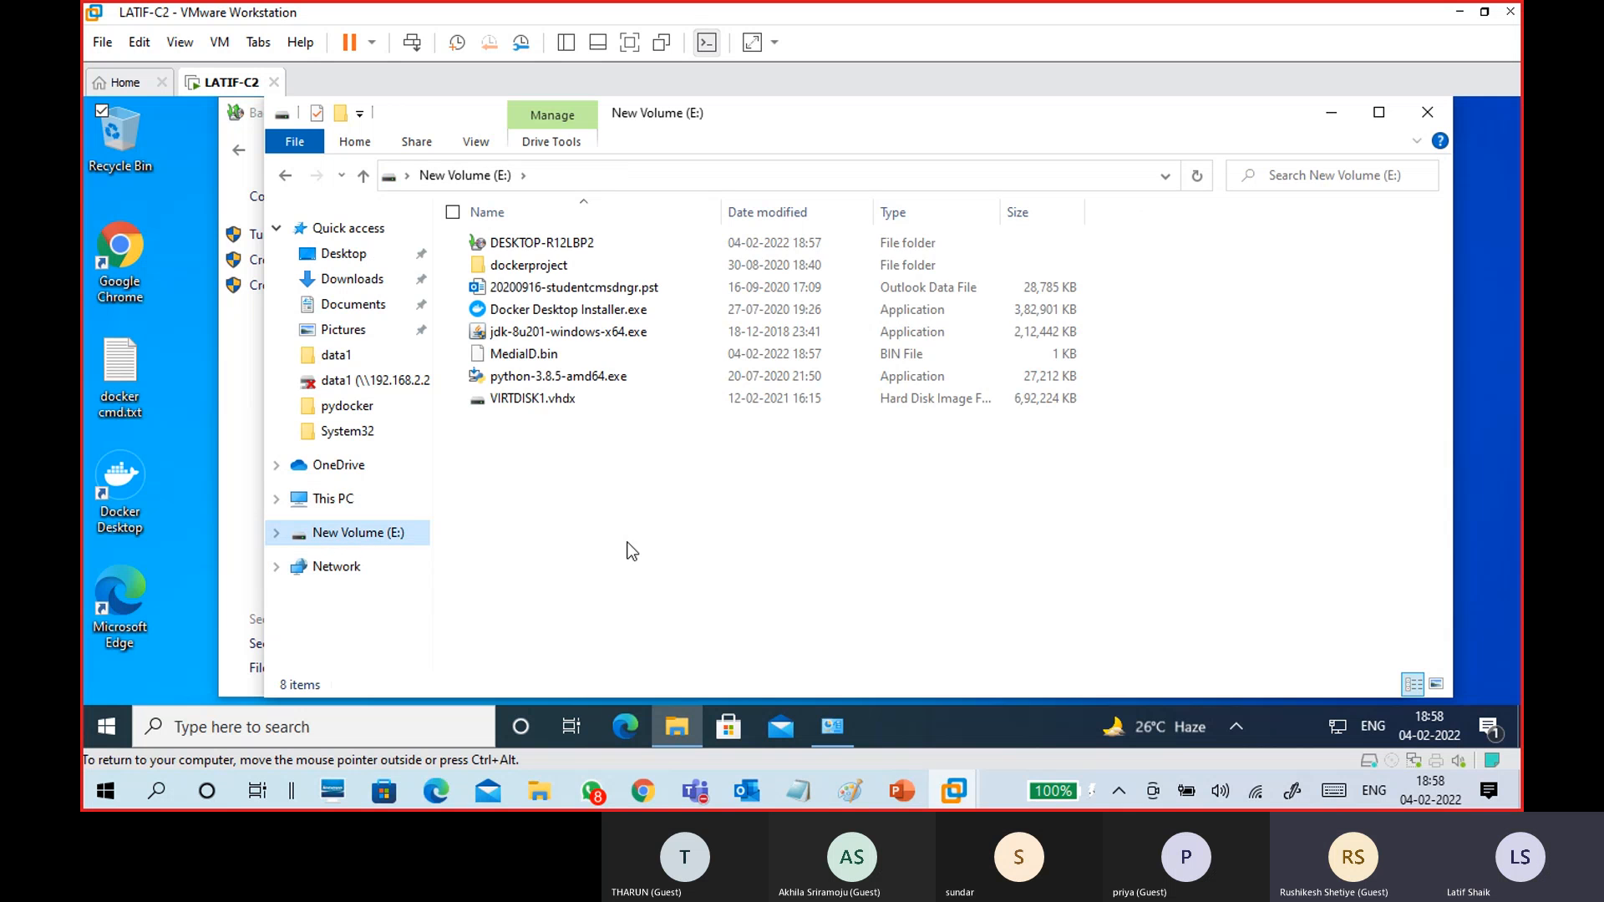
left_click(843, 735)
left_click(1016, 550)
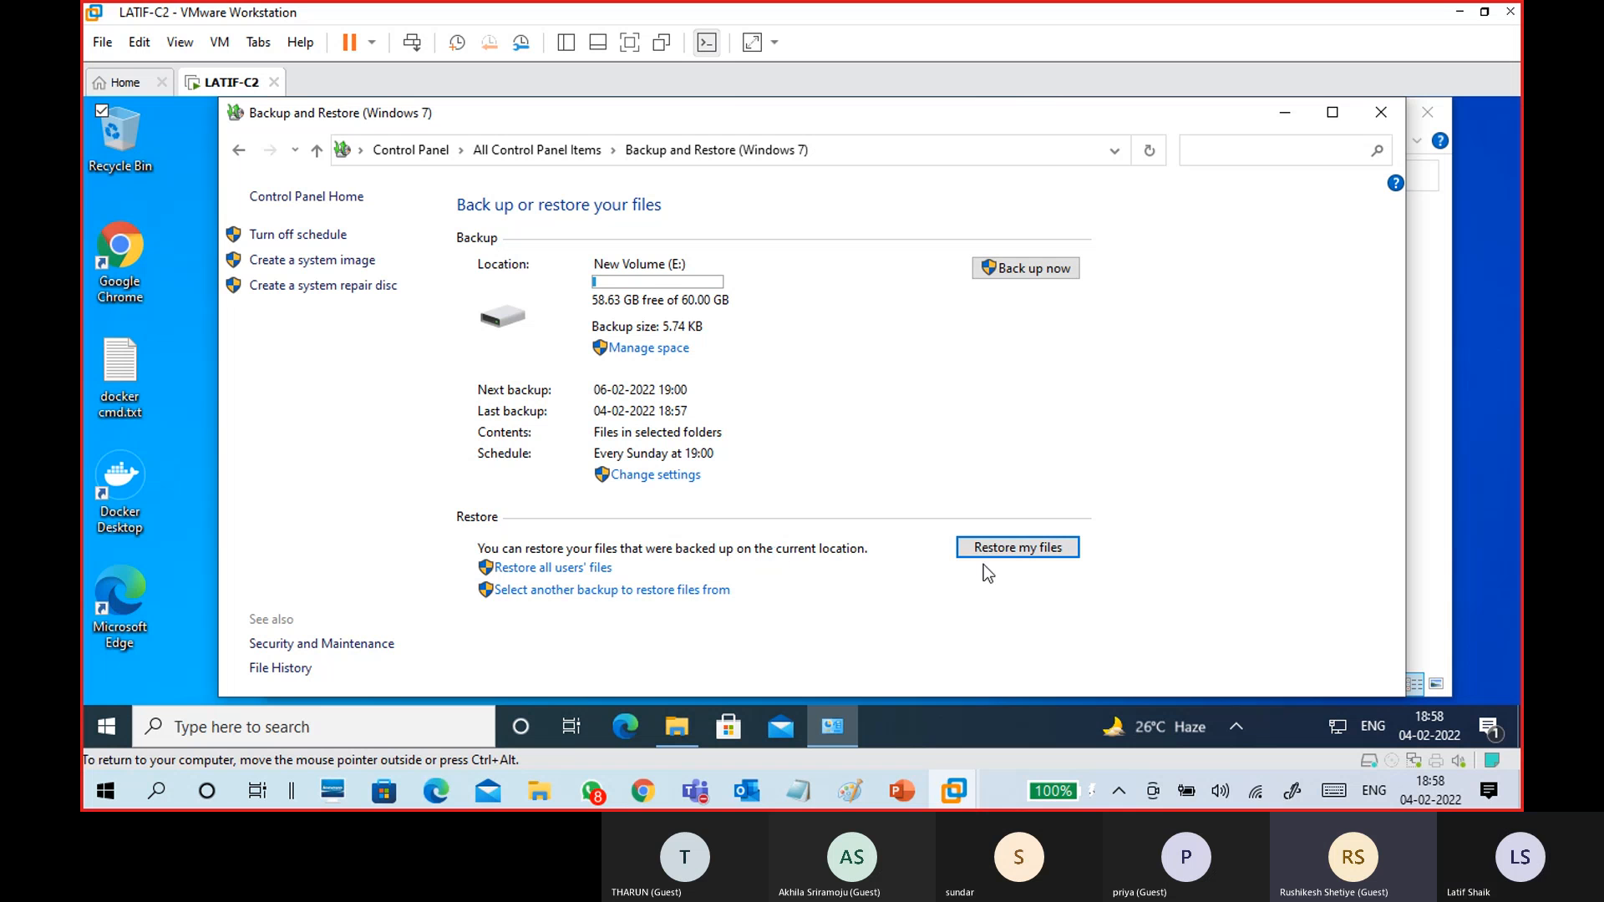
left_click(678, 728)
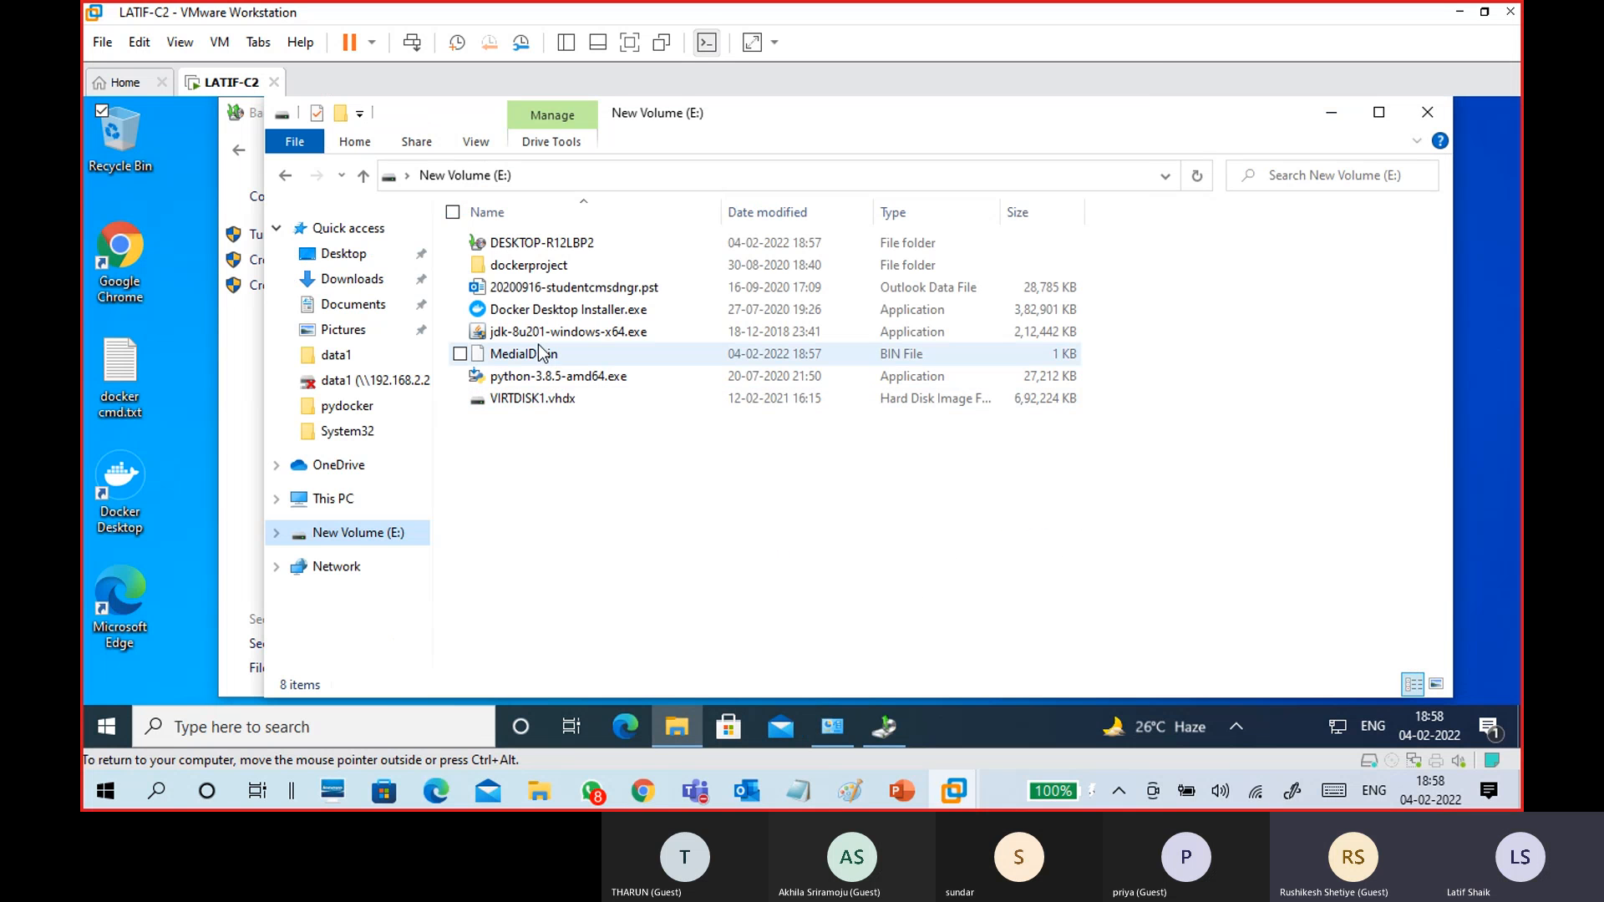
left_click(536, 247)
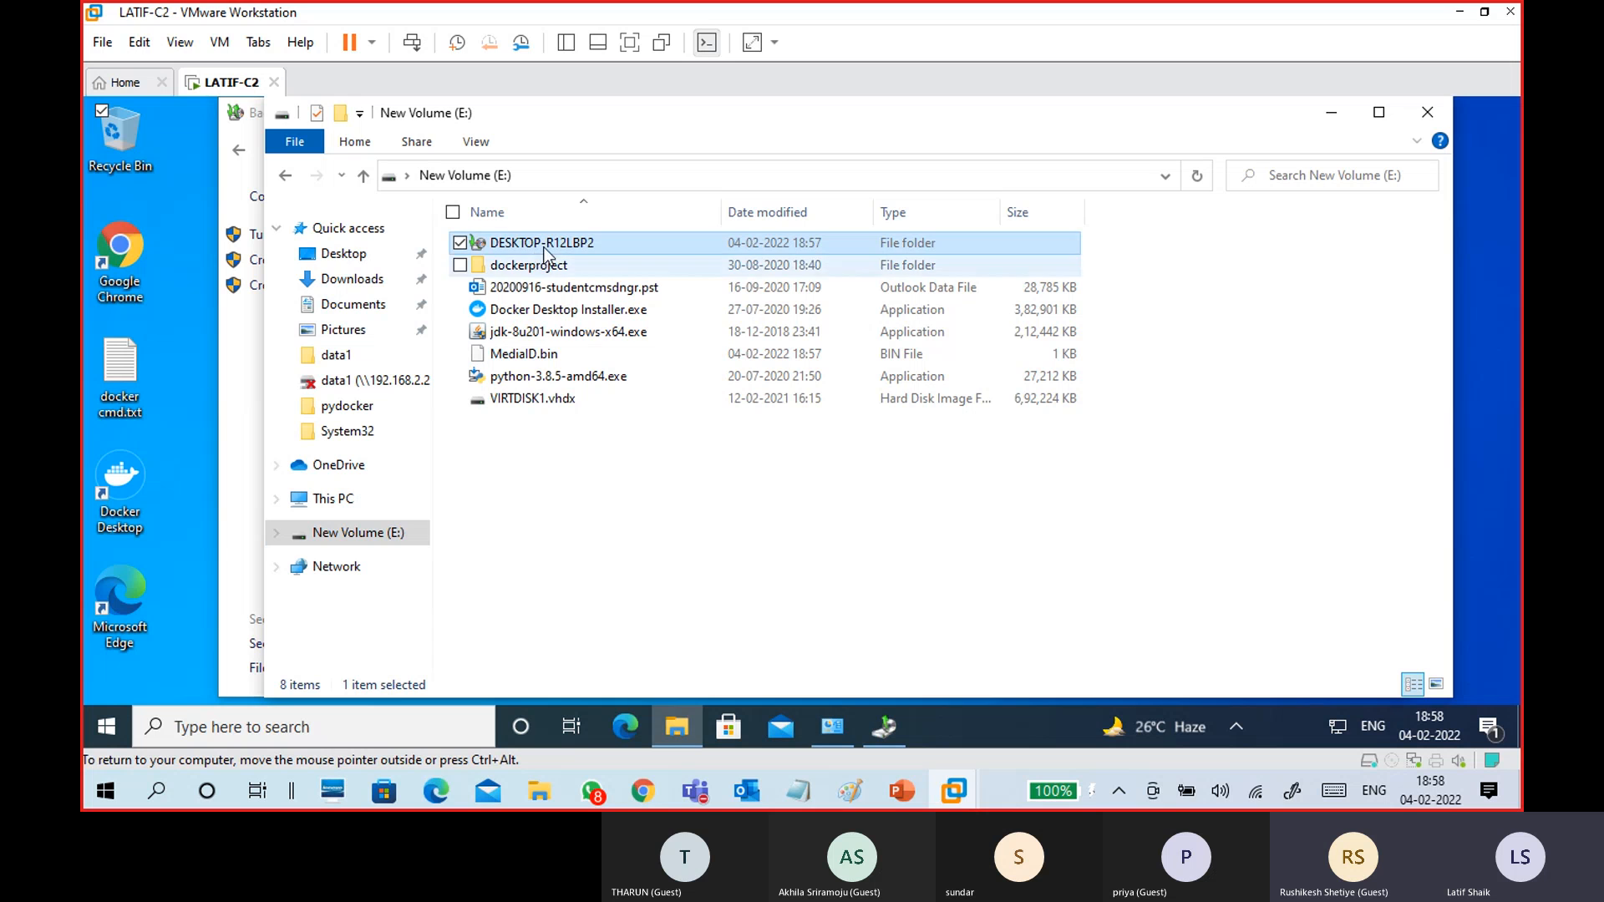
left_click(878, 732)
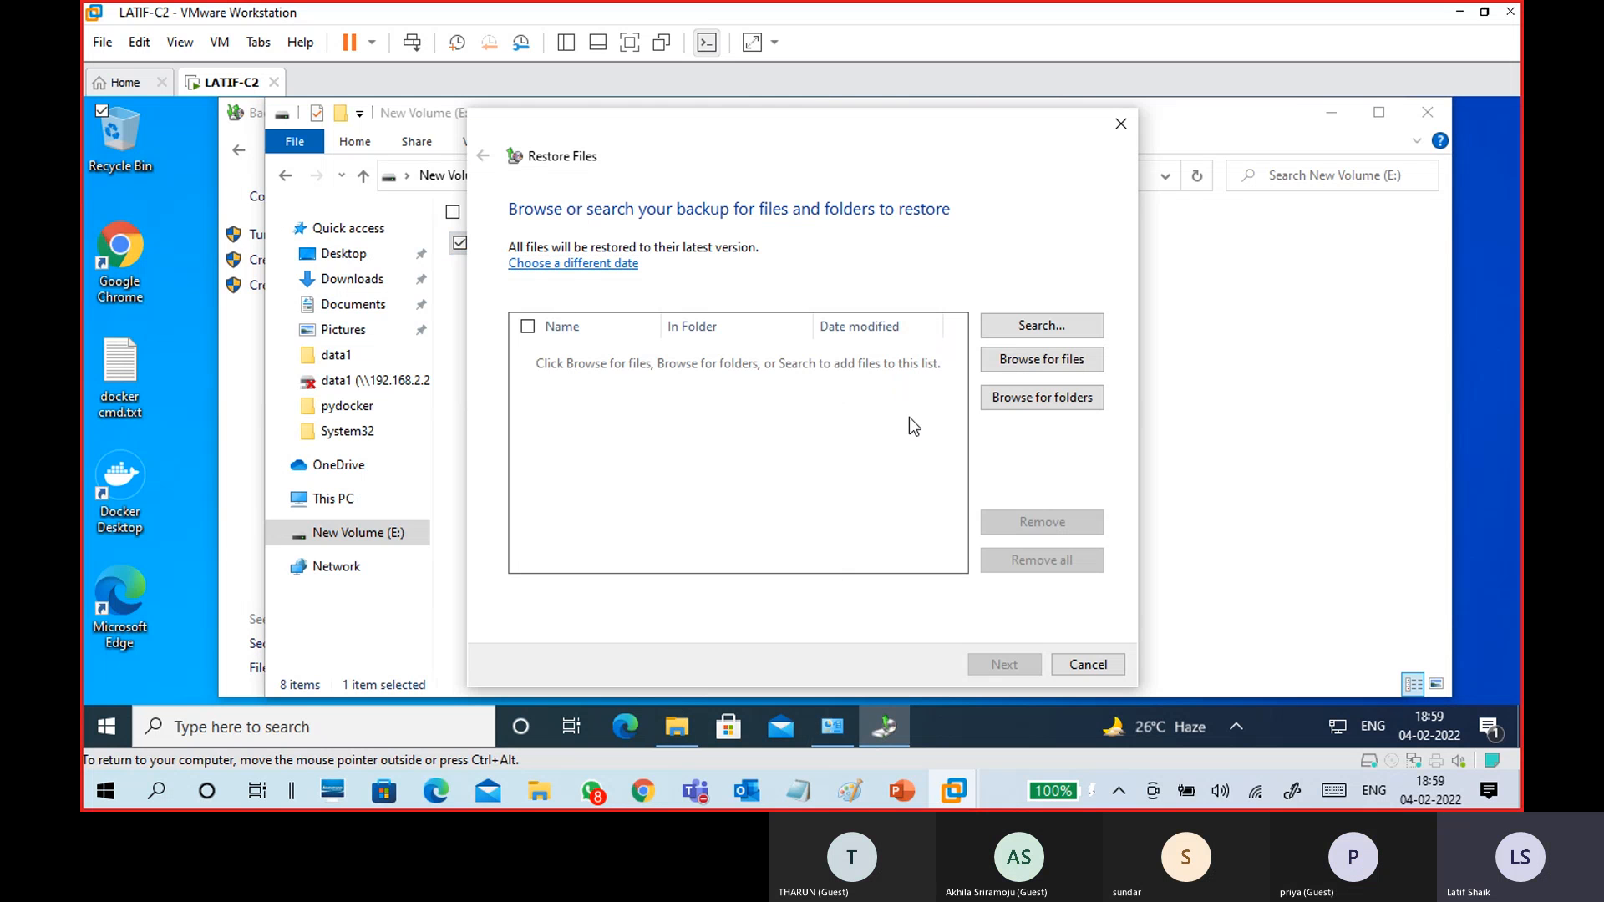
Add the data1 folder from Backup of C: to the list of folders to restore, and select it there.
left_click(1040, 397)
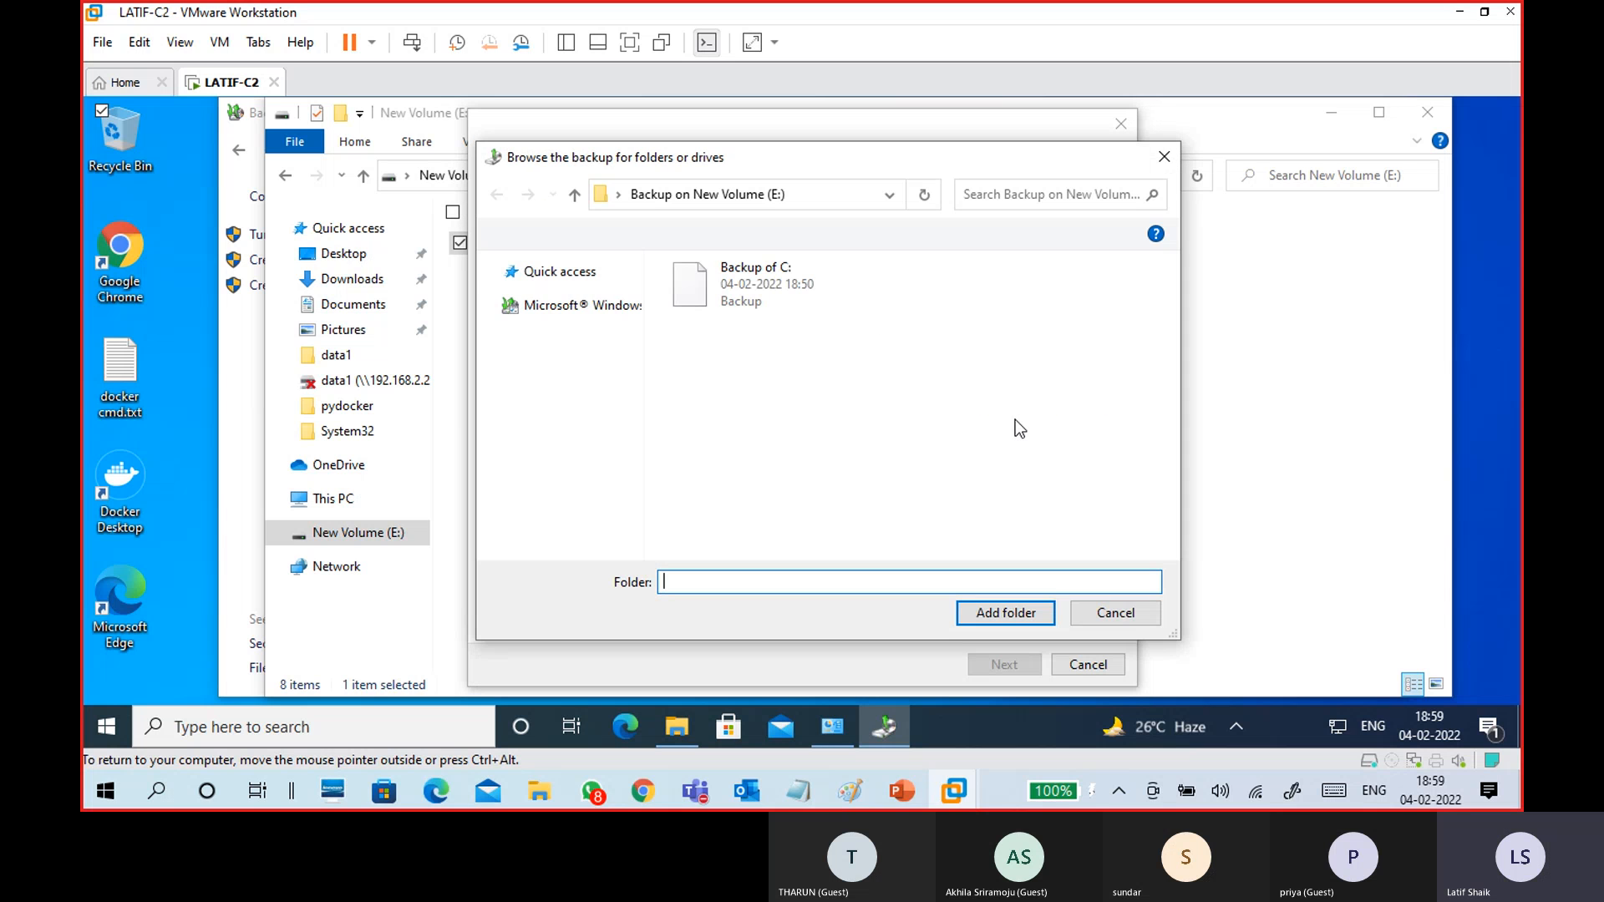
left_click(773, 299)
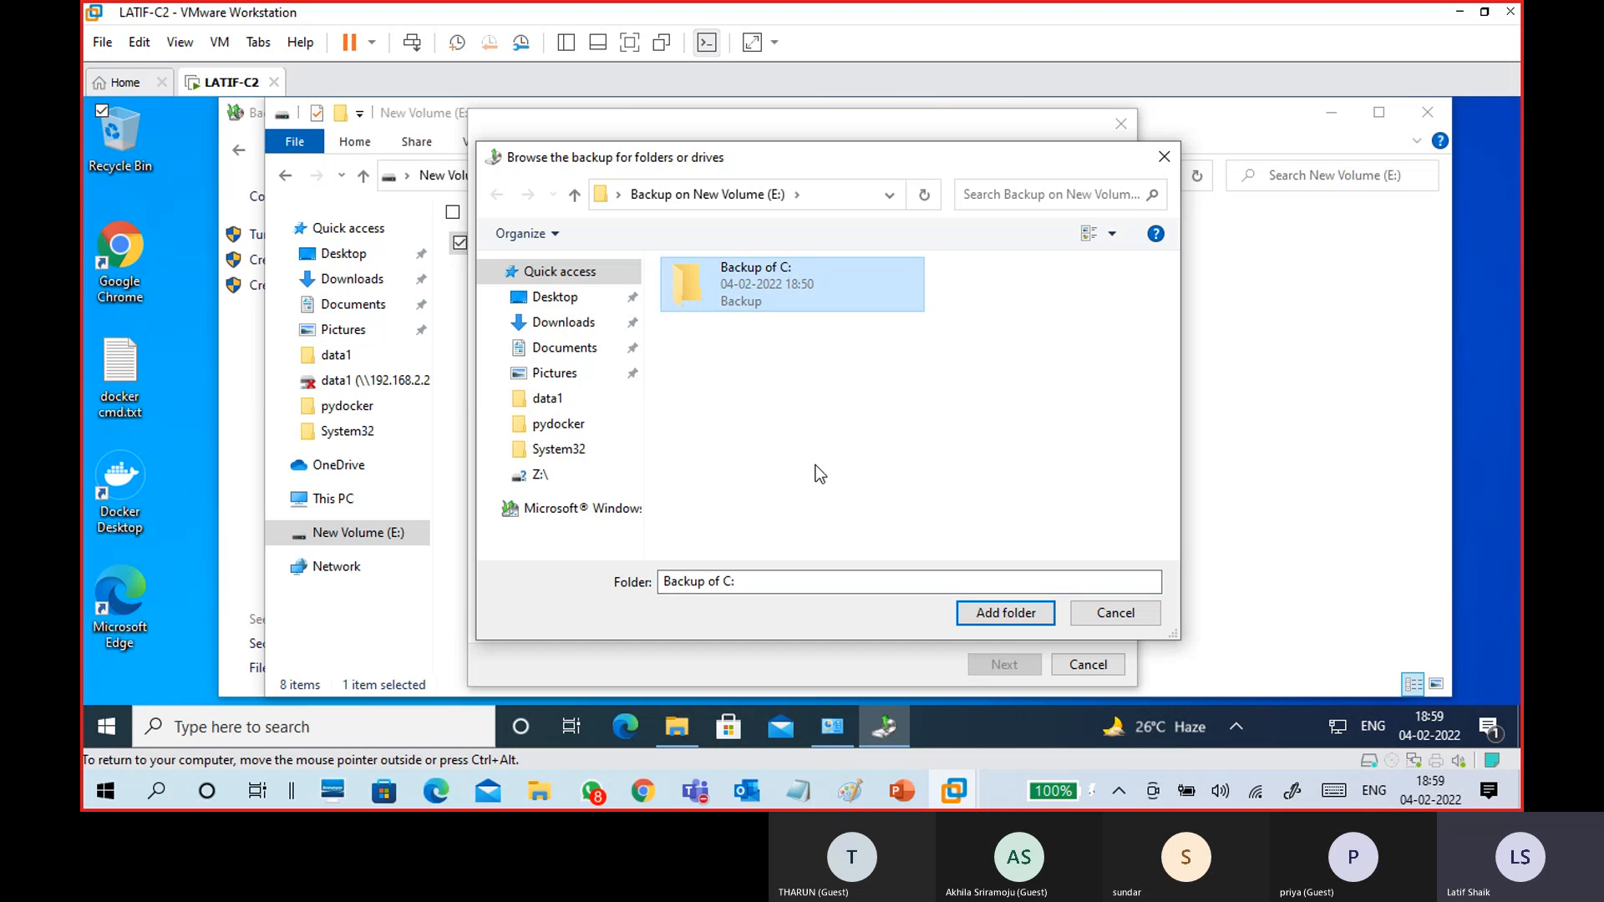
double_click(756, 289)
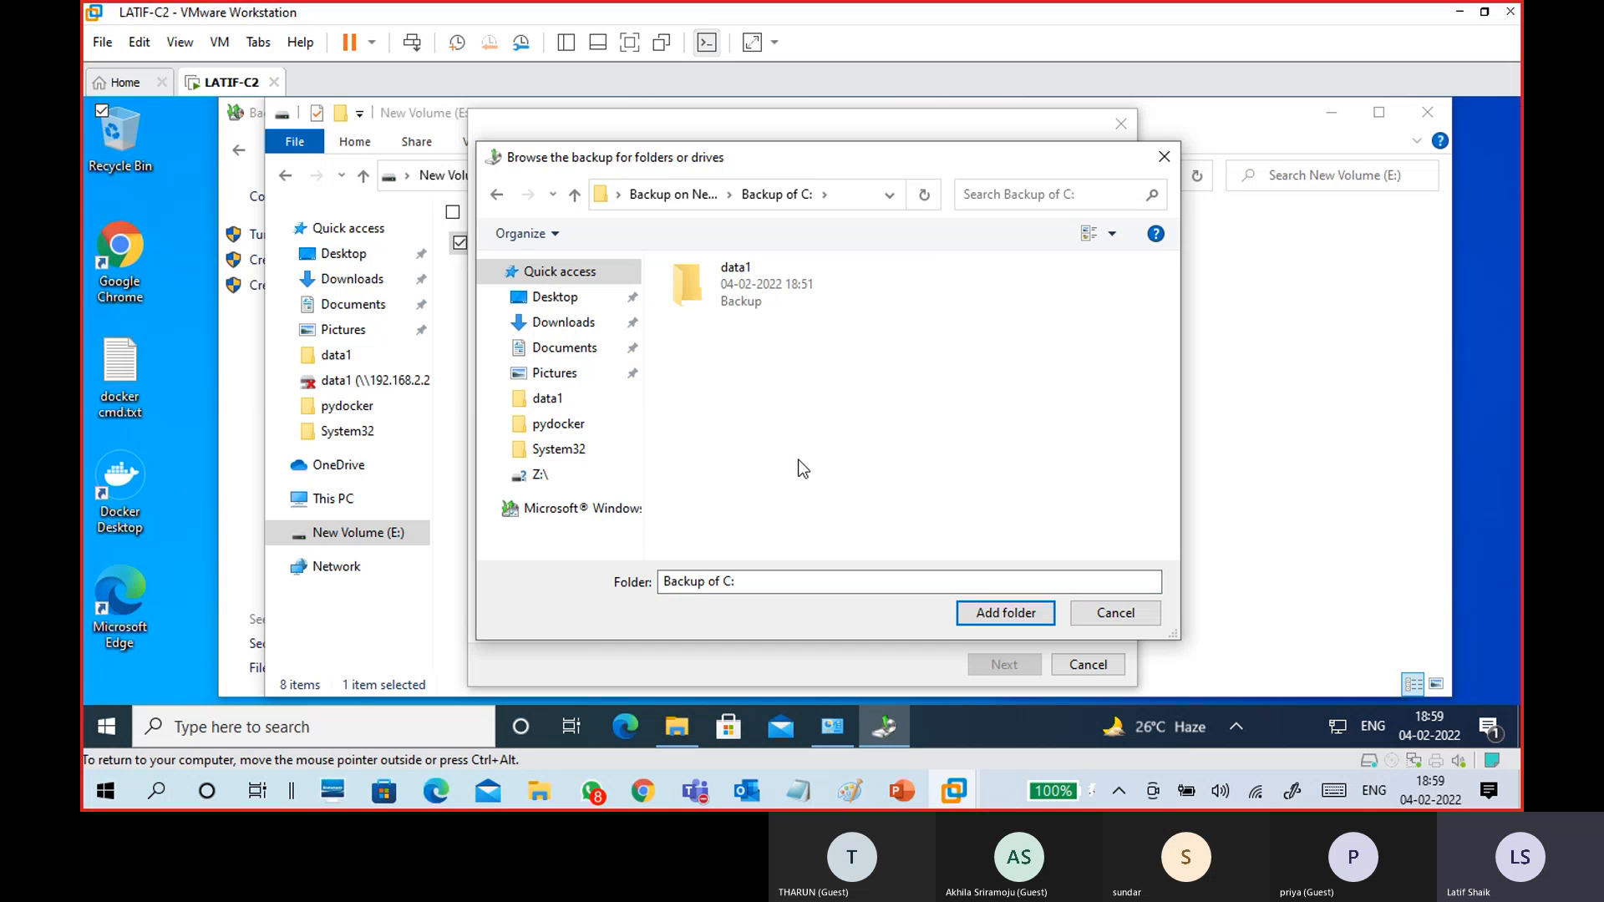
double_click(760, 289)
left_click(974, 614)
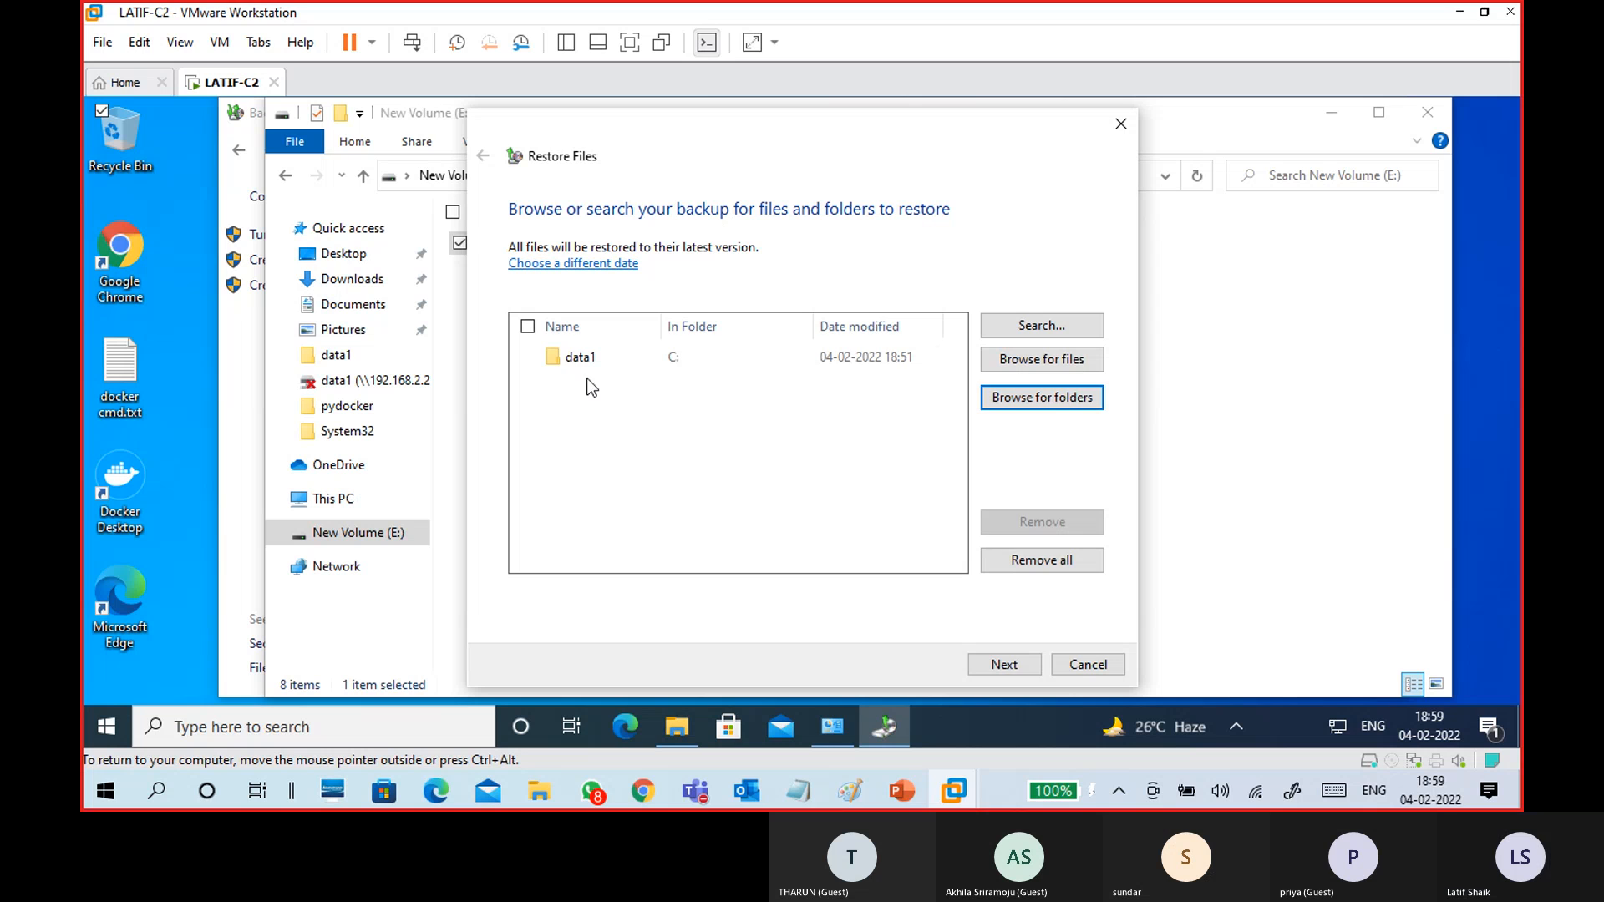
left_click(581, 363)
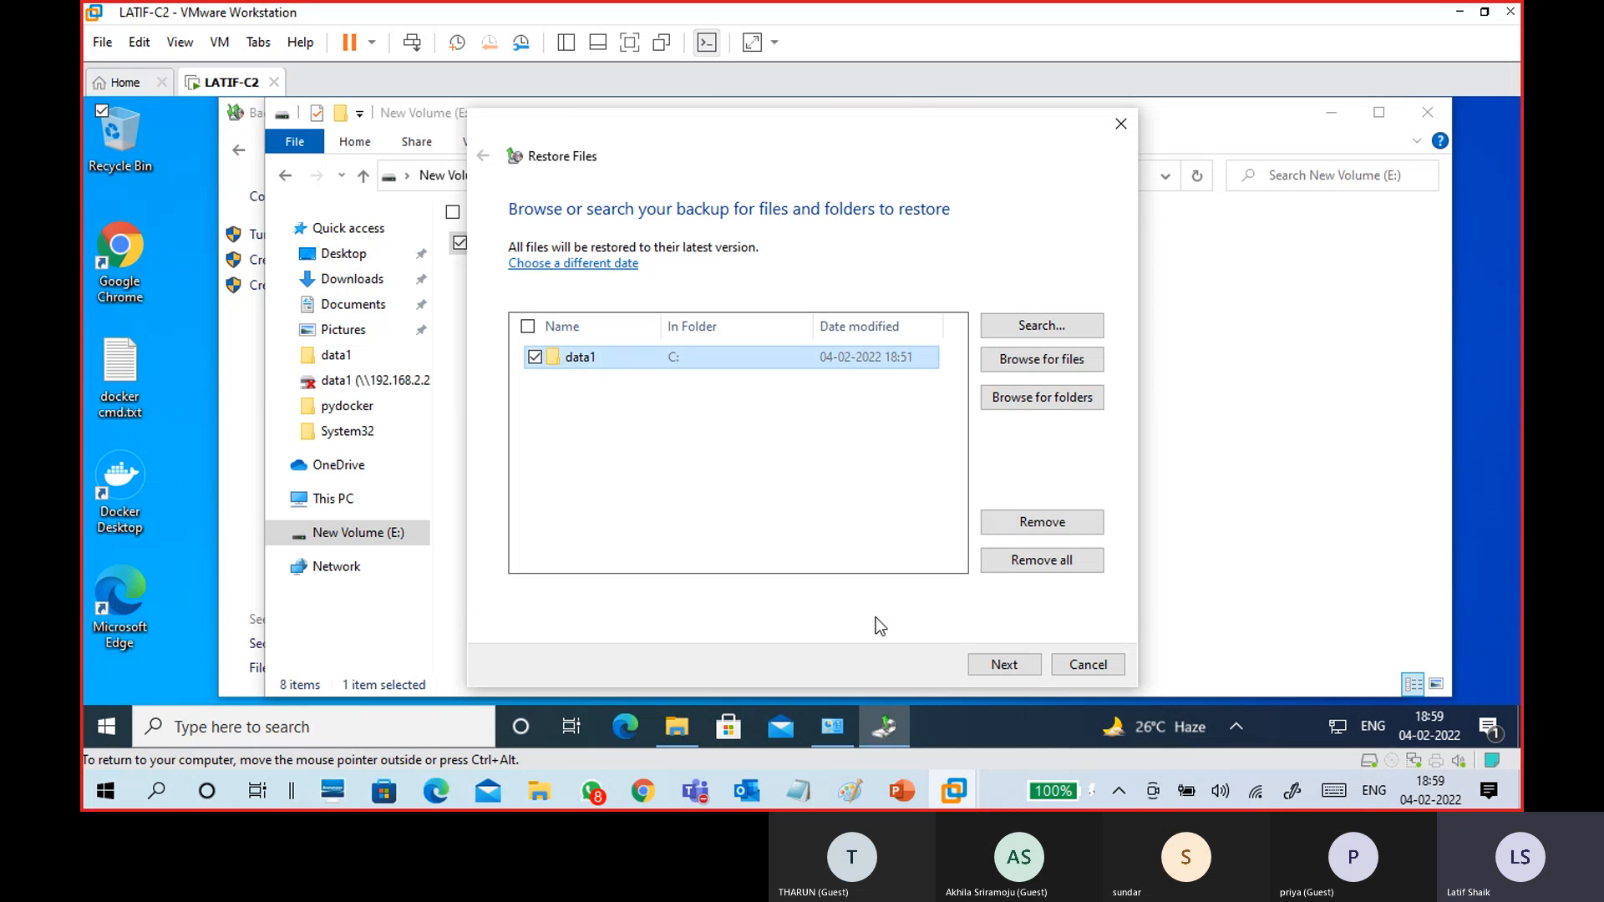
Start restoring data1 to its original location, and move the restore window aside to uncover File Explorer.
left_click(1000, 666)
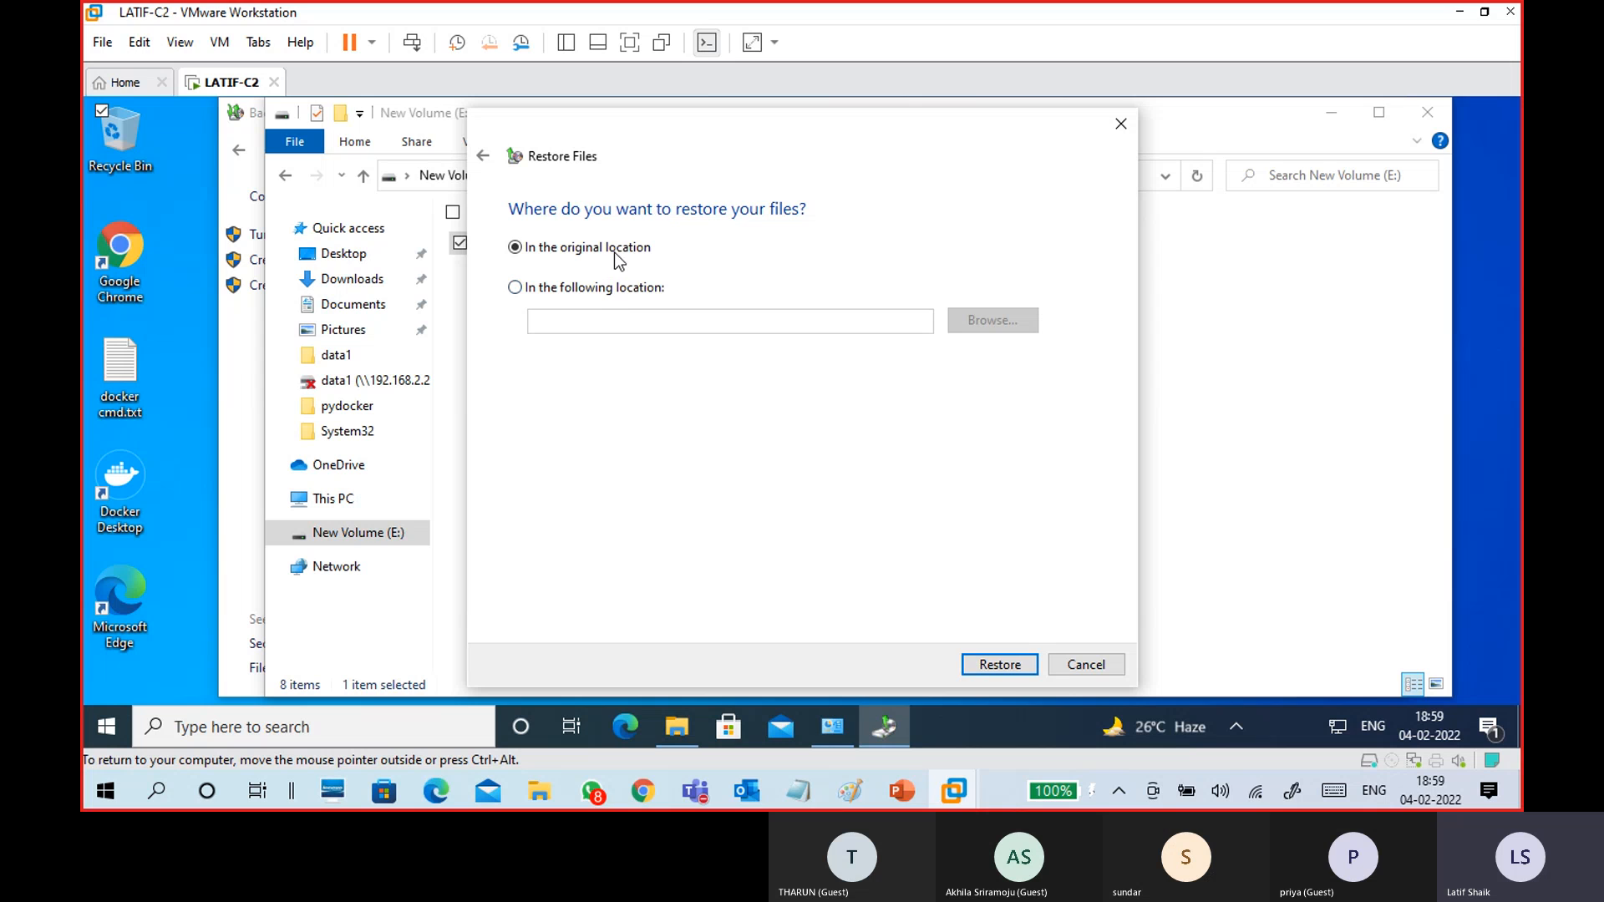
left_click(1004, 666)
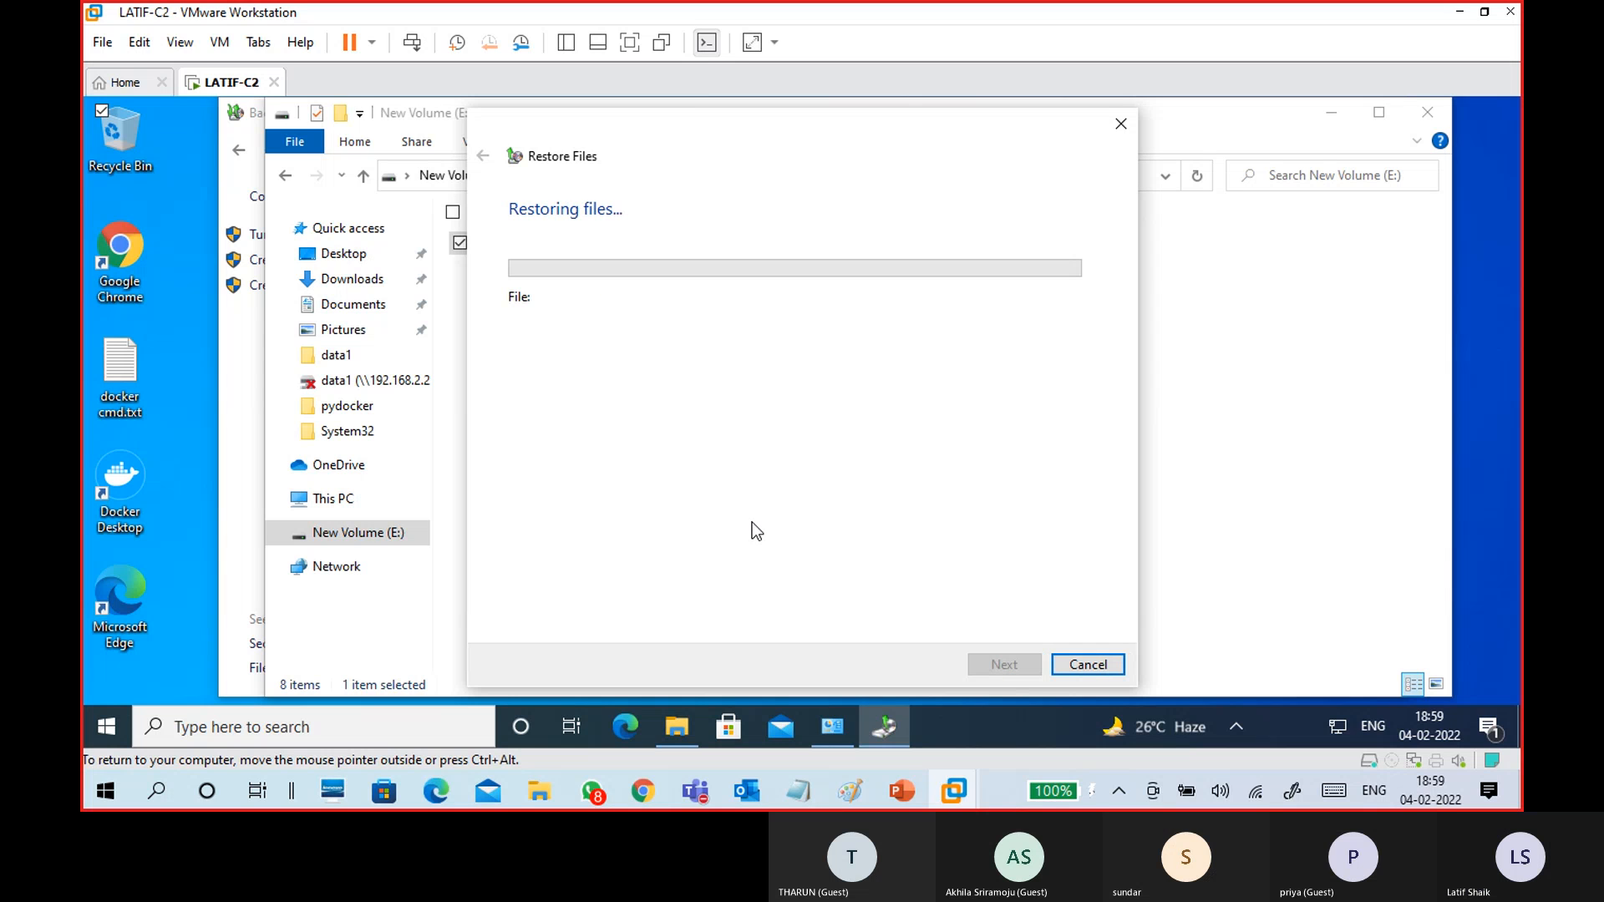
left_click_drag(673, 133, 911, 155)
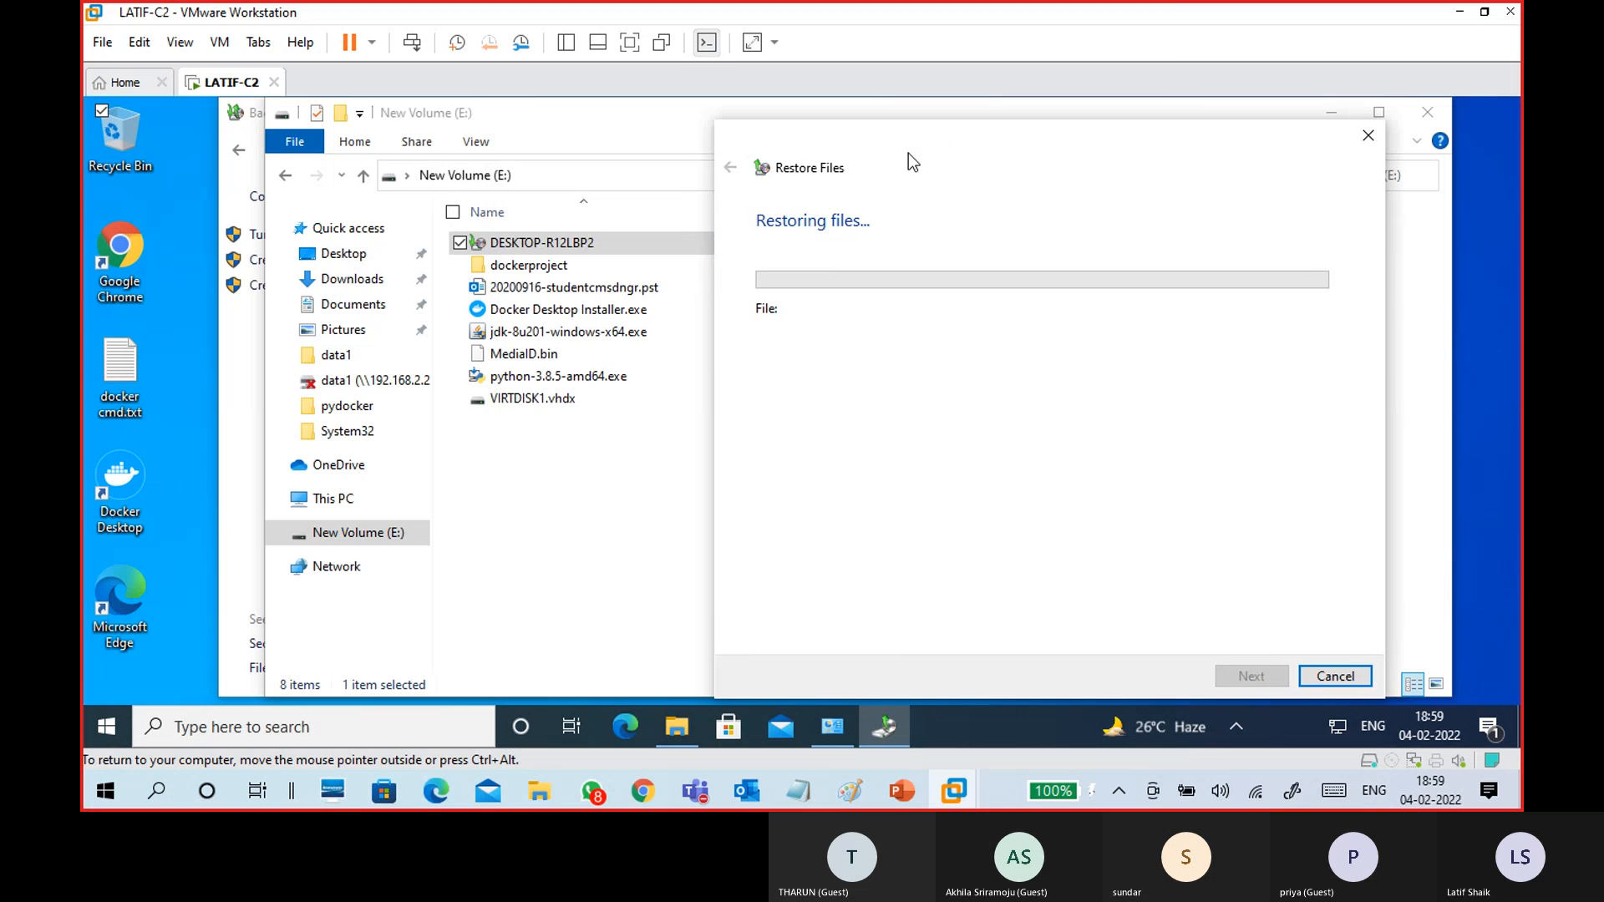
View the data1 folder on Local Disk (C:) during the restore, and resolve the file1.txt conflict with Copy and Replace.
left_click(336, 499)
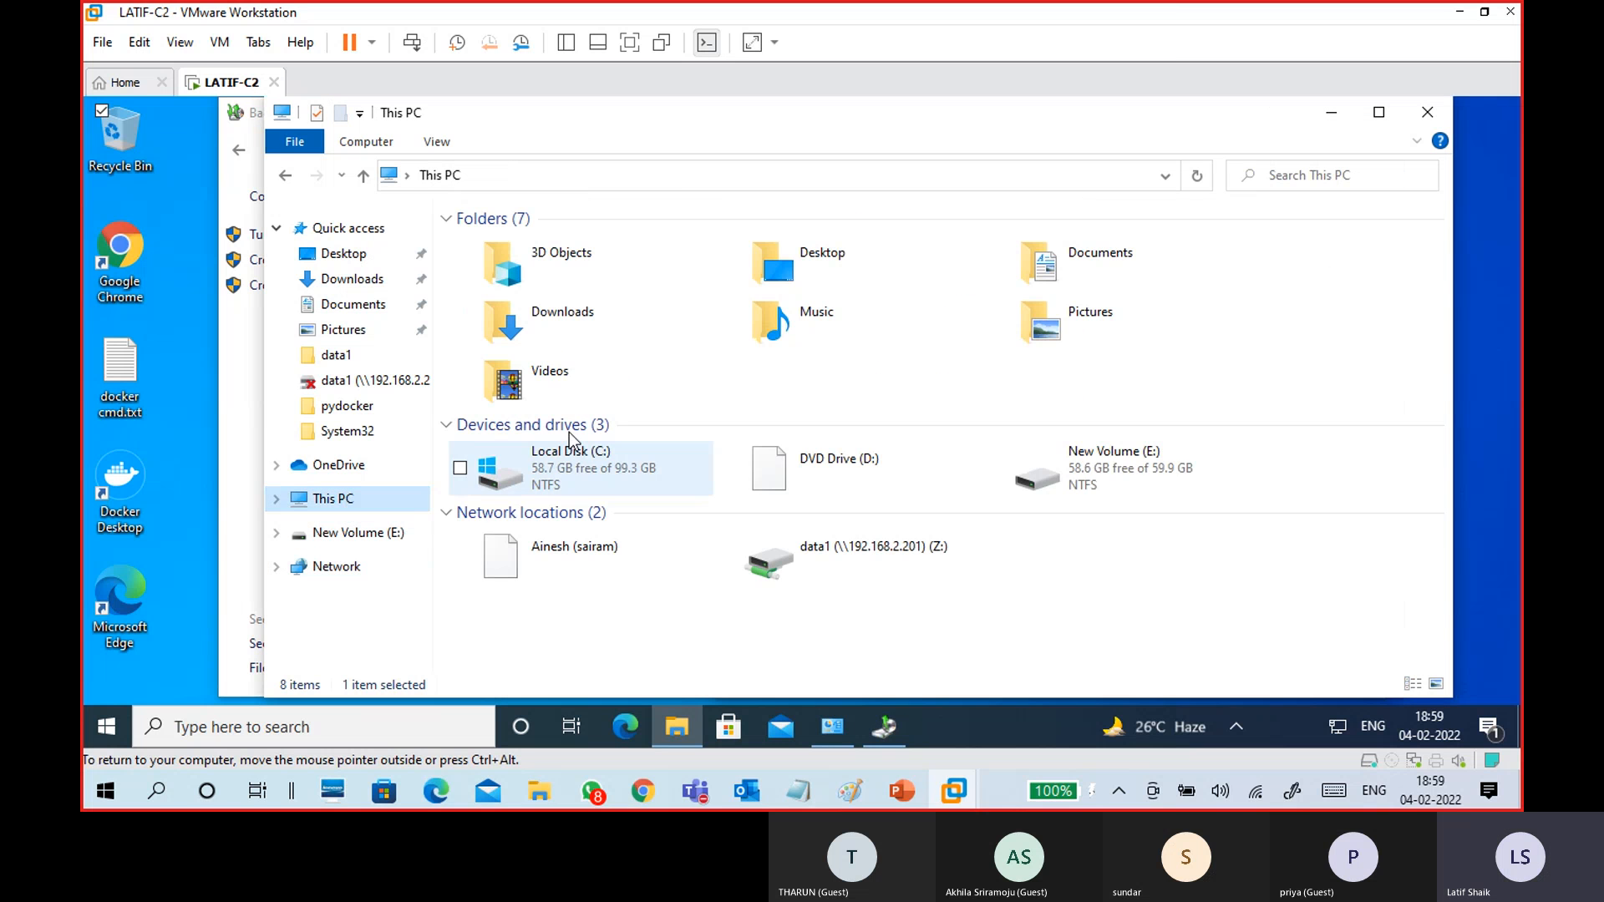
double_click(570, 447)
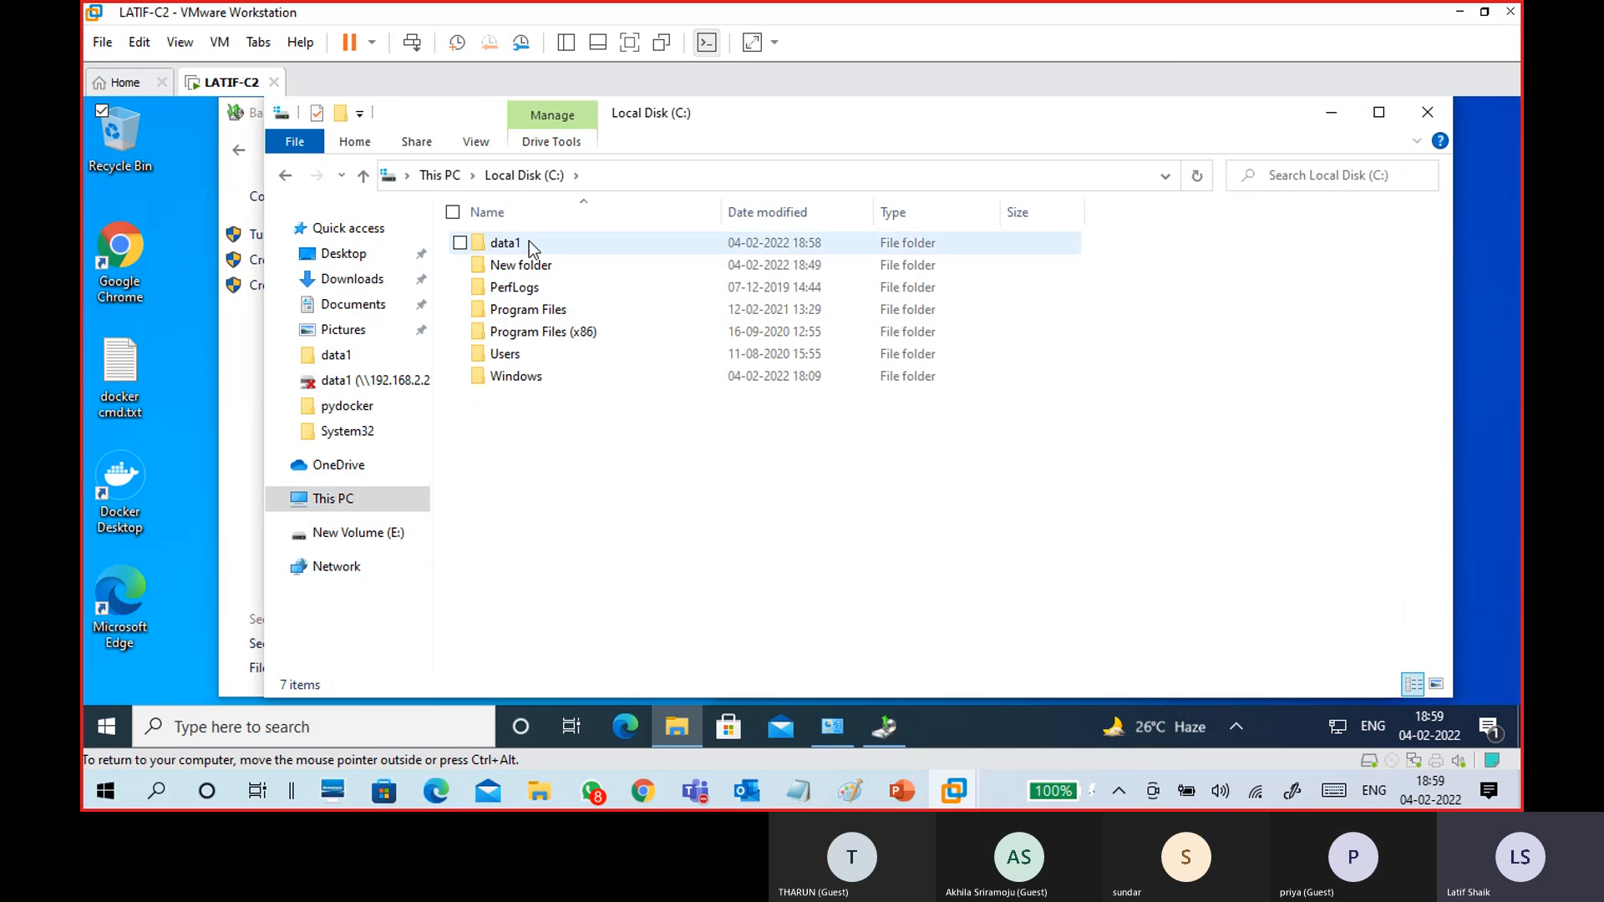
double_click(529, 242)
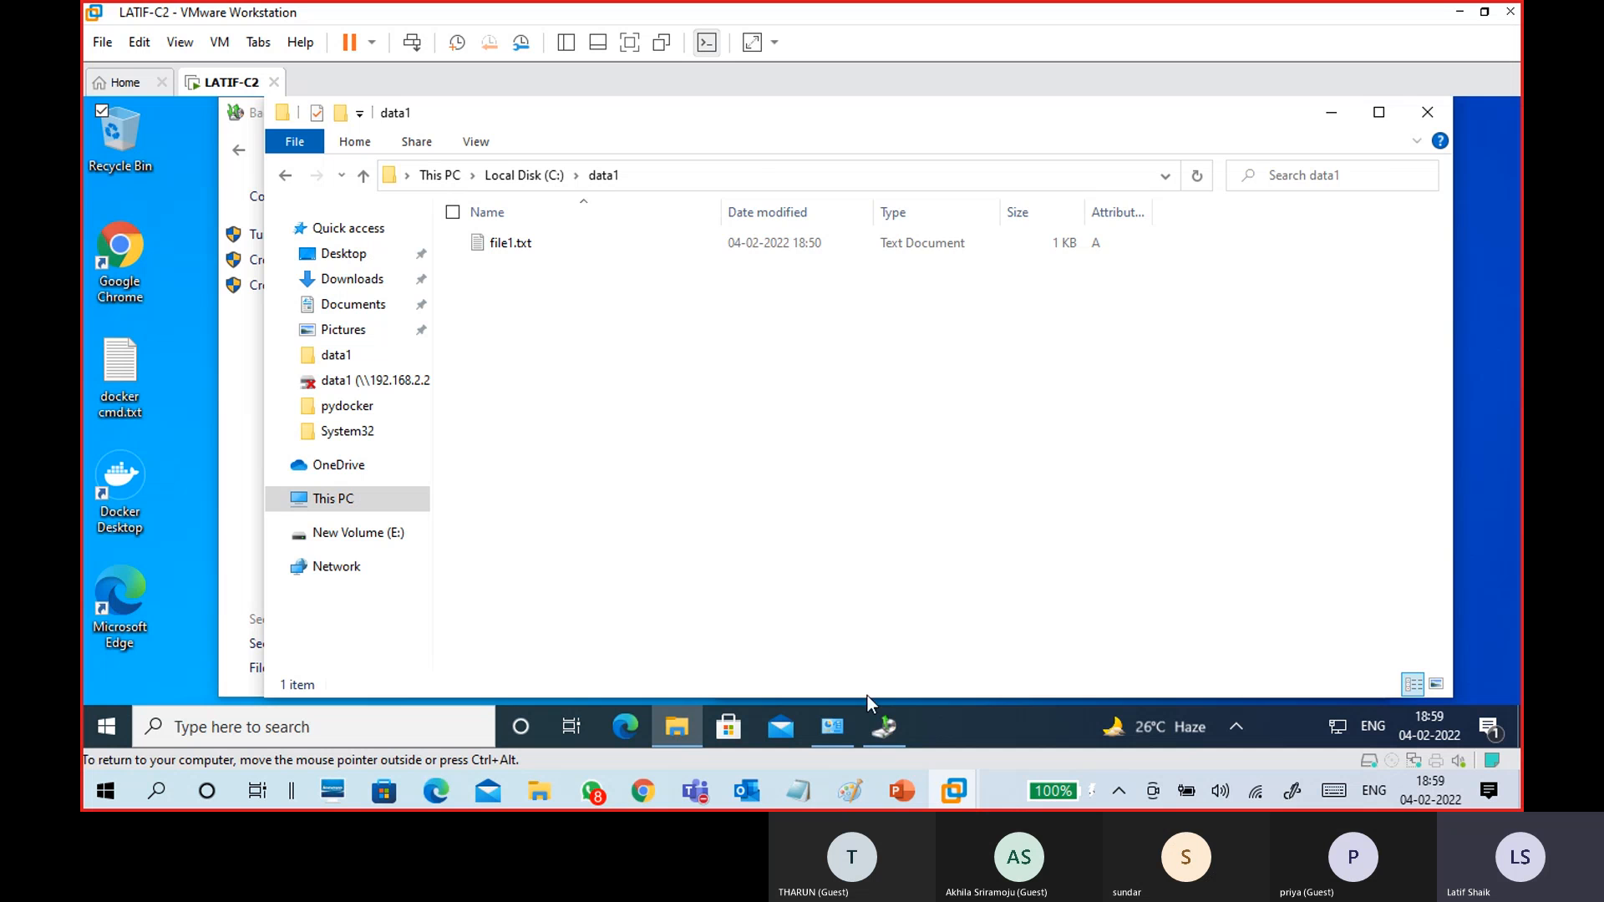
left_click(886, 727)
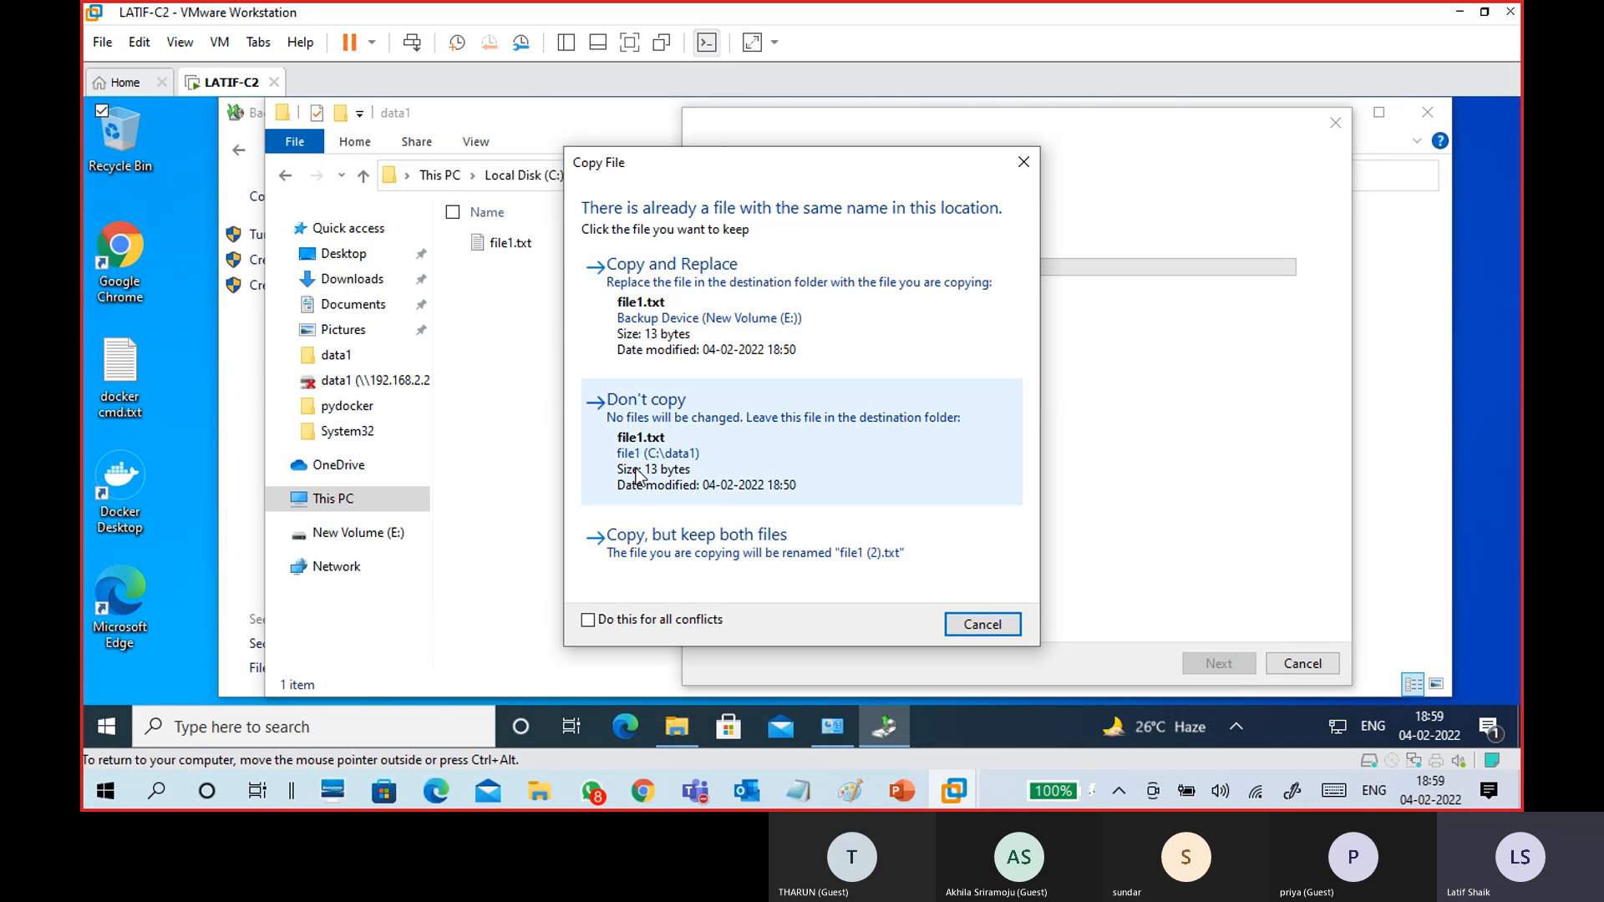
left_click(691, 310)
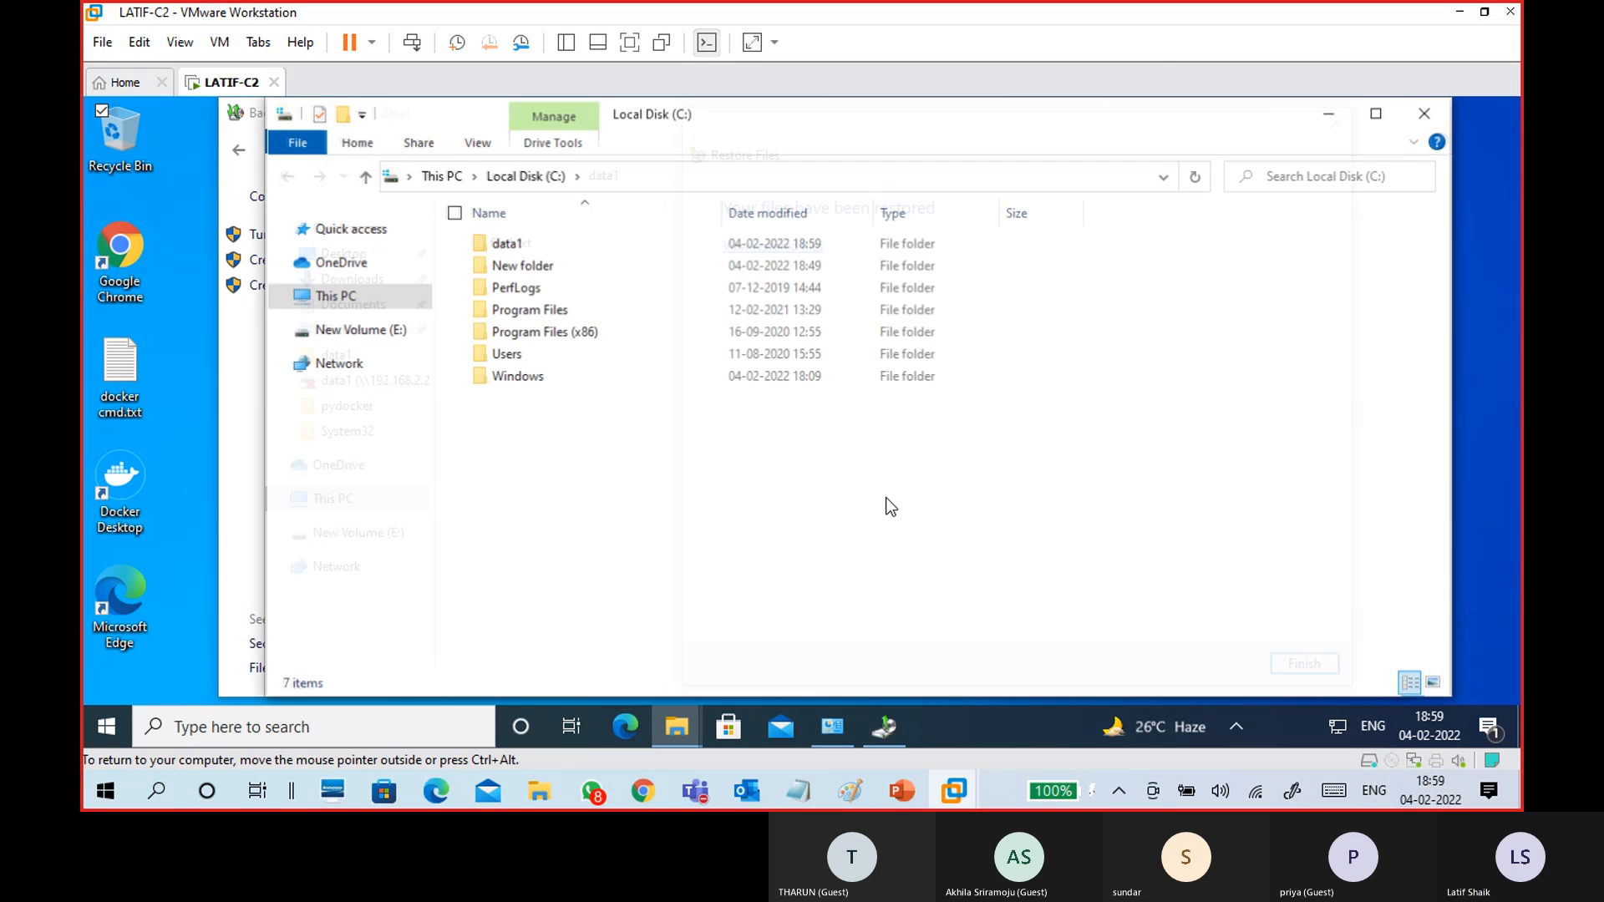
Check the restored files in C:\data1 by viewing the contents of file3.txt, and close Notepad and the folder window.
double_click(505, 242)
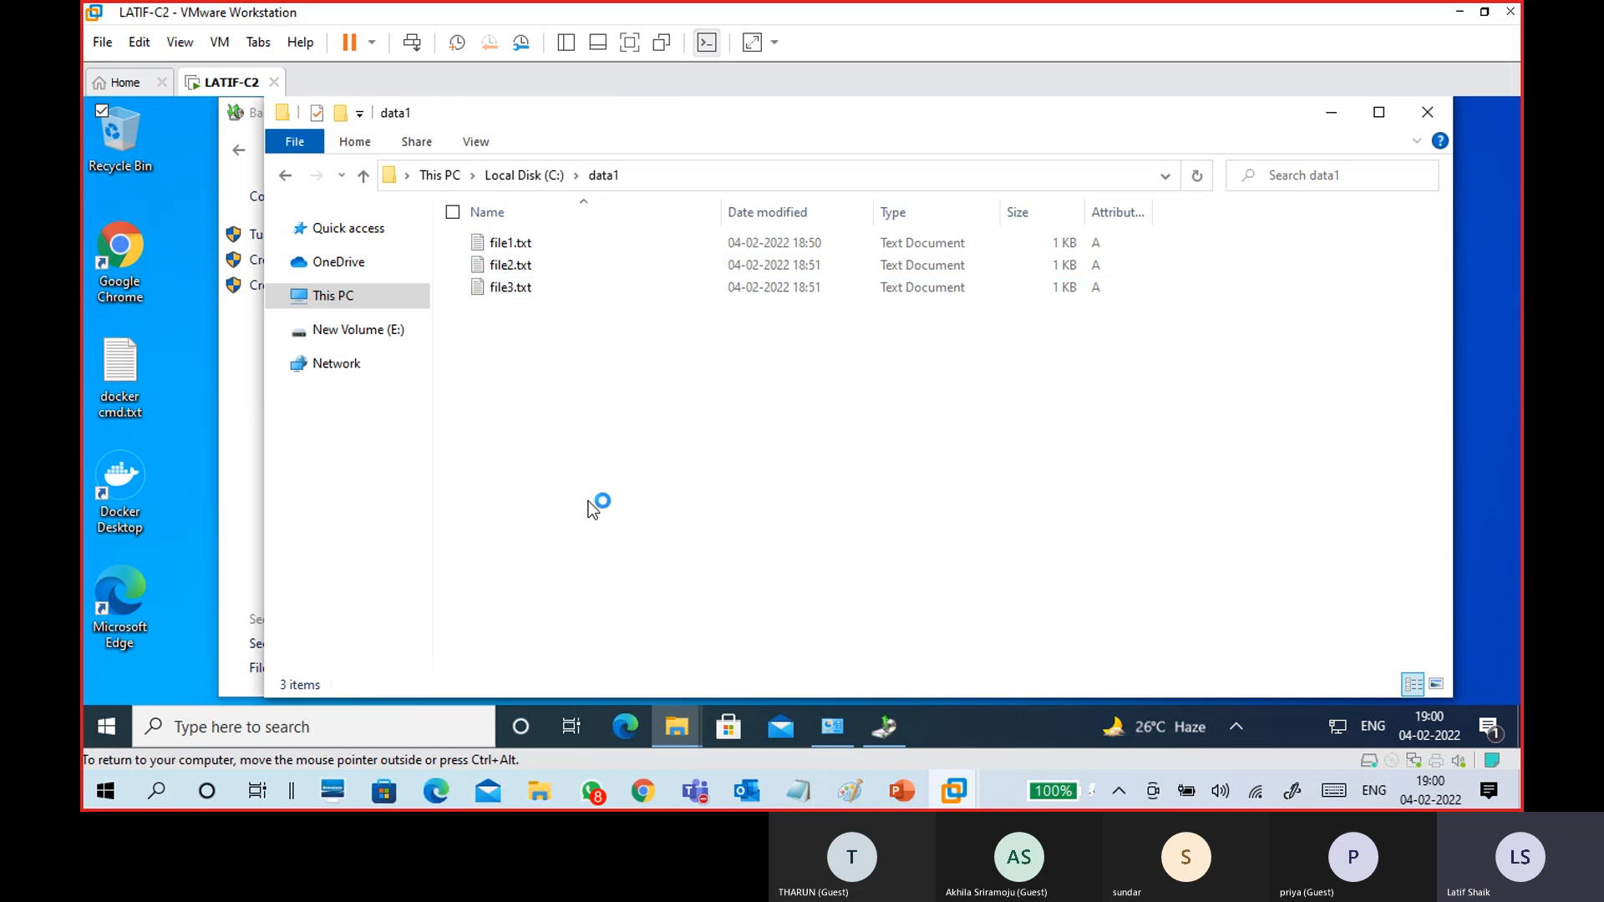
double_click(523, 286)
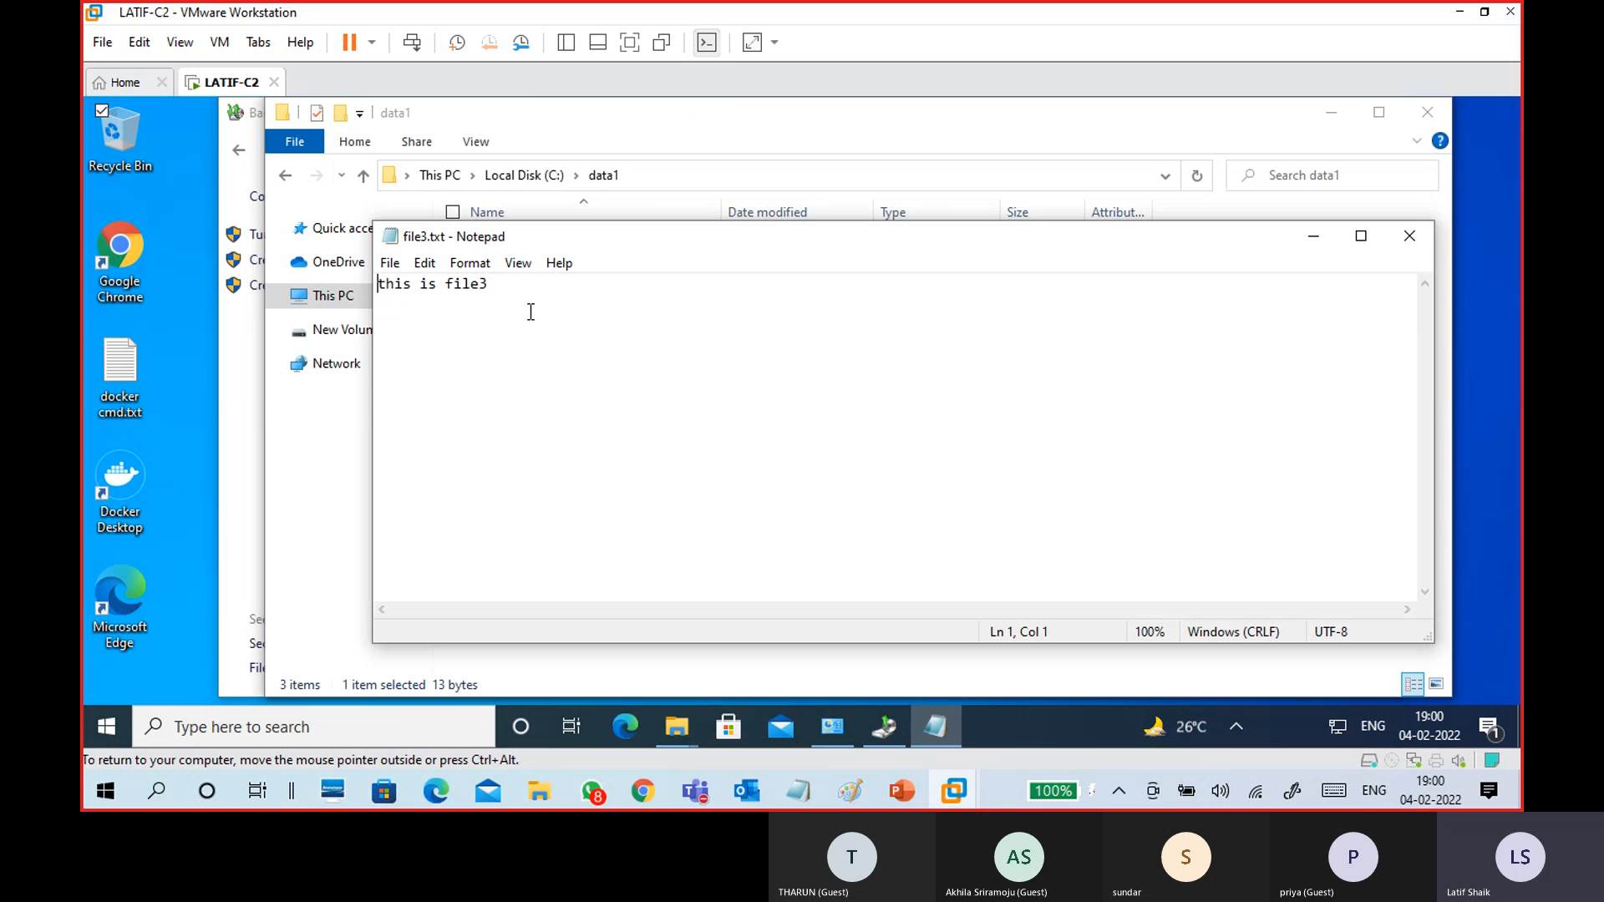
left_click(1409, 236)
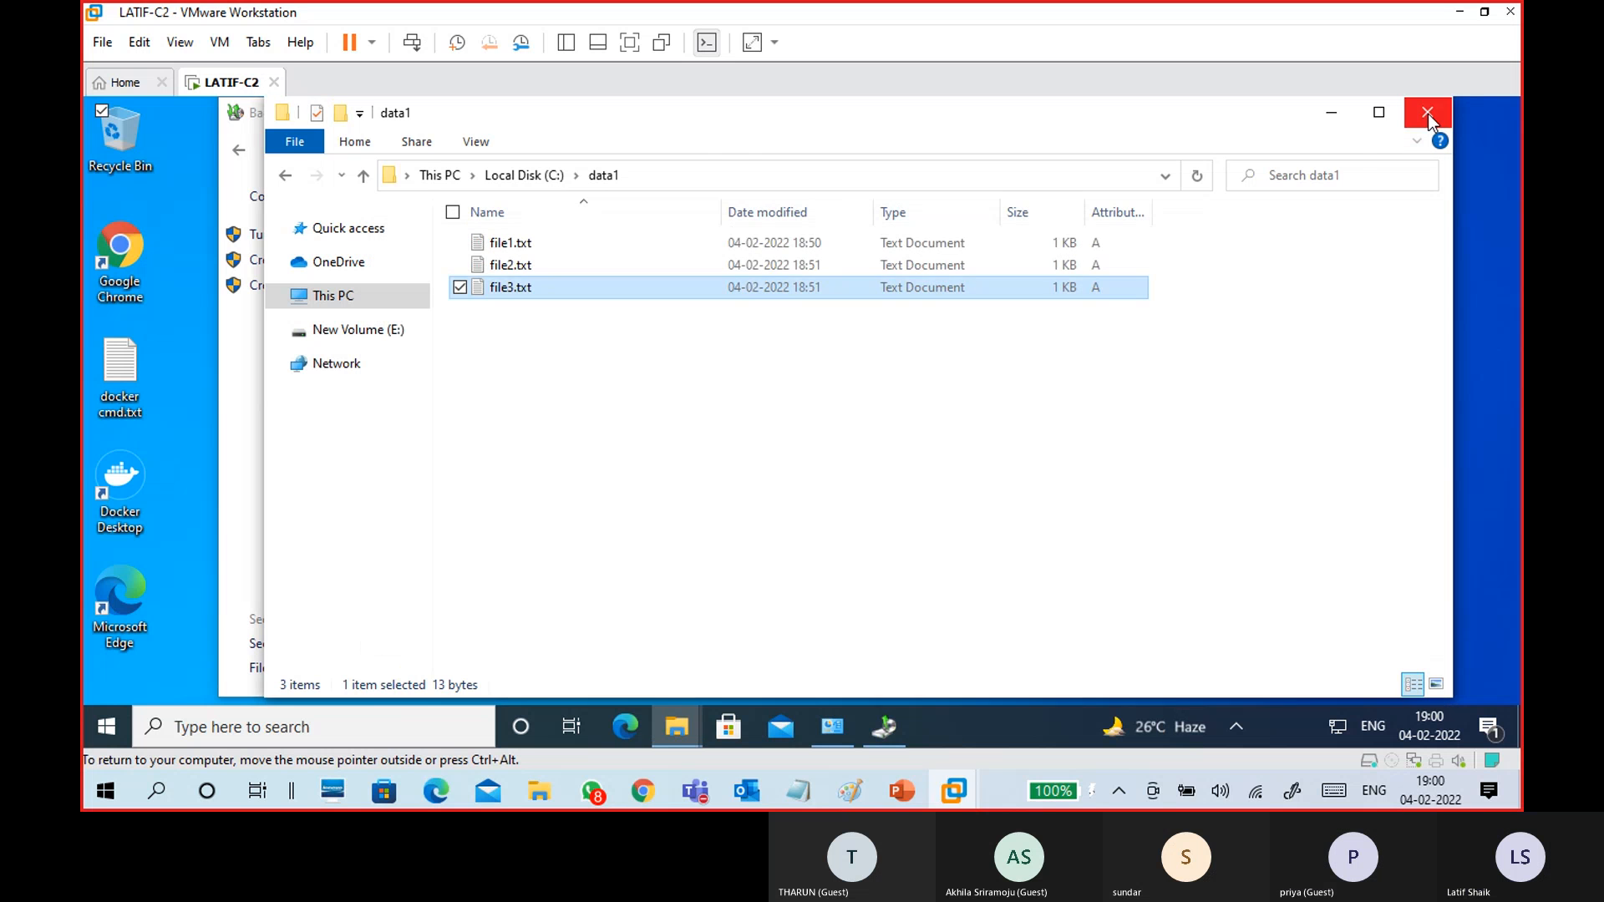
left_click(1427, 113)
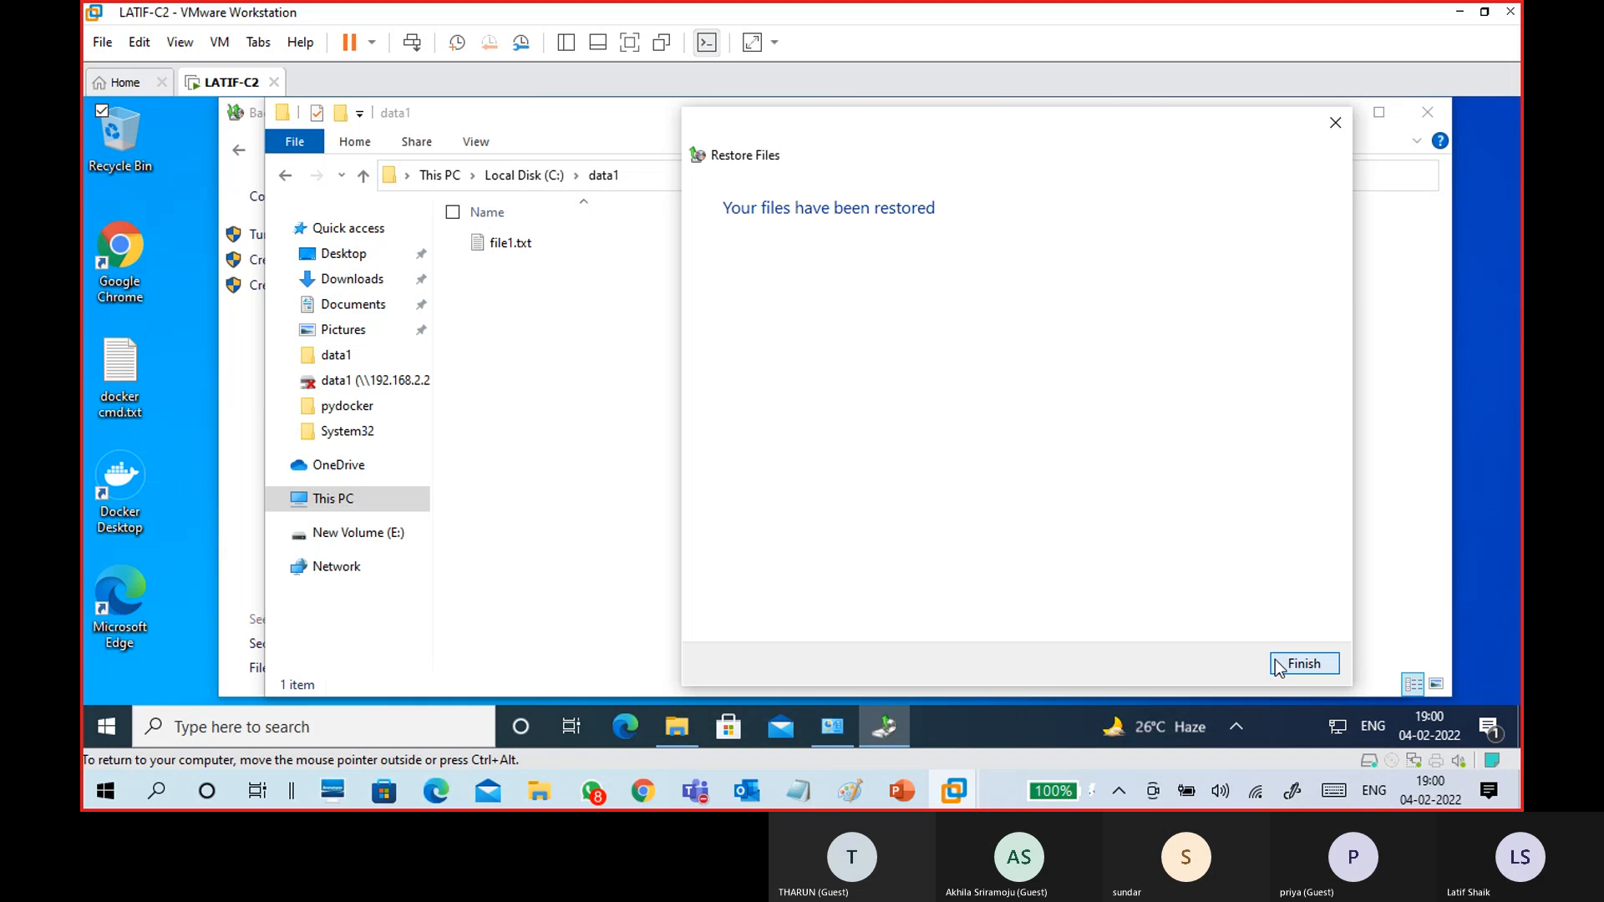
Finish the restore wizard, and close the remaining data1 folder window and Backup and Restore.
left_click(1306, 662)
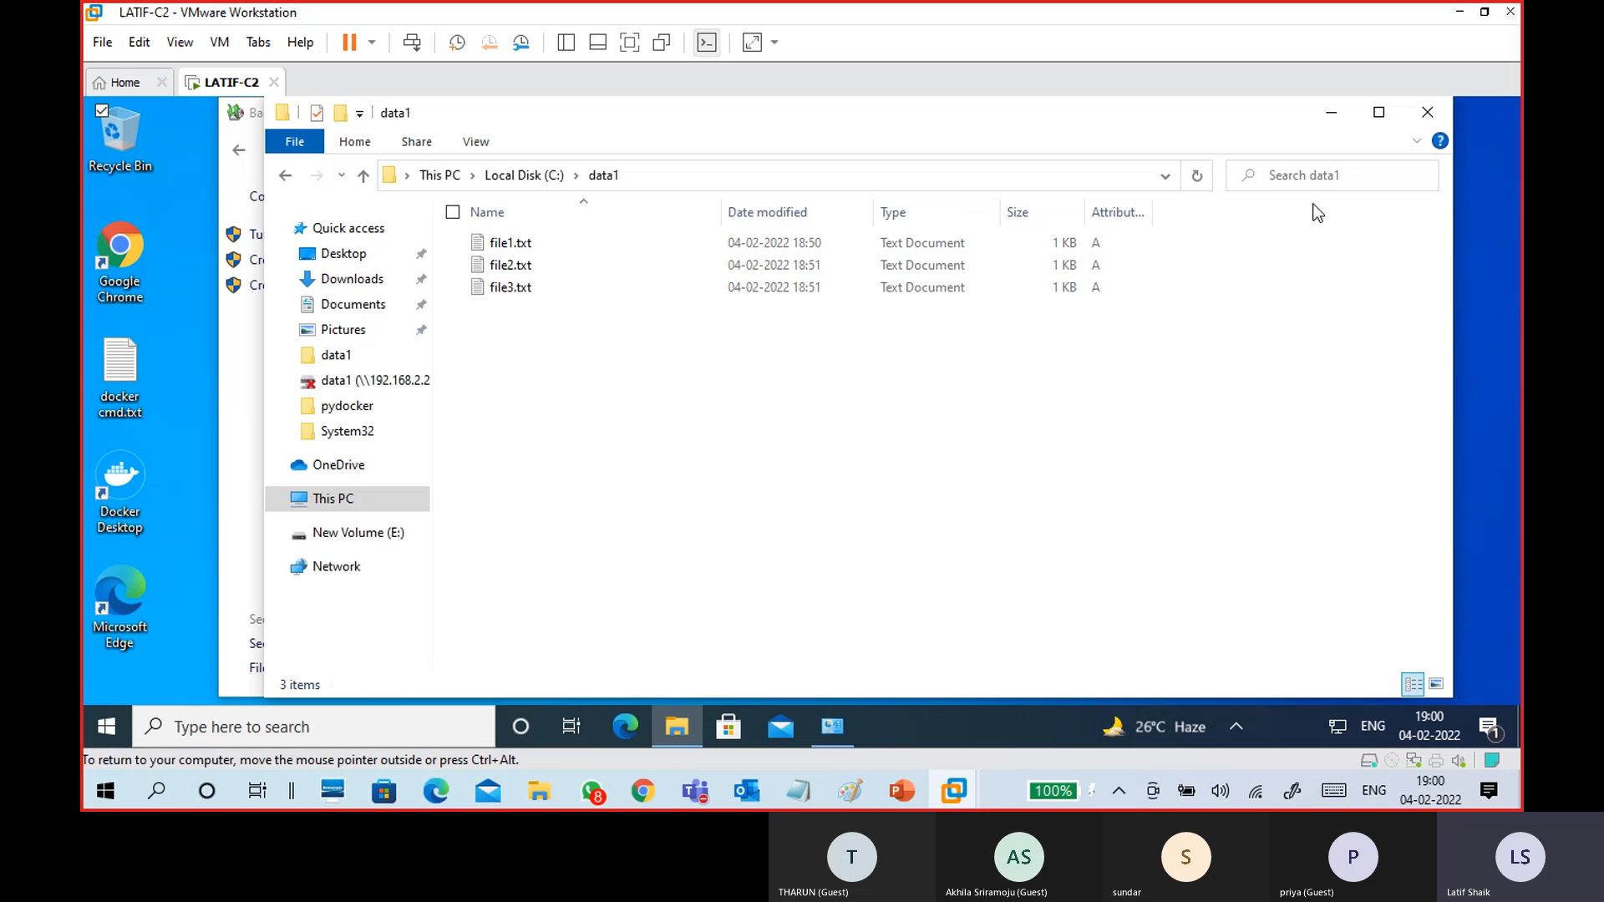
left_click(1420, 110)
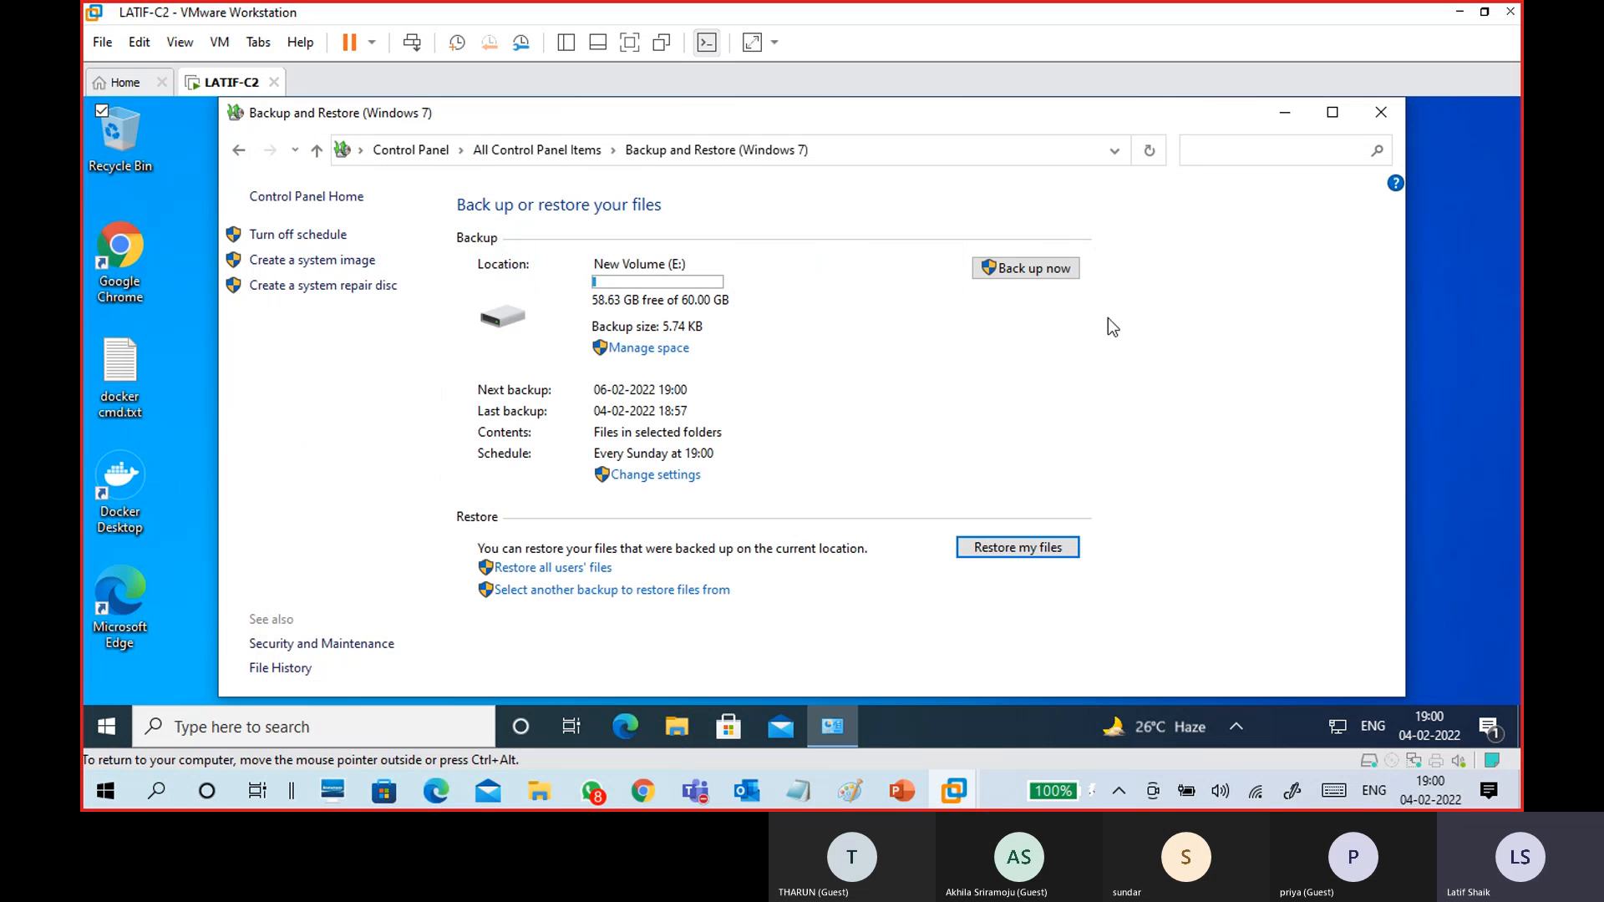
left_click(1377, 124)
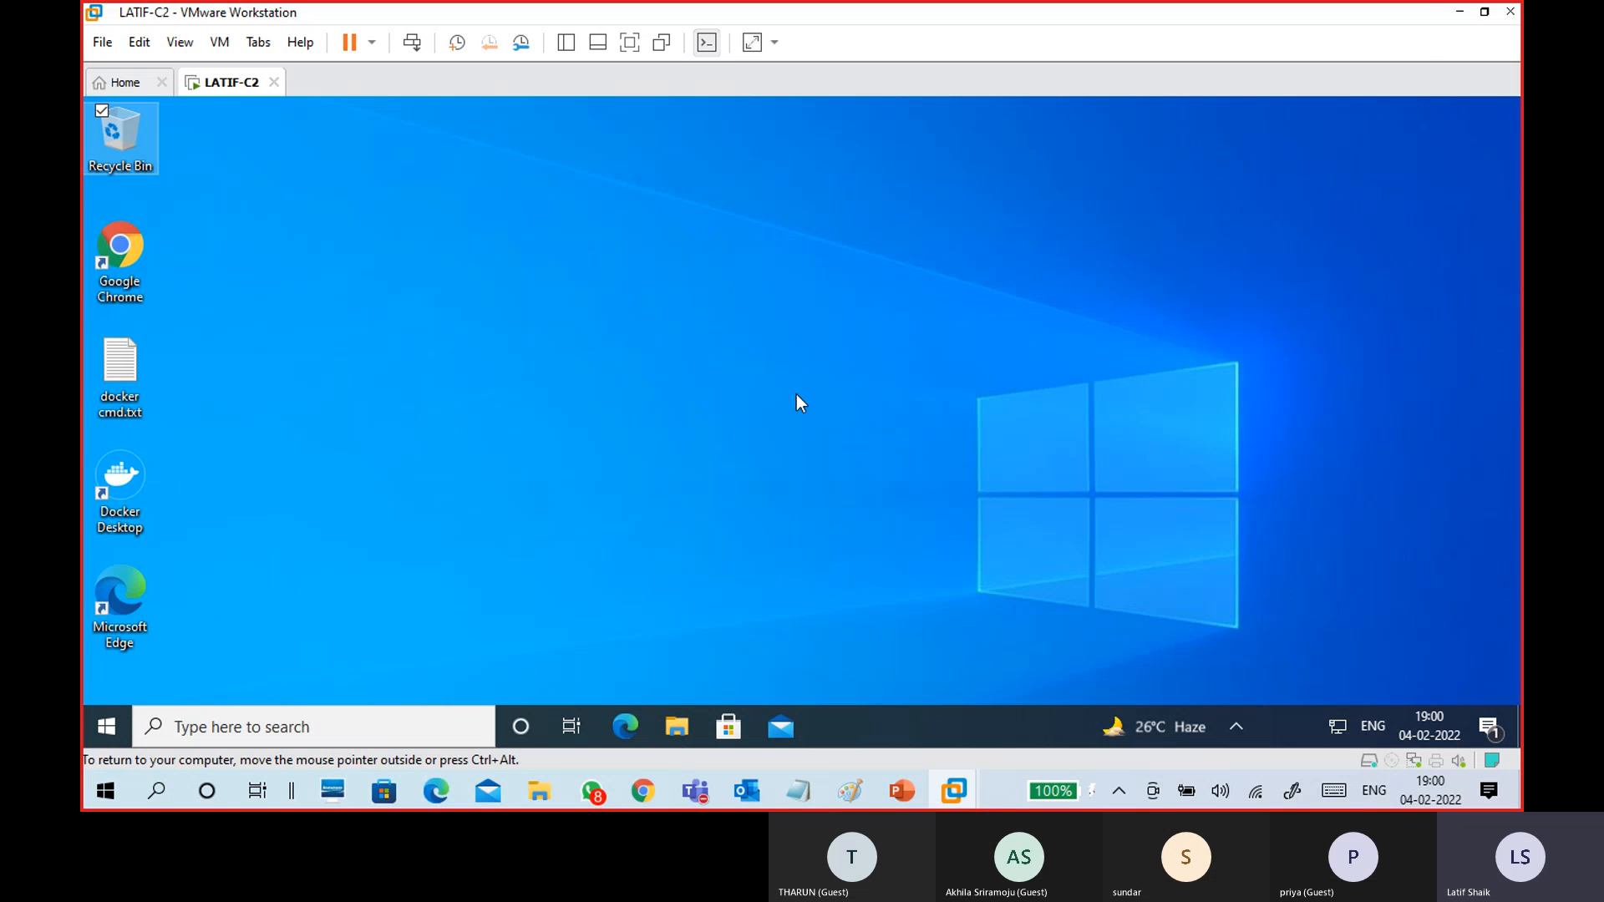
right_click(486, 309)
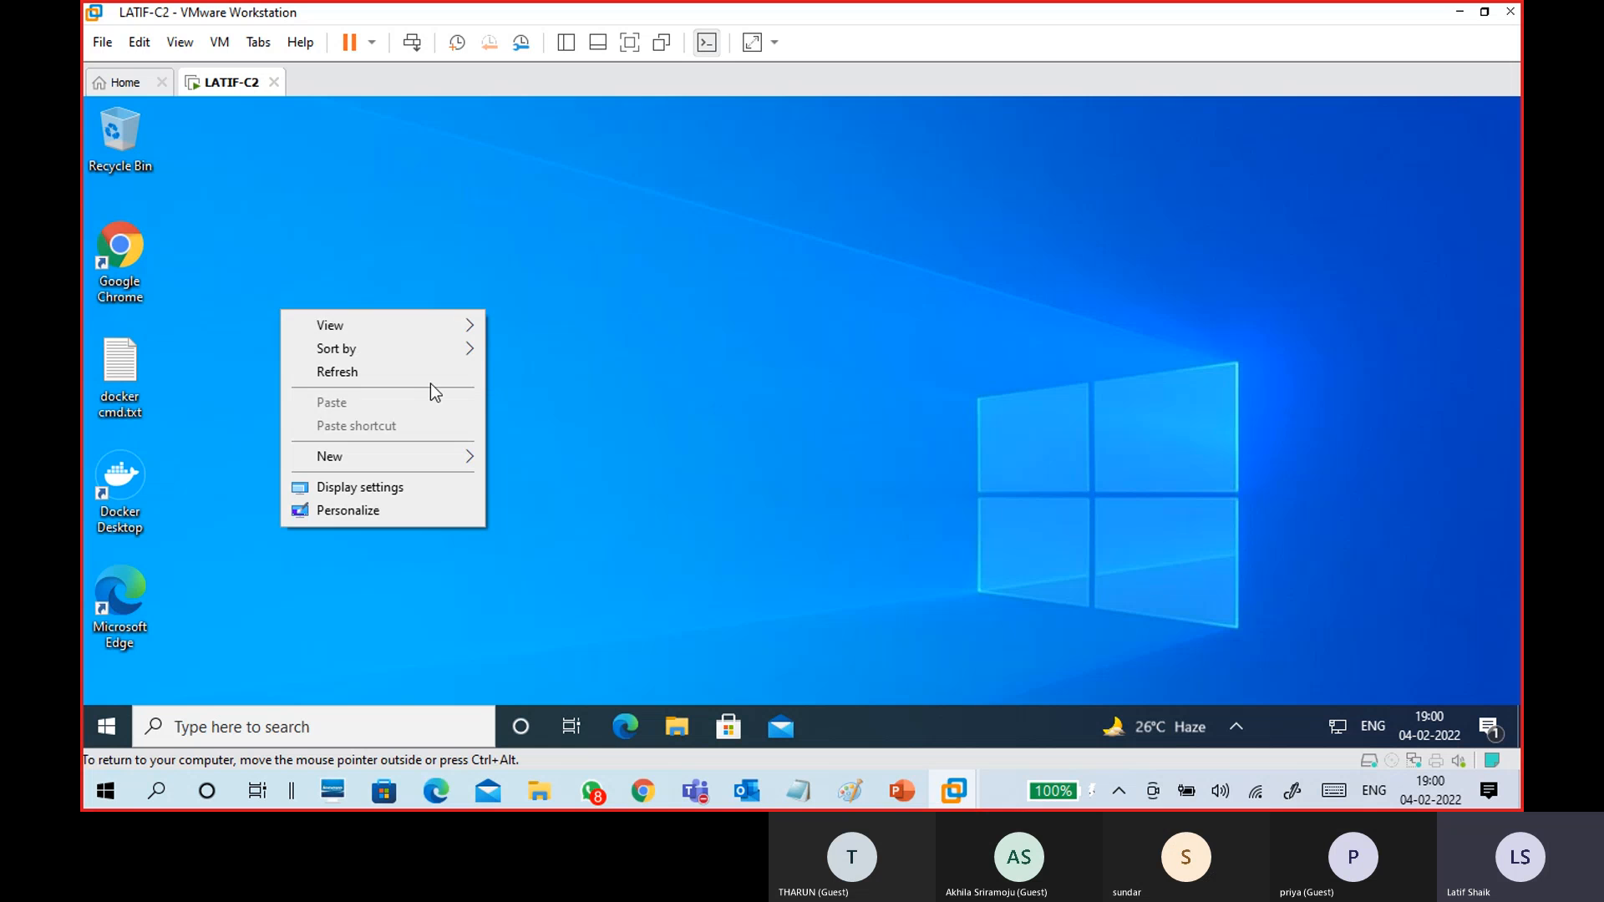
left_click(455, 381)
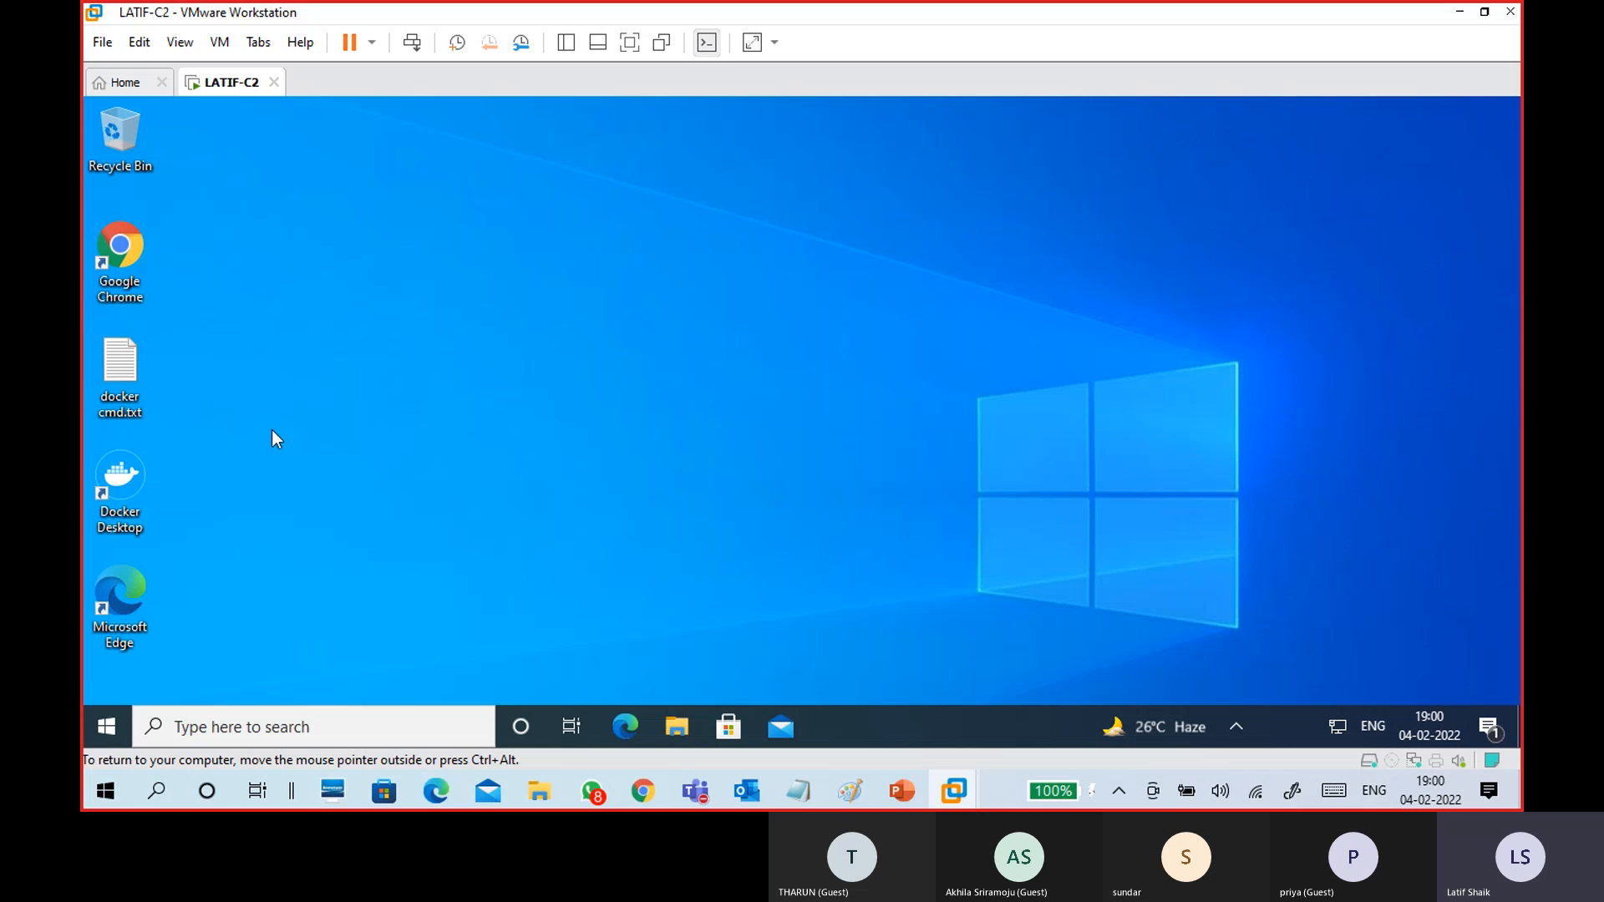
left_click(143, 354)
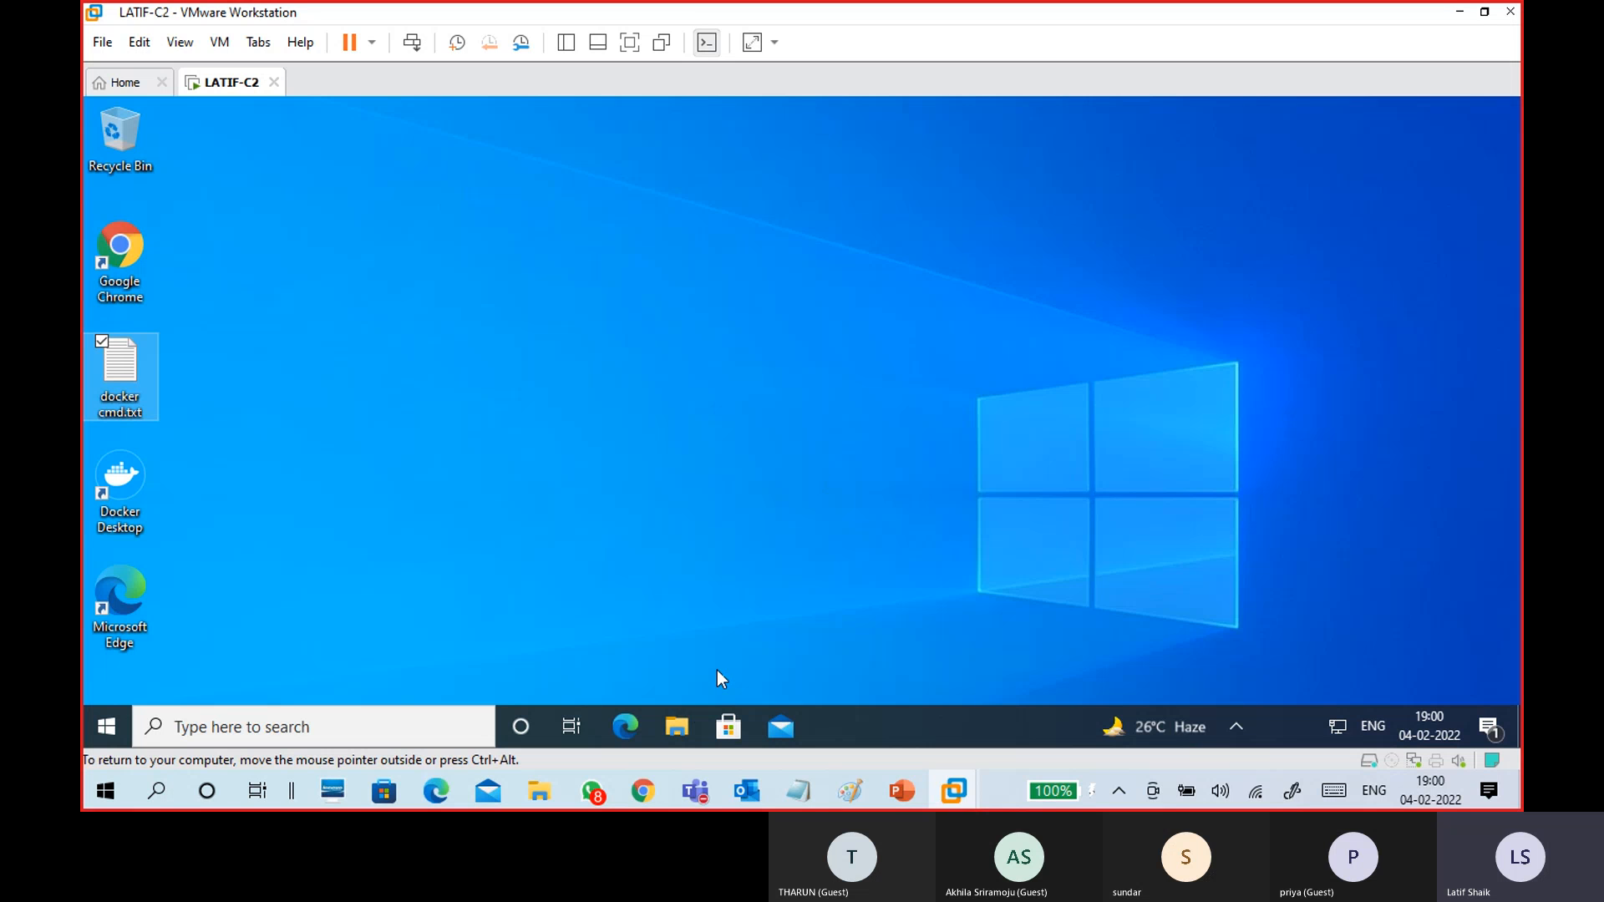
Open the DESKTOP-R12LBP2 backup on New Volume (E:) from File Explorer and choose to restore my files from this backup.
left_click(676, 727)
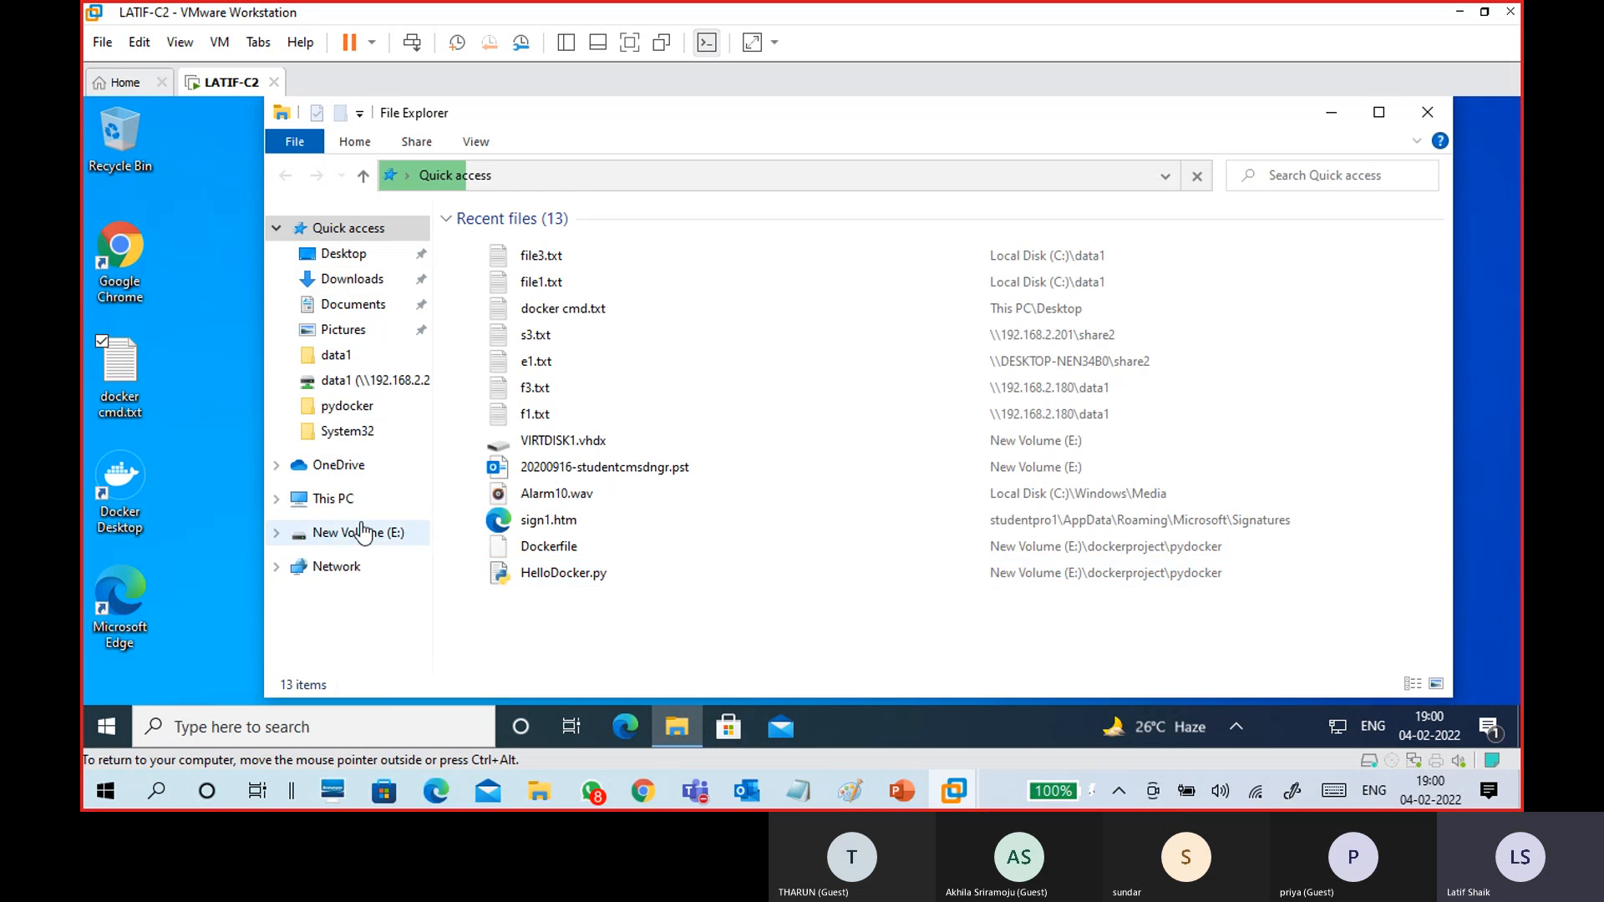
left_click(346, 498)
left_click(369, 539)
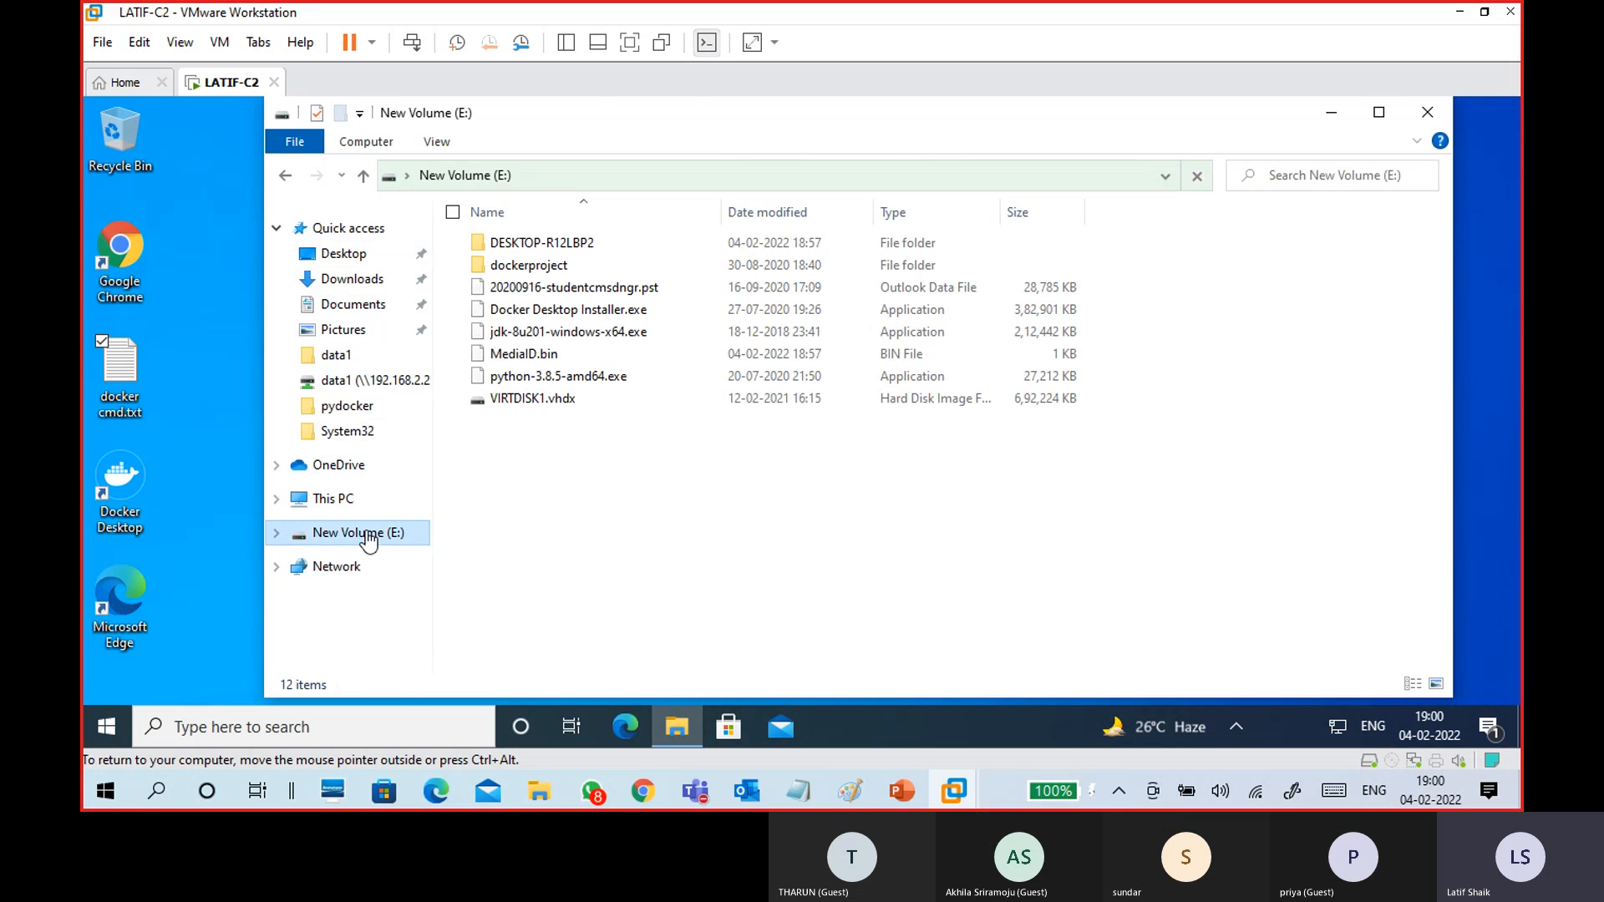
left_click(558, 244)
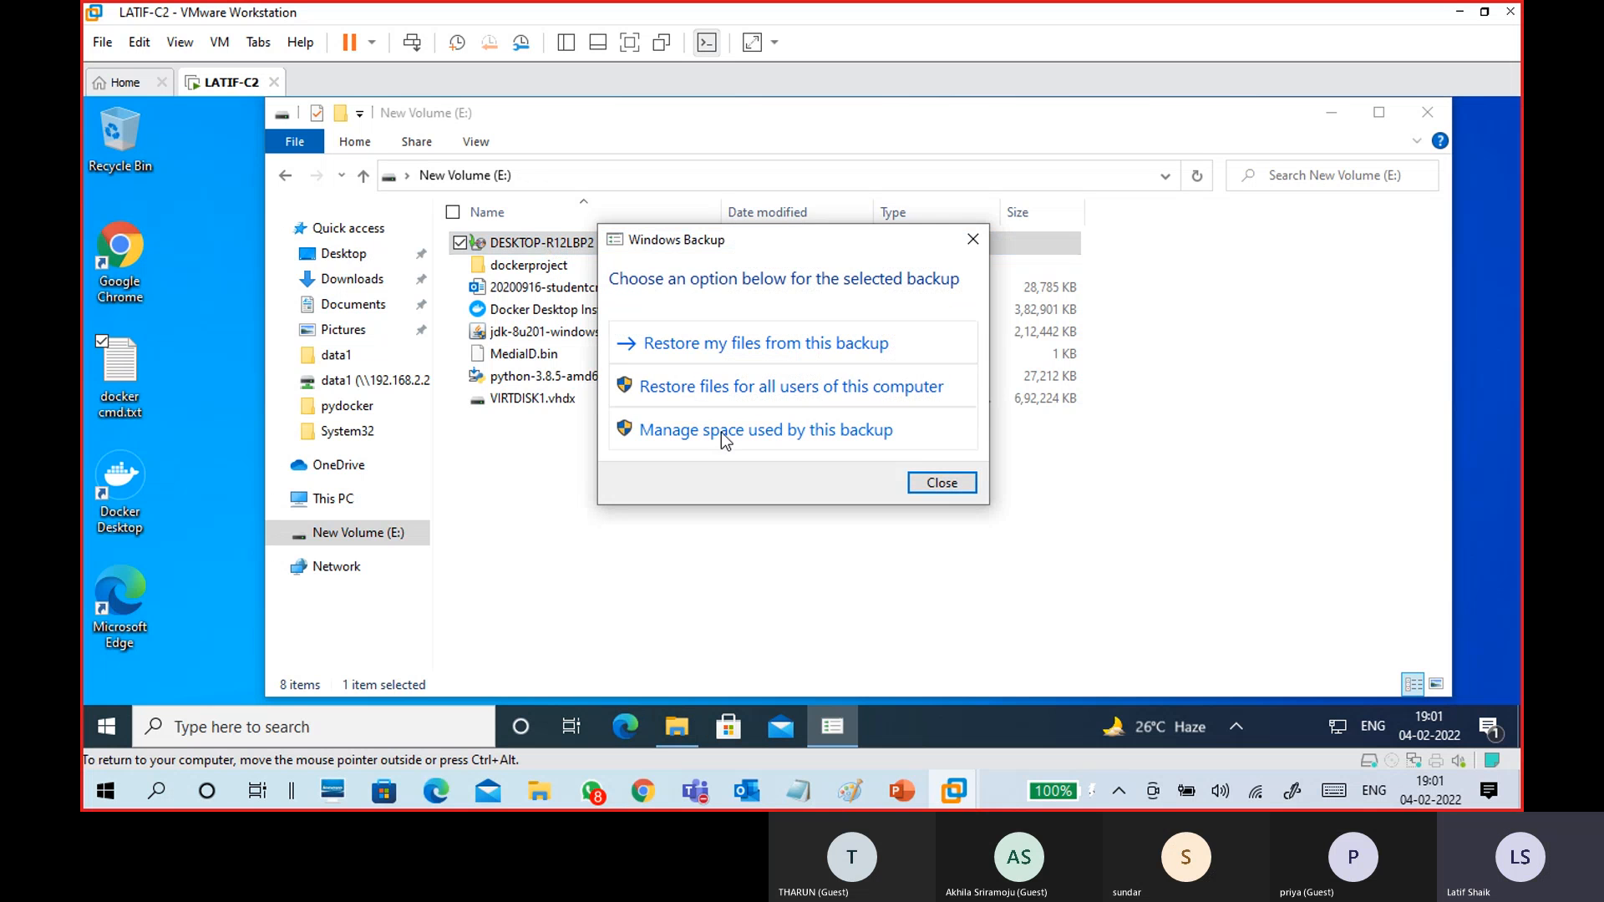
left_click(735, 351)
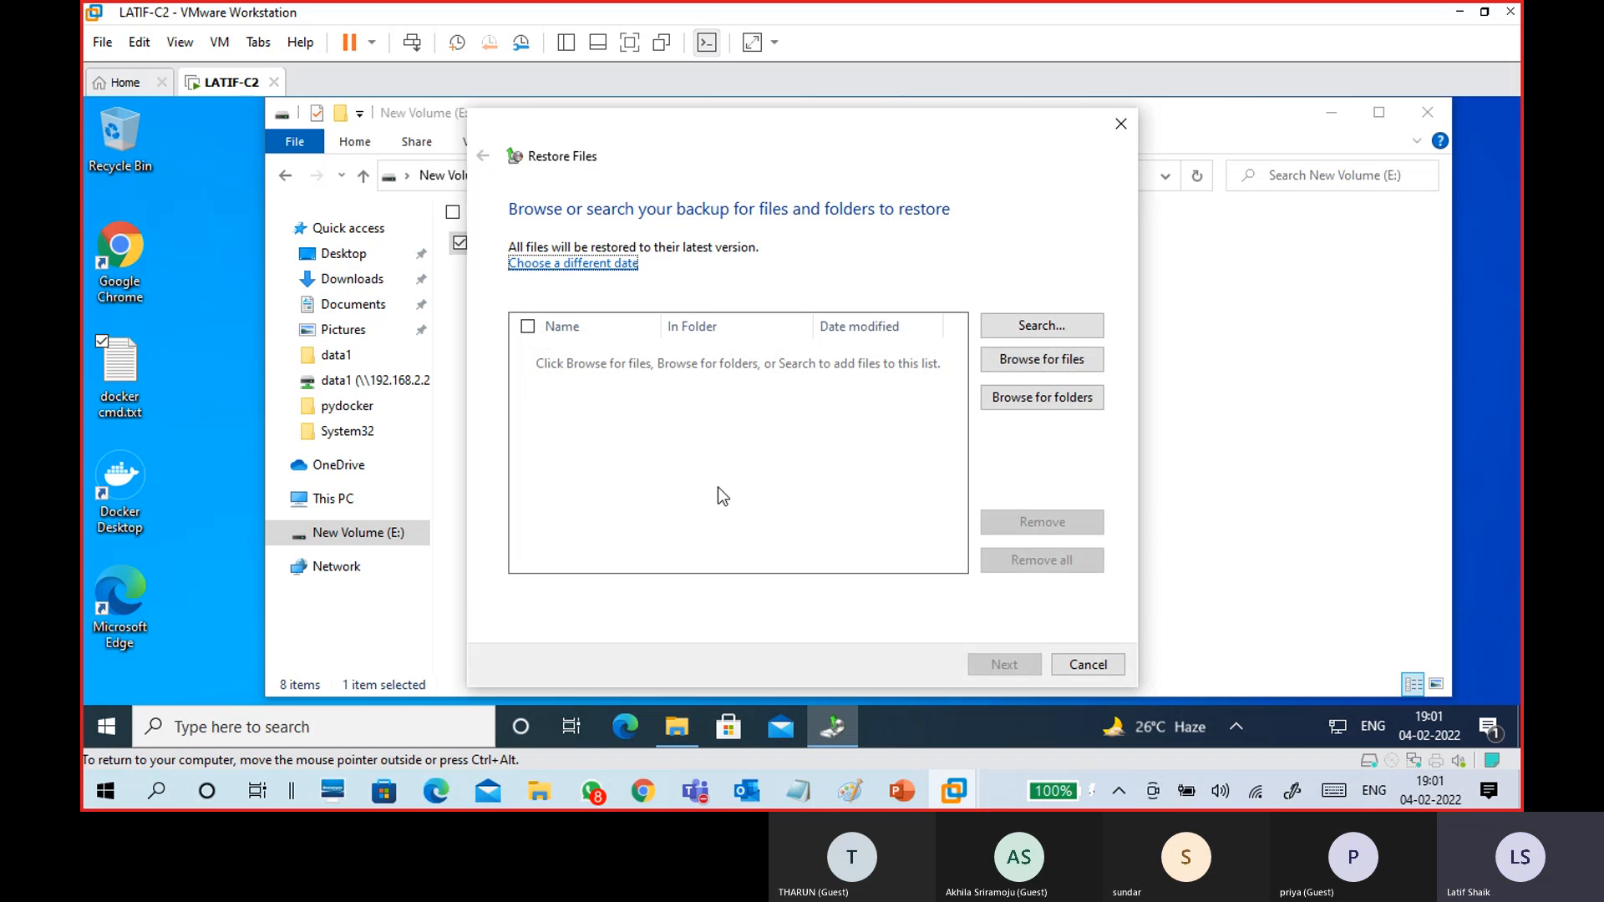
Browse the backup of C: into the data1 folder for files to restore, and cancel the restore wizard.
left_click(1035, 396)
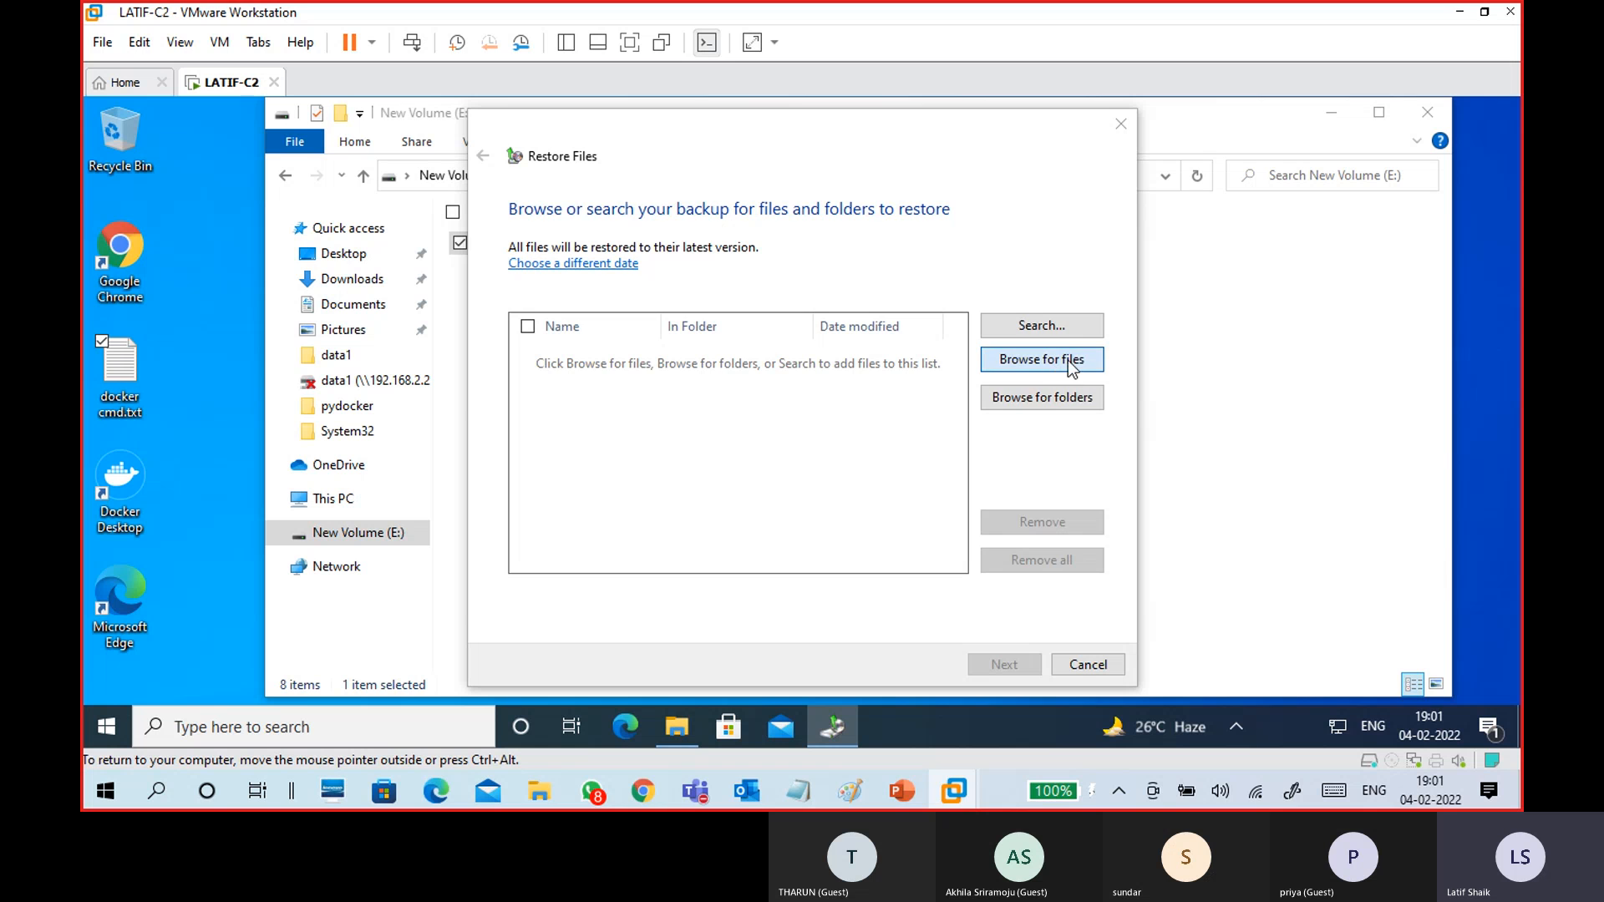
left_click(793, 296)
double_click(790, 287)
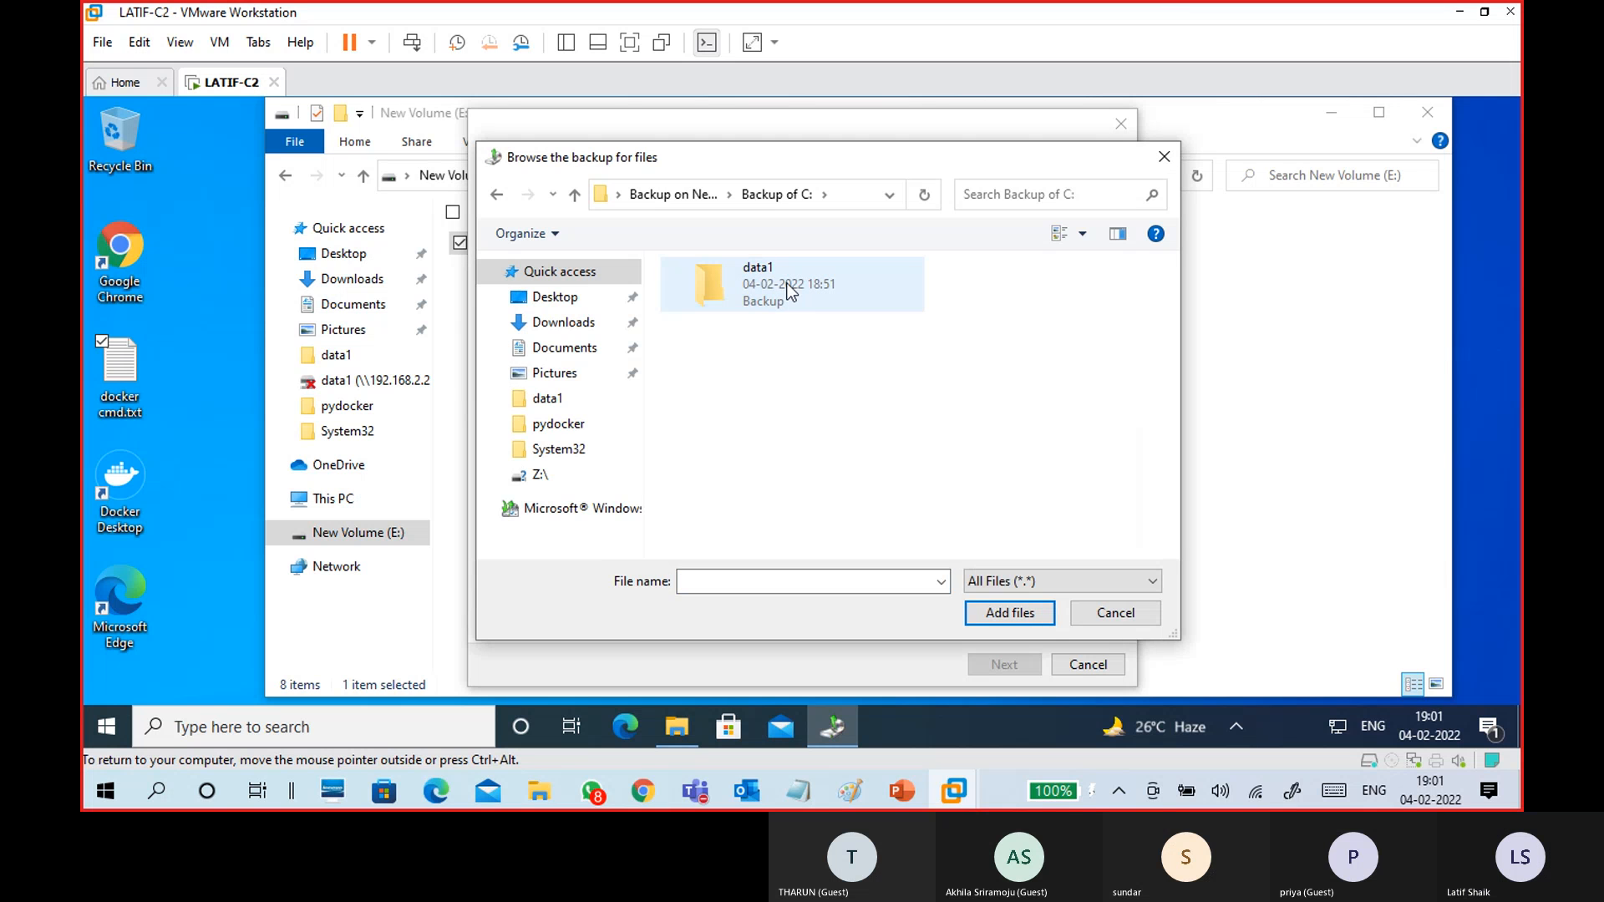
double_click(790, 288)
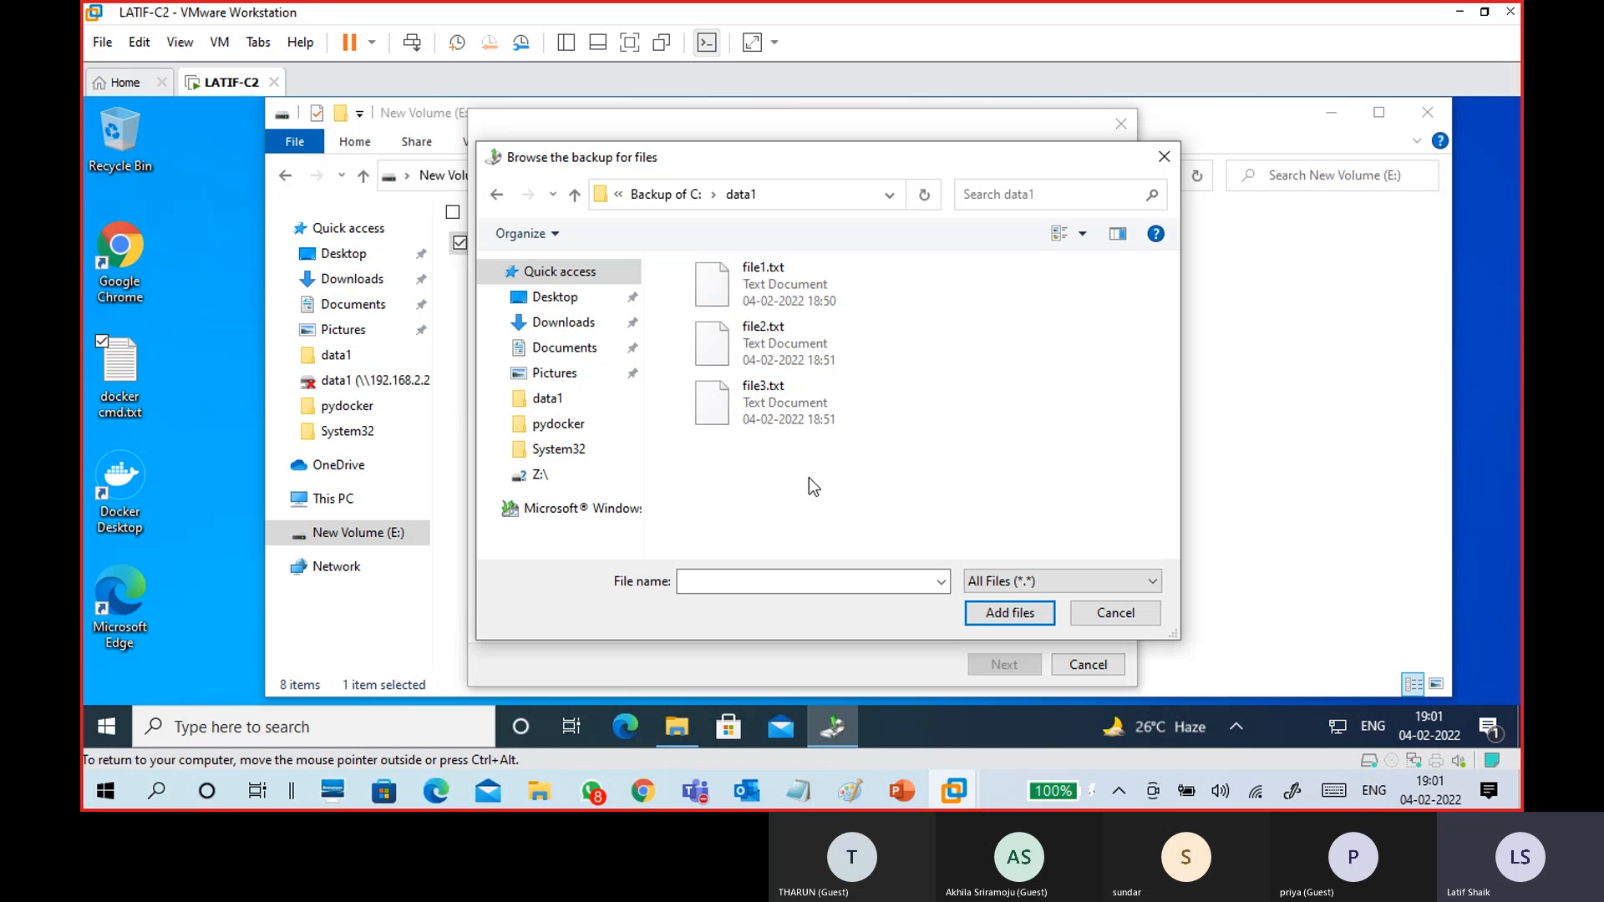
left_click(1107, 617)
left_click(1081, 668)
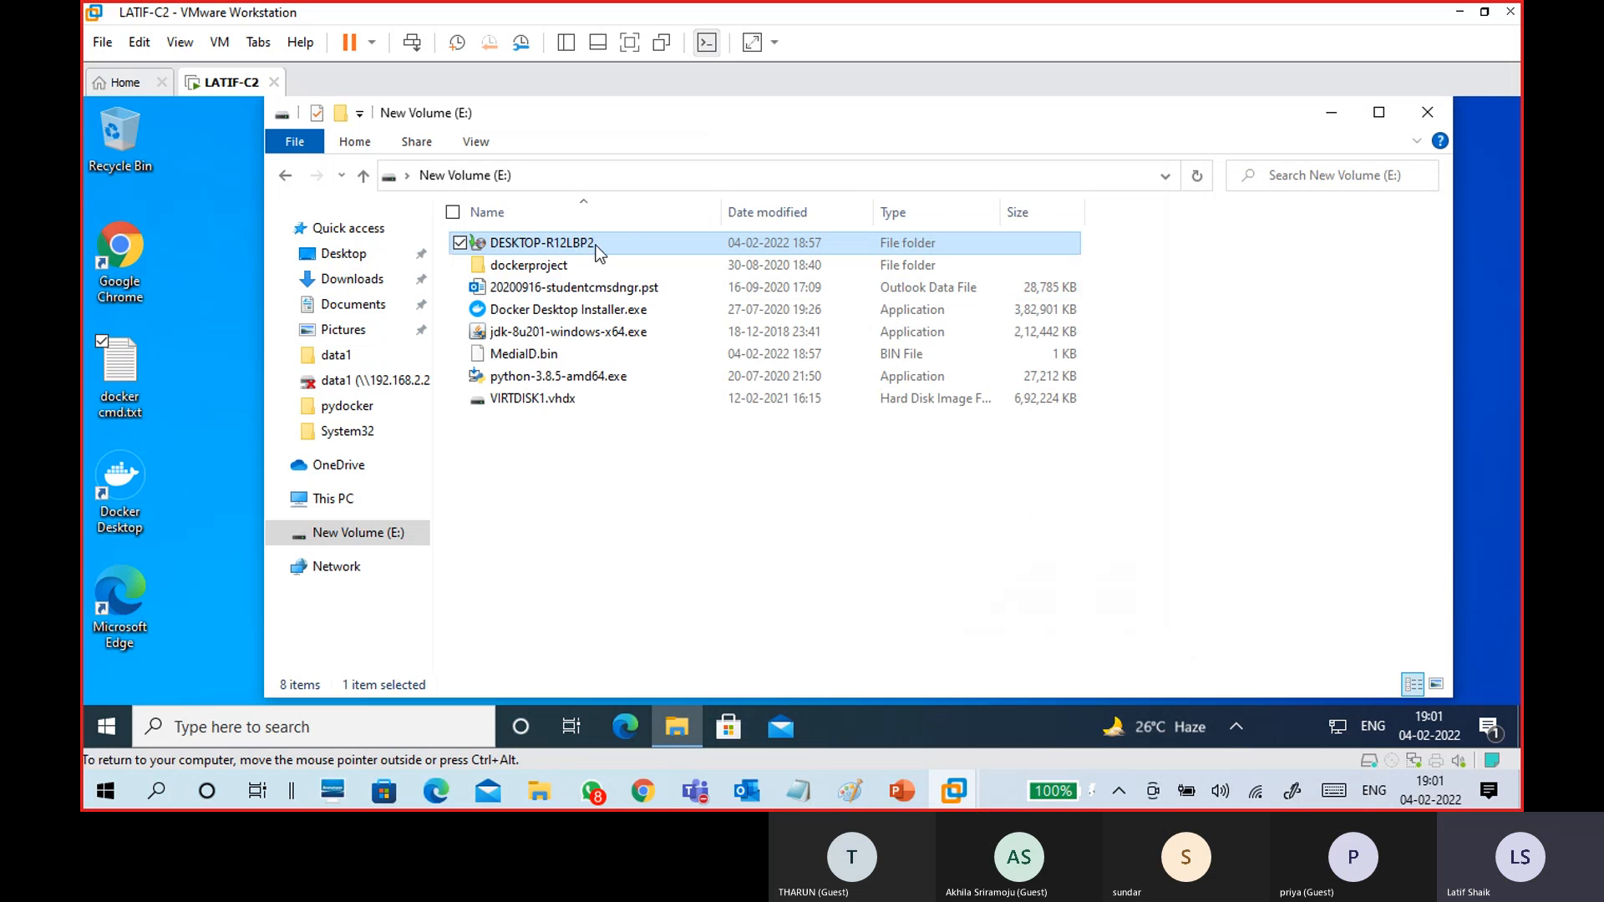
Close the New Volume (E:) File Explorer window and return to an empty desktop with nothing selected.
left_click(655, 562)
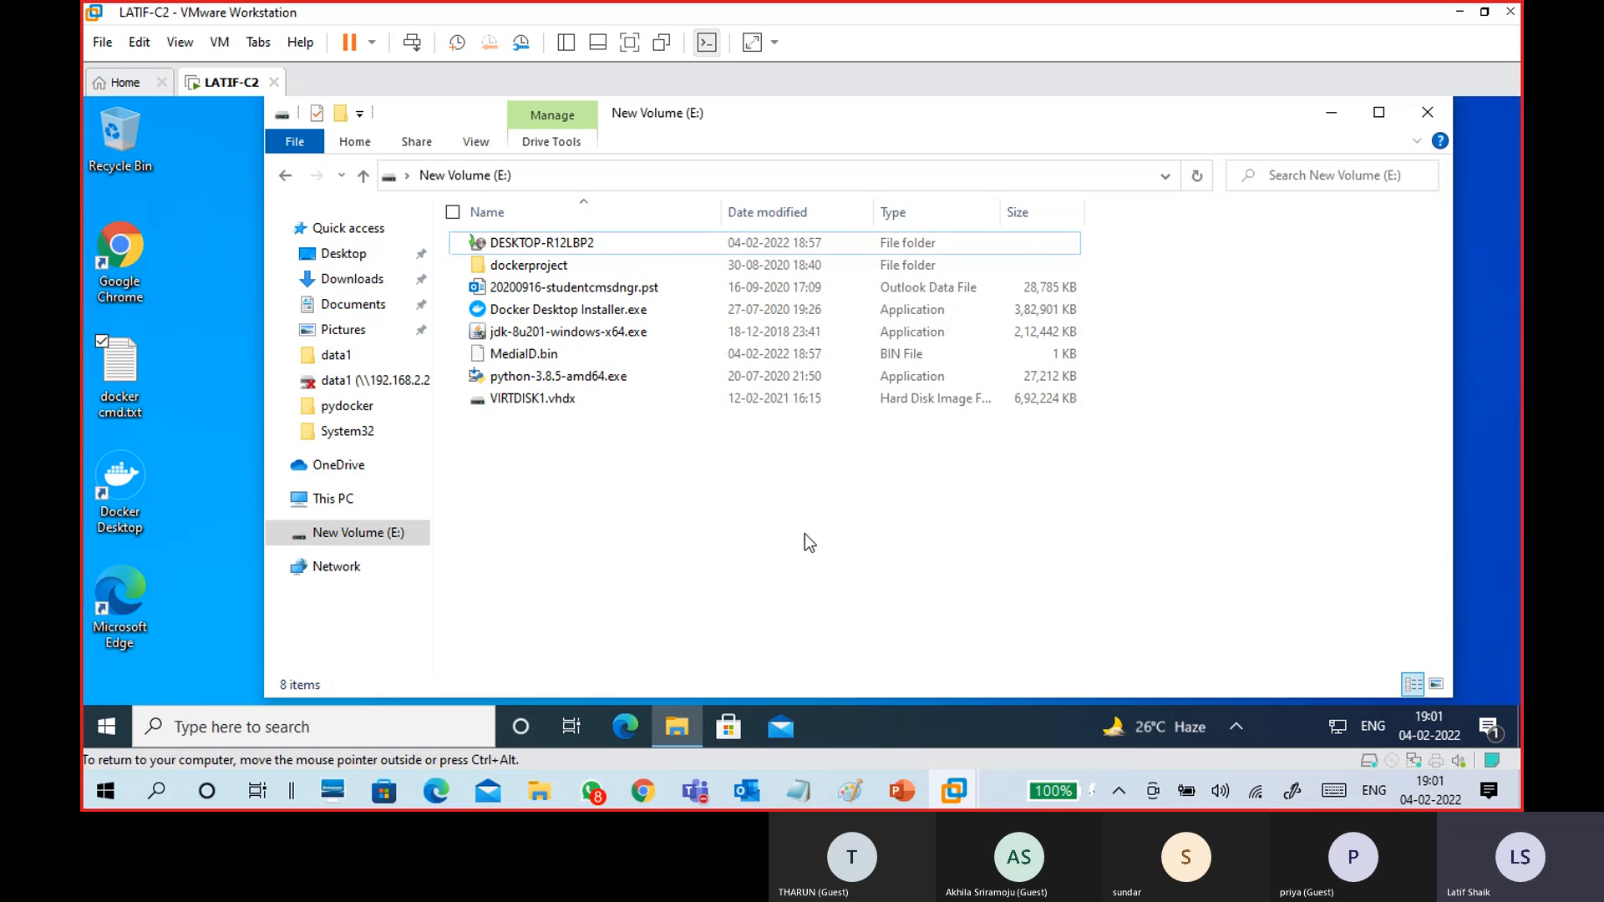
left_click(1427, 113)
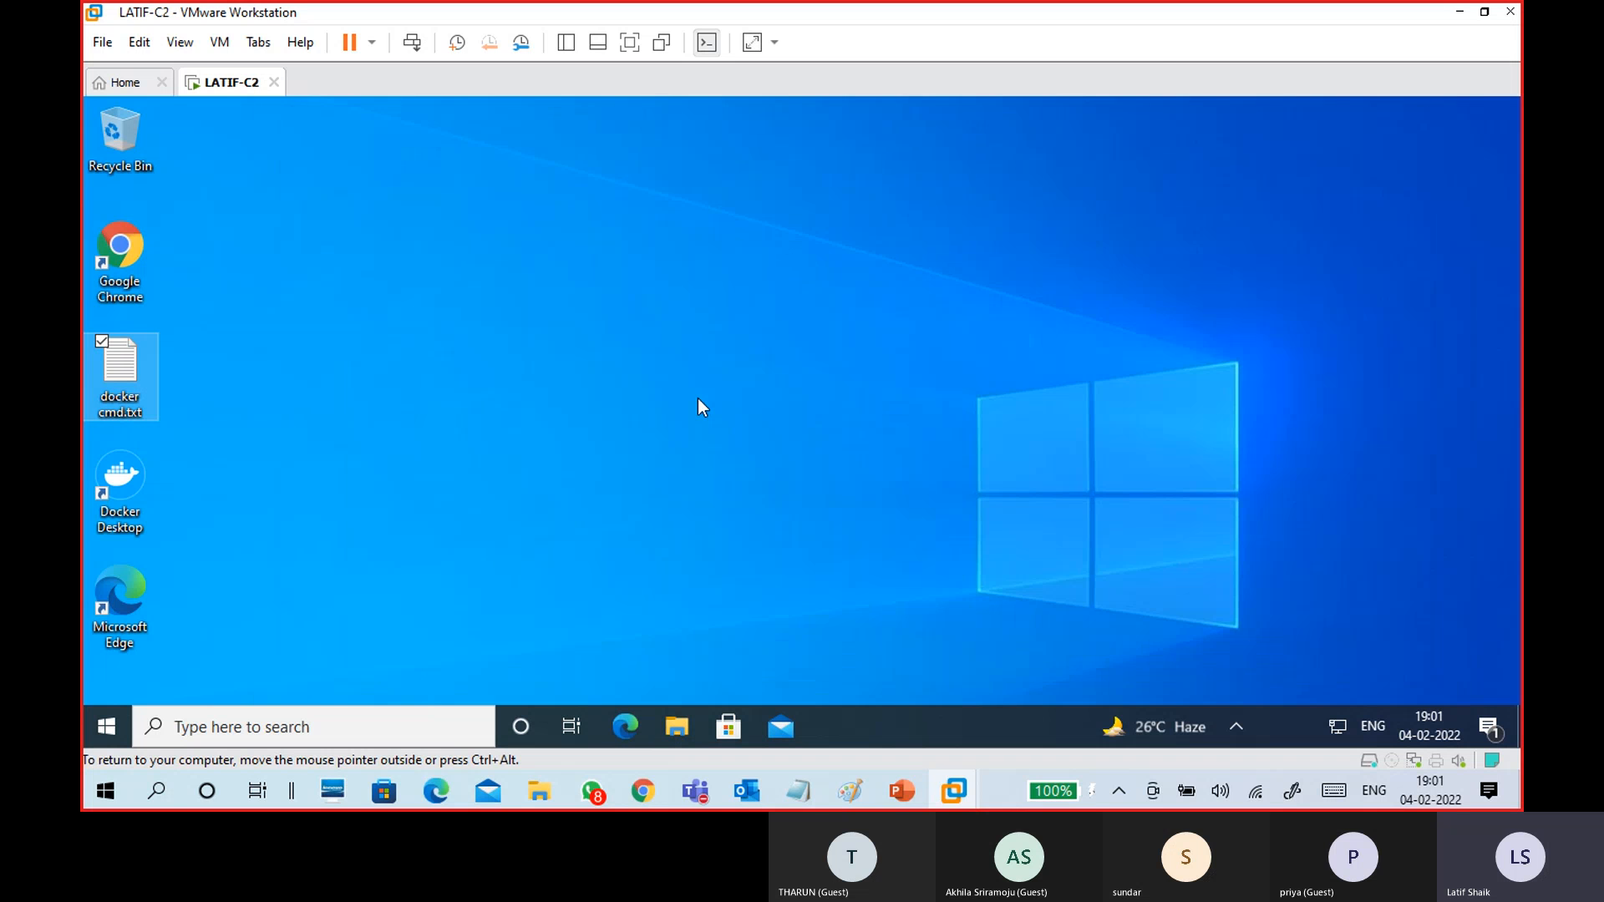
right_click(647, 366)
left_click(614, 419)
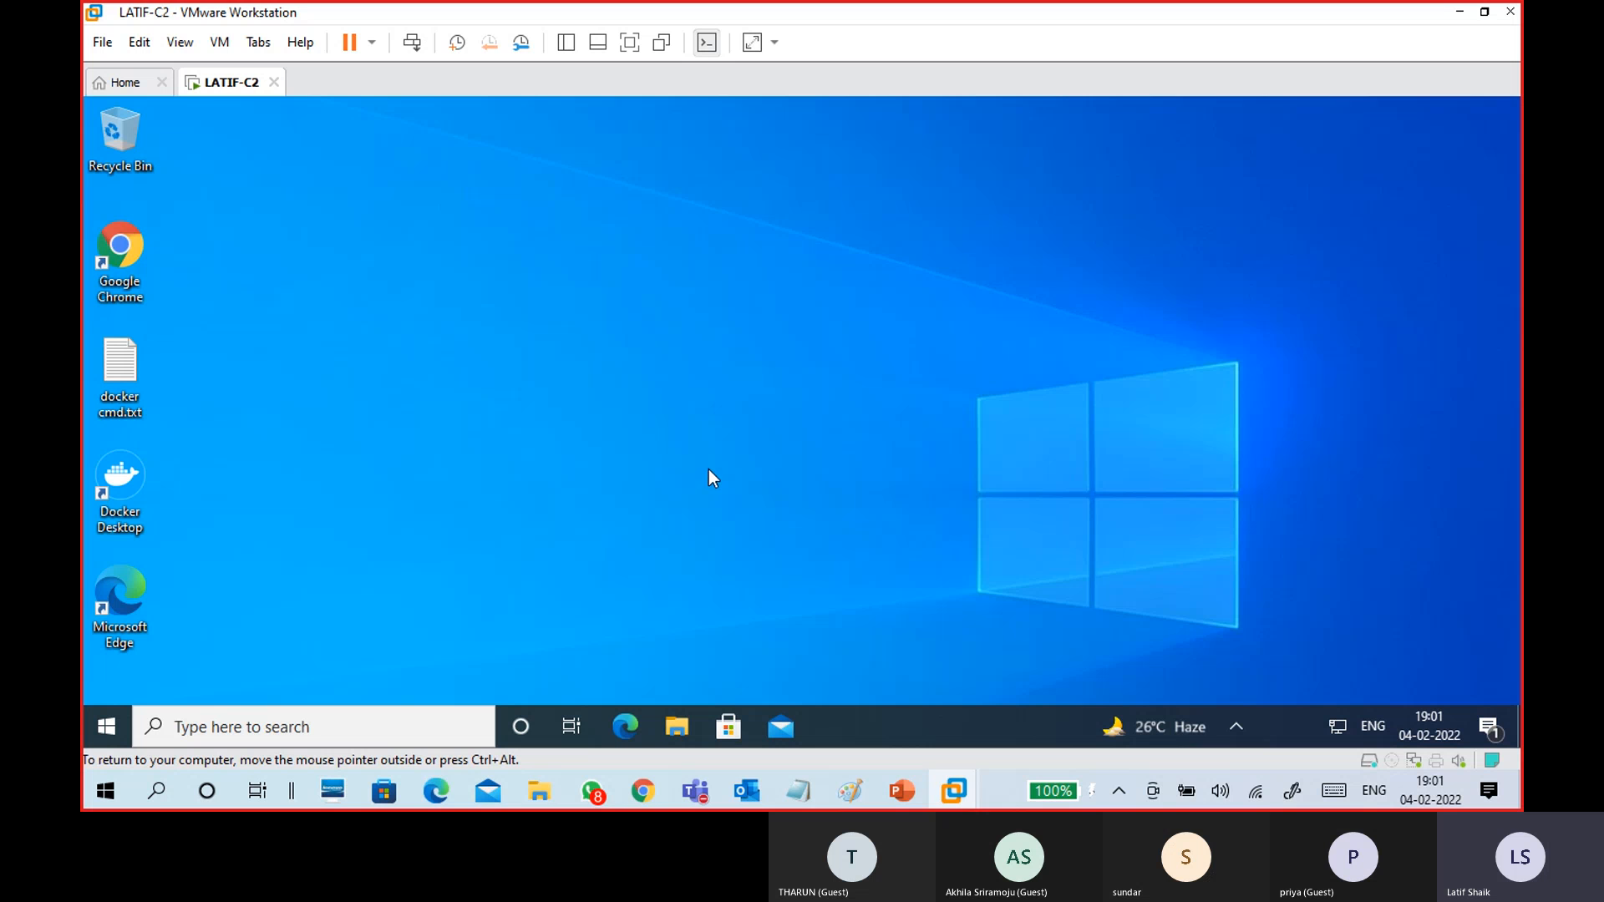
left_click(107, 727)
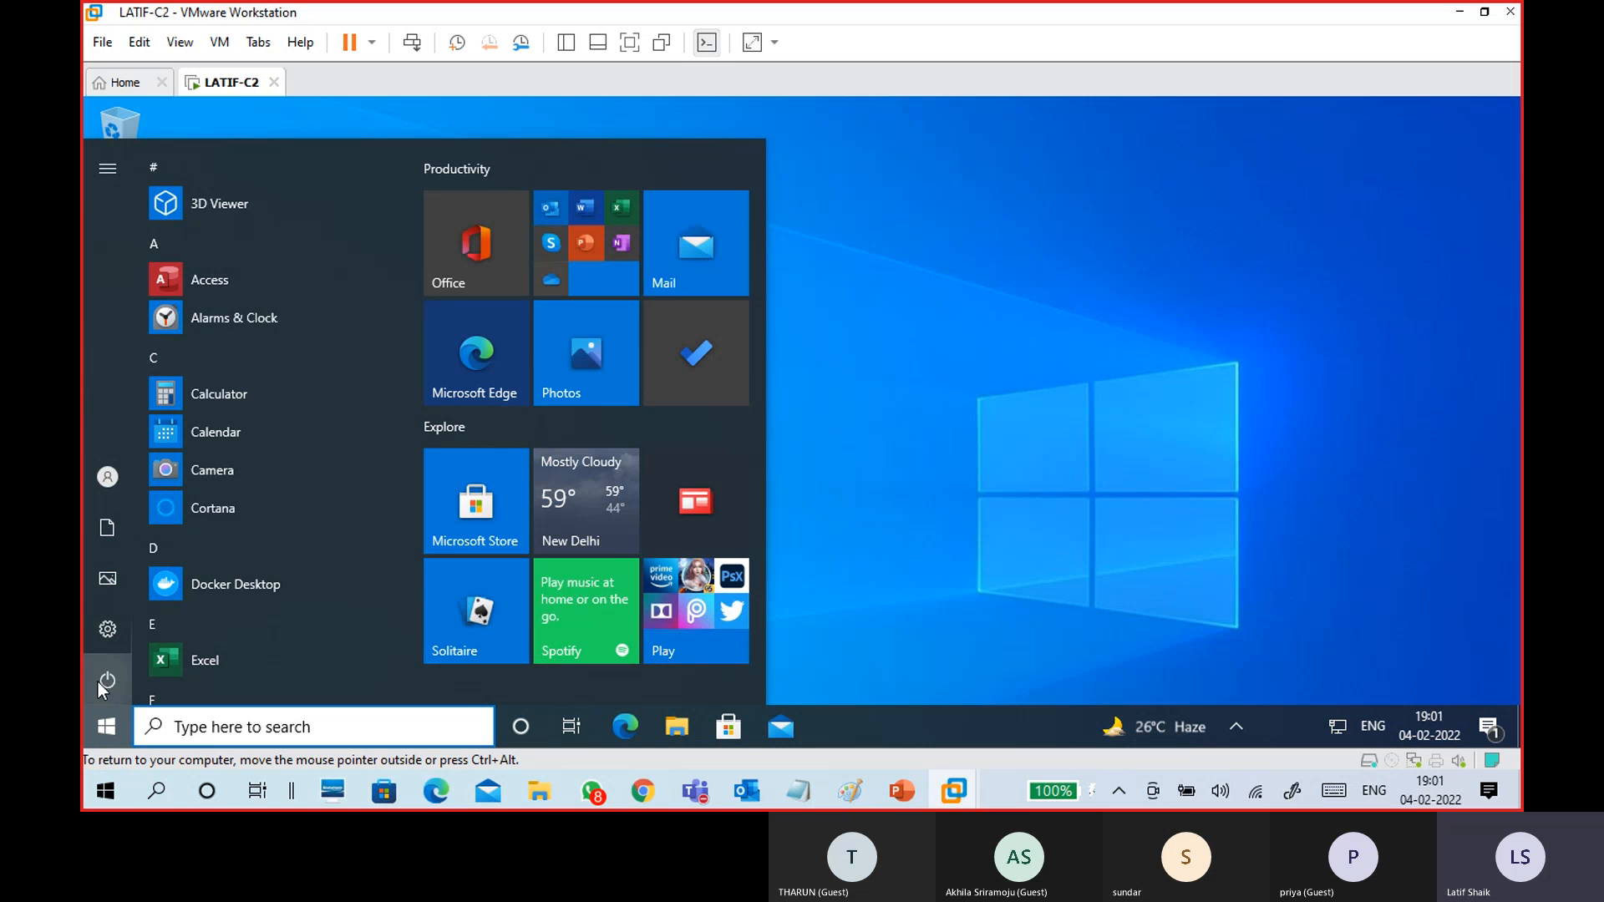
left_click(104, 680)
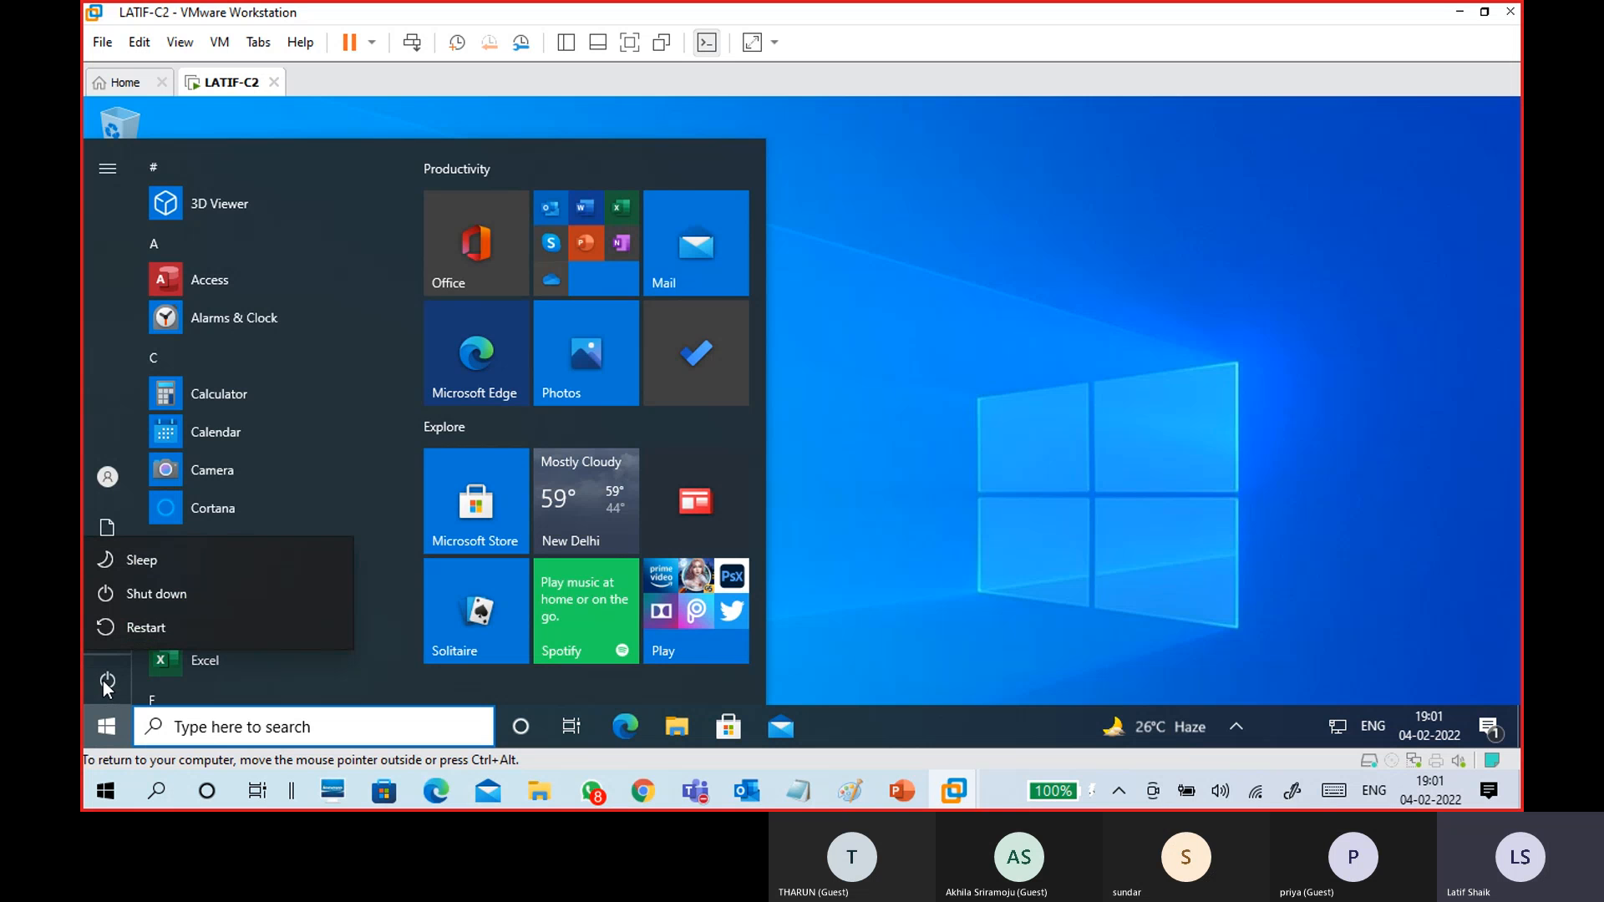
left_click(1310, 221)
left_click(1382, 153)
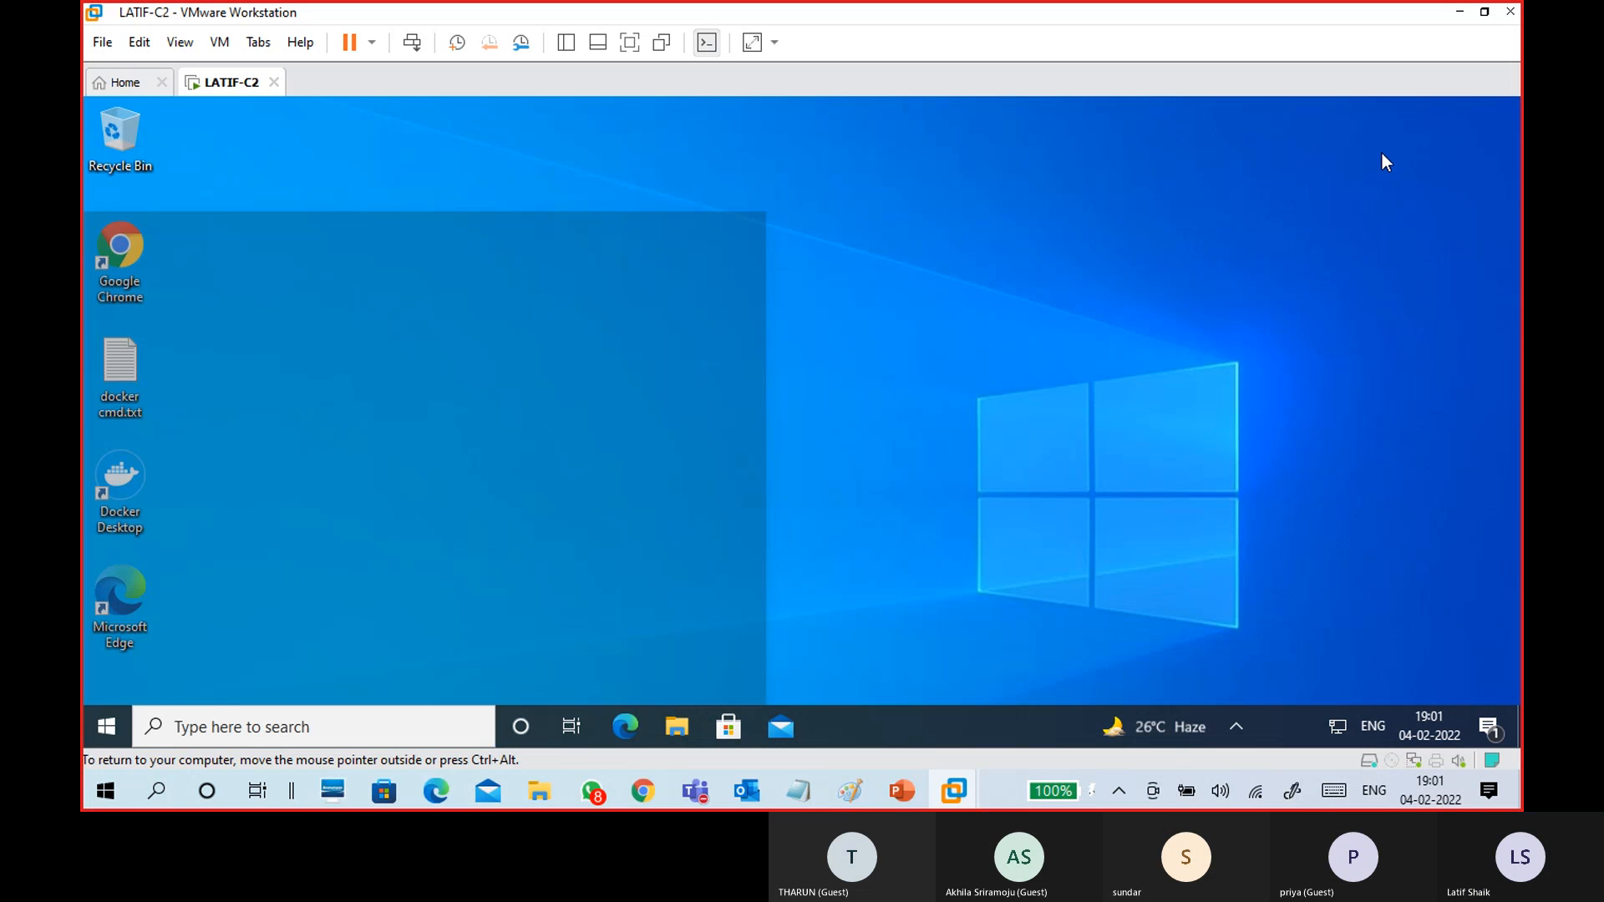
left_click(98, 733)
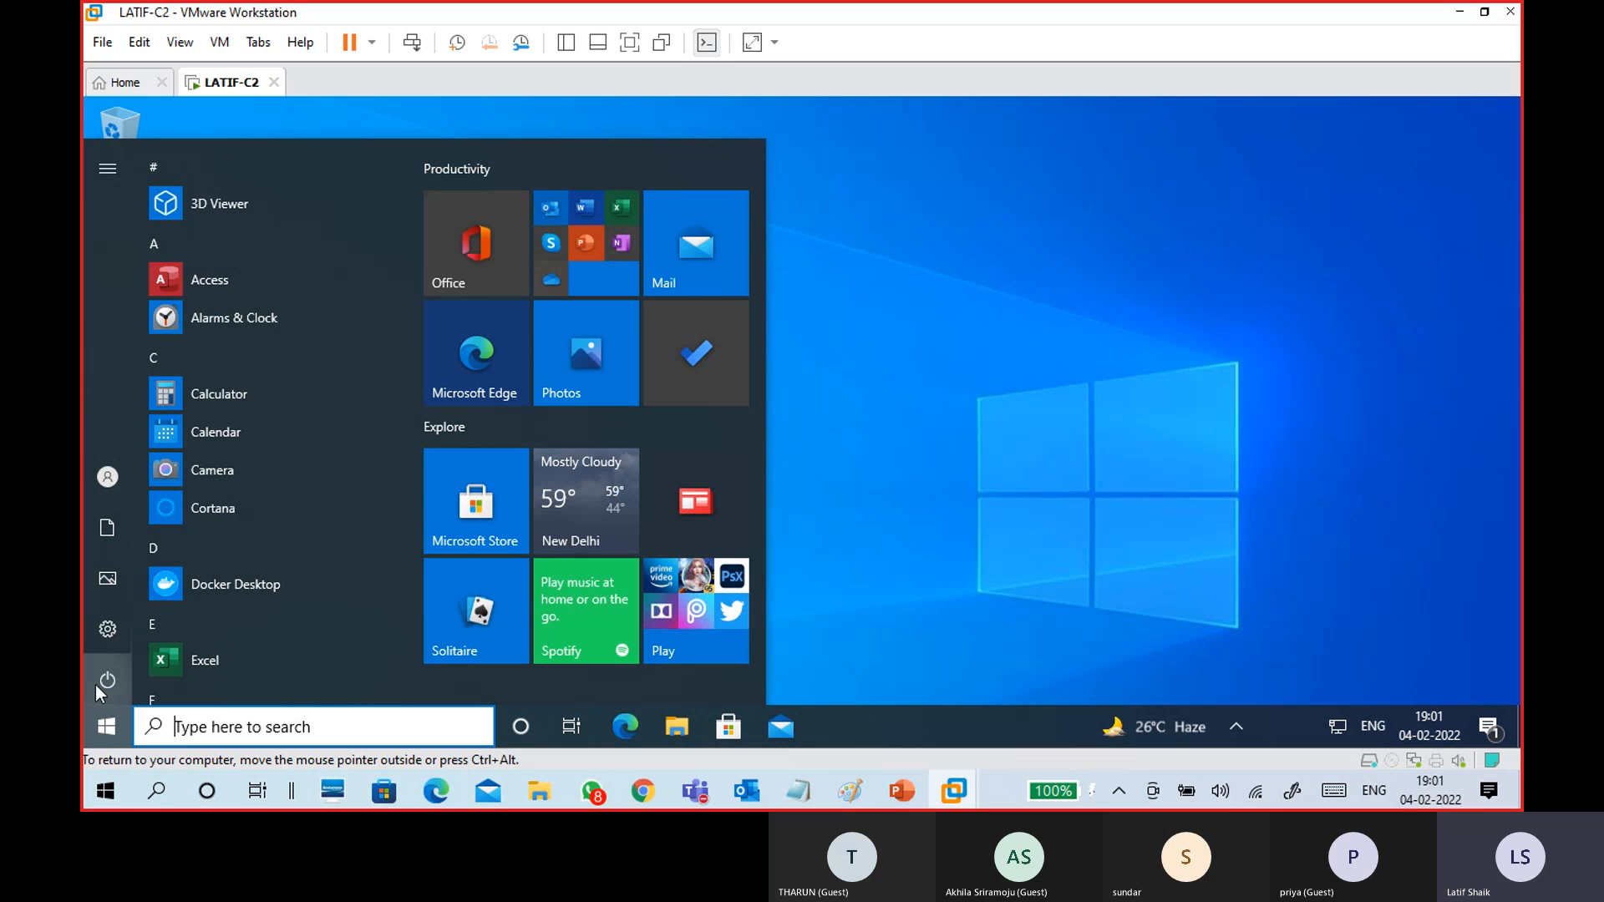
left_click(107, 681)
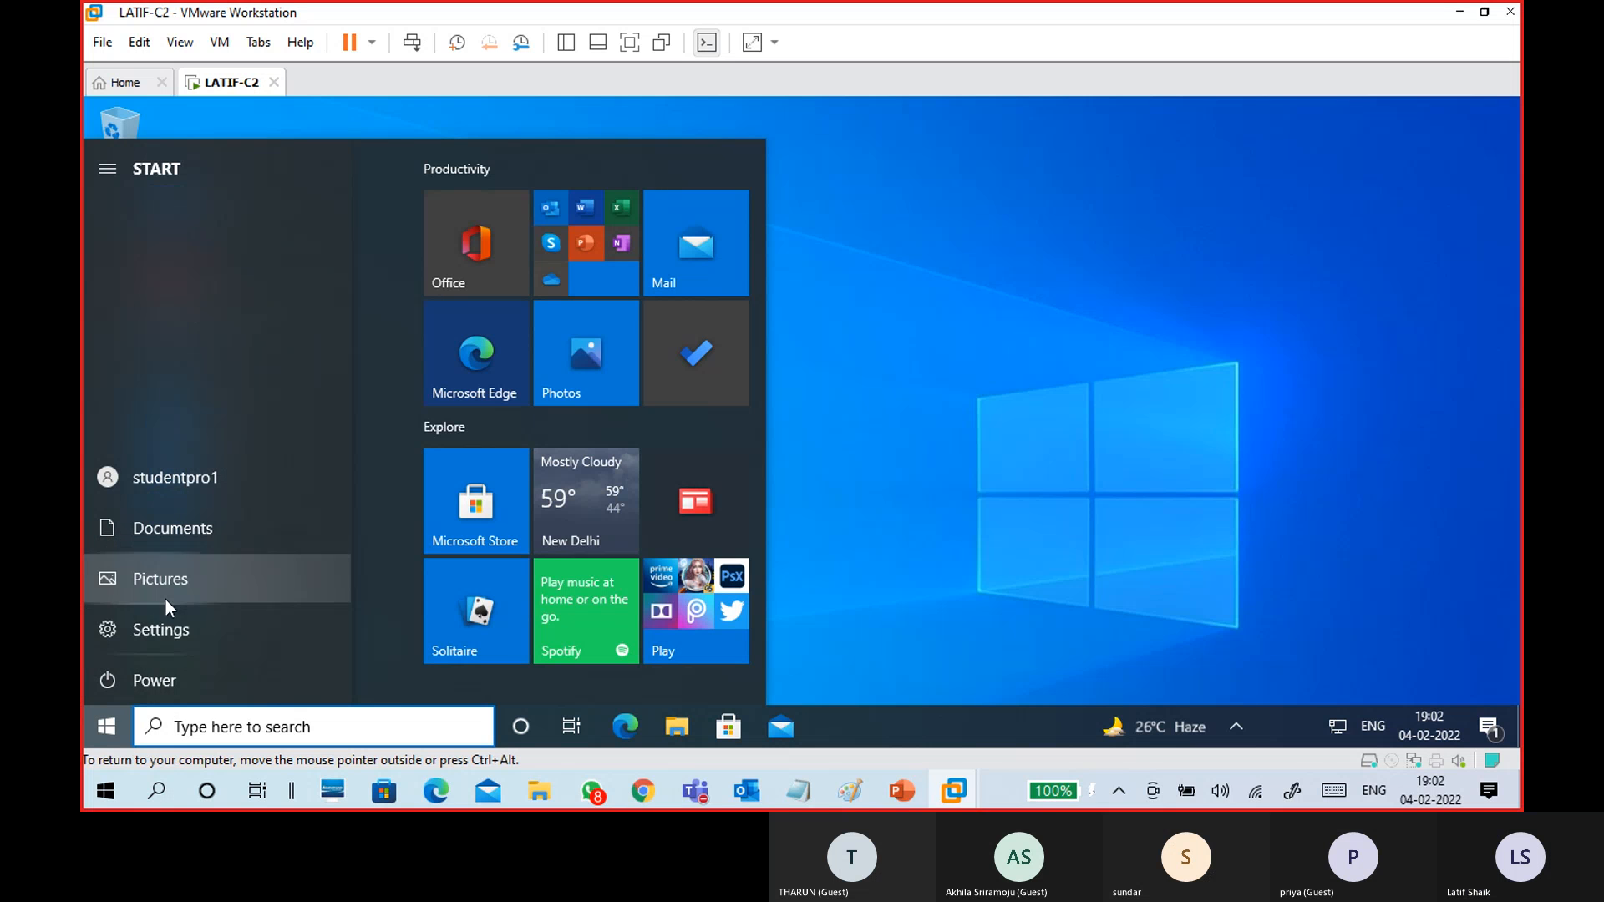
Switch to 04-02 backup.txt in Notepad and add the line "backup in win 10" under Backup, followed by a dashed separator line.
mouse_move(798, 790)
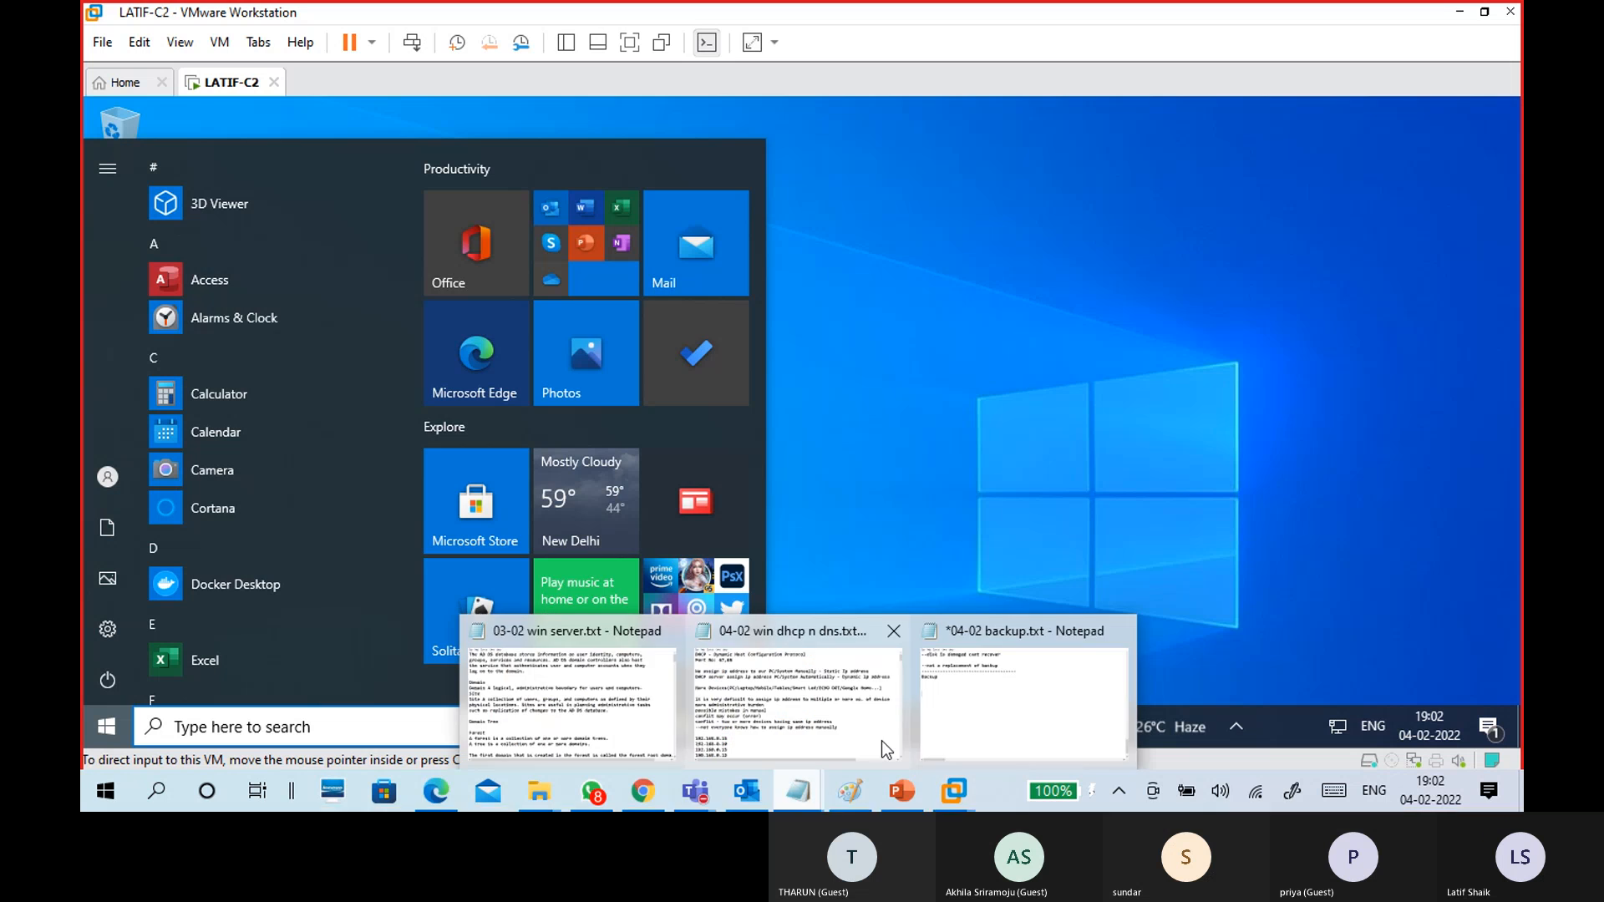
left_click(961, 718)
left_click(459, 275)
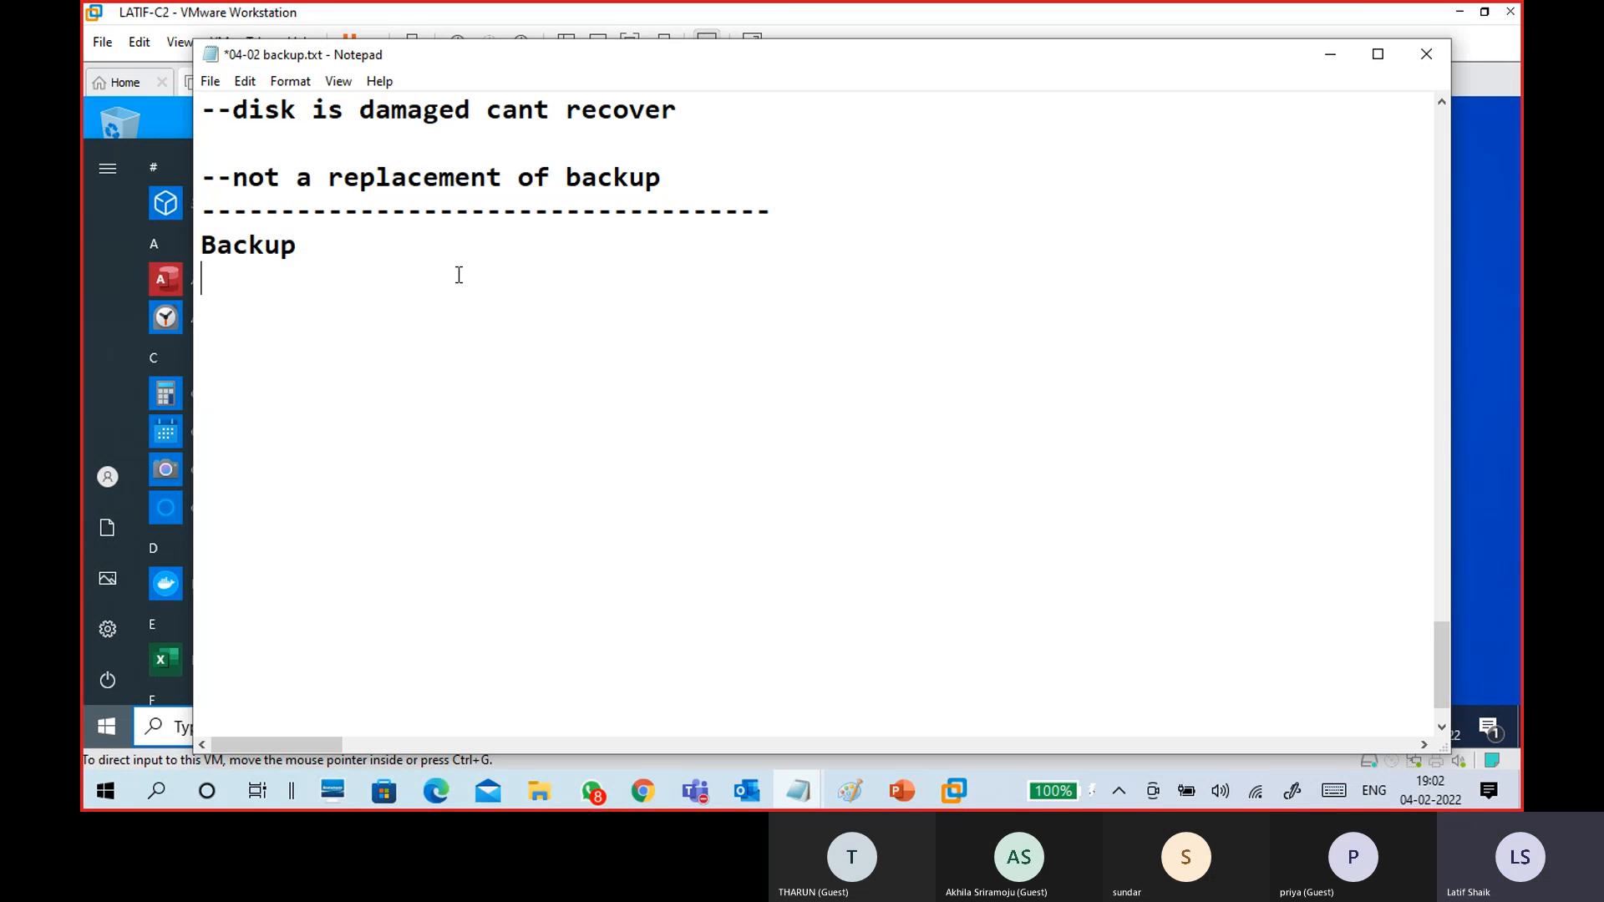
type("backi")
key("BackSpace")
type("up in win 10")
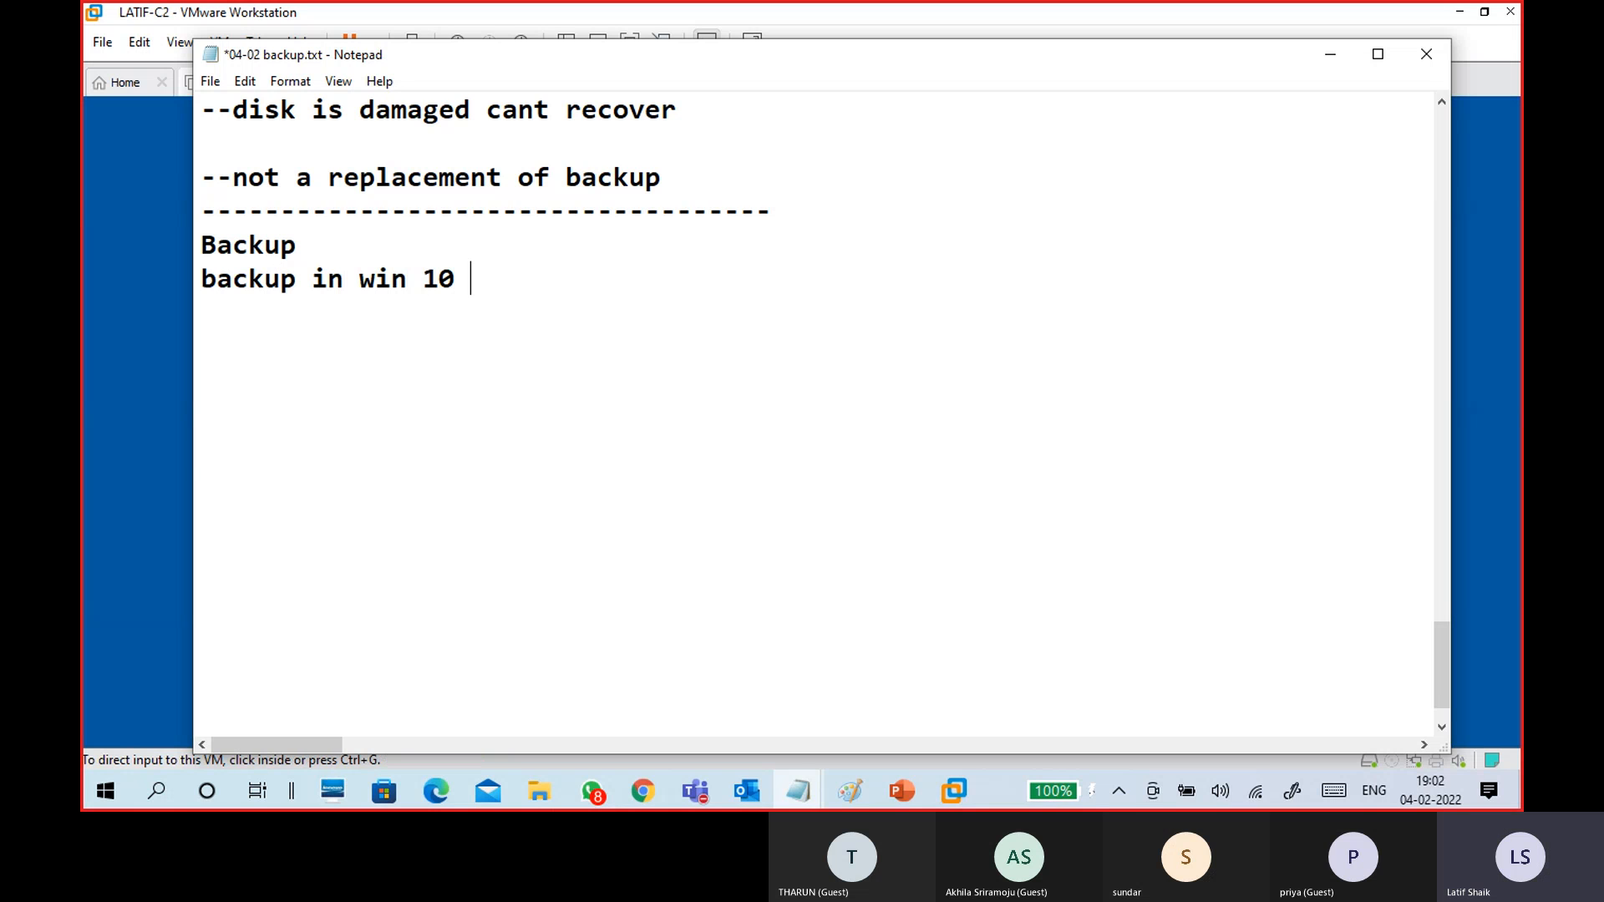
key("Return")
type("---------------------------")
scroll(491, 306, "down", 1)
key("Return")
key("Return")
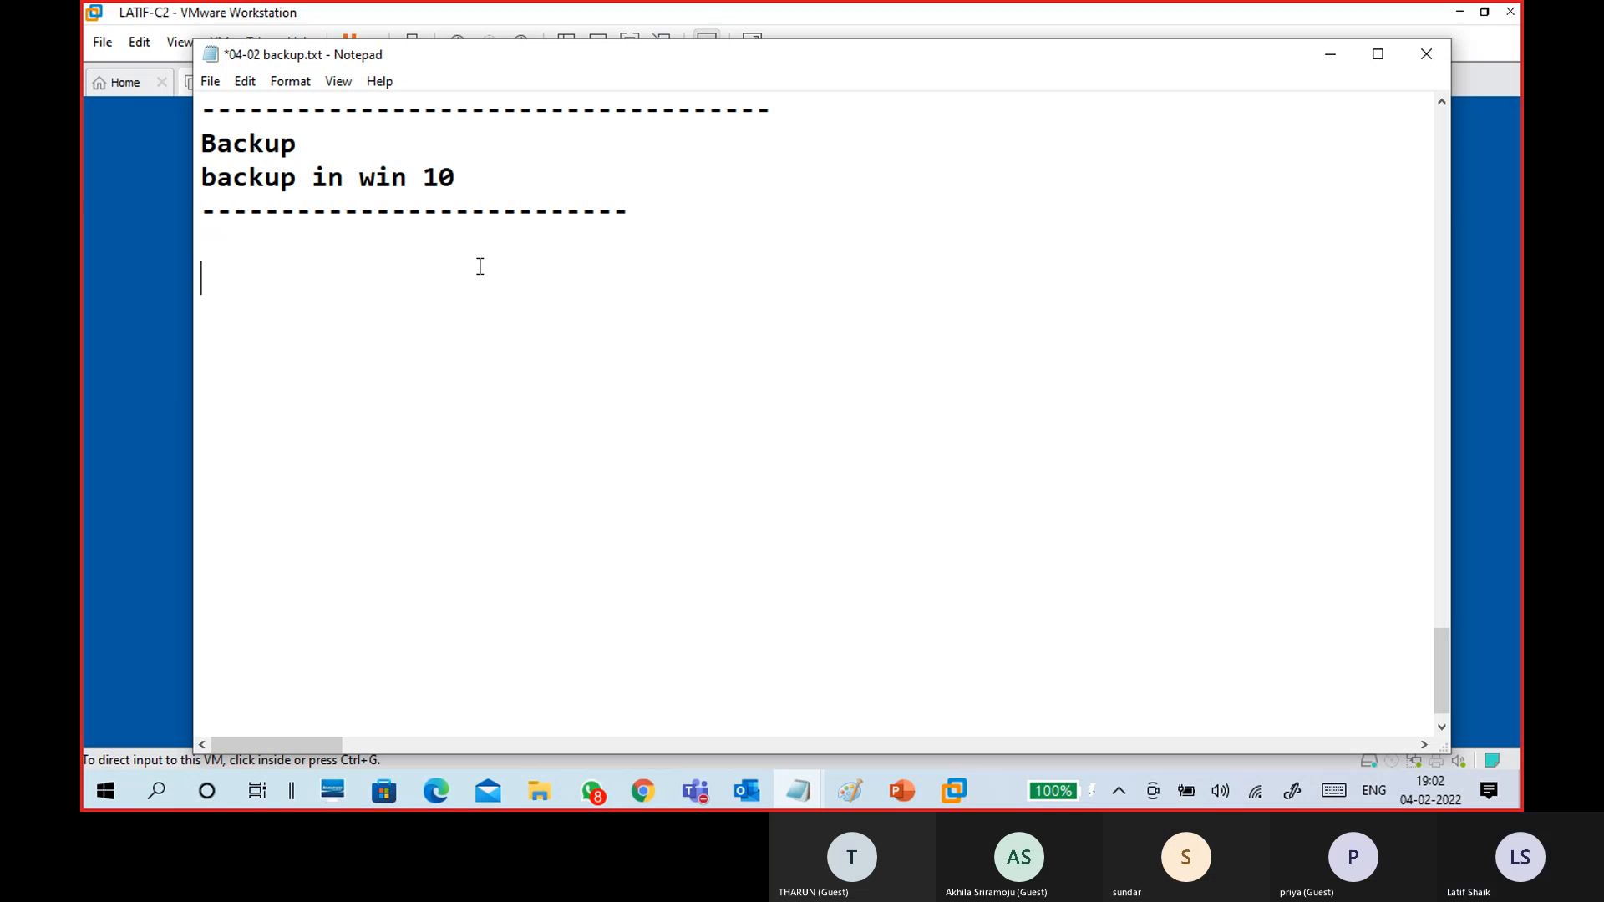
Switch to Paint and draw two separate rectangles side by side, one about 138 × 161 px and a smaller one about 72 × 89 px.
left_click(849, 791)
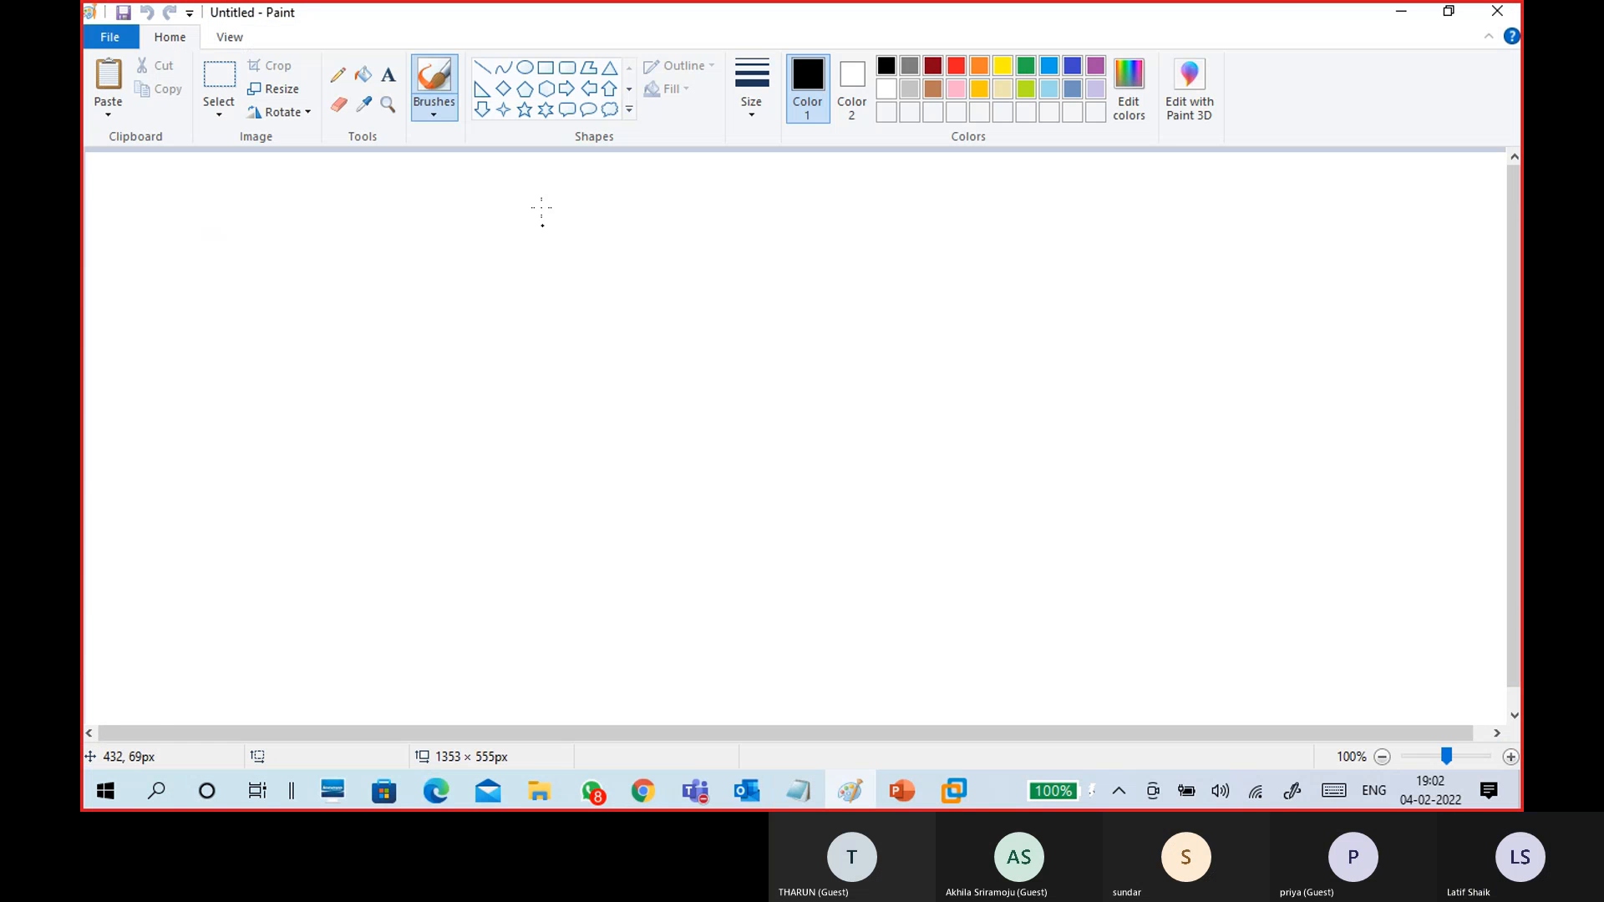
left_click(545, 67)
mouse_move(289, 254)
left_mouse_down()
mouse_move(459, 419)
mouse_move(437, 423)
left_mouse_up()
left_click_drag(386, 337, 424, 274)
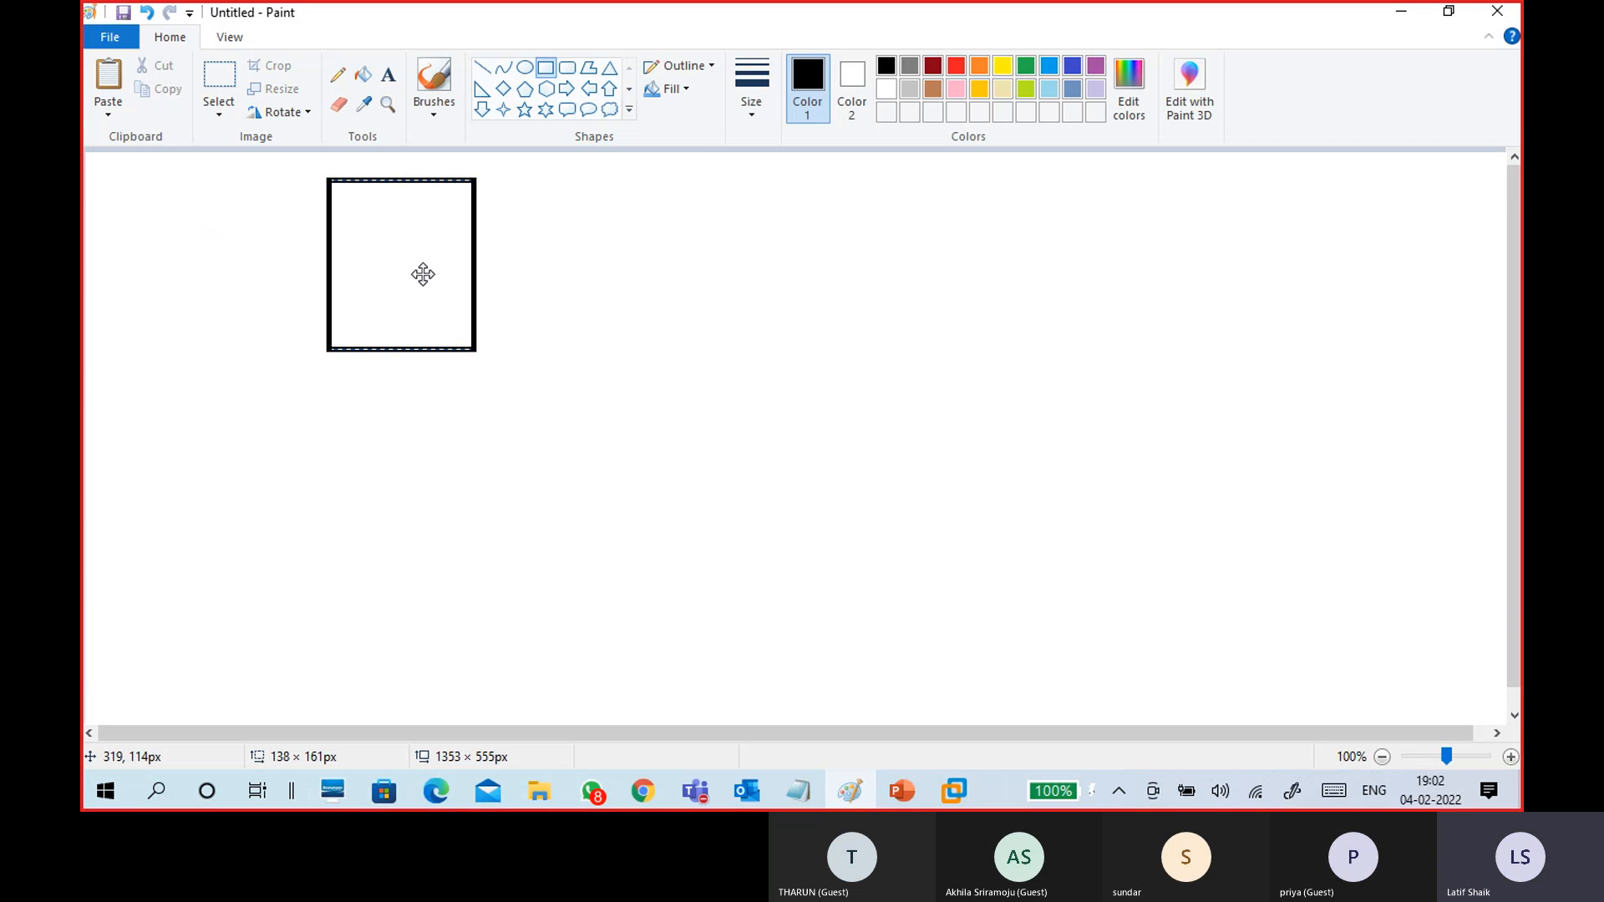
left_click(554, 325)
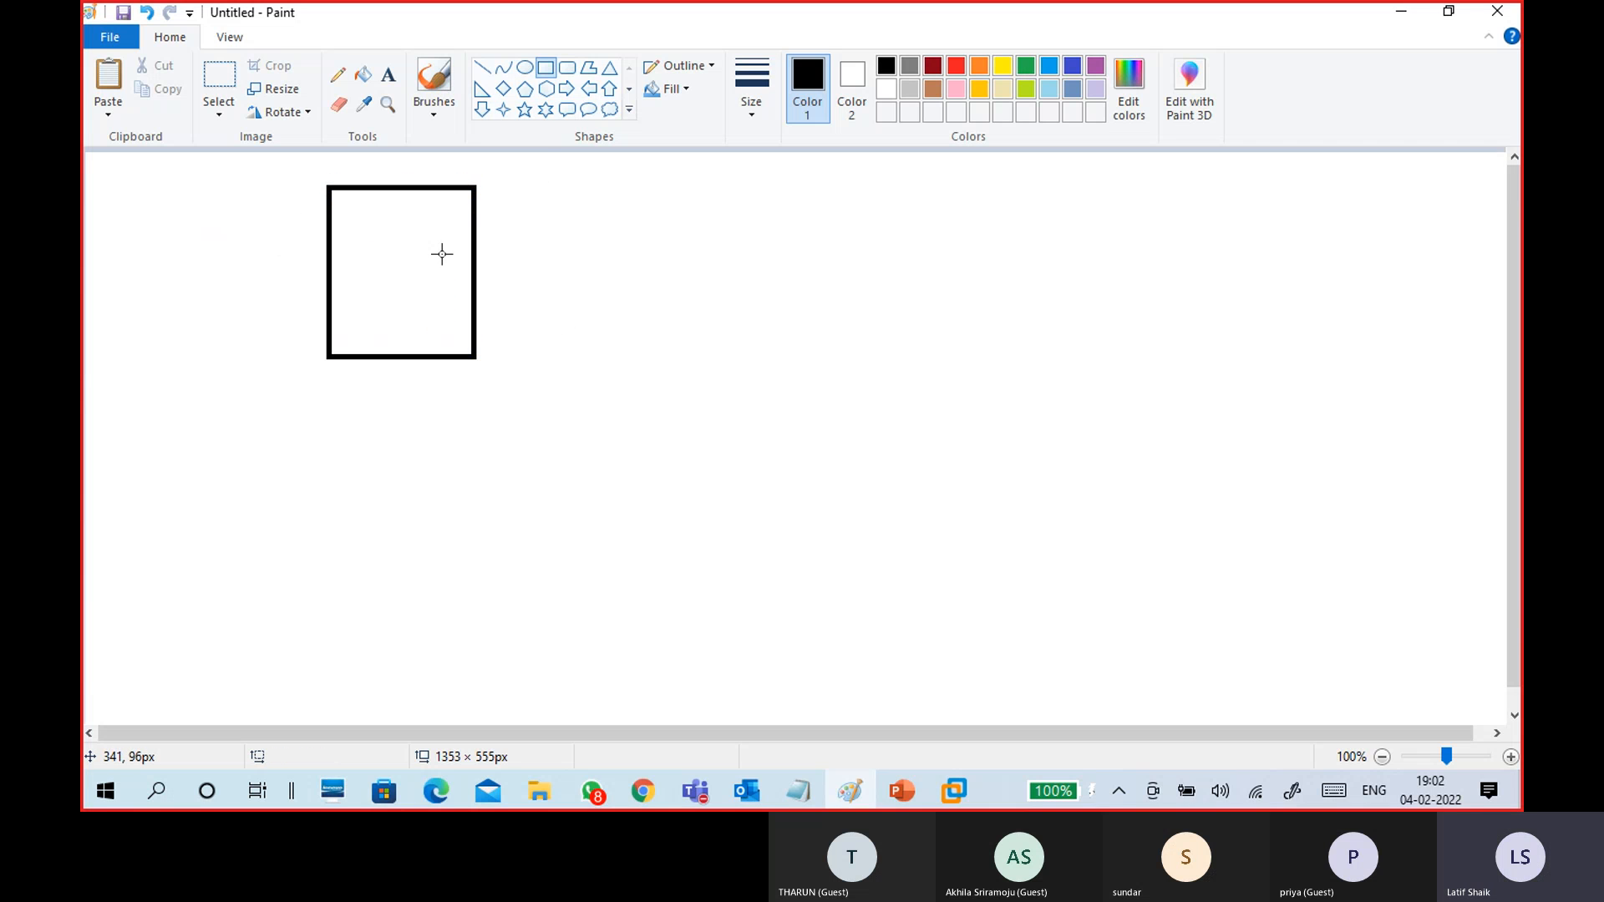
left_click_drag(618, 220, 658, 260)
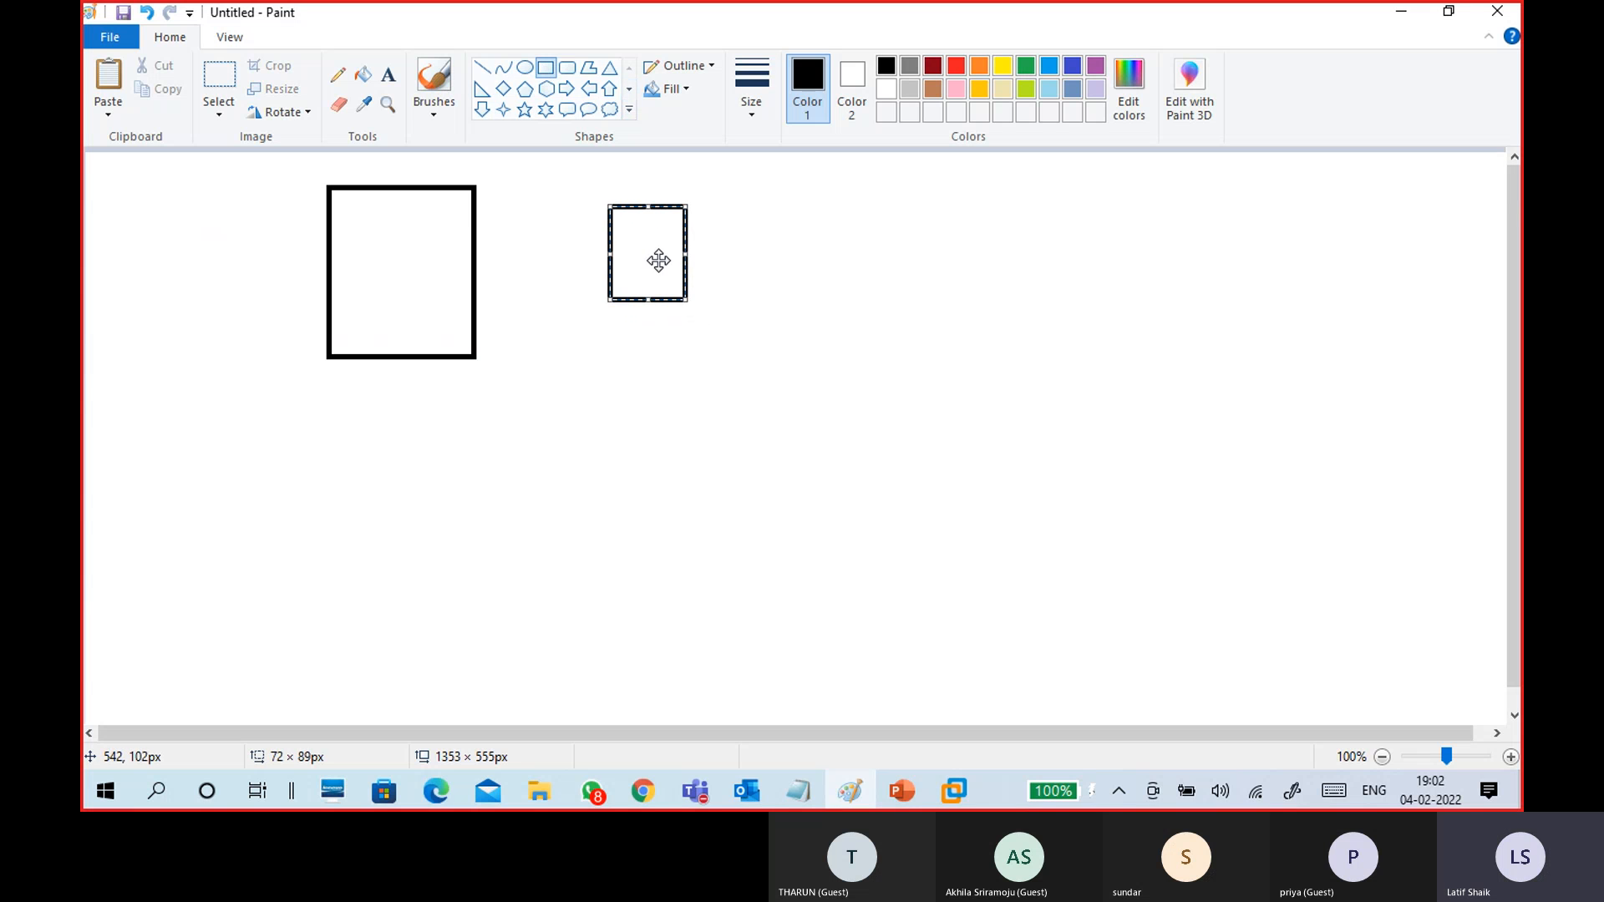
left_click(654, 343)
Brush a curved line connecting the two rectangles, and handwrite the label PC above the large one and DD above the small one.
left_click(431, 113)
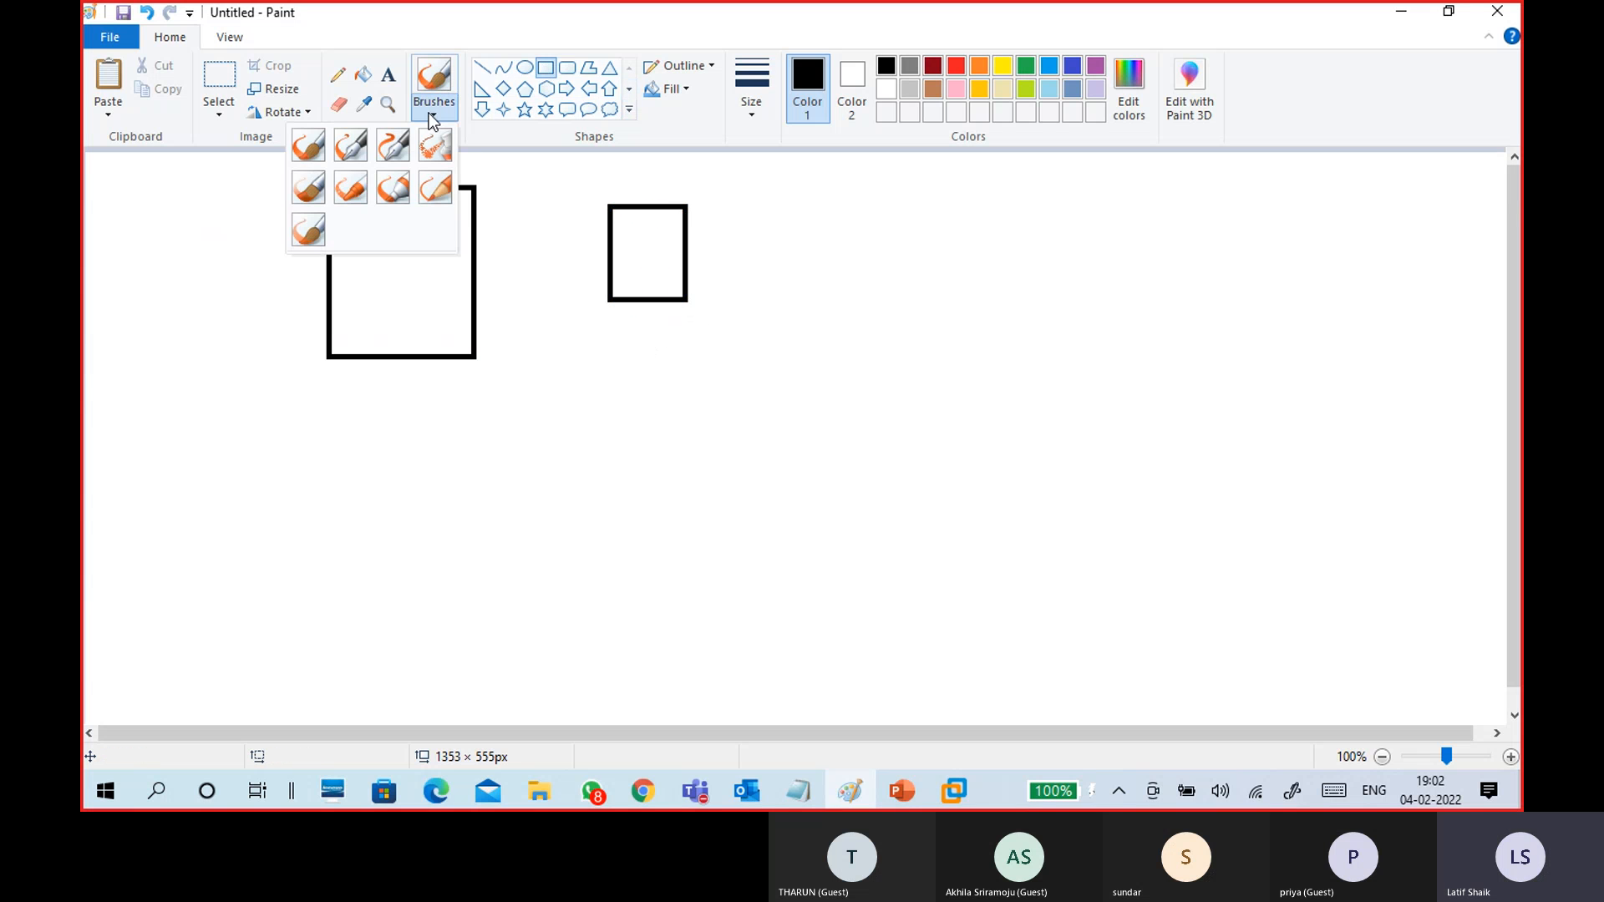
left_click(320, 144)
left_click_drag(475, 320, 632, 312)
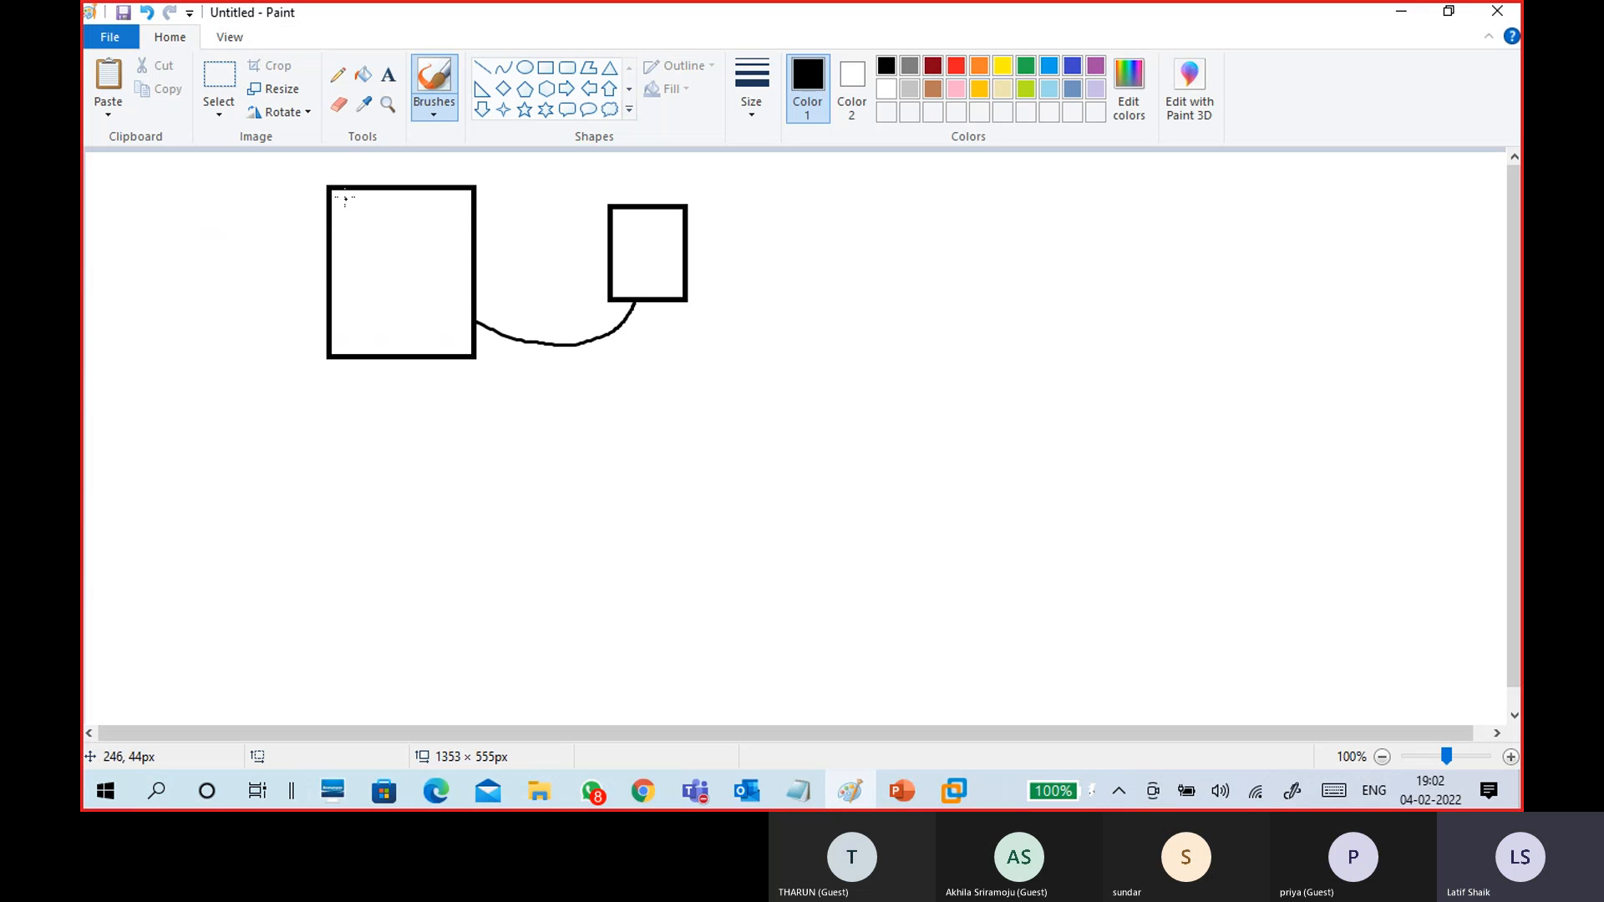
left_click_drag(326, 170, 358, 172)
left_click_drag(623, 175, 642, 183)
mouse_move(643, 167)
left_mouse_down()
mouse_move(622, 199)
mouse_move(645, 181)
left_mouse_up()
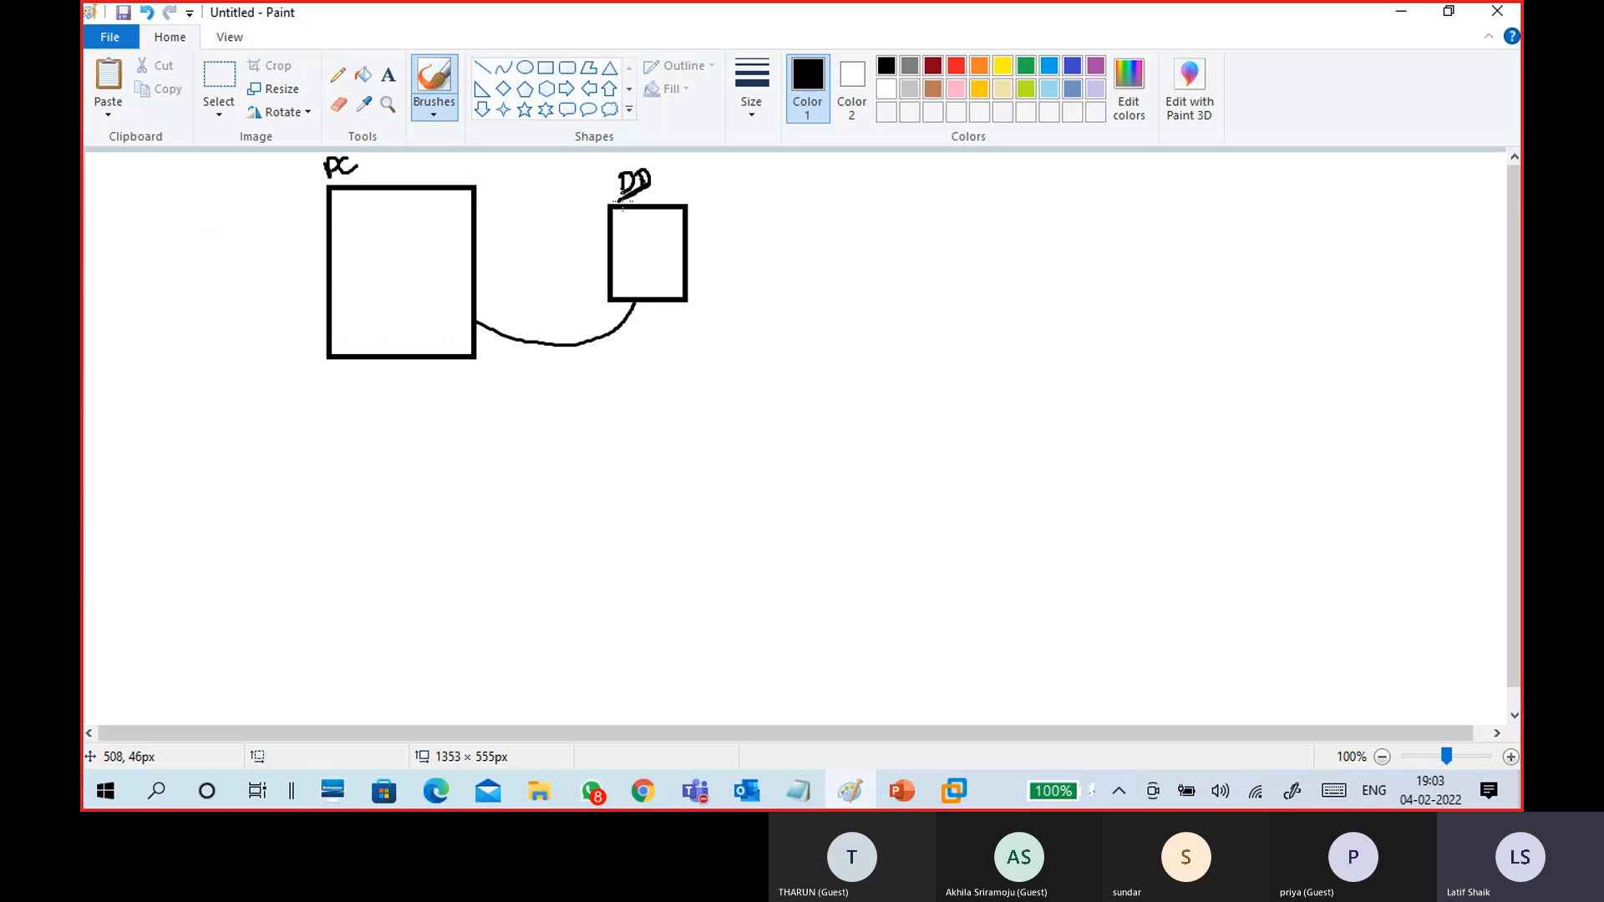
mouse_move(363, 238)
left_mouse_down()
mouse_move(424, 277)
mouse_move(589, 287)
mouse_move(645, 264)
mouse_move(640, 282)
mouse_move(665, 234)
mouse_move(632, 227)
mouse_move(639, 250)
left_mouse_up()
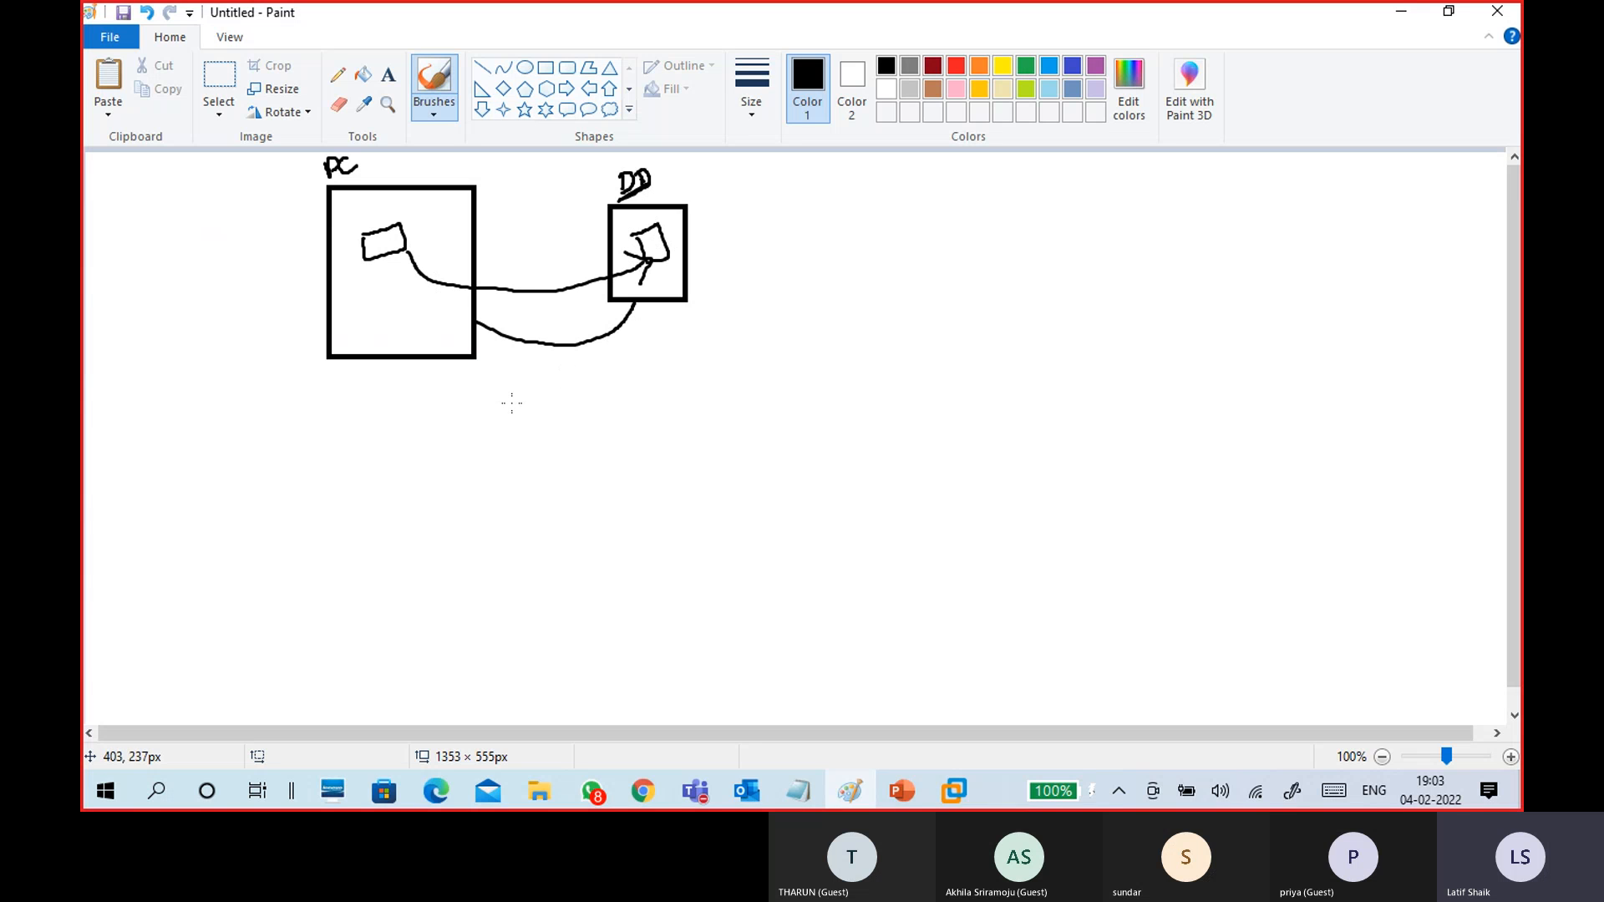
key("ctrl+z")
key("ctrl+z")
key("ctrl+z")
key("ctrl+z")
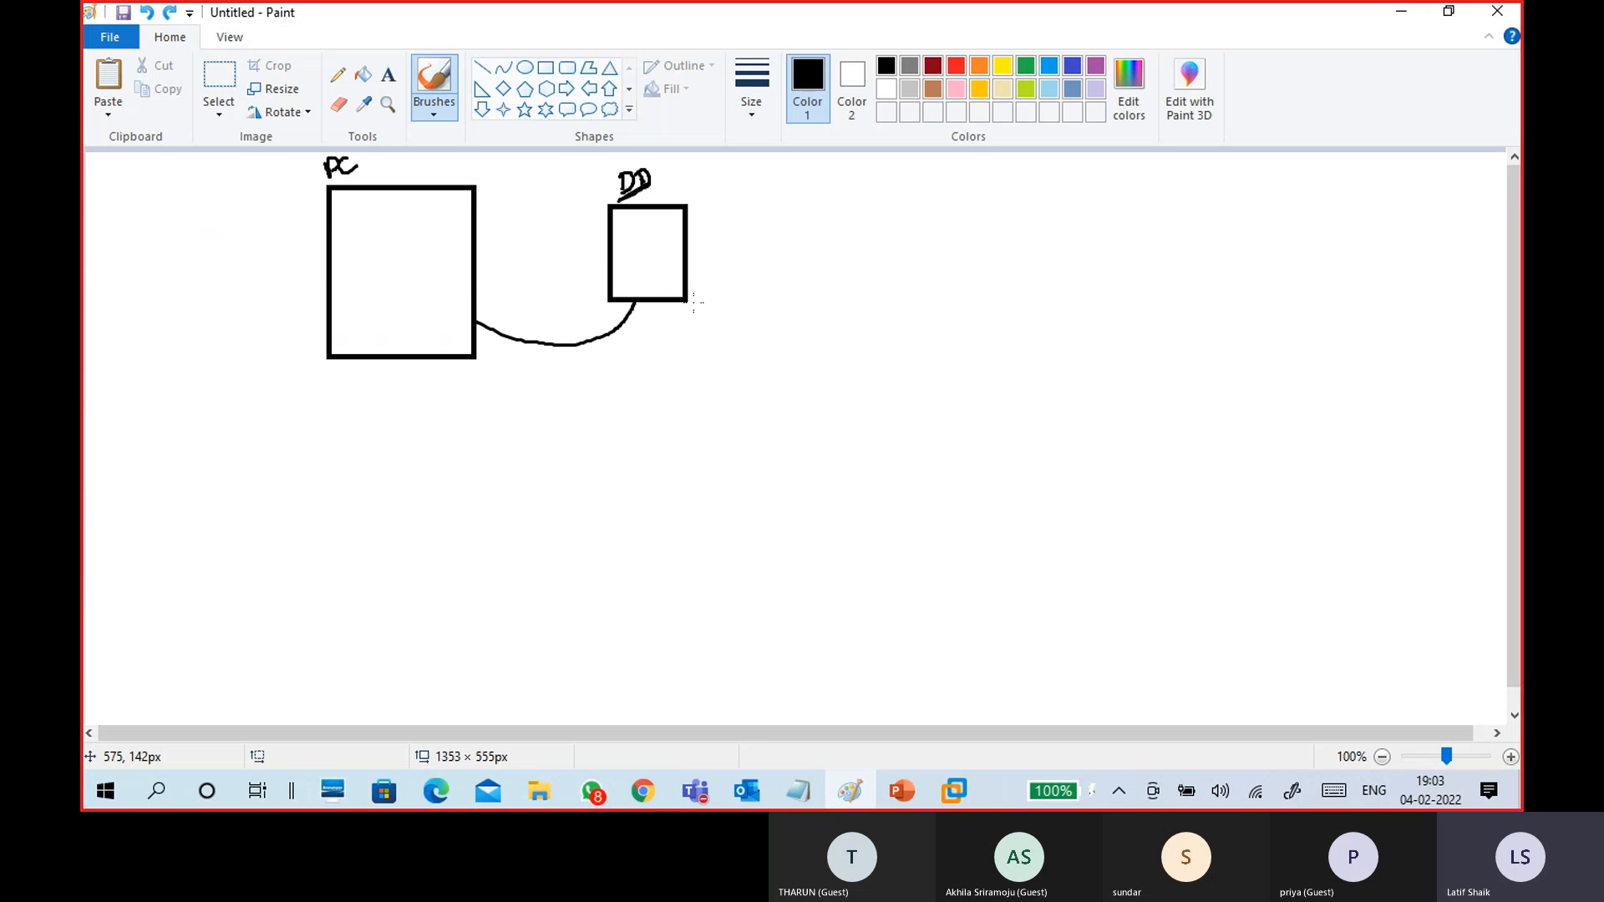
Brush a box inside the PC rectangle and an arrow from it to a smaller box inside the DD rectangle.
mouse_move(343, 248)
left_mouse_down()
mouse_move(426, 298)
mouse_move(366, 230)
mouse_move(346, 247)
mouse_move(594, 227)
mouse_move(648, 261)
mouse_move(637, 290)
mouse_move(666, 257)
mouse_move(630, 286)
left_mouse_up()
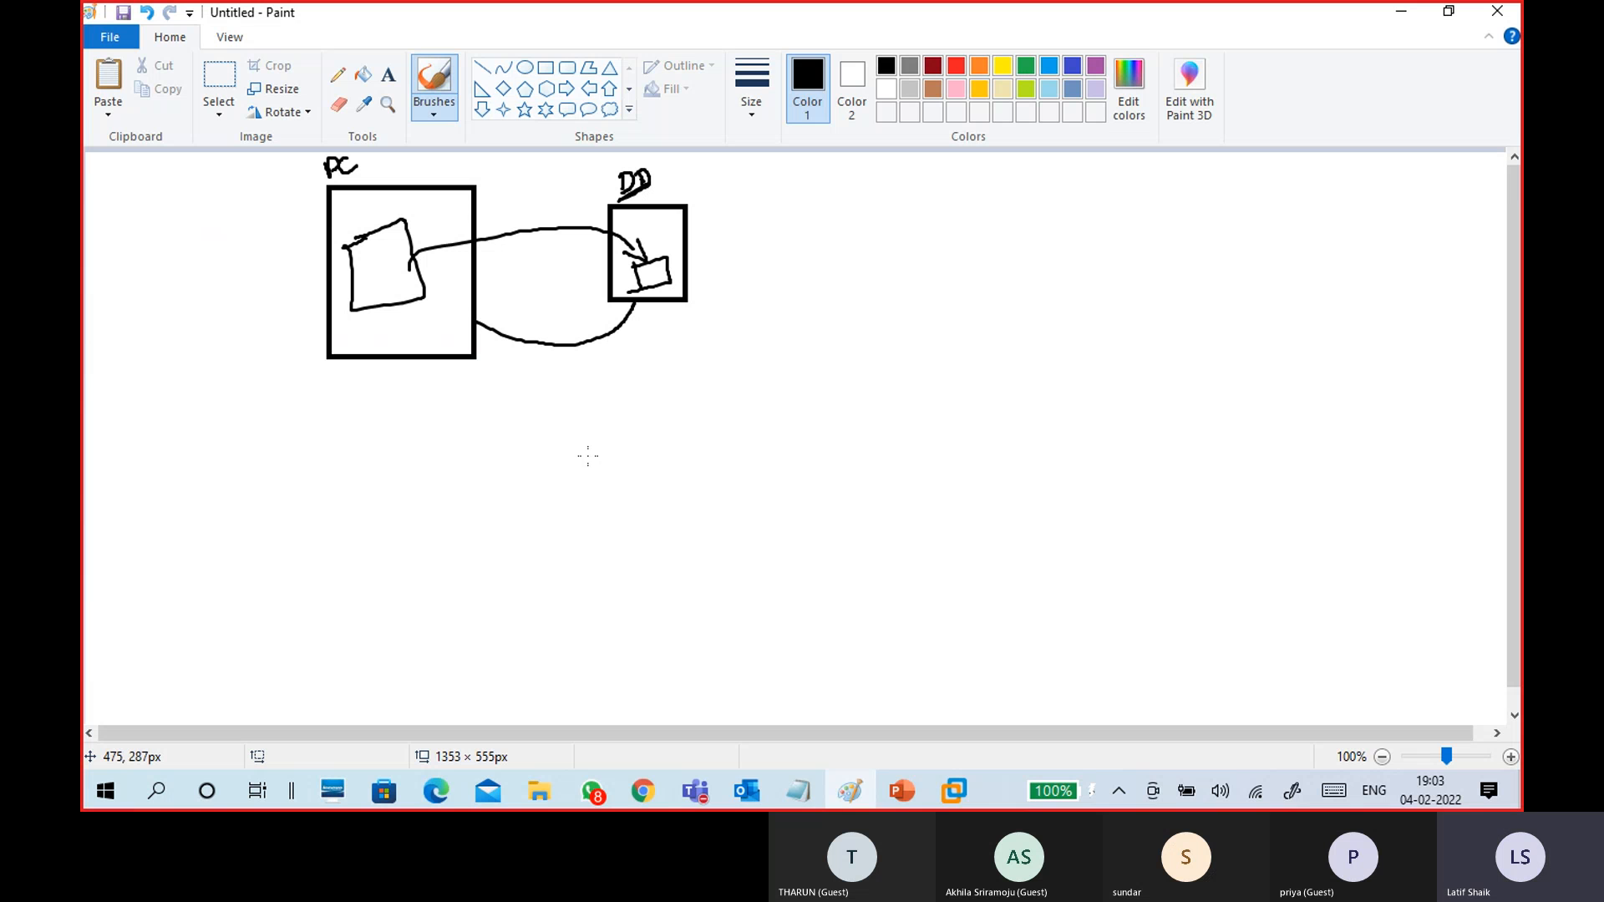
Switch to Backup Fundamentals.pptx in PowerPoint, view the backup architecture types on slide 10, and minimize the presentation.
left_click(903, 794)
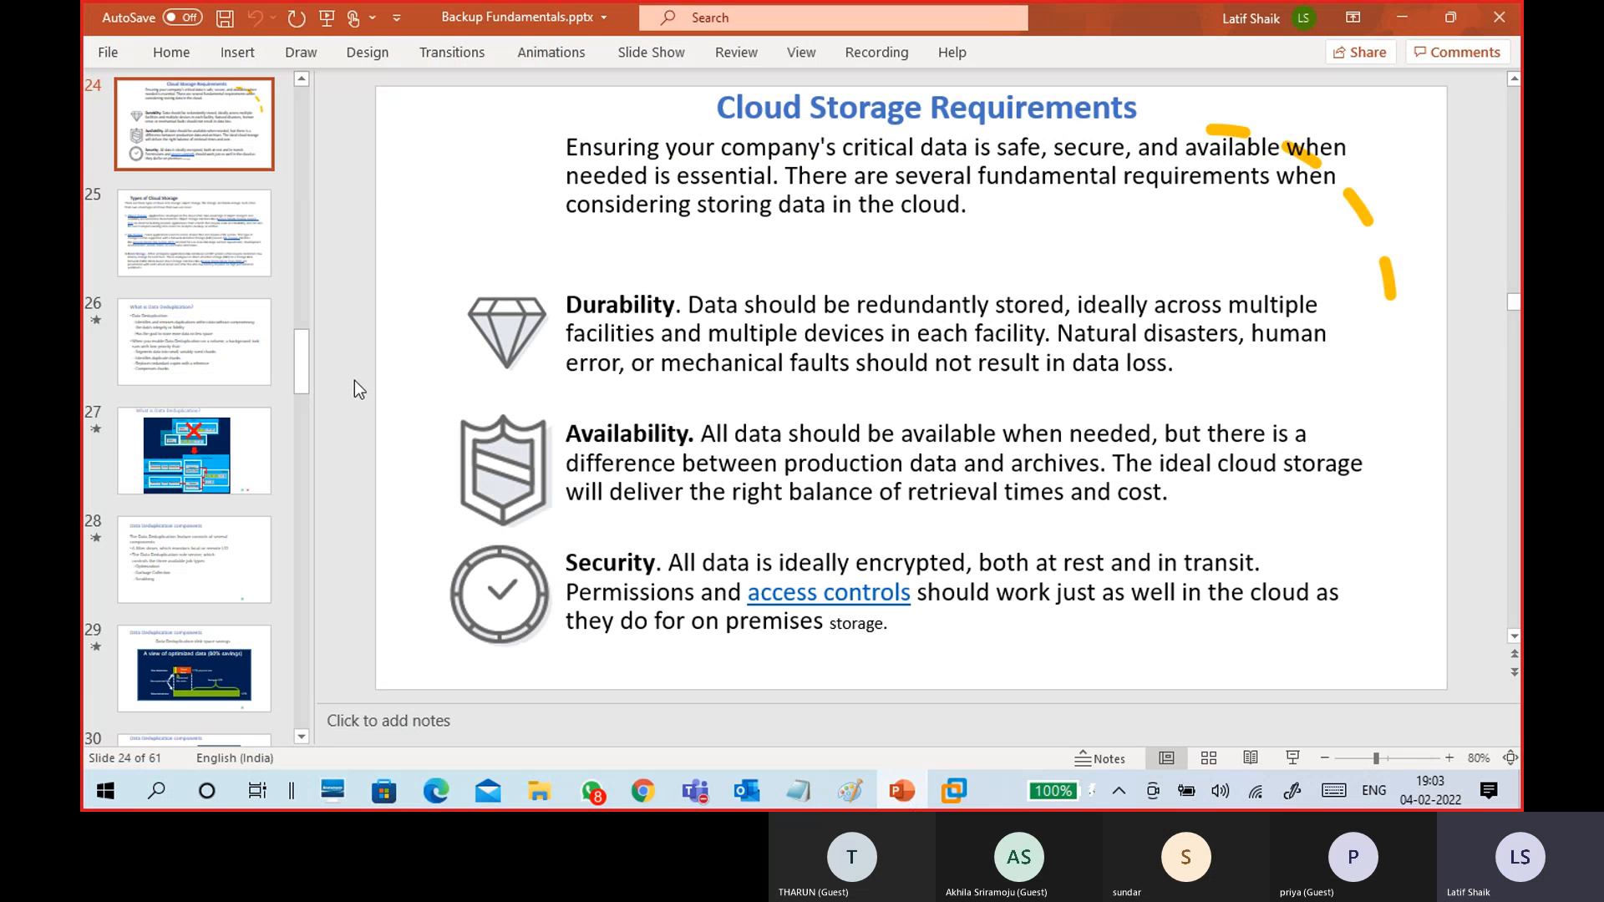
scroll(355, 379, "up", 7)
scroll(354, 380, "up", 7)
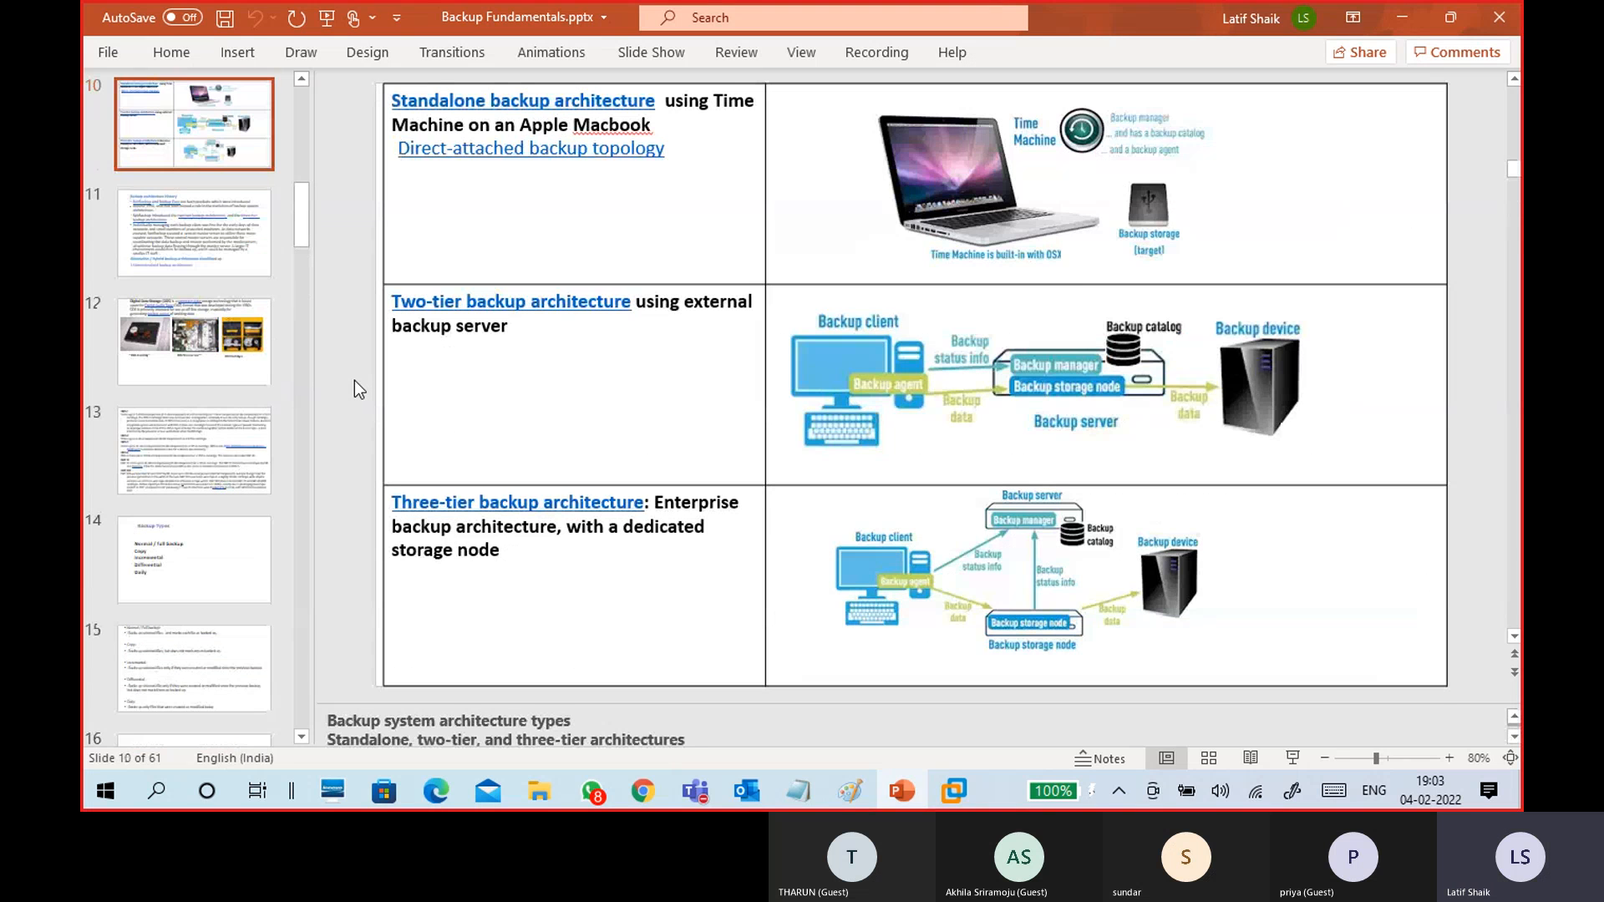
scroll(354, 379, "up", 1)
scroll(354, 379, "down", 1)
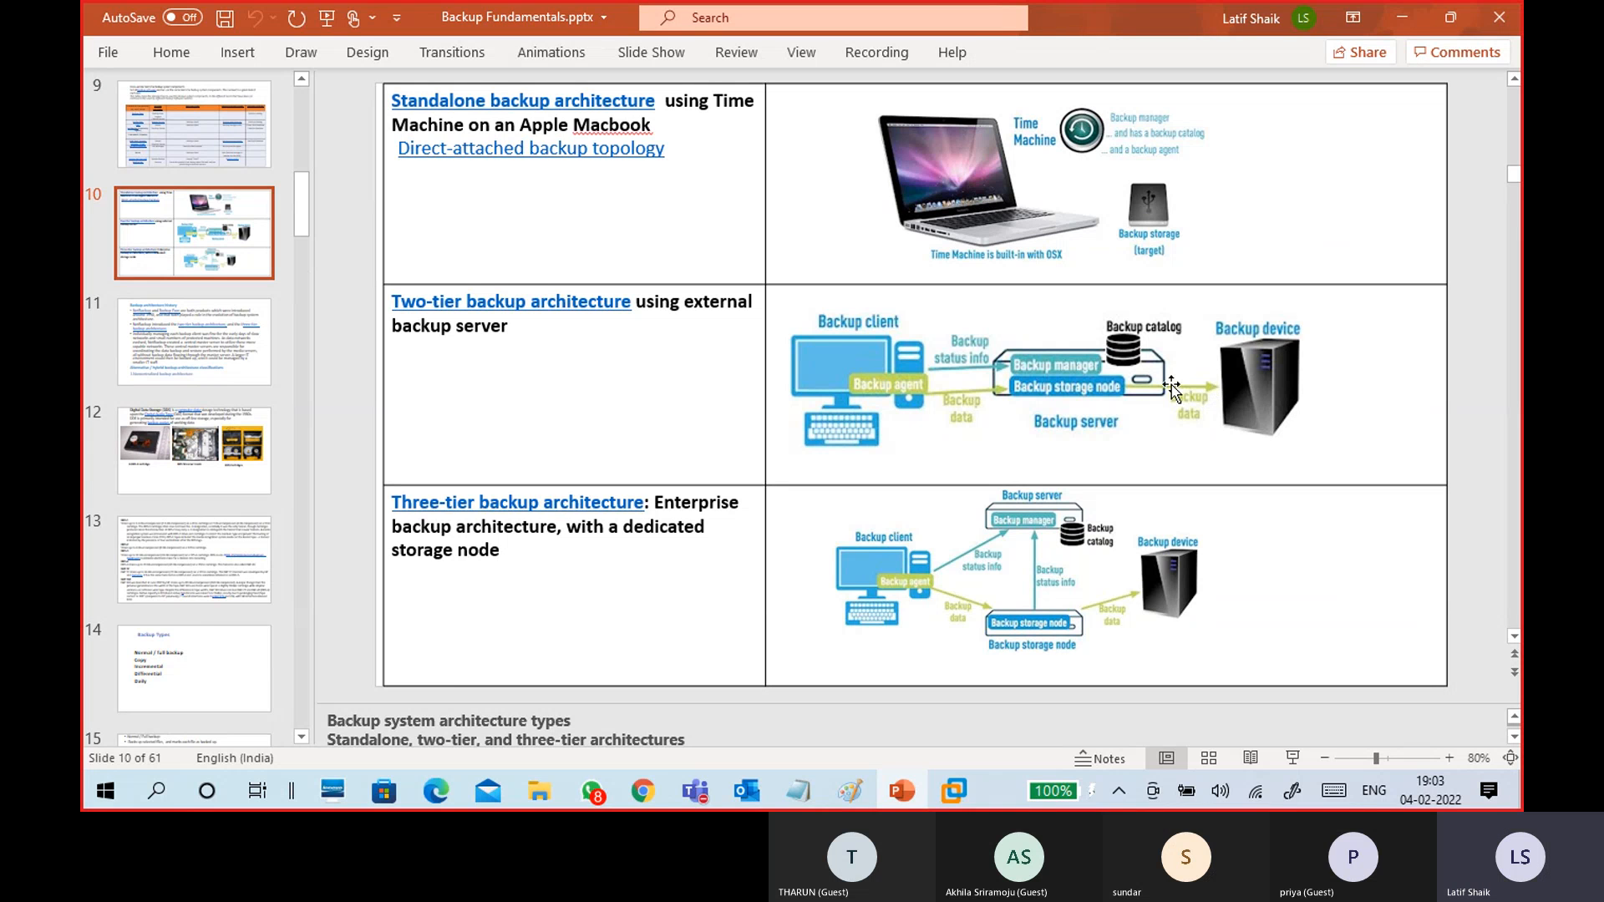
left_click(1403, 19)
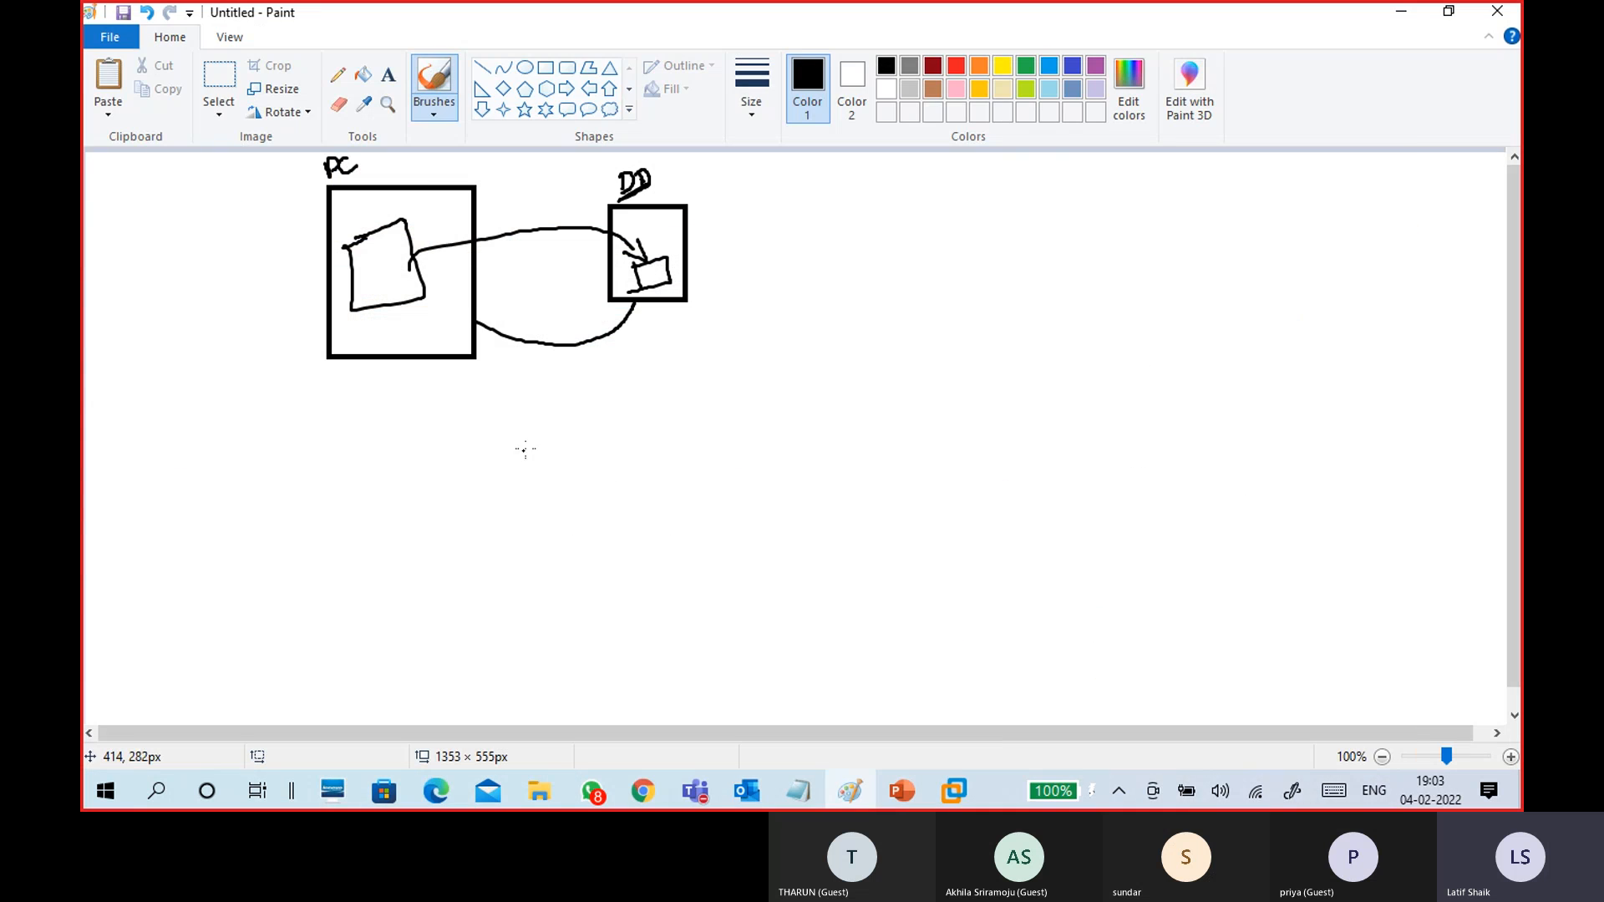
Draw a rectangle about 137 × 174 px below the first PC in Paint, and handwrite the label PC above it.
left_click(545, 67)
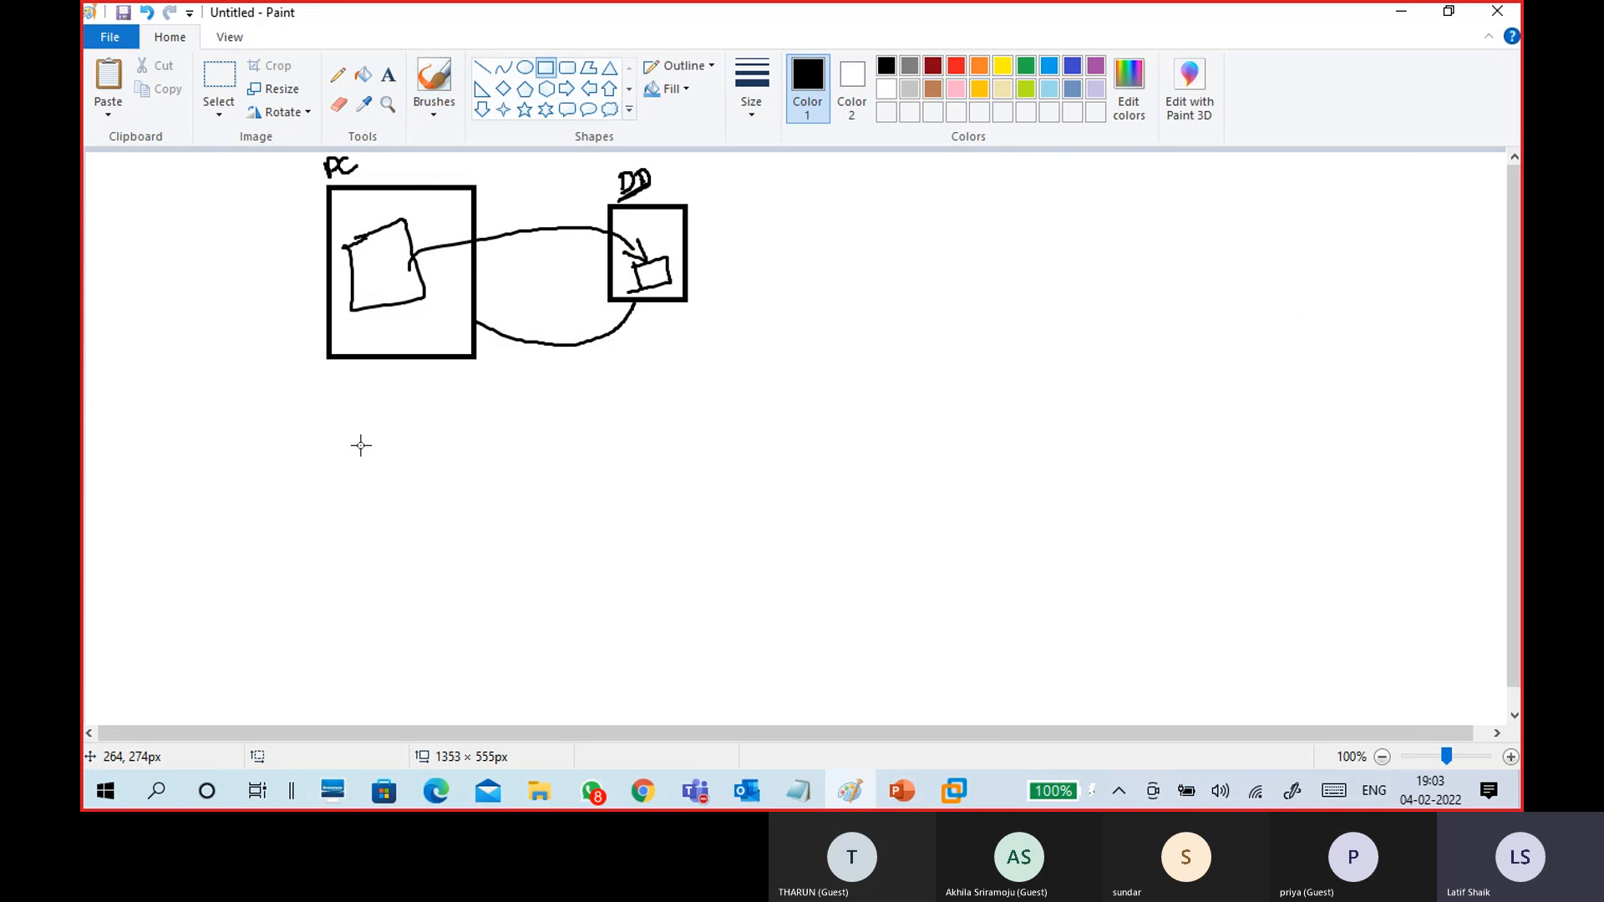
mouse_move(334, 432)
left_mouse_down()
mouse_move(455, 544)
mouse_move(477, 615)
left_mouse_up()
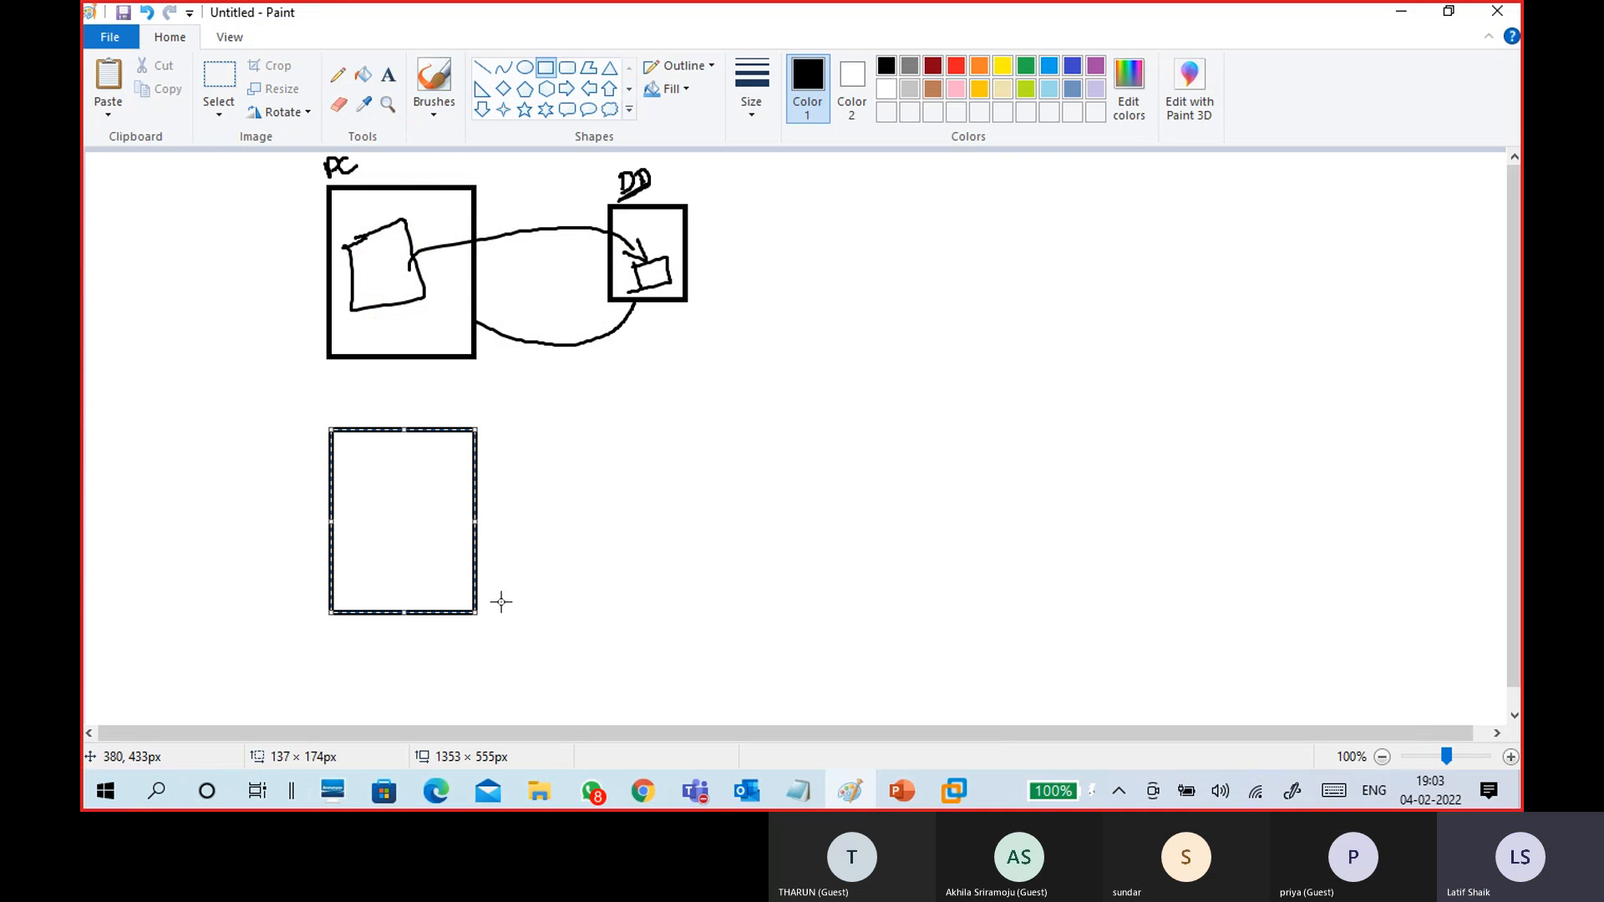
left_click(434, 113)
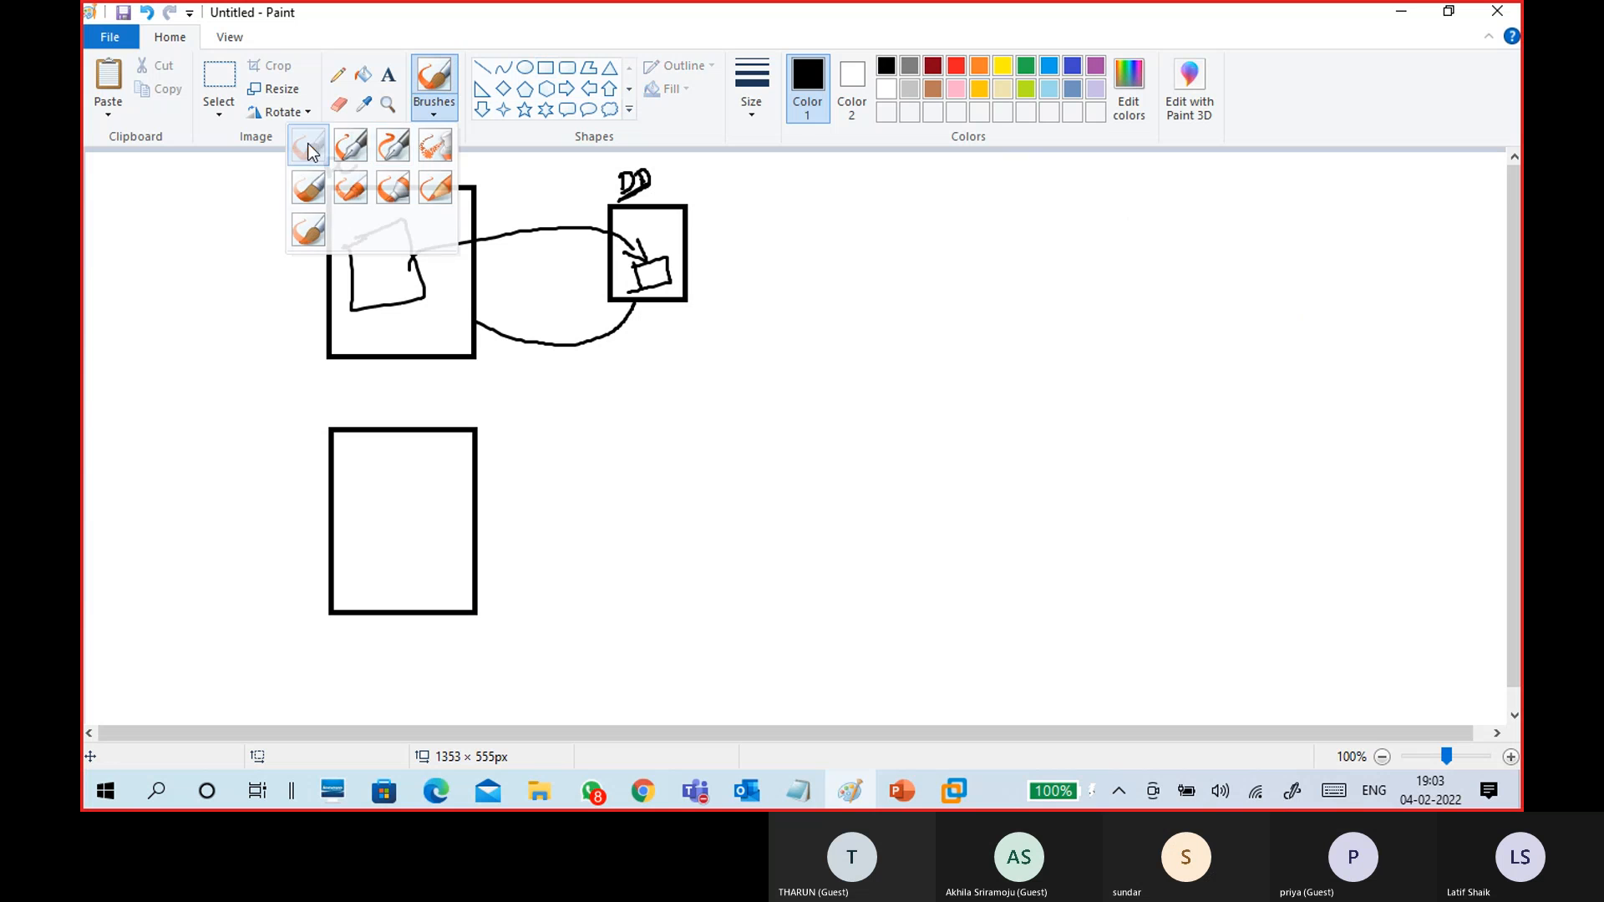
left_click(309, 146)
left_click_drag(322, 411, 321, 420)
mouse_move(321, 391)
left_mouse_down()
mouse_move(324, 410)
mouse_move(360, 411)
left_mouse_up()
Draw a rectangle about 72 × 87 px to the right of the lower PC rectangle.
left_click(546, 67)
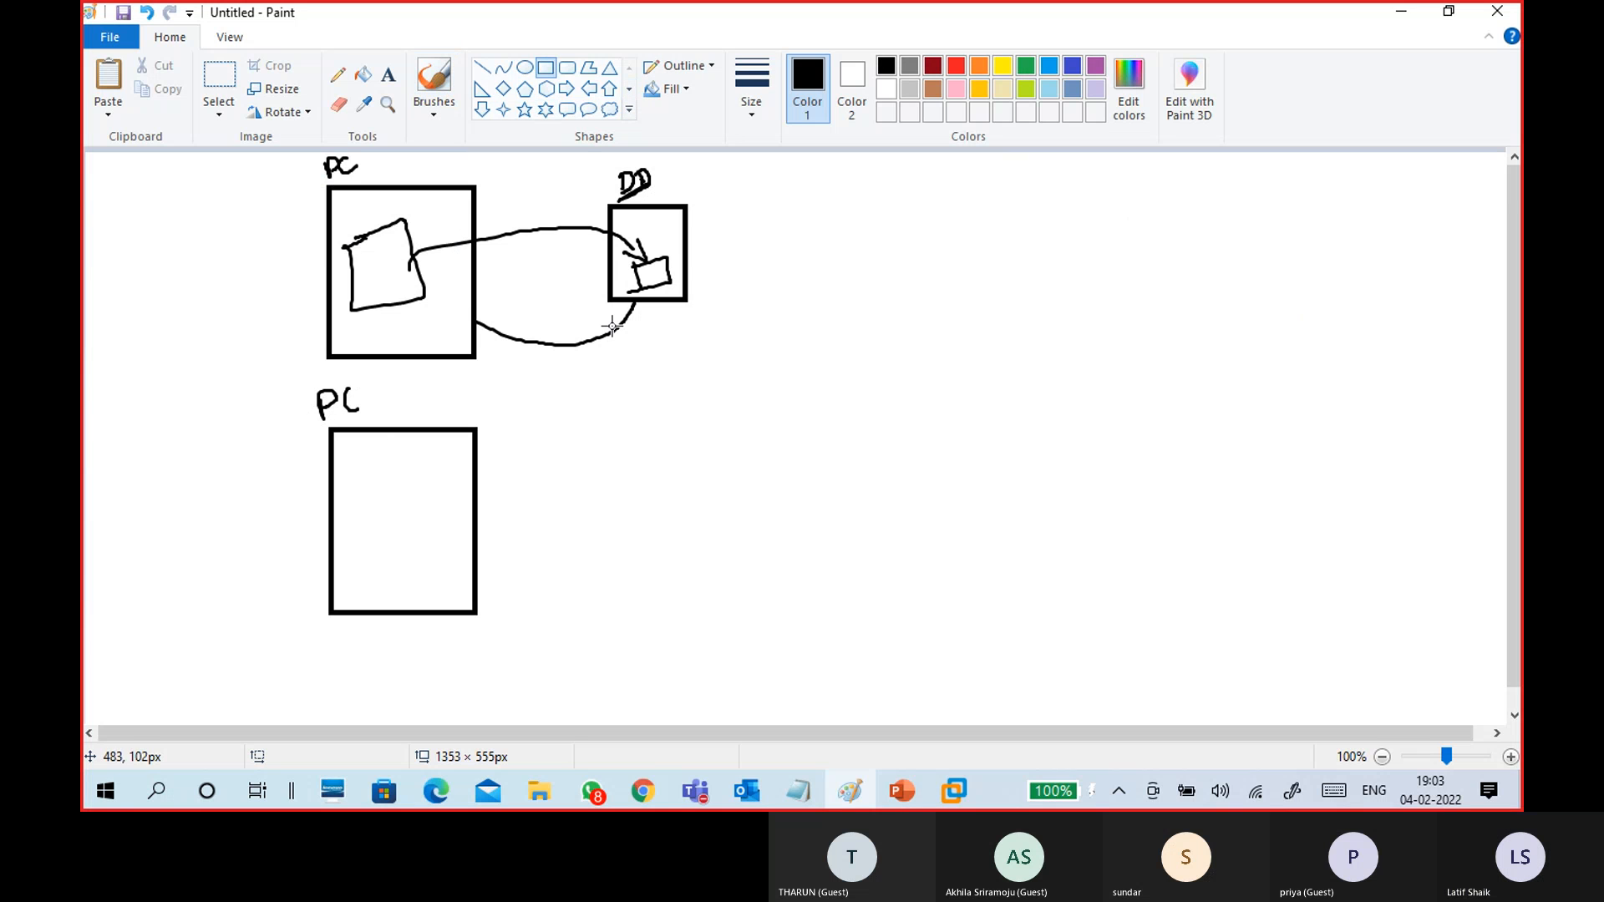
left_click_drag(635, 438, 711, 530)
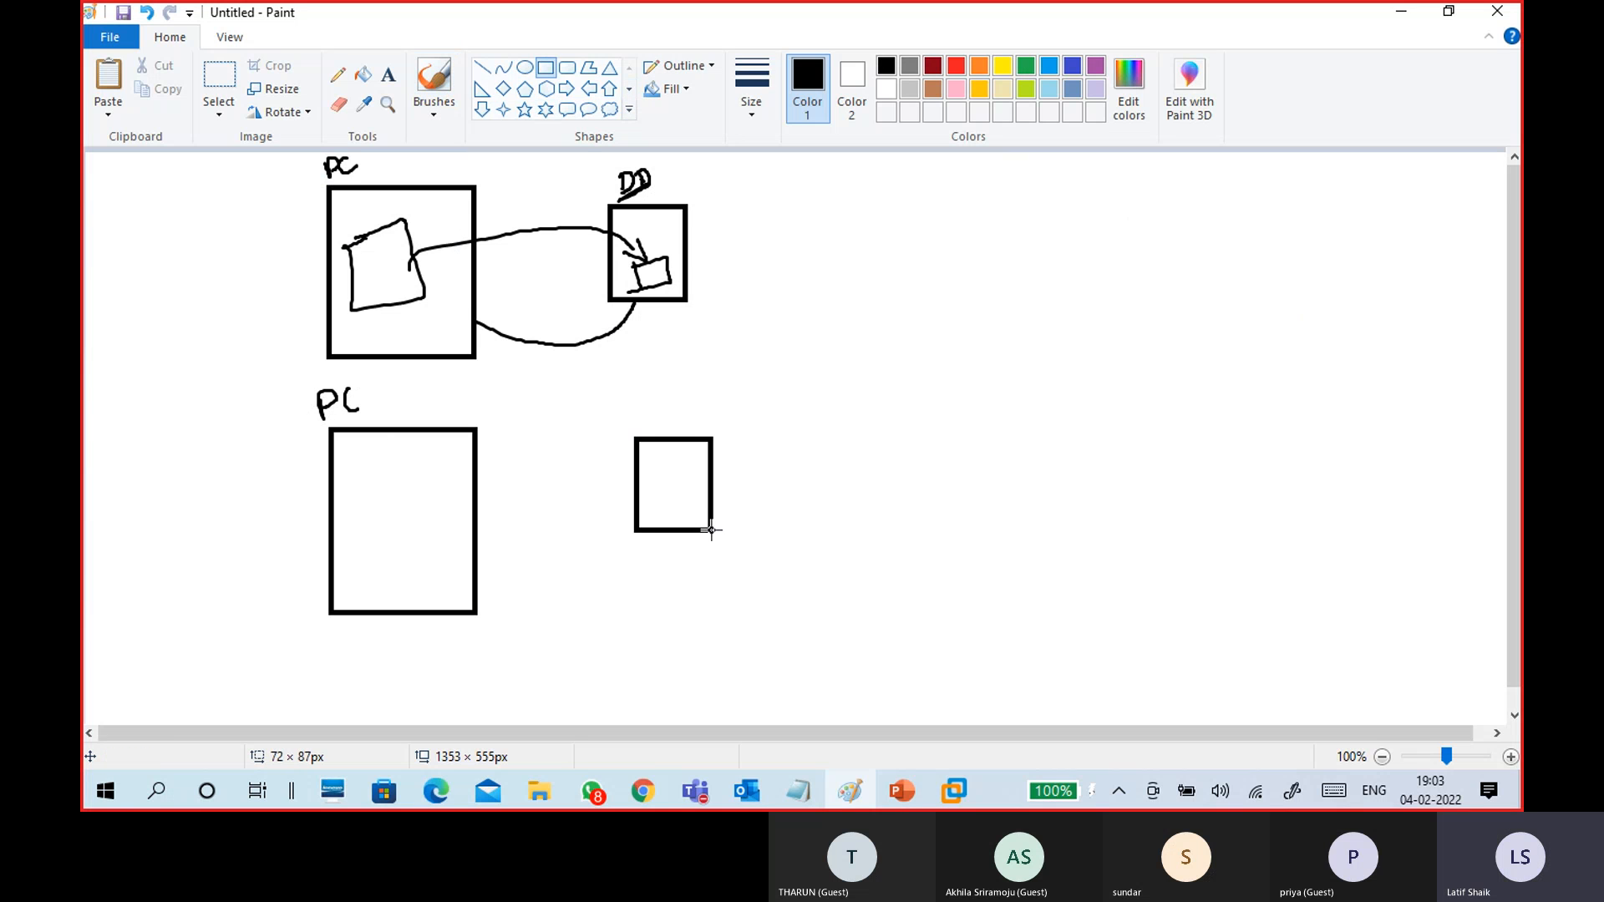
Brush a box labelled App inside the lower PC, and an arrow from it to a small box inside the rectangle beside it.
left_click(434, 110)
left_click(306, 149)
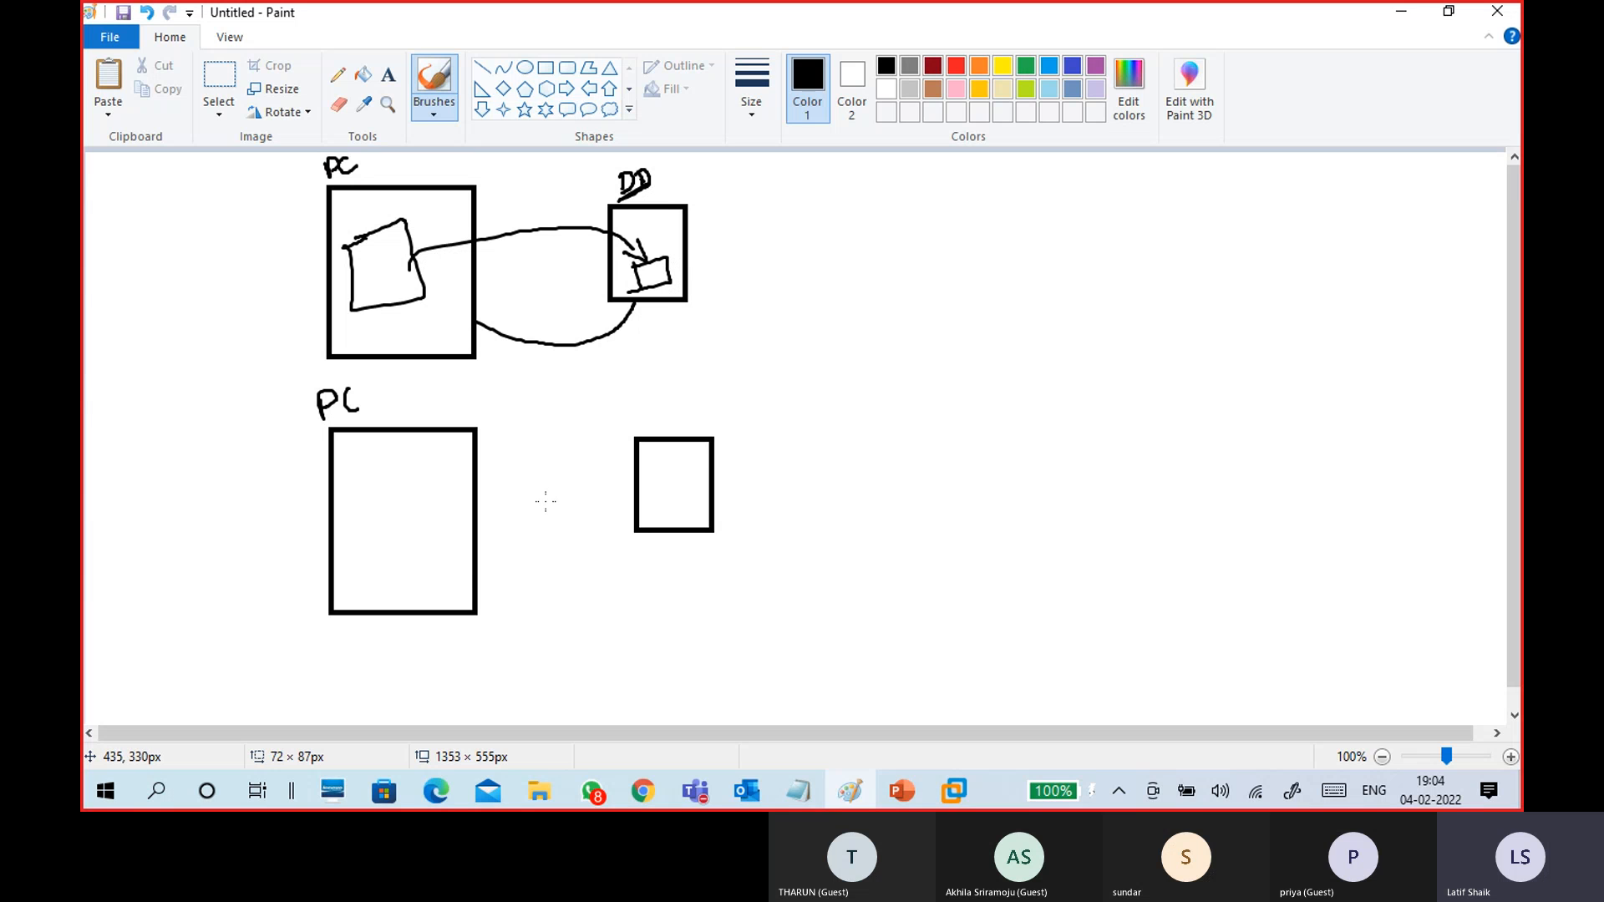
mouse_move(358, 532)
left_mouse_down()
mouse_move(358, 512)
mouse_move(377, 517)
left_mouse_up()
mouse_move(376, 504)
left_mouse_down()
mouse_move(390, 538)
mouse_move(347, 501)
mouse_move(409, 542)
mouse_move(350, 473)
mouse_move(343, 487)
left_mouse_up()
mouse_move(426, 553)
left_mouse_down()
mouse_move(621, 526)
mouse_move(650, 507)
left_mouse_up()
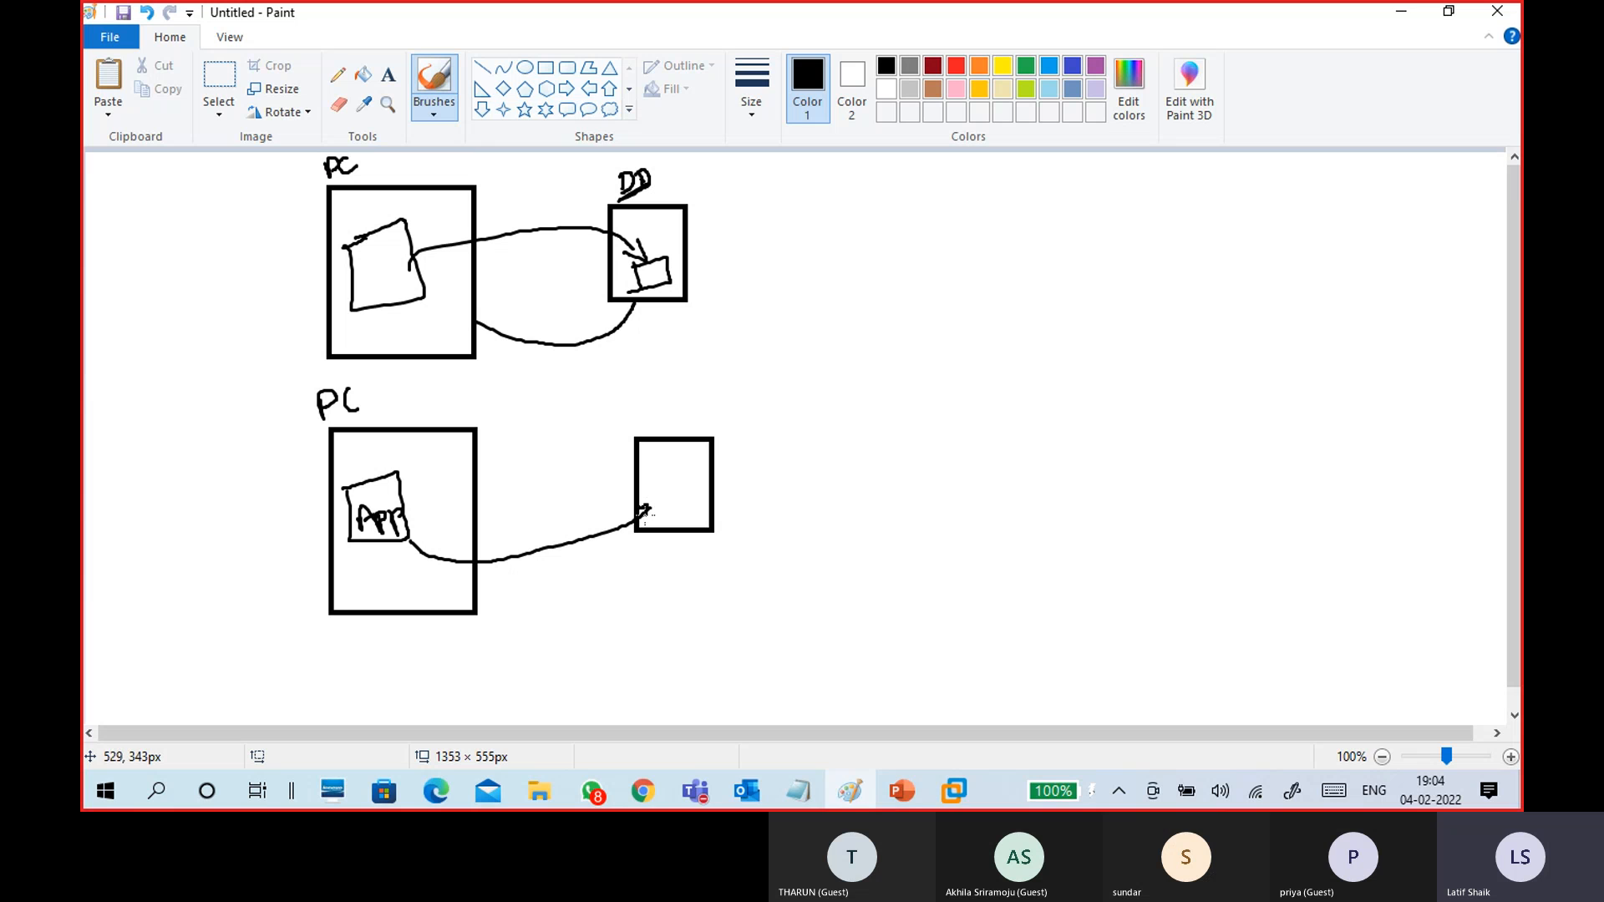
mouse_move(663, 472)
left_mouse_down()
mouse_move(645, 501)
mouse_move(670, 473)
left_mouse_up()
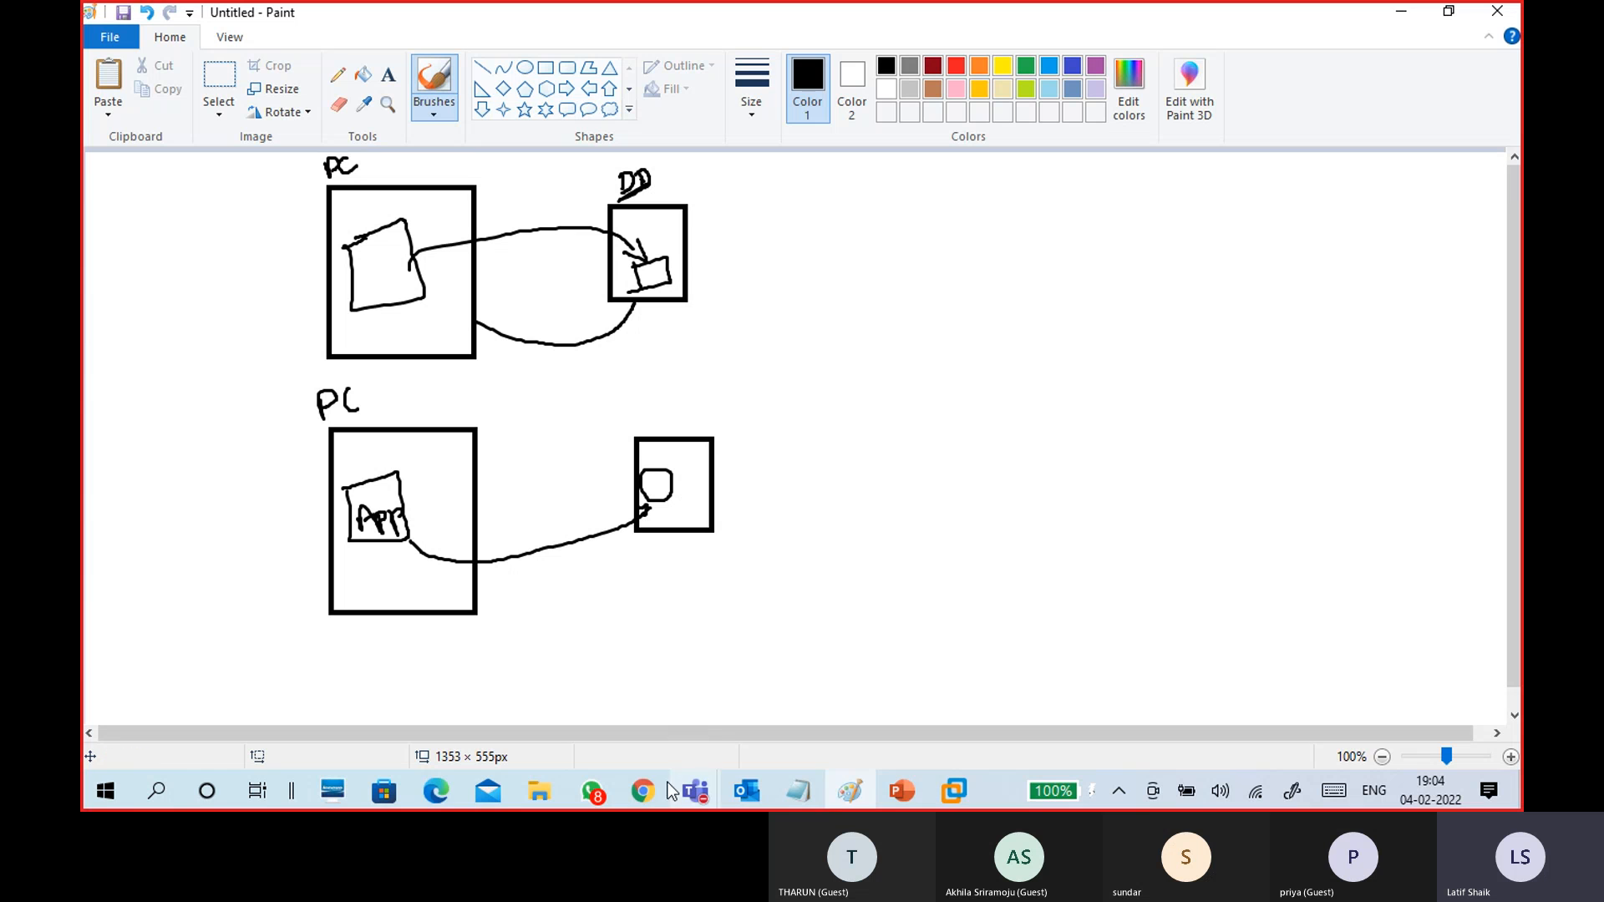
Switch to the 04-02 backup.txt notes in Notepad and add the heading "Application:" followed by a blank line.
mouse_move(798, 791)
left_click(924, 648)
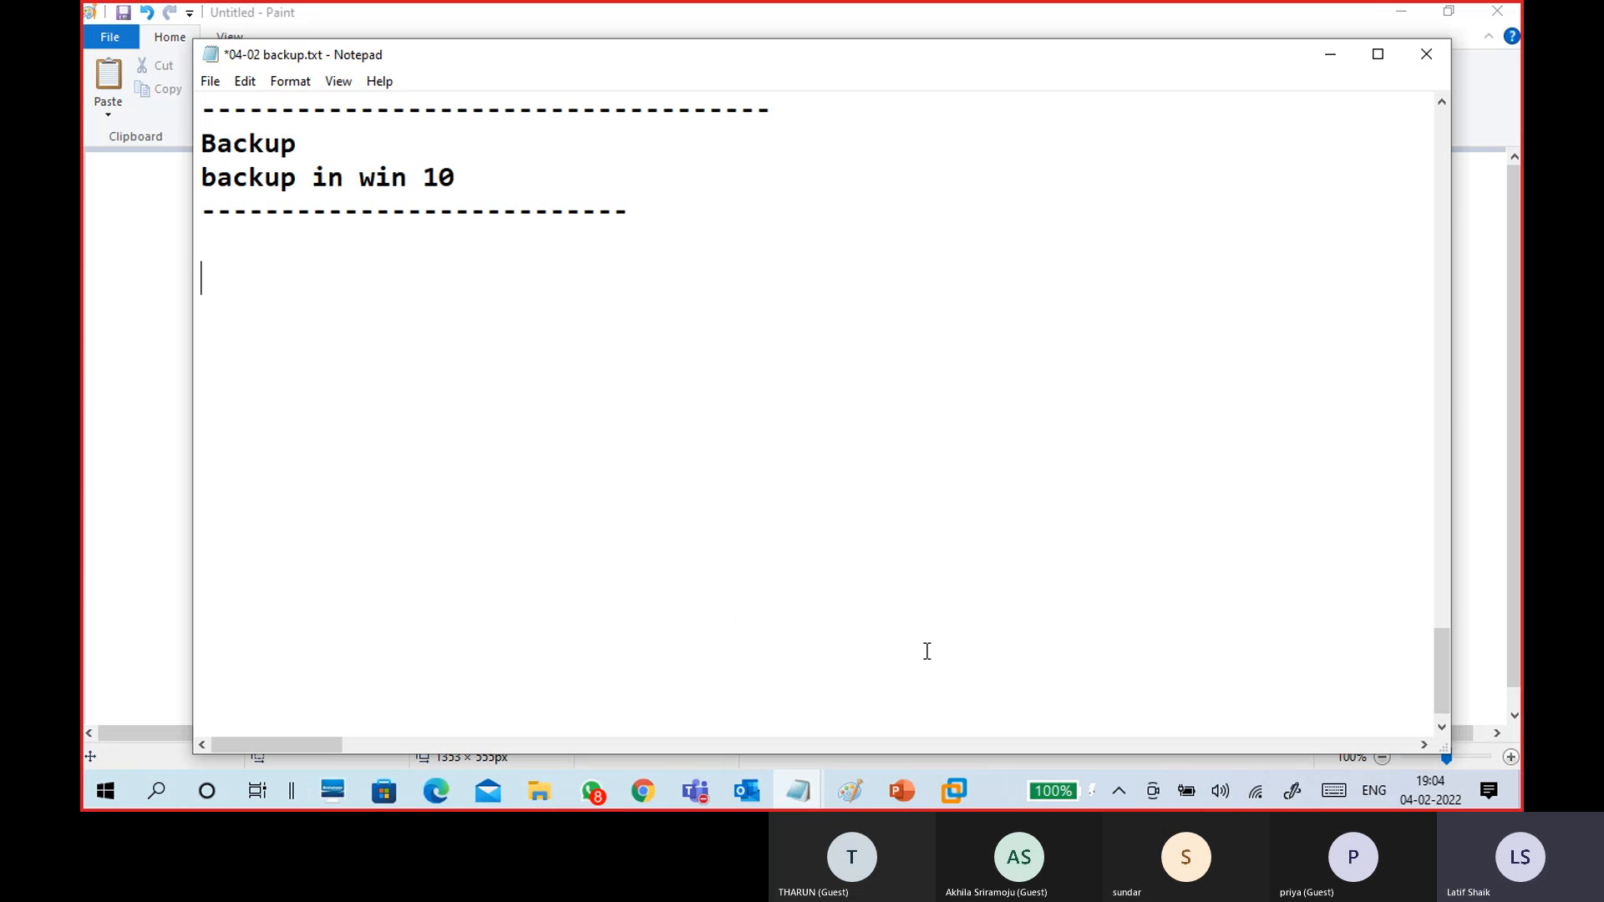
type("Application:")
key("Return")
key("Return")
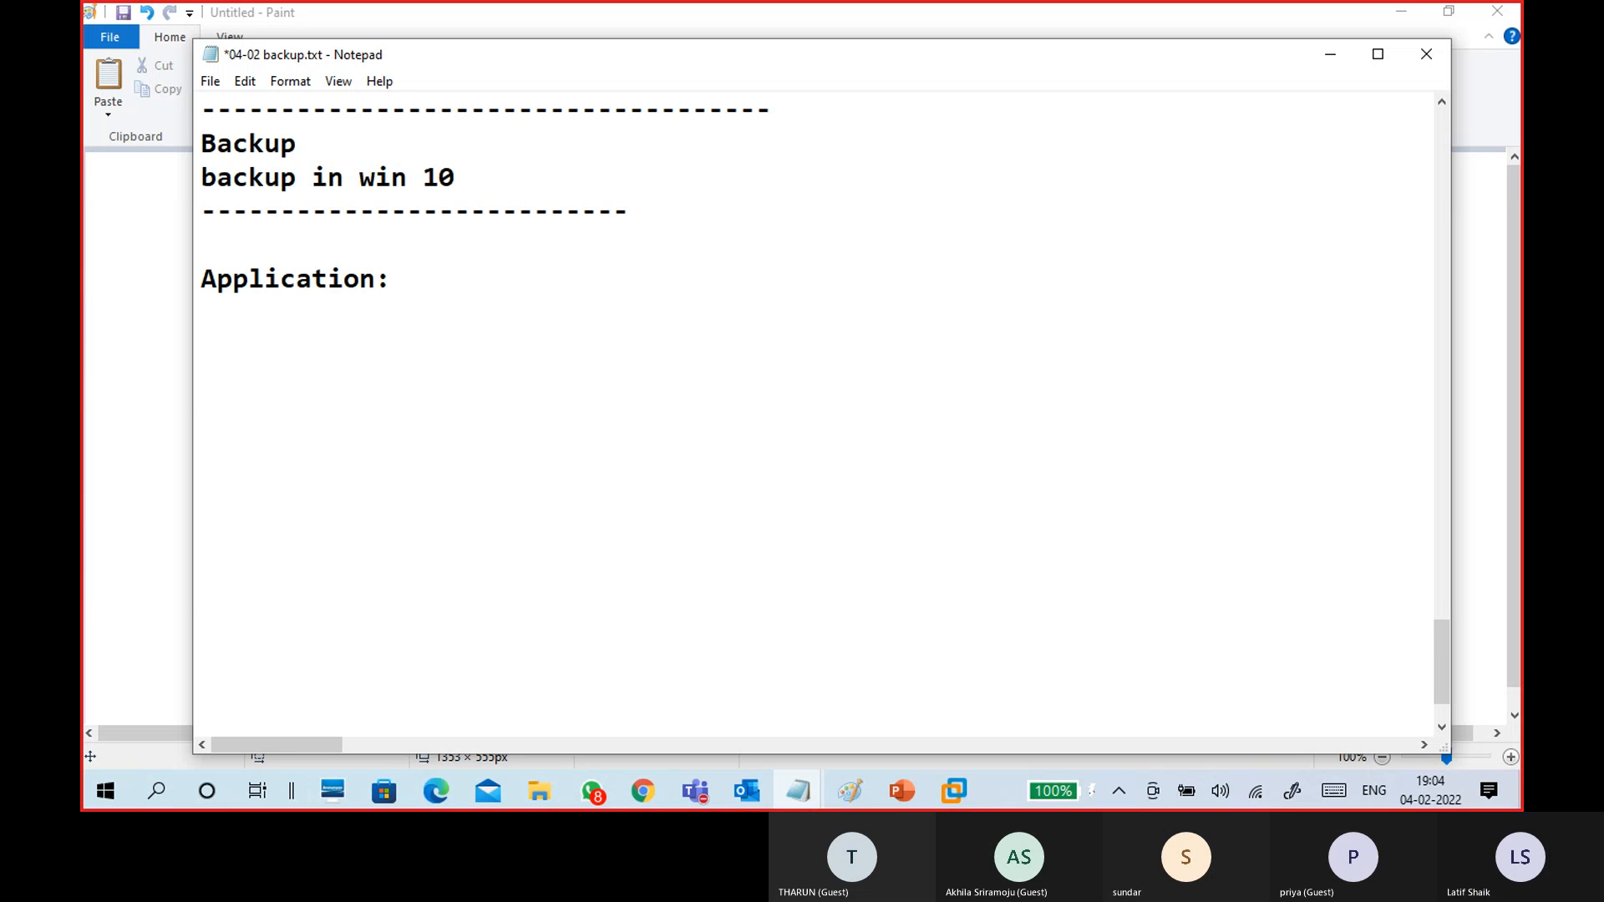
List EaseUS and Recova on separate lines under the Application heading.
type("Ease")
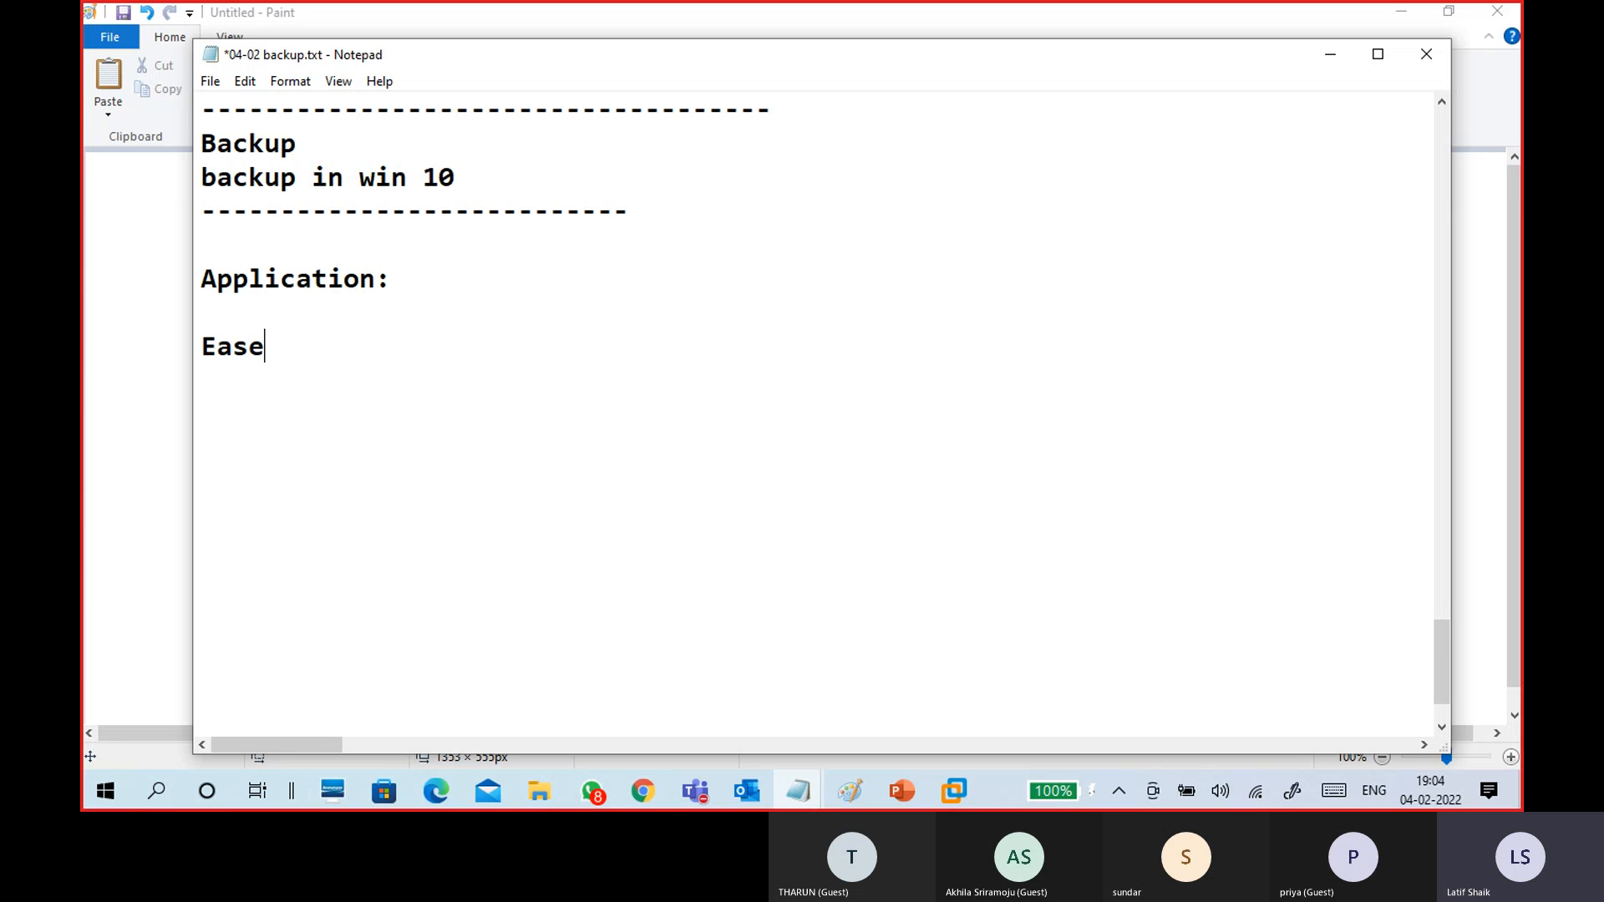
type("Us")
key("Return")
key("BackSpace")
key("BackSpace")
type("S")
key("Return")
type("Recova")
key("Return")
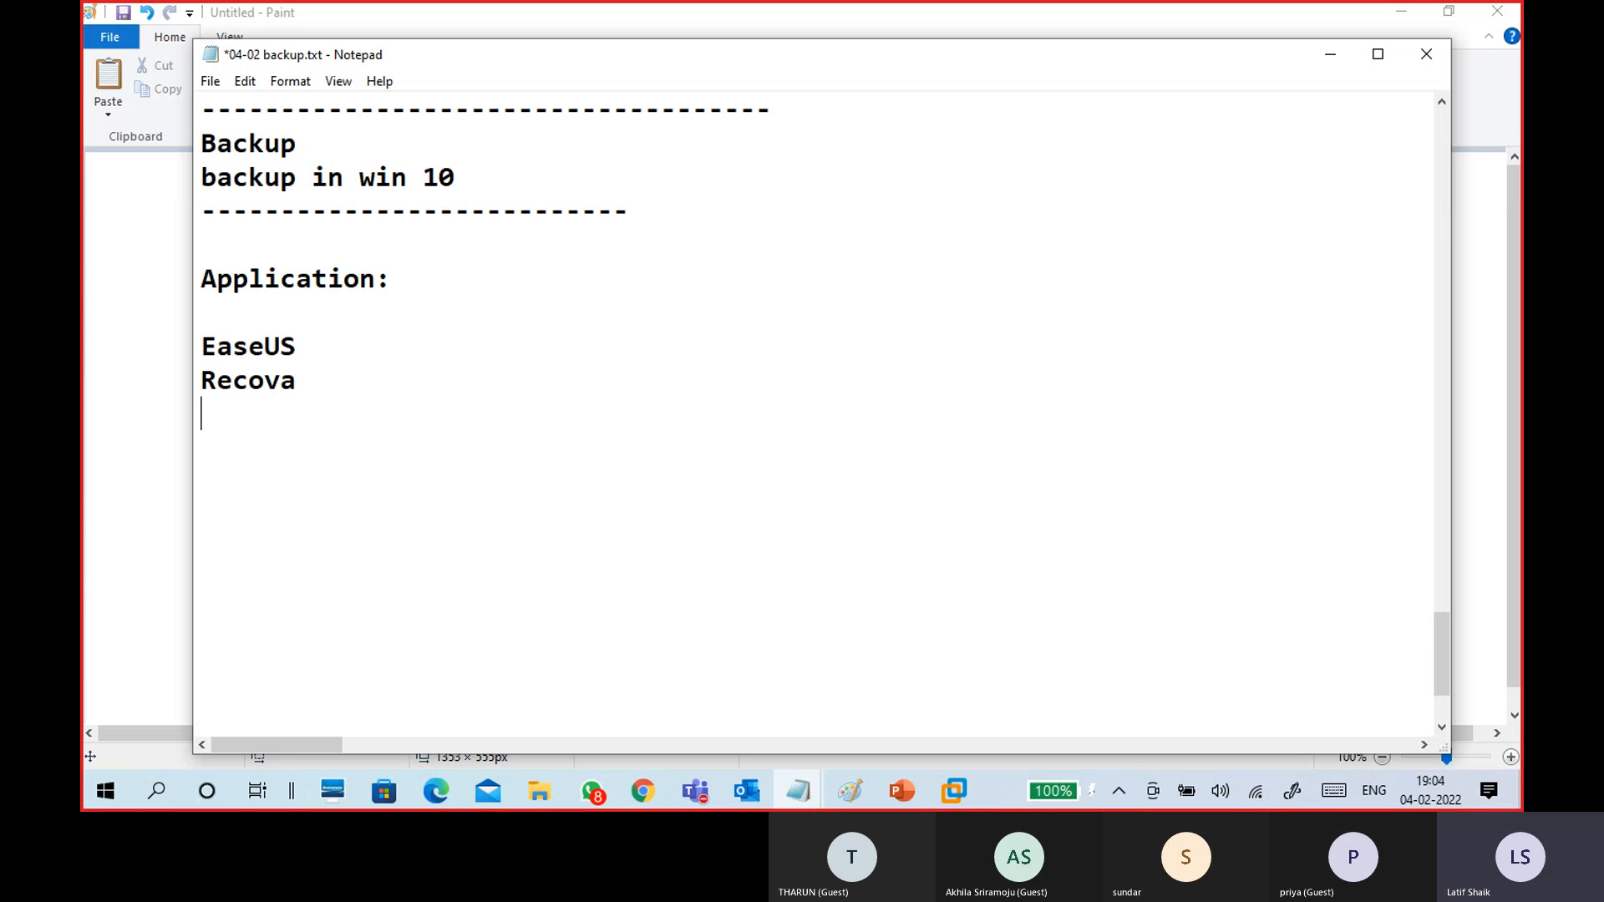
Add Netbackup, Veritas and veanam to the application list, each on its own line.
type("Netbackup")
key("Return")
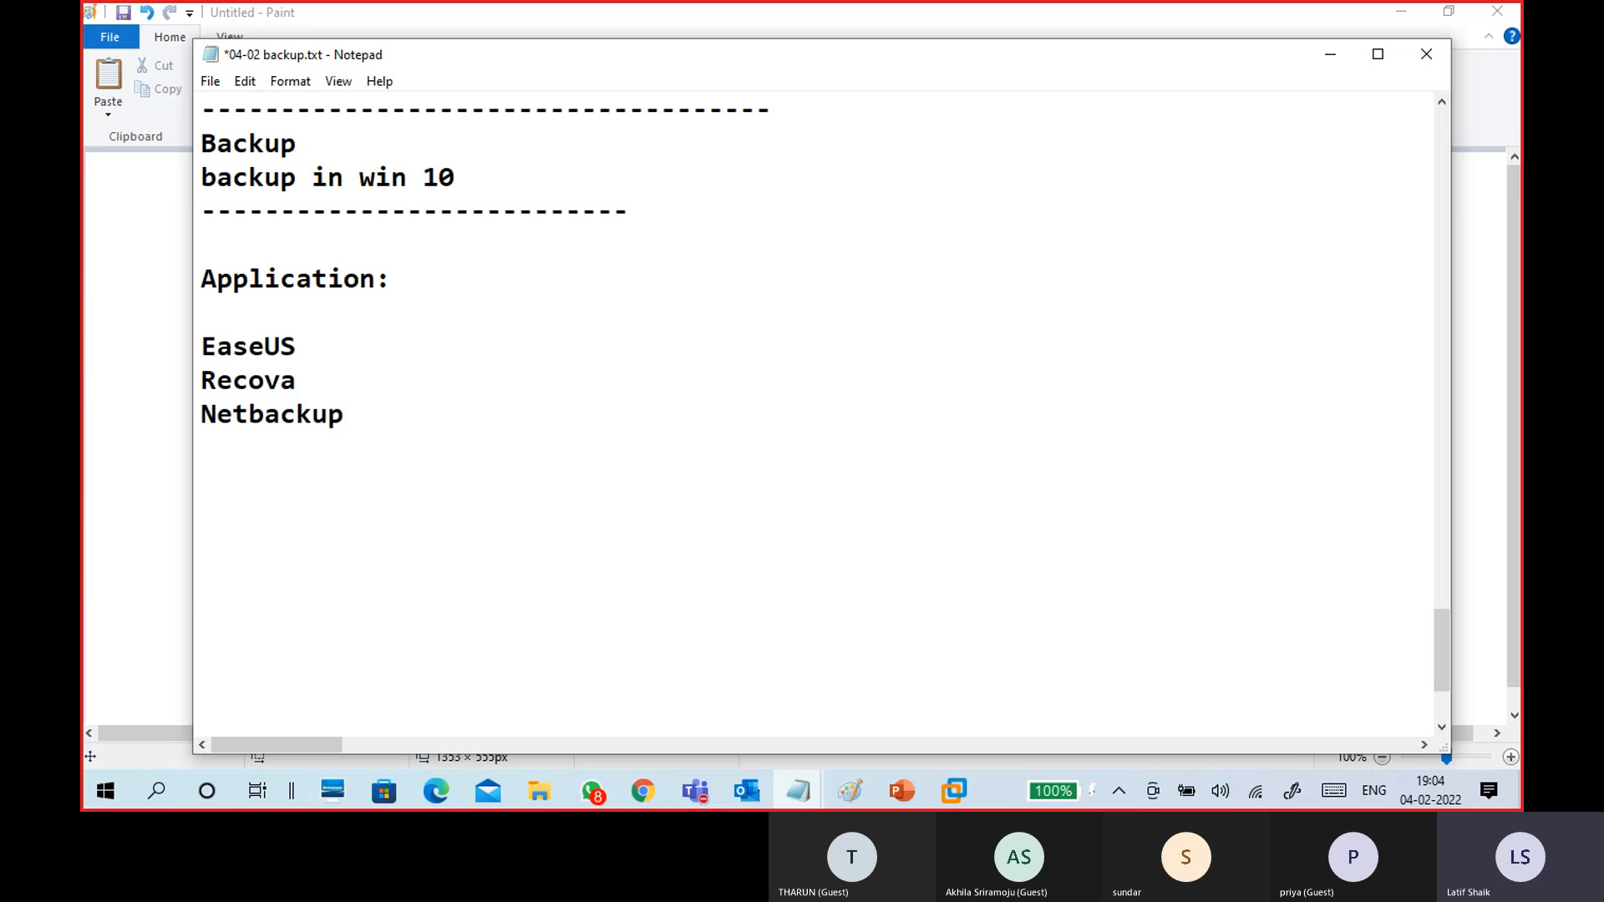
type("Veritas")
key("Return")
type("vea")
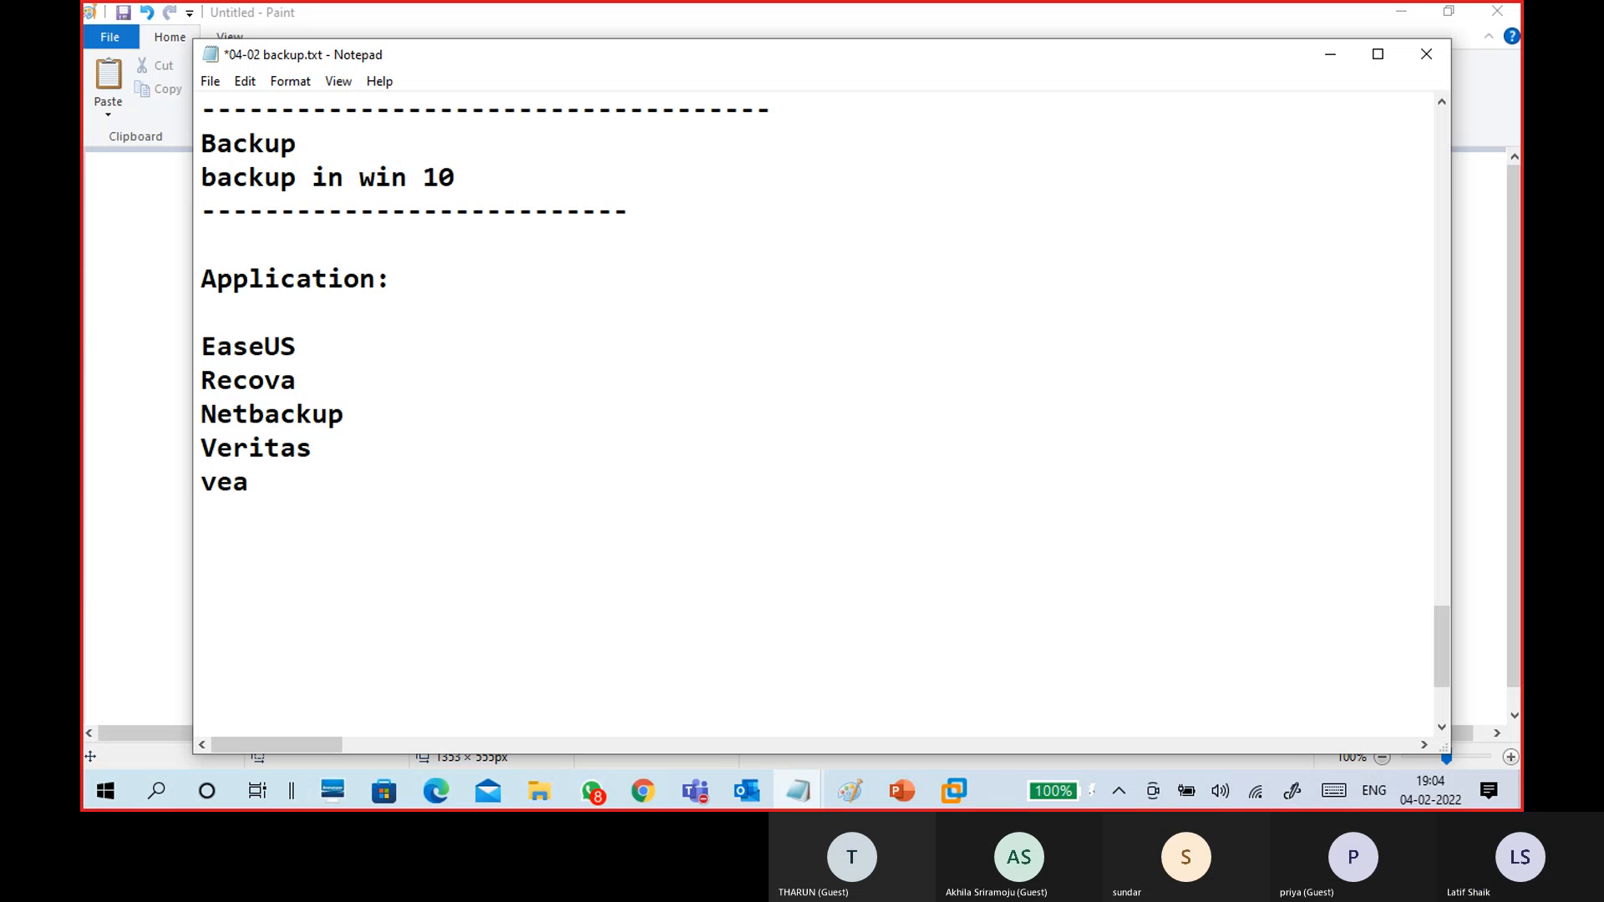
type("ms")
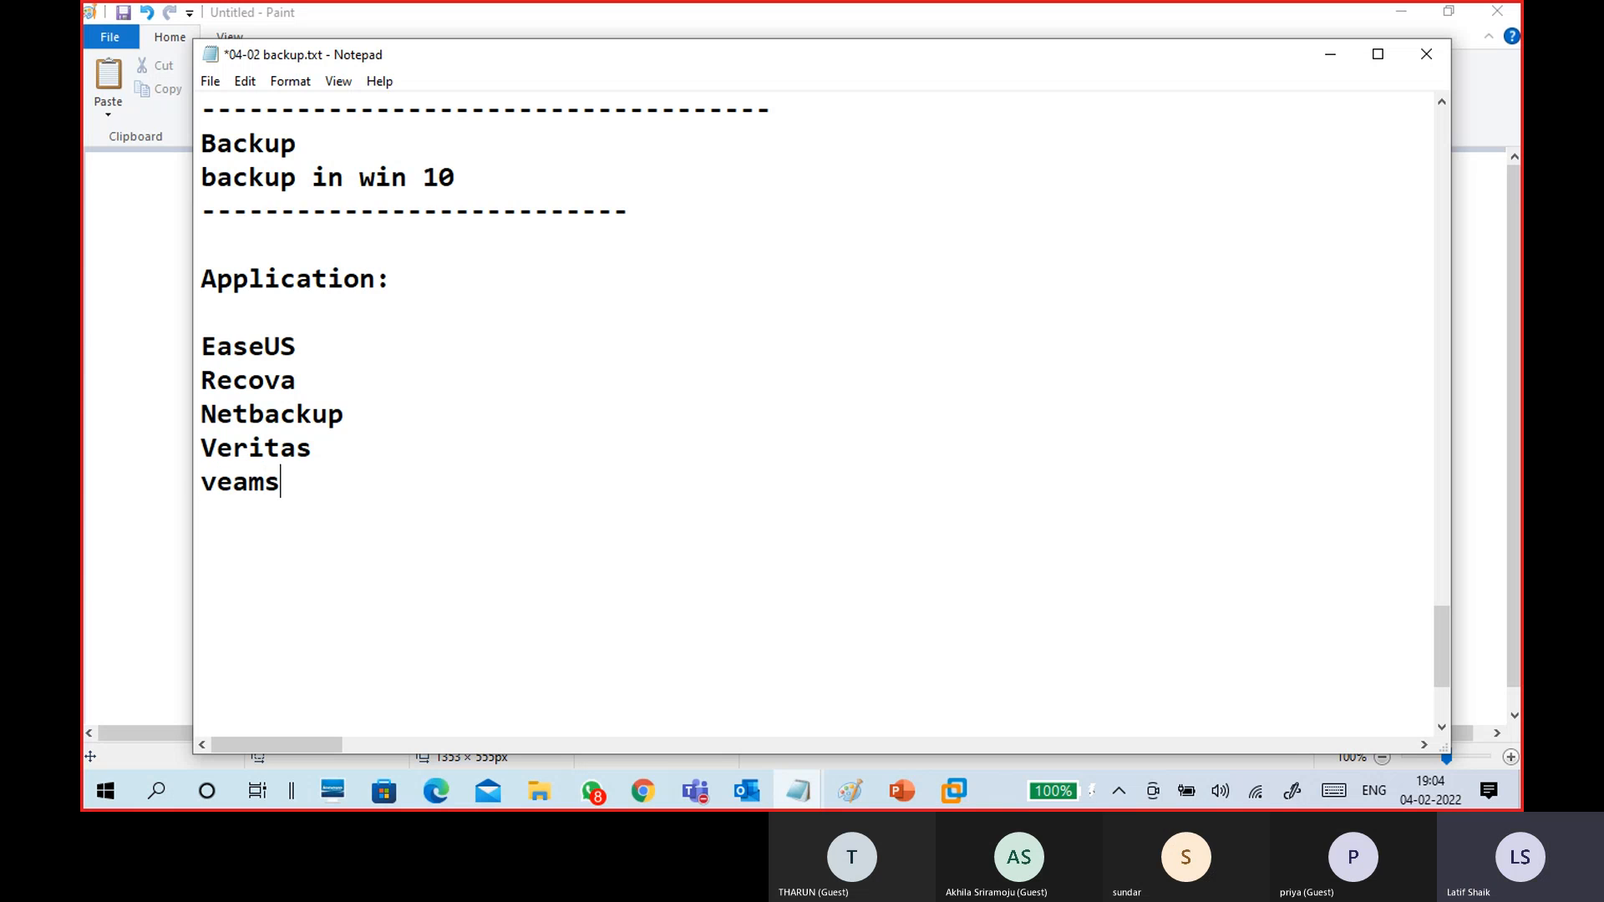
key("BackSpace")
key("BackSpace")
type("nam")
Switch to Chrome, search Google for "veanam" in a new tab, and look through the results.
left_click(653, 794)
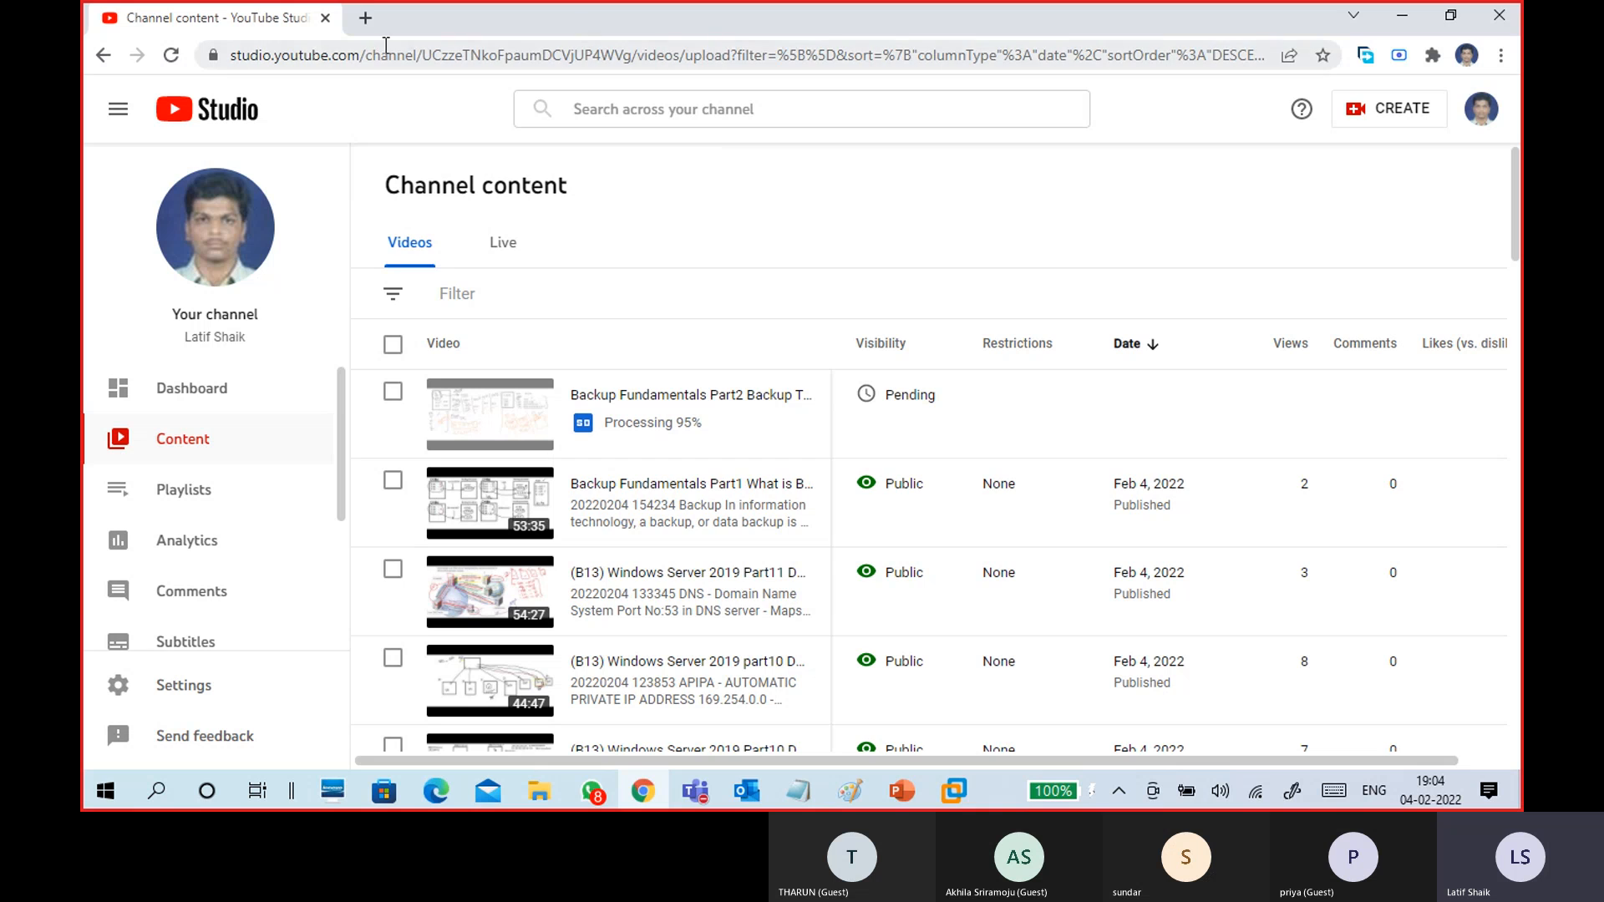
key("ctrl+t")
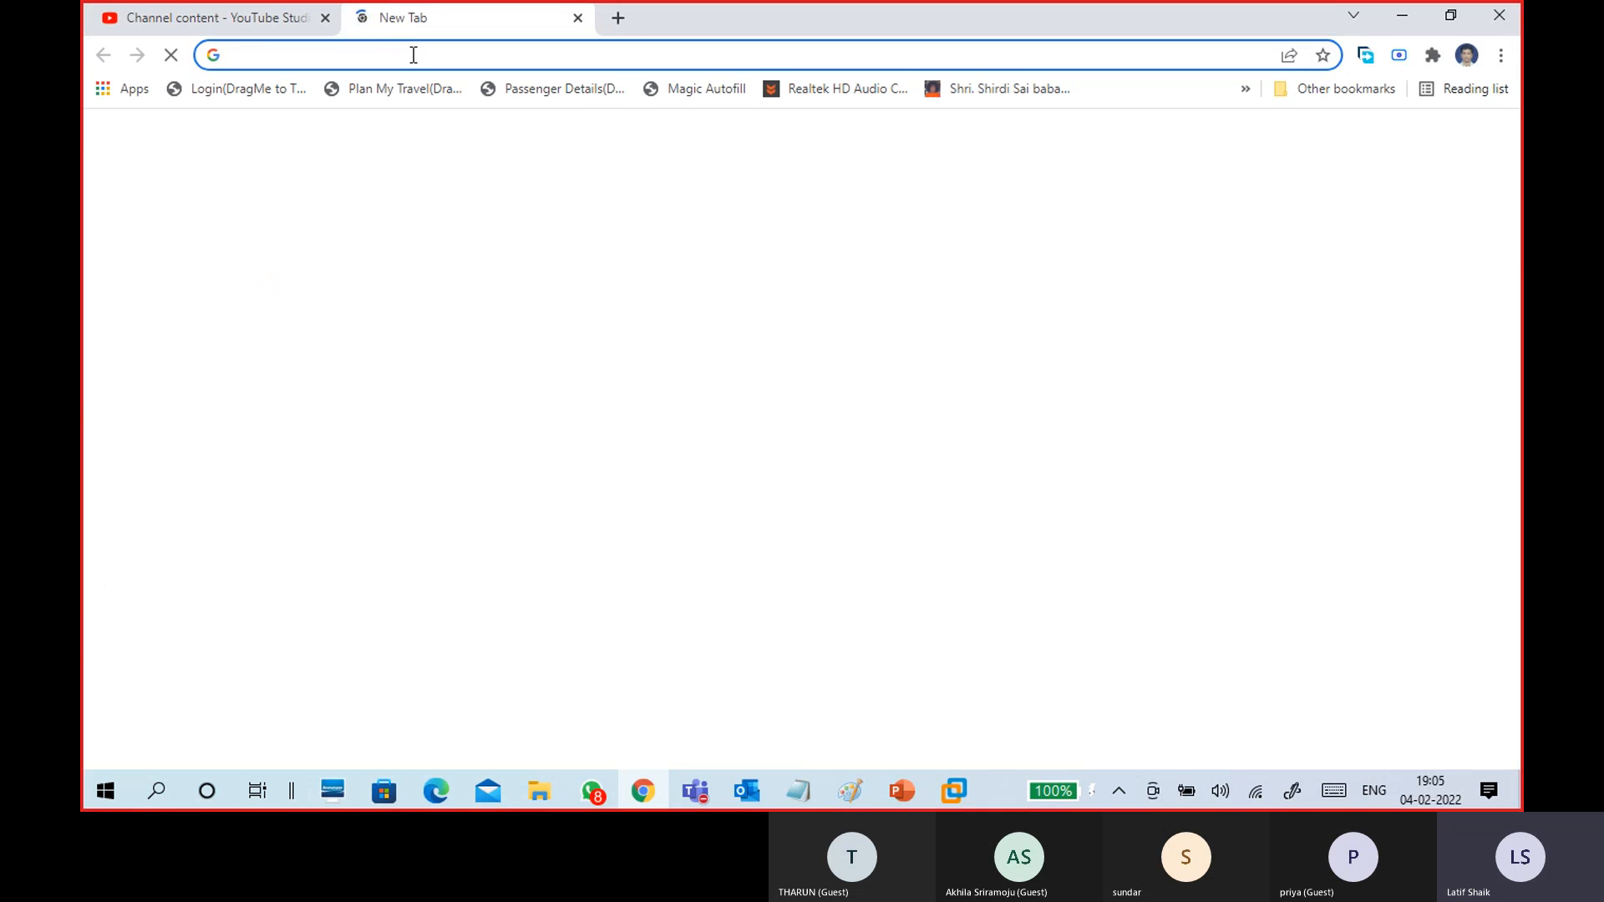
left_click(412, 55)
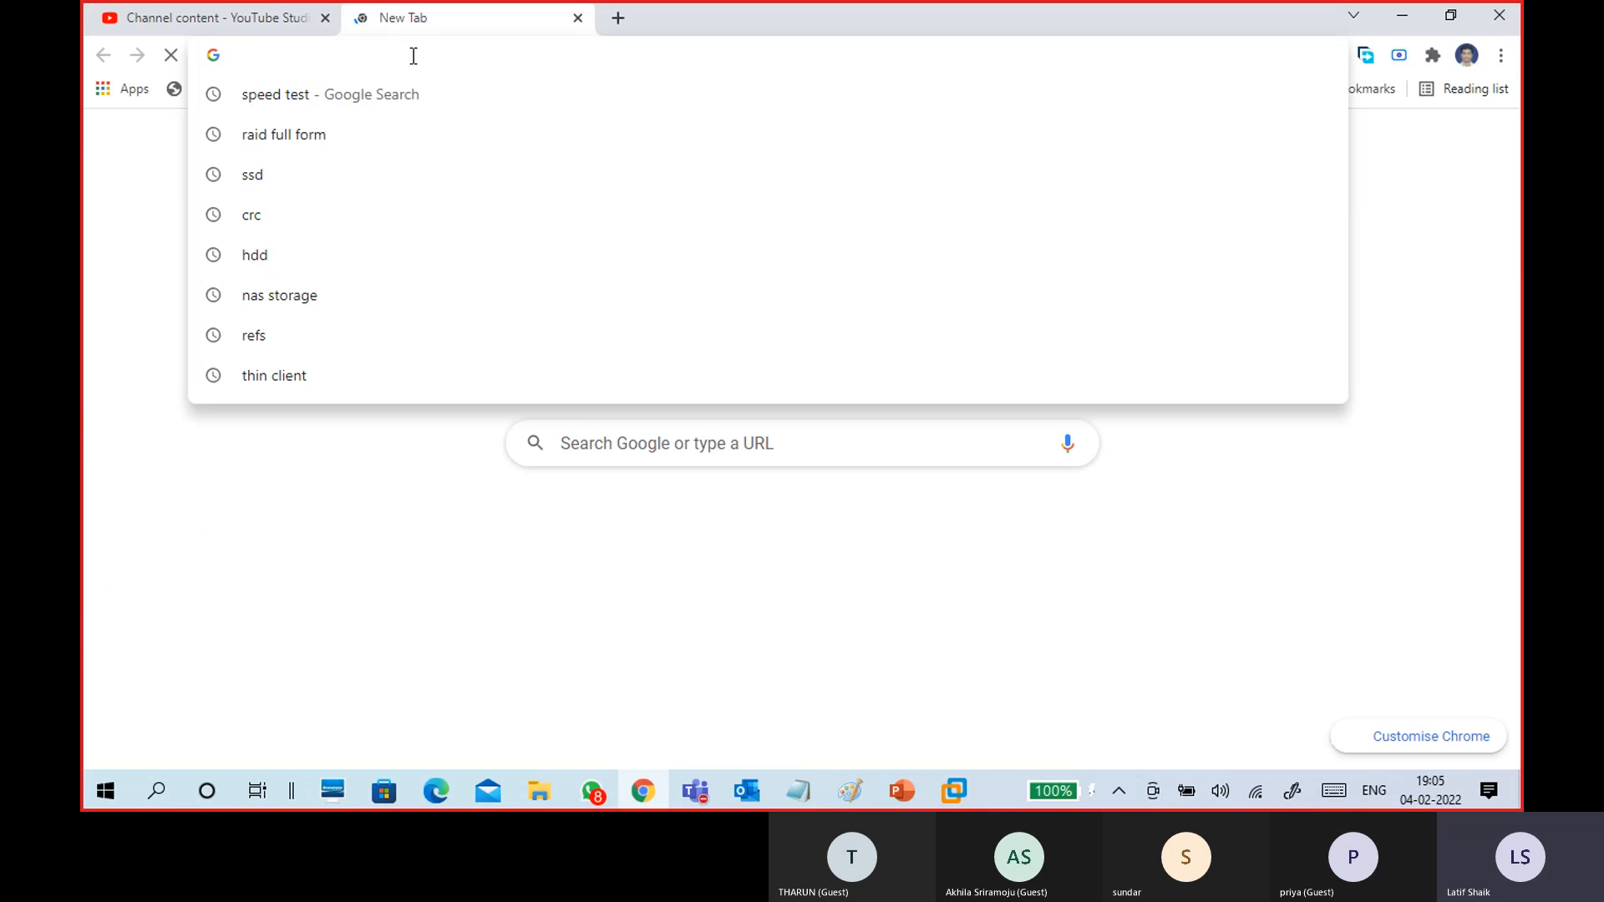
type("veanam")
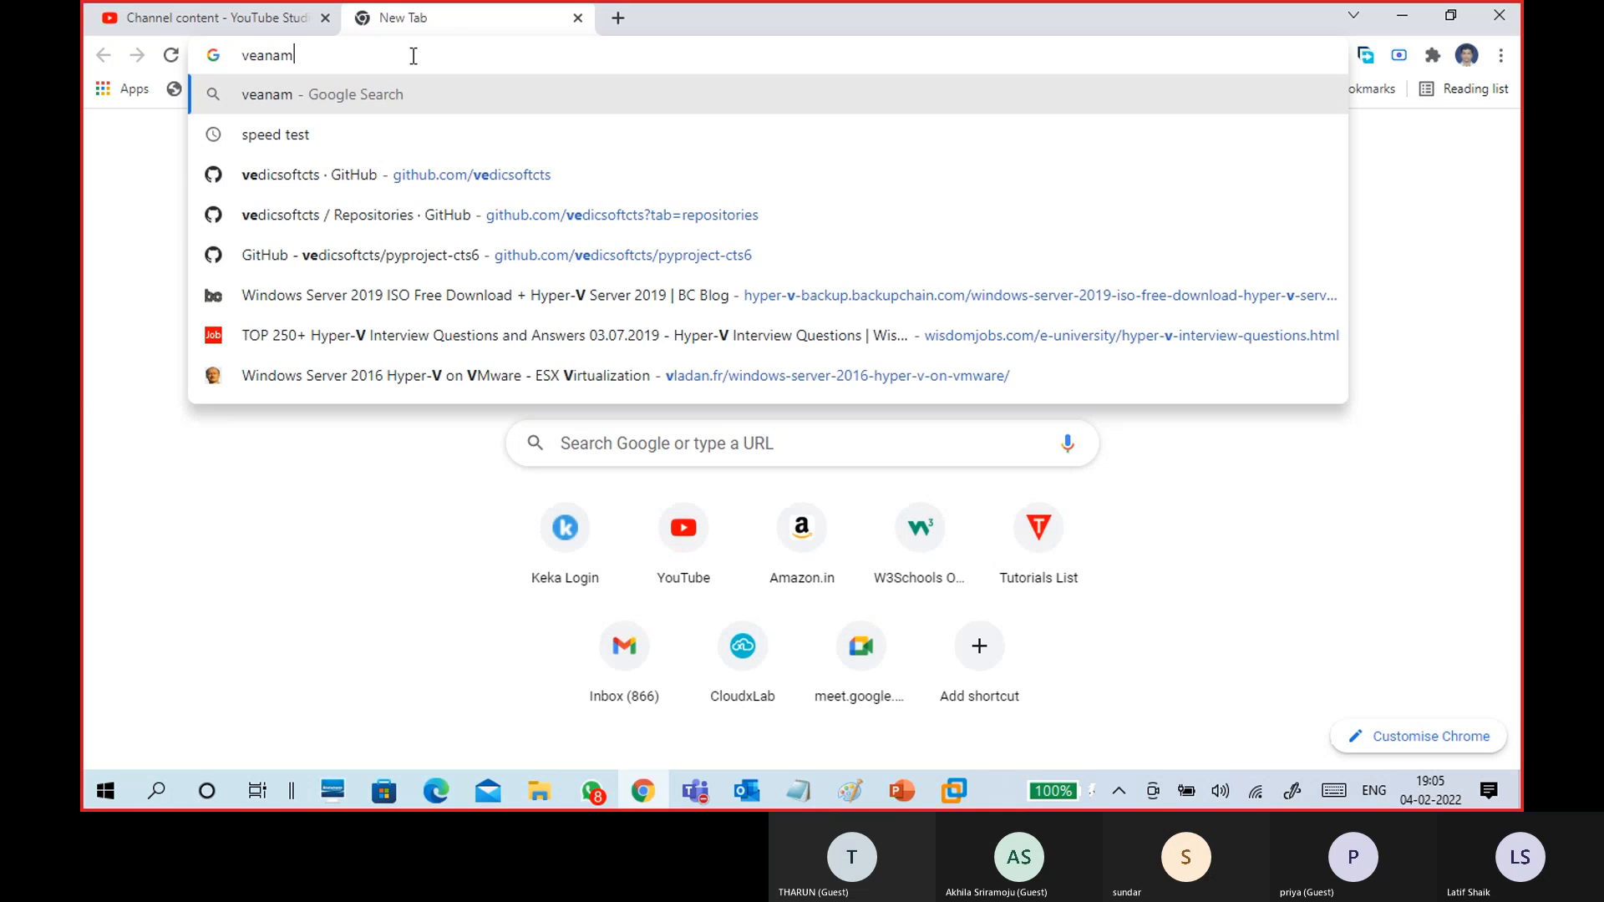
key("Return")
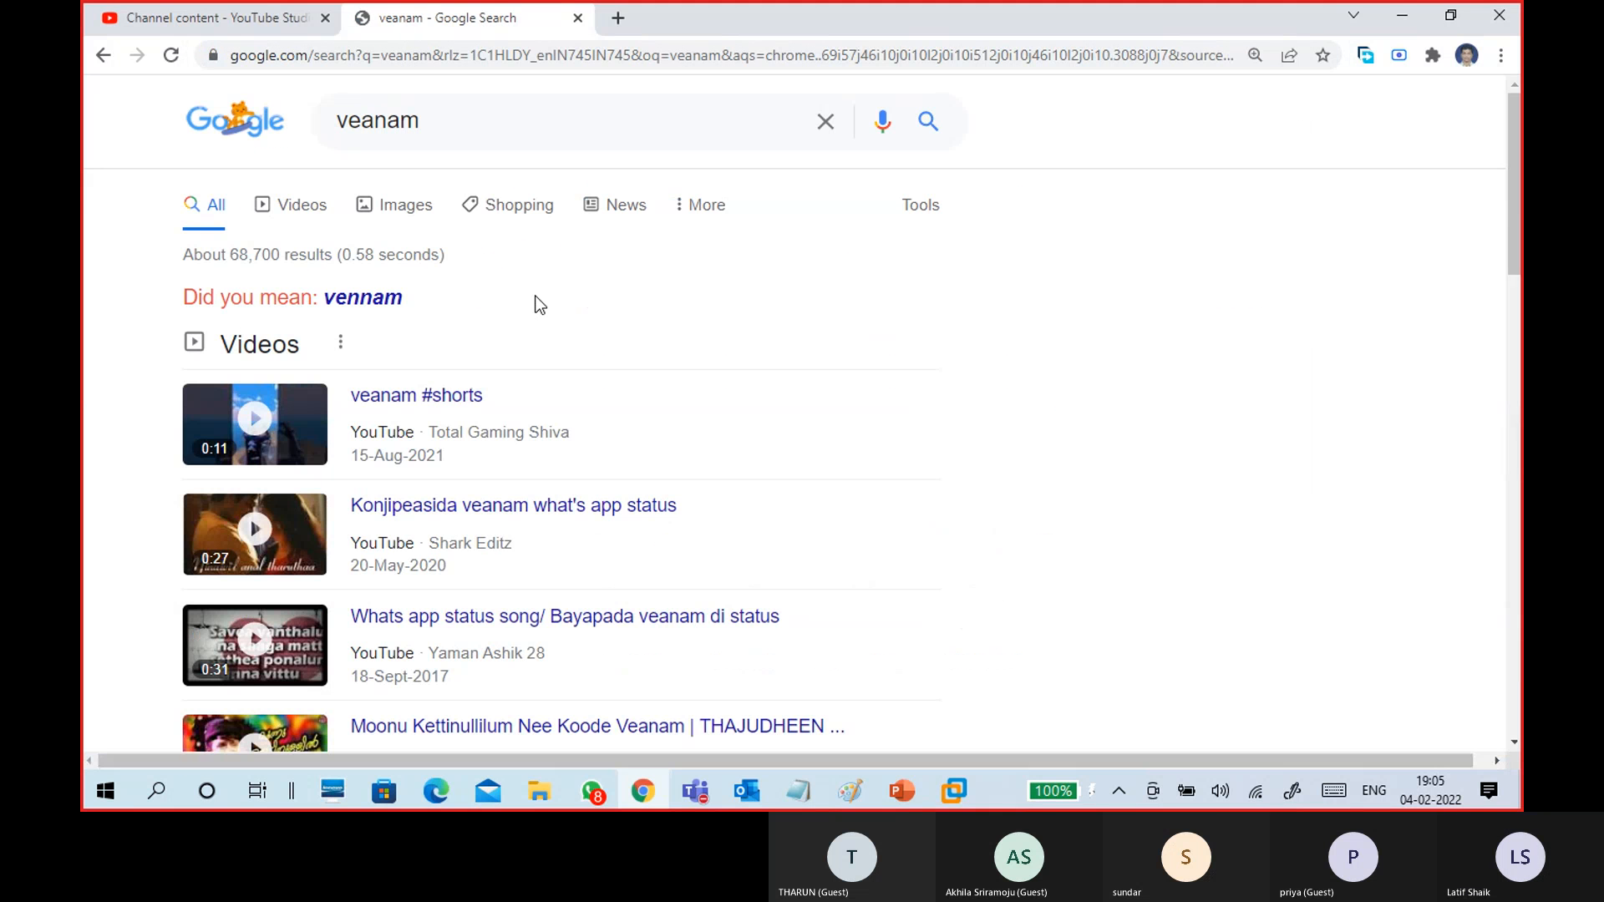
scroll(816, 451, "down", 9)
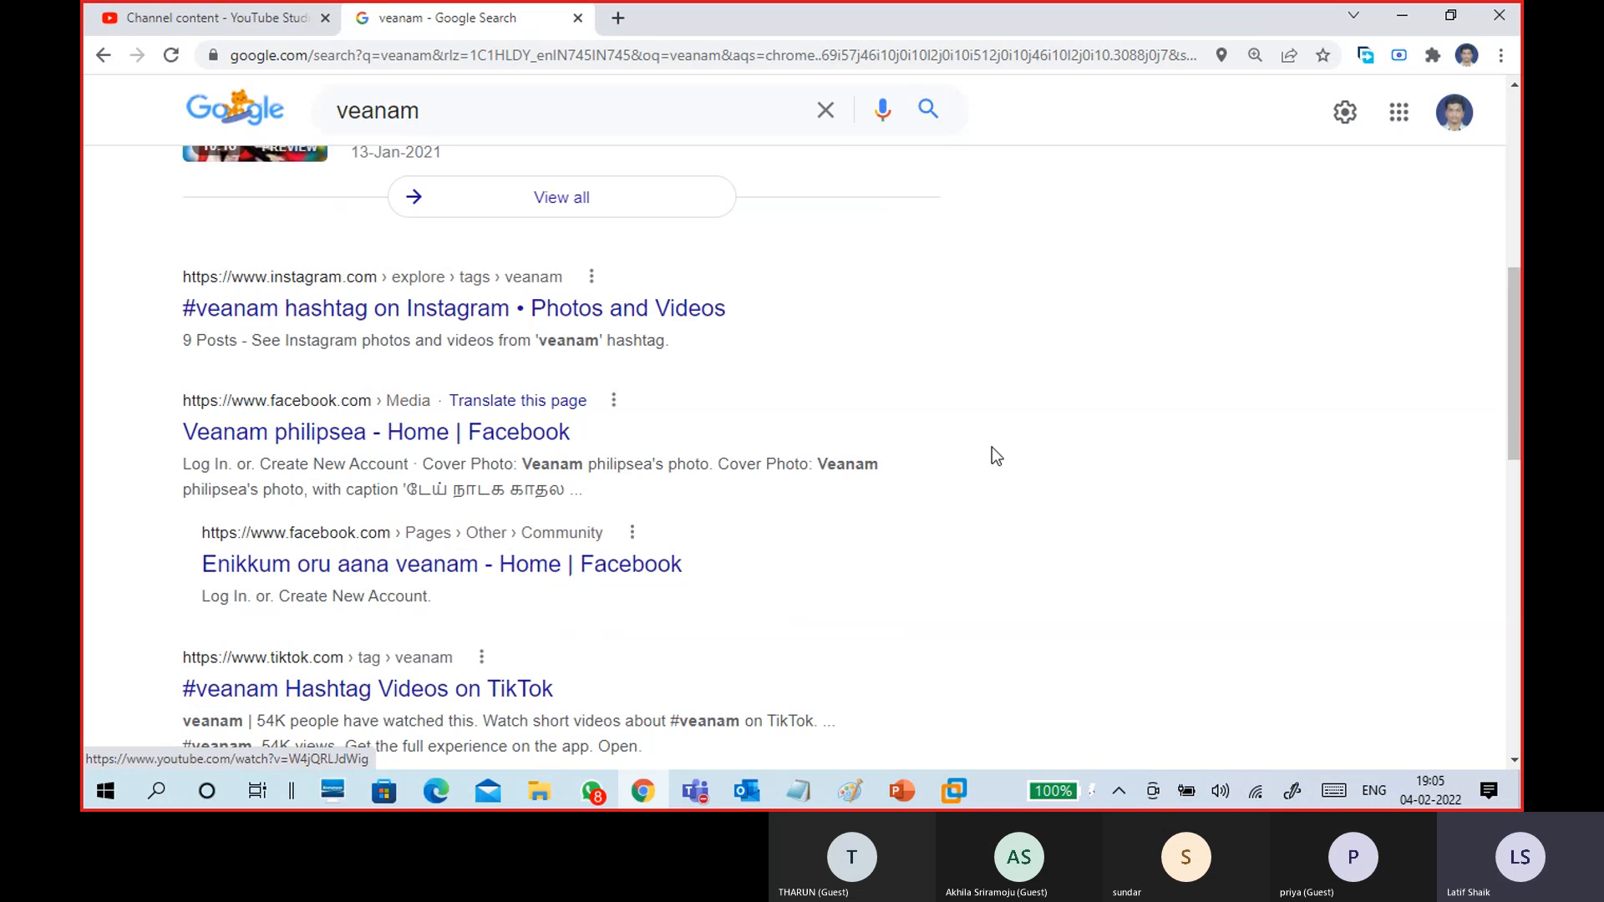
scroll(713, 439, "up", 9)
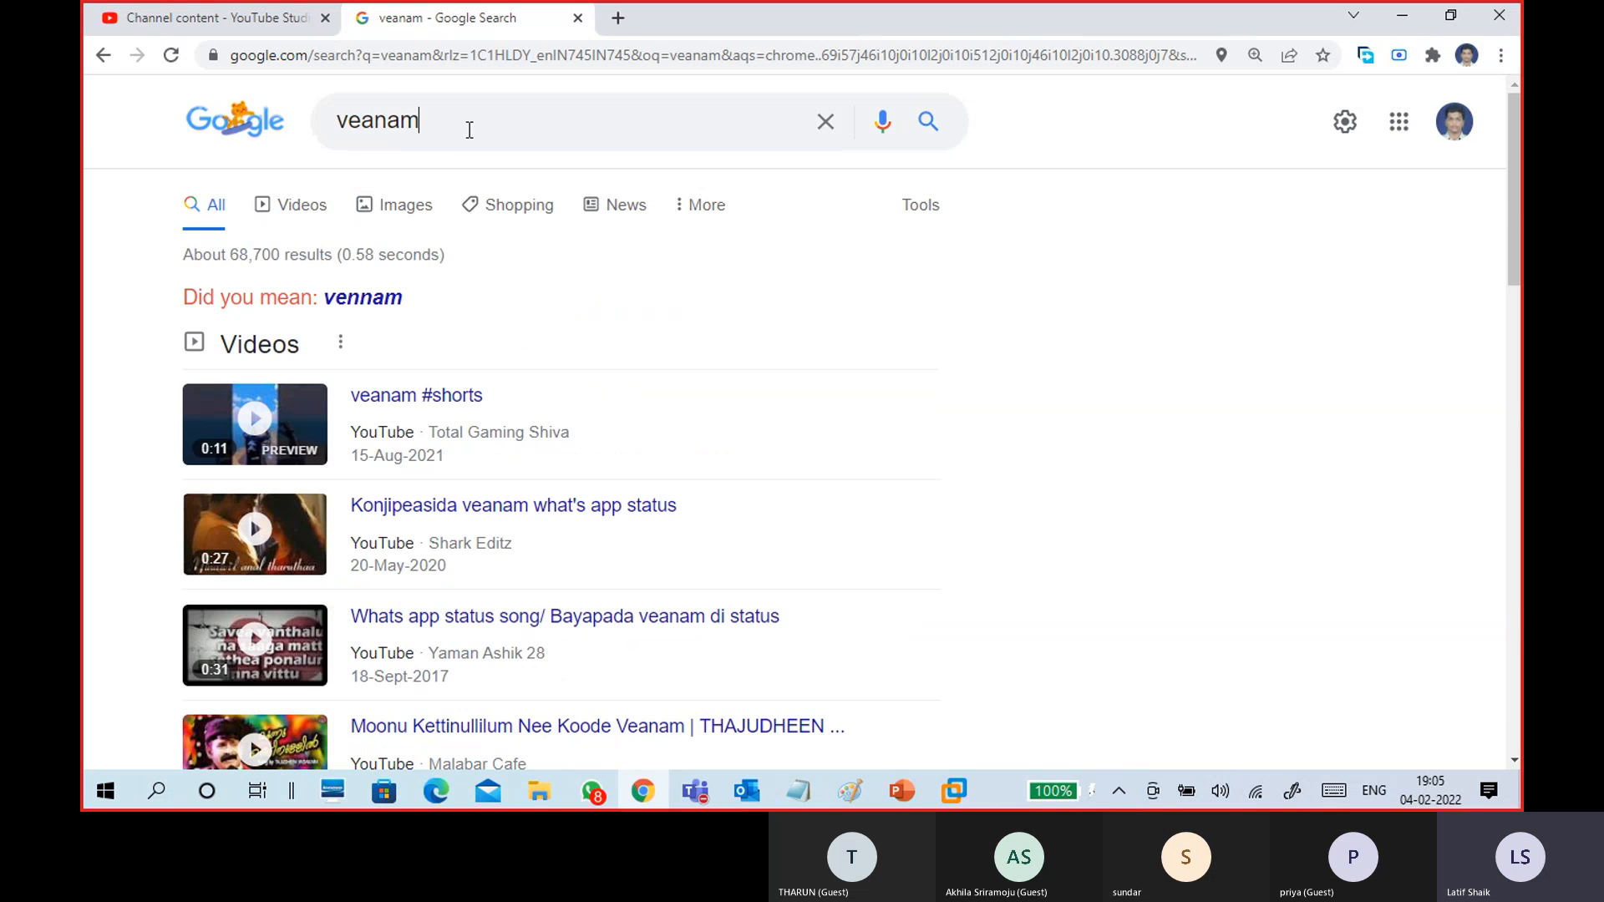
Refine the Google search to "veanam backup" to check the product's spelling, and minimize the browser.
left_click(468, 126)
type("backup")
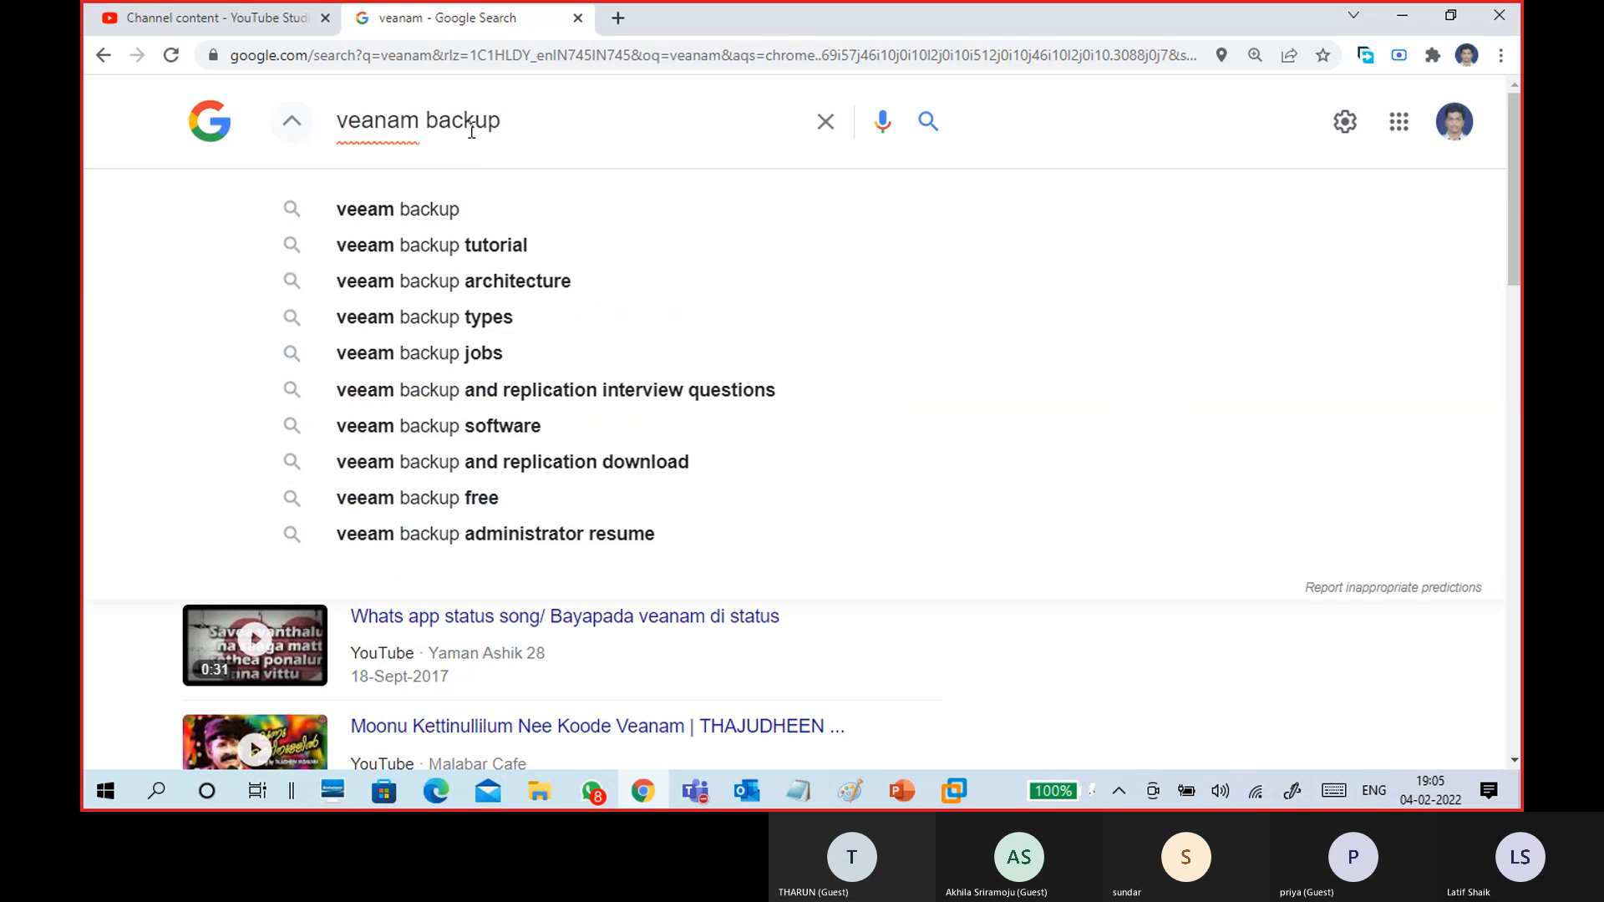
key("Return")
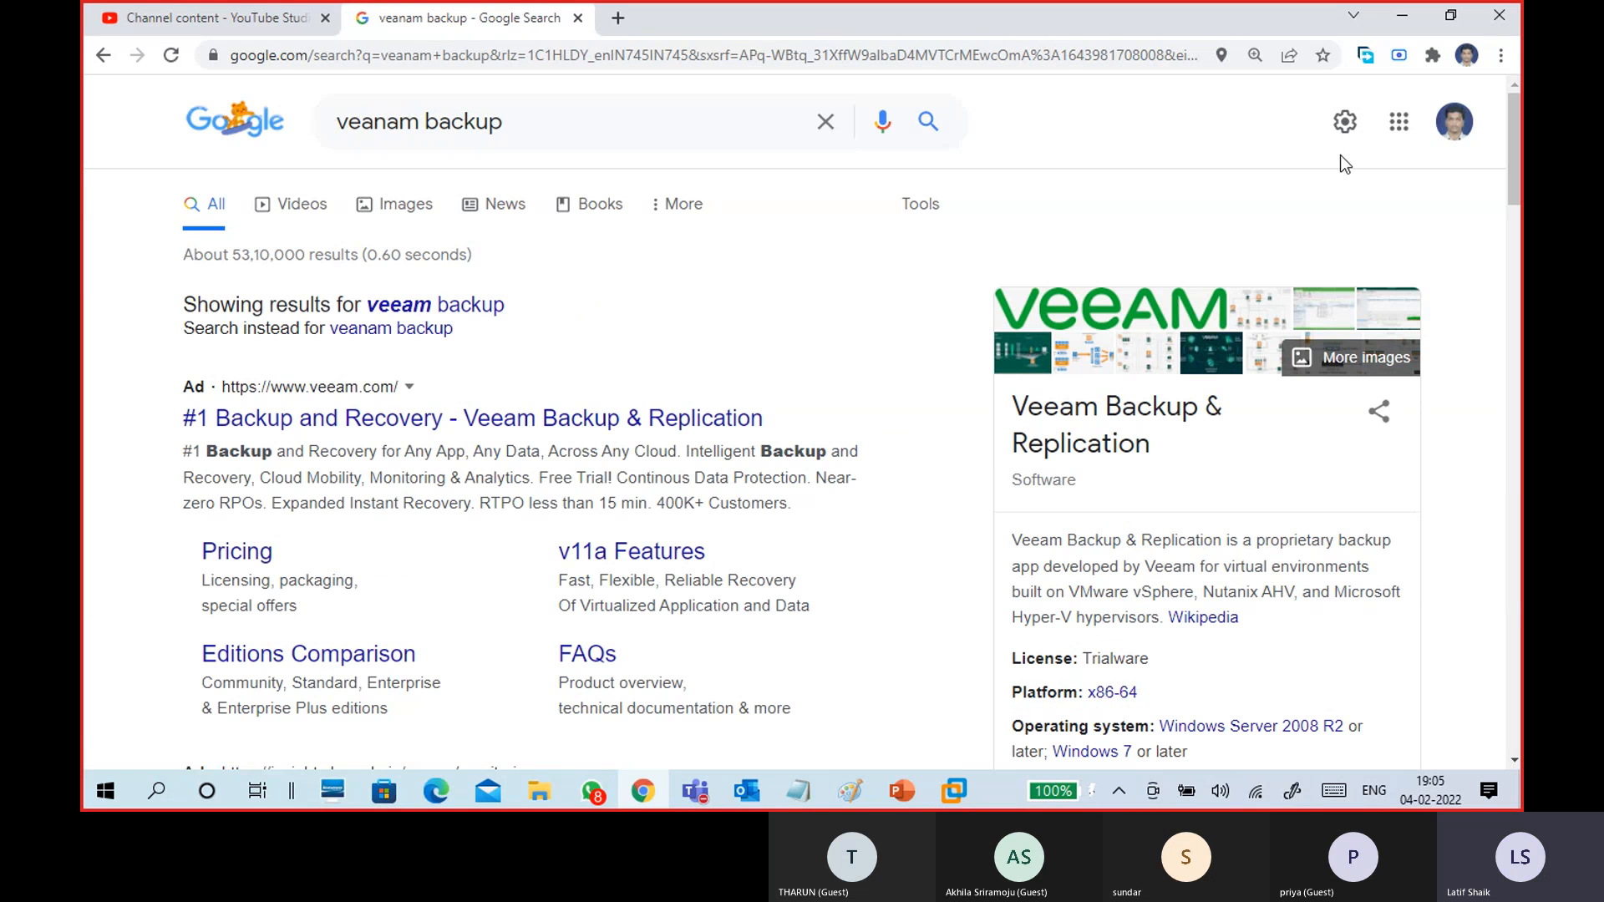
left_click(1400, 15)
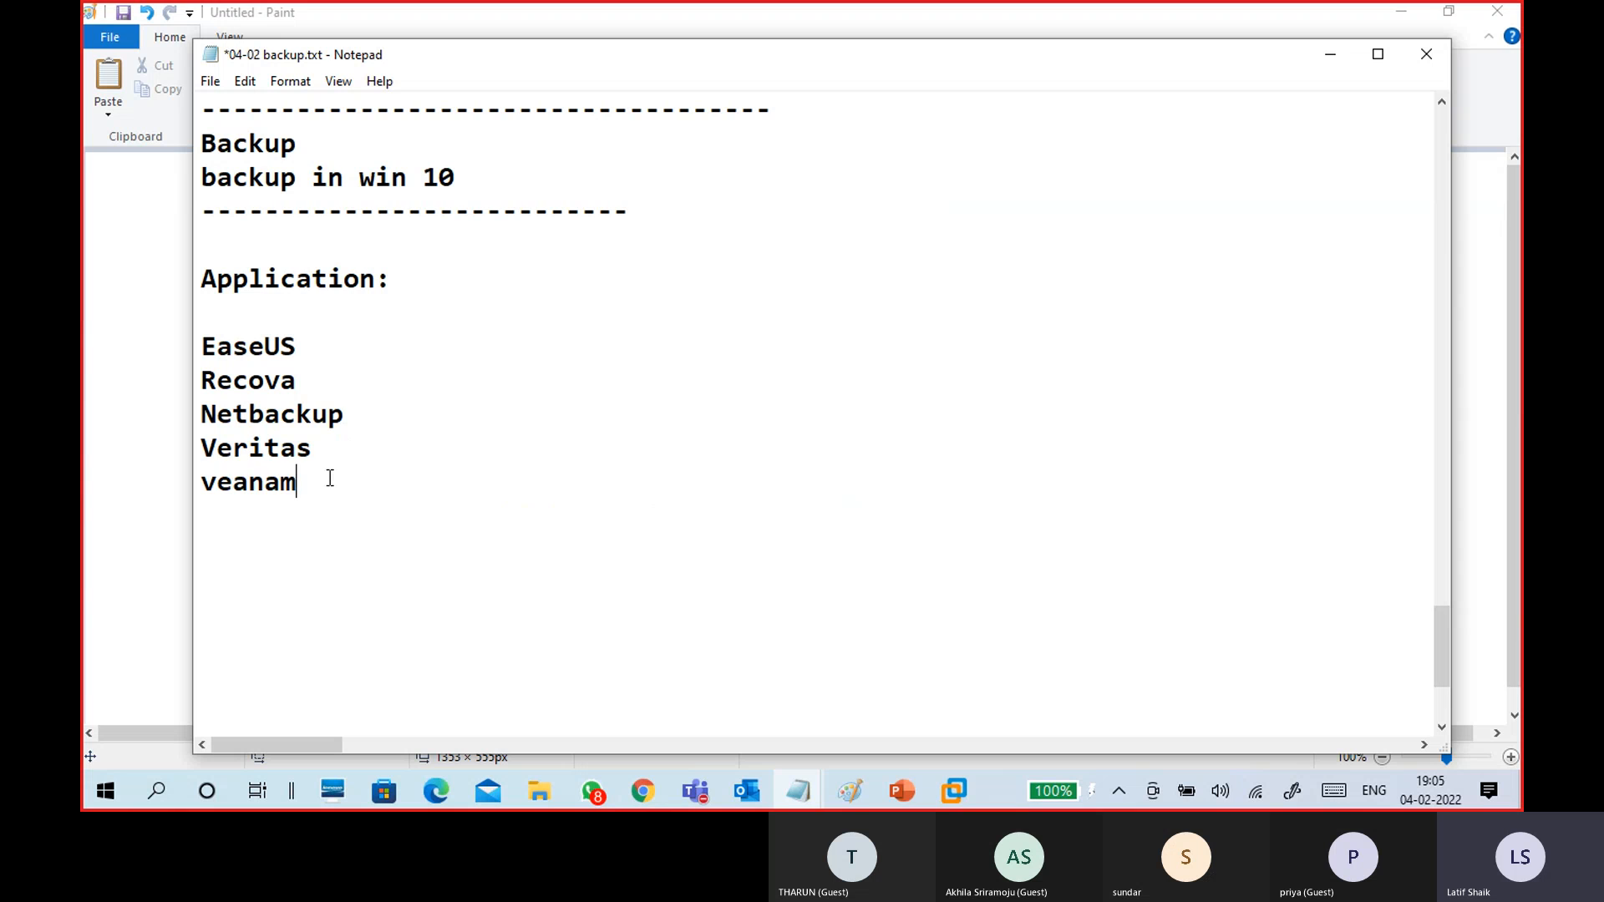
Replace veanam with "veeam" in the application list and start a new line below it.
left_click_drag(330, 478, 178, 478)
type("veeam")
left_click_drag(290, 544, 171, 493)
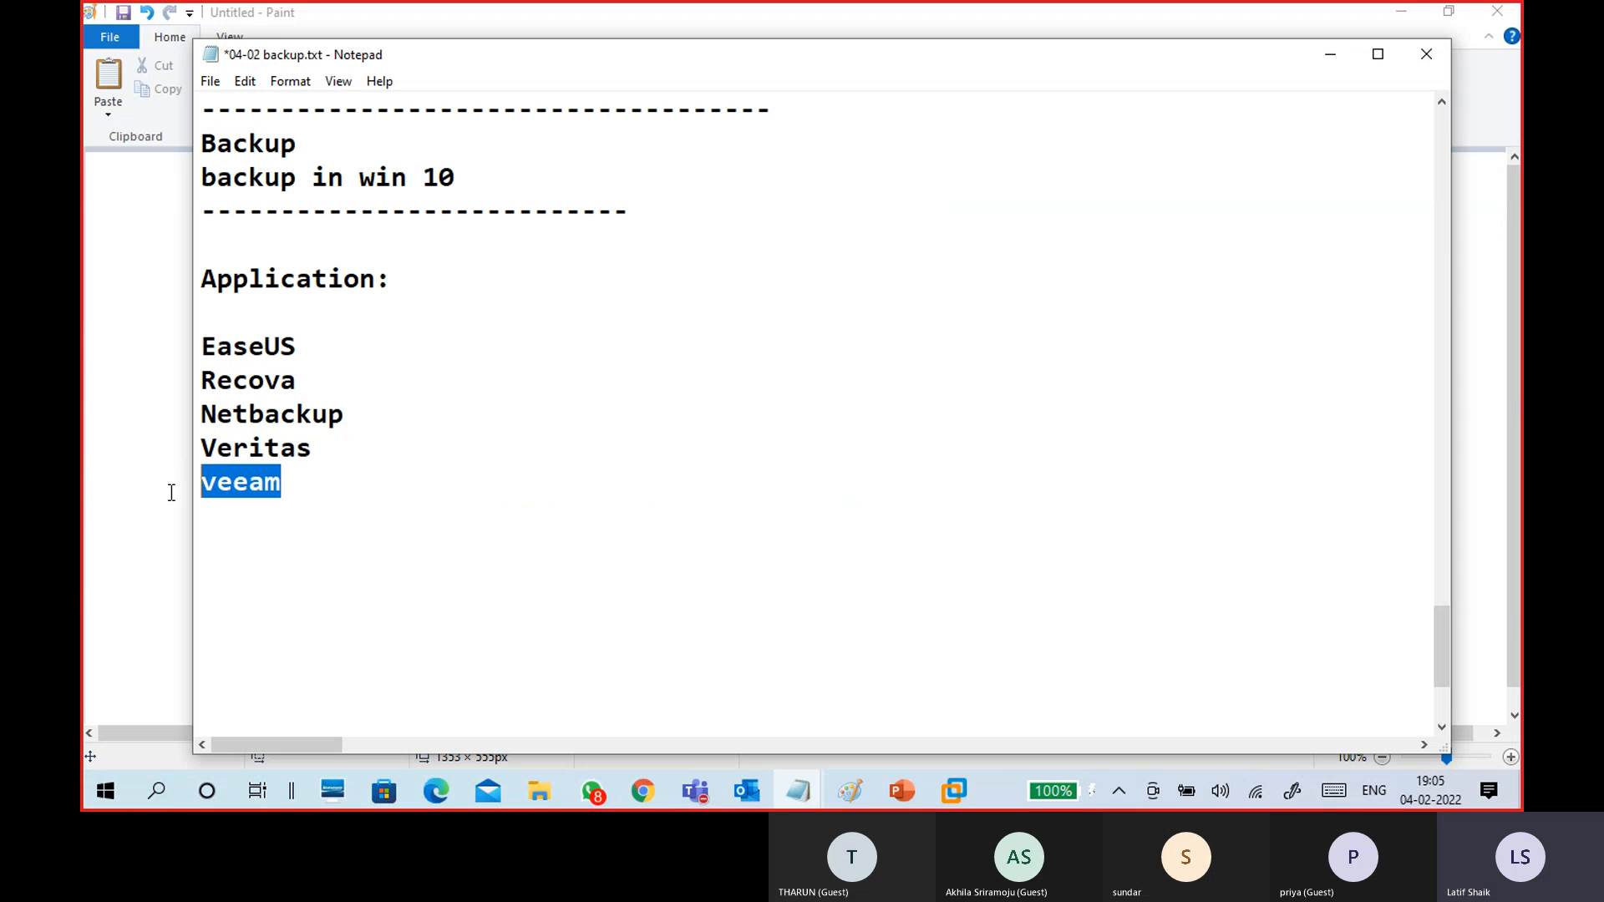
left_click(306, 484)
key("Return")
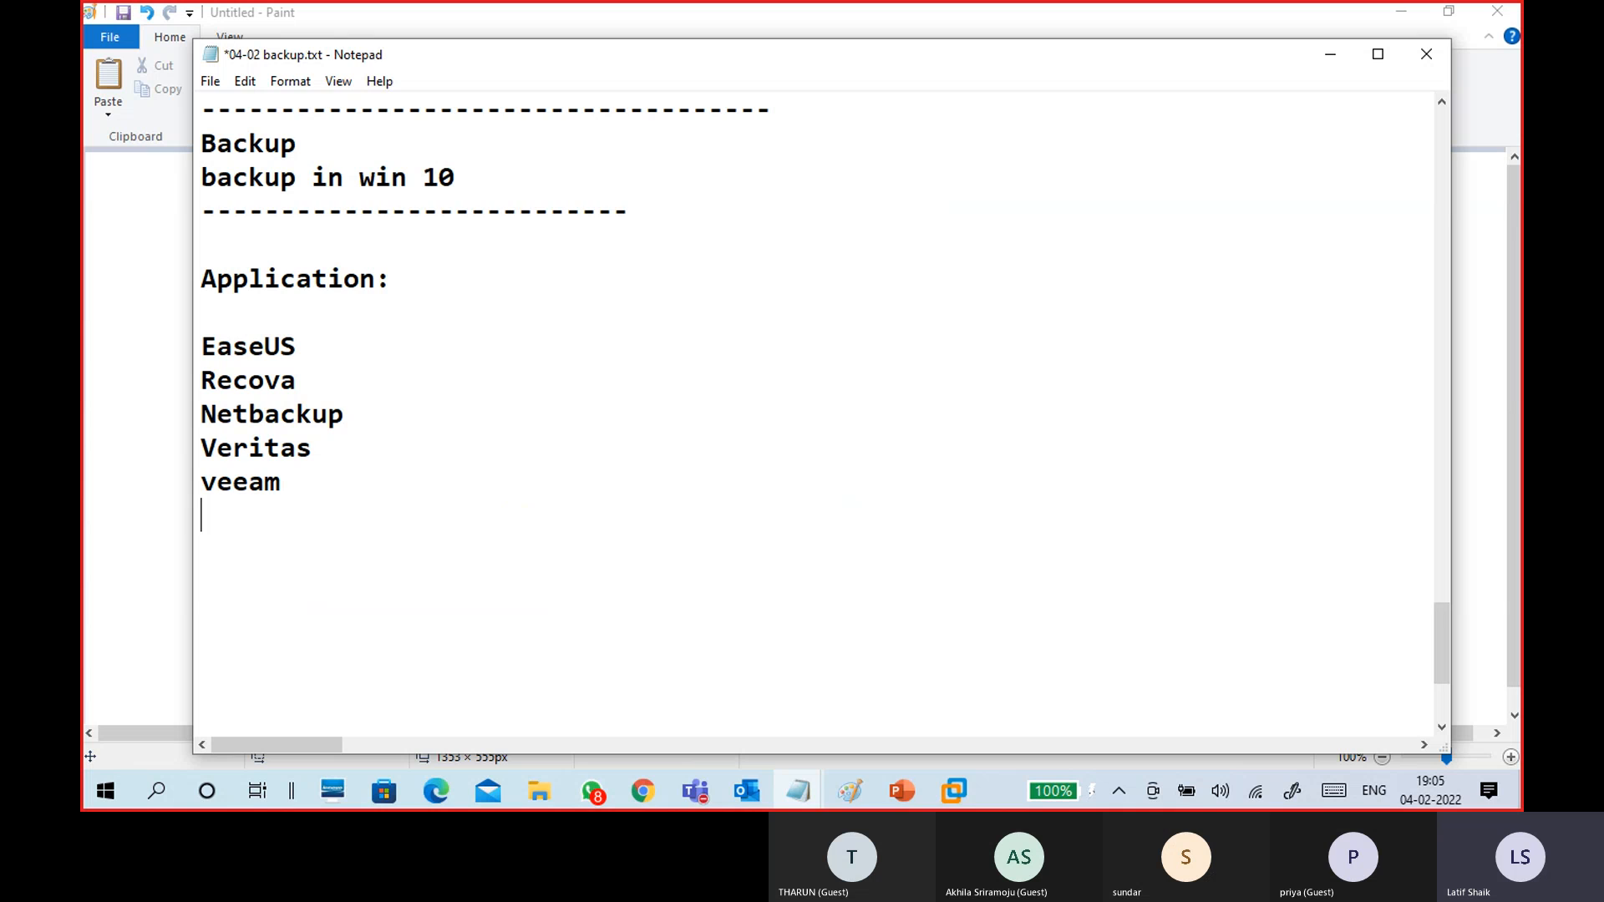
Add "IBM Tivoli" below veeam, with a capital T, and start a new line after it.
type("IBM tivoli")
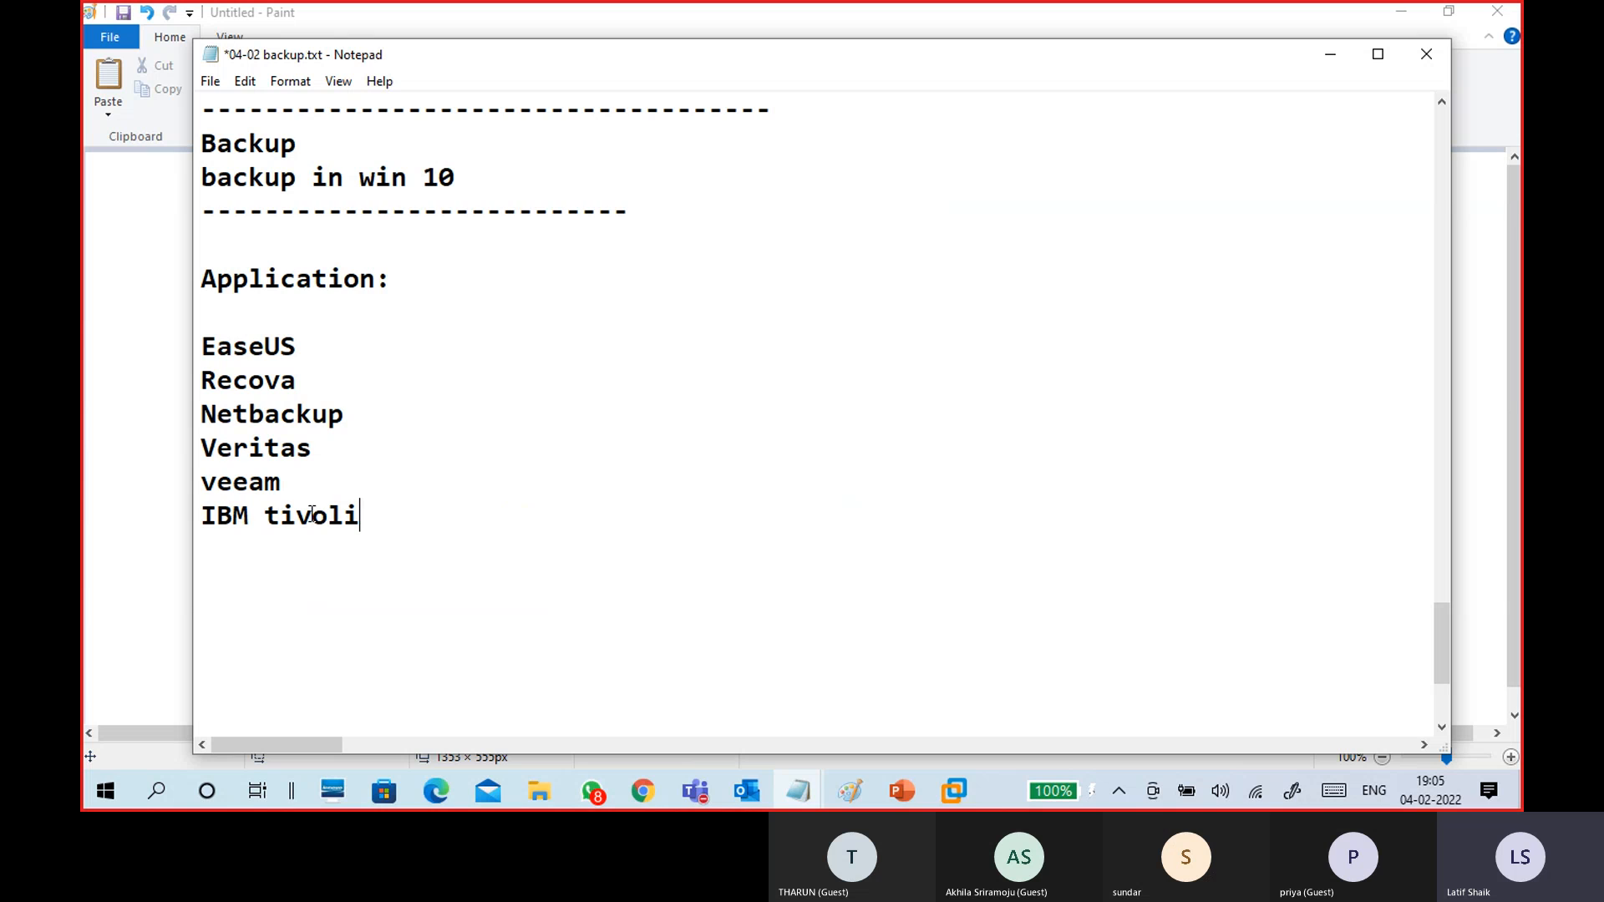
left_click(281, 515)
key("BackSpace")
type("T")
left_click(386, 505)
key("Return")
Insert a line reading "Server" between Recova and Netbackup.
left_click_drag(340, 381, 168, 329)
left_click(336, 381)
key("Return")
type("Server")
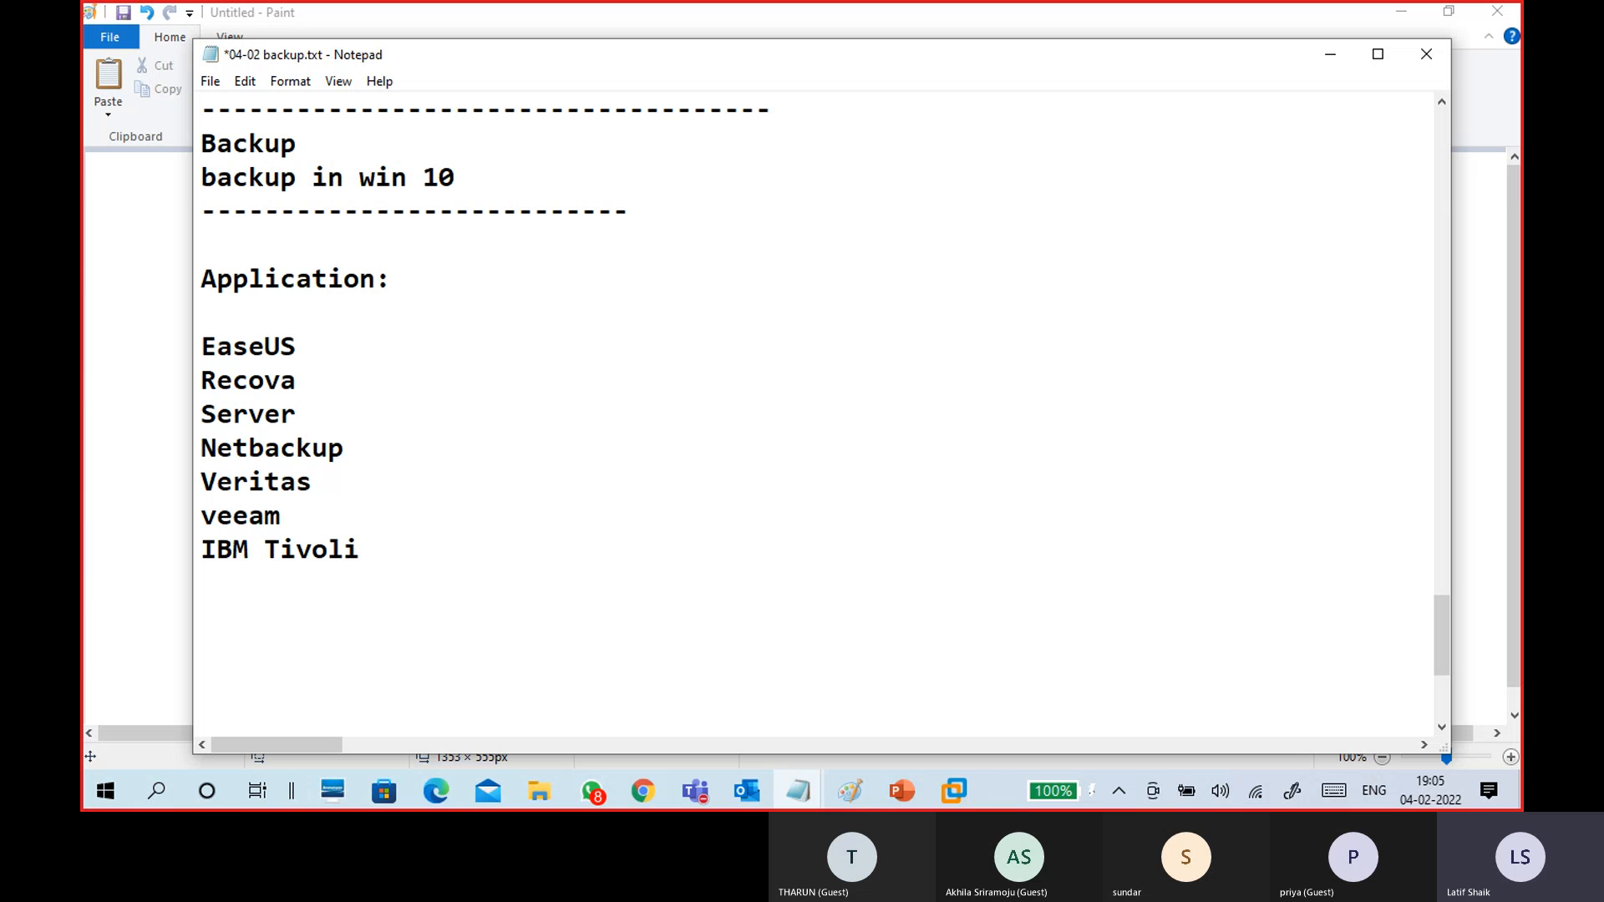
Expand the Server line into the heading "Backup Server Application:".
left_click(216, 414)
type("Bck")
key("BackSpace")
key("BackSpace")
type("ackup SSer")
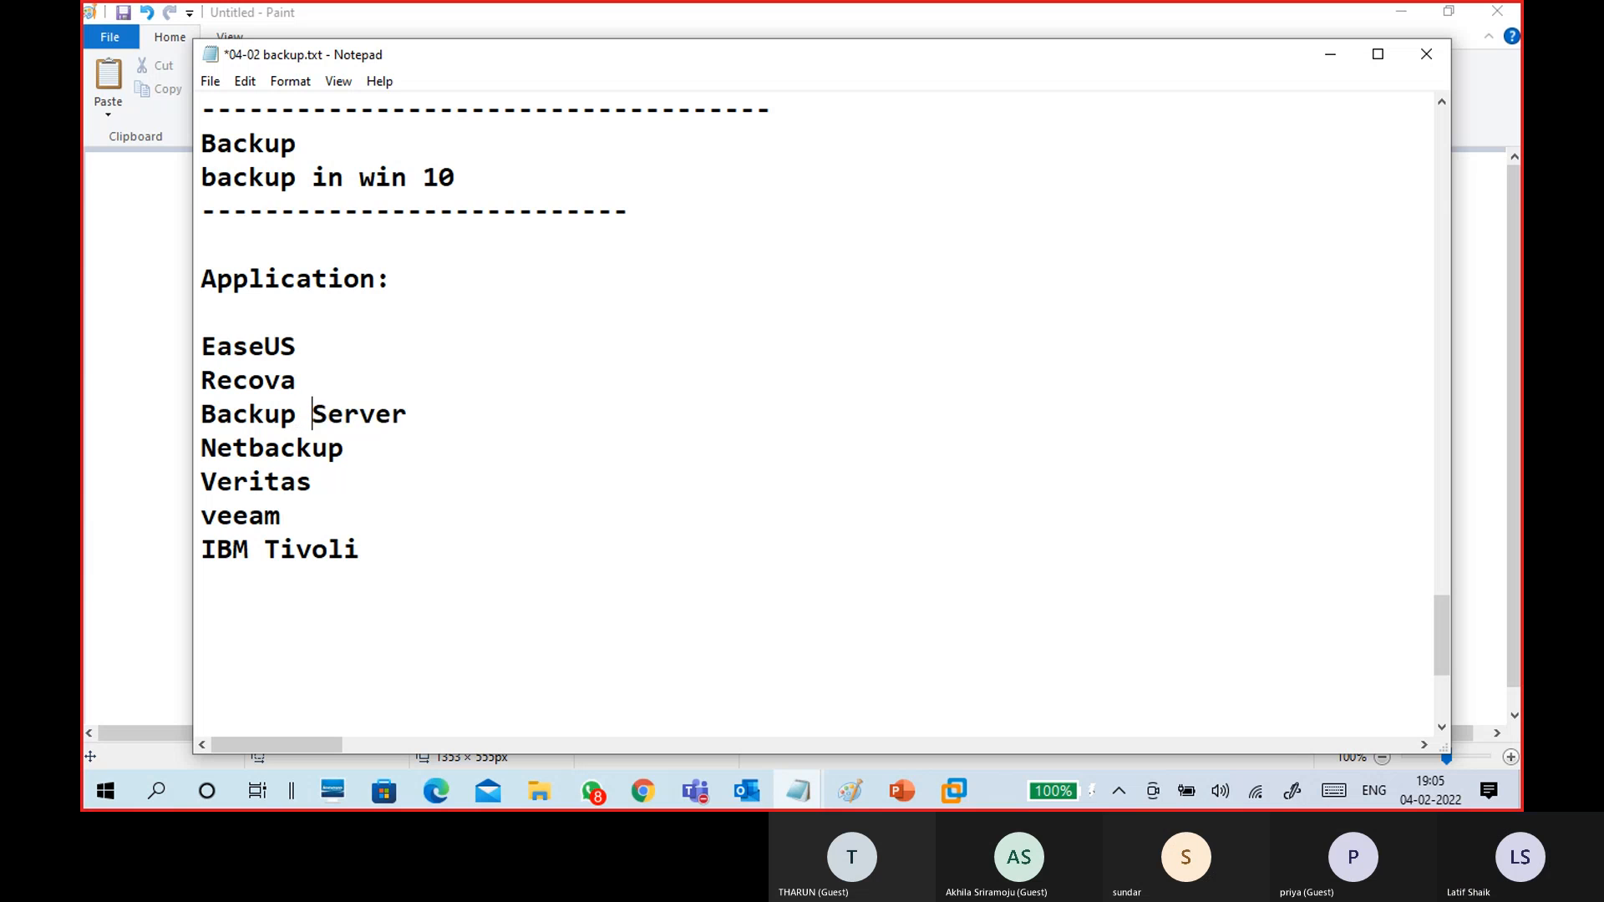
key("BackSpace")
key("BackSpace")
key("BackSpace")
left_click(477, 400)
type("App")
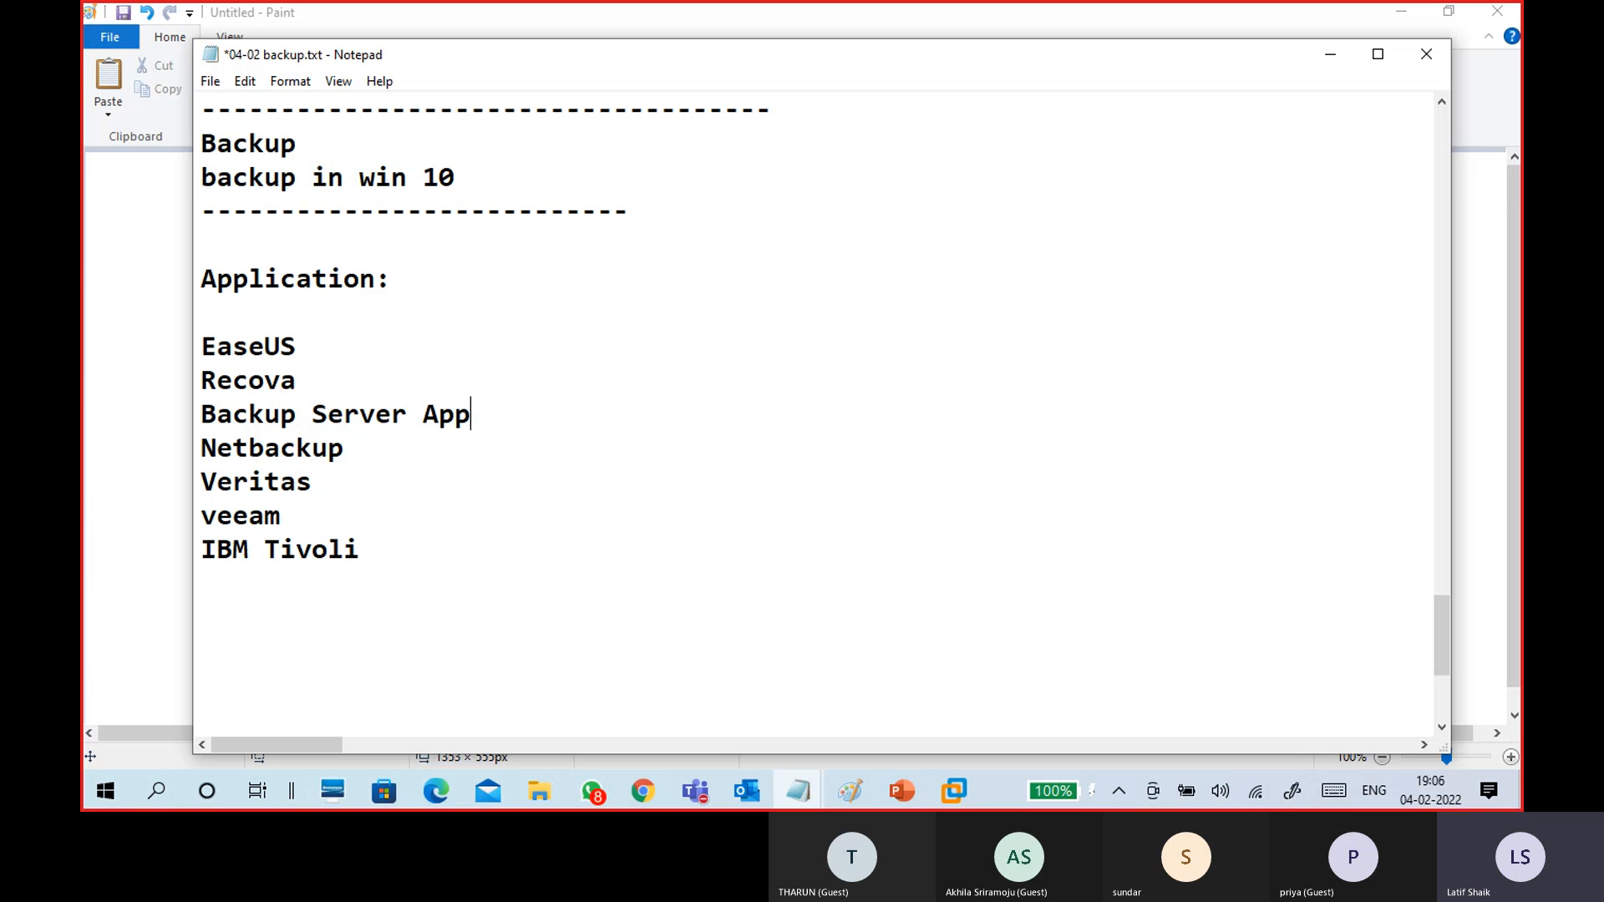
type("lication:")
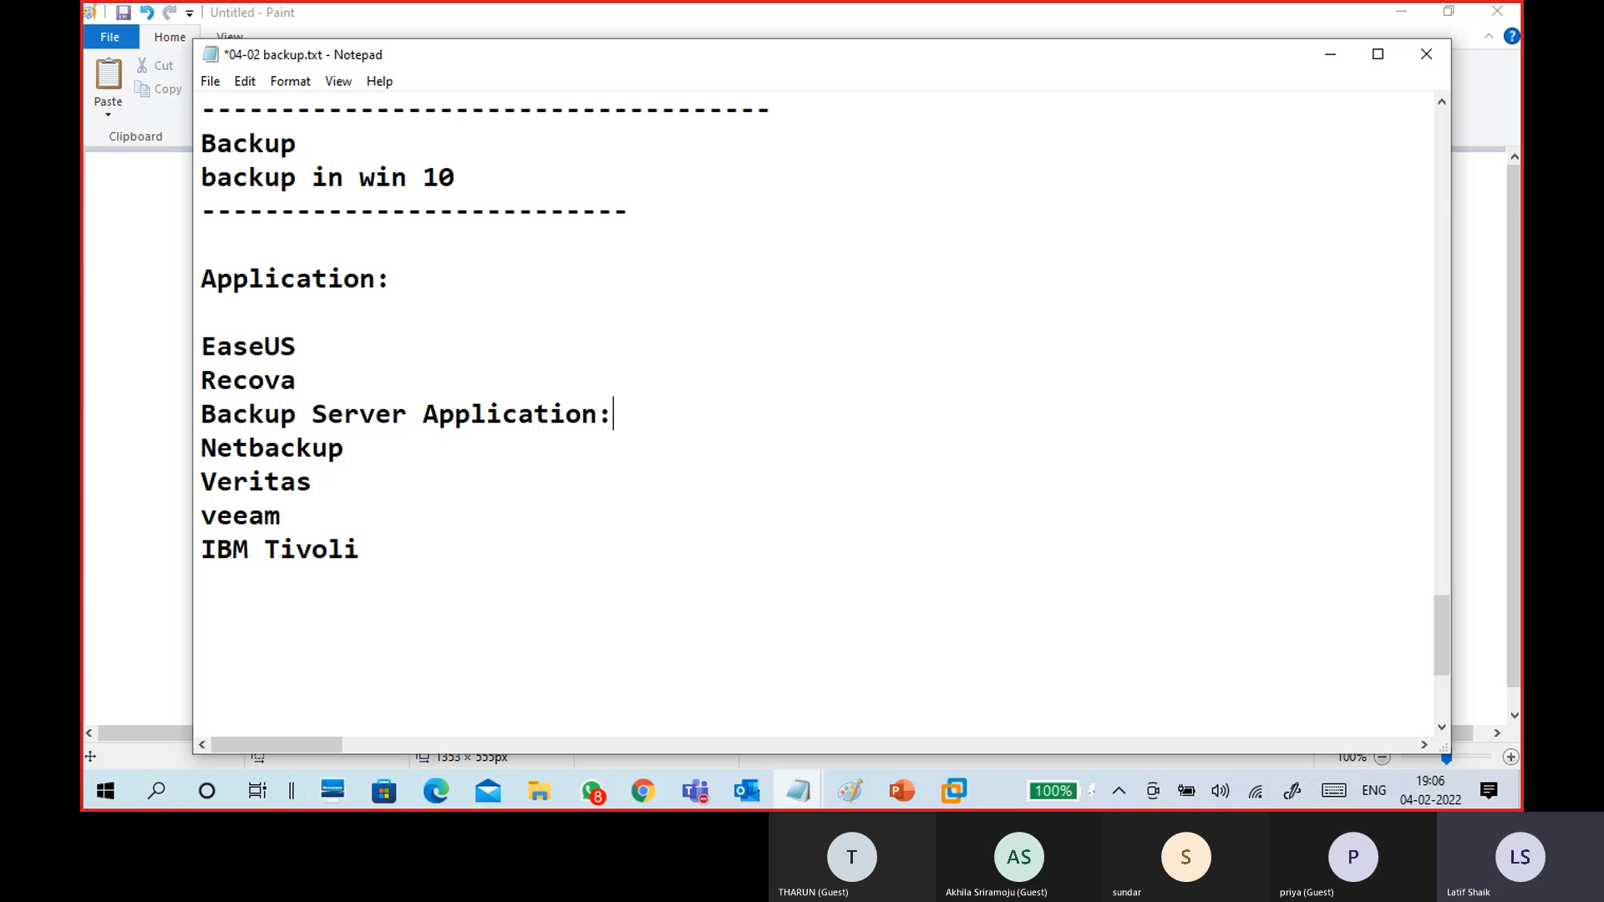
Insert a blank line above the Backup Server Application heading, and highlight the heading with its four products.
left_click(424, 384)
left_click(203, 418)
key("Return")
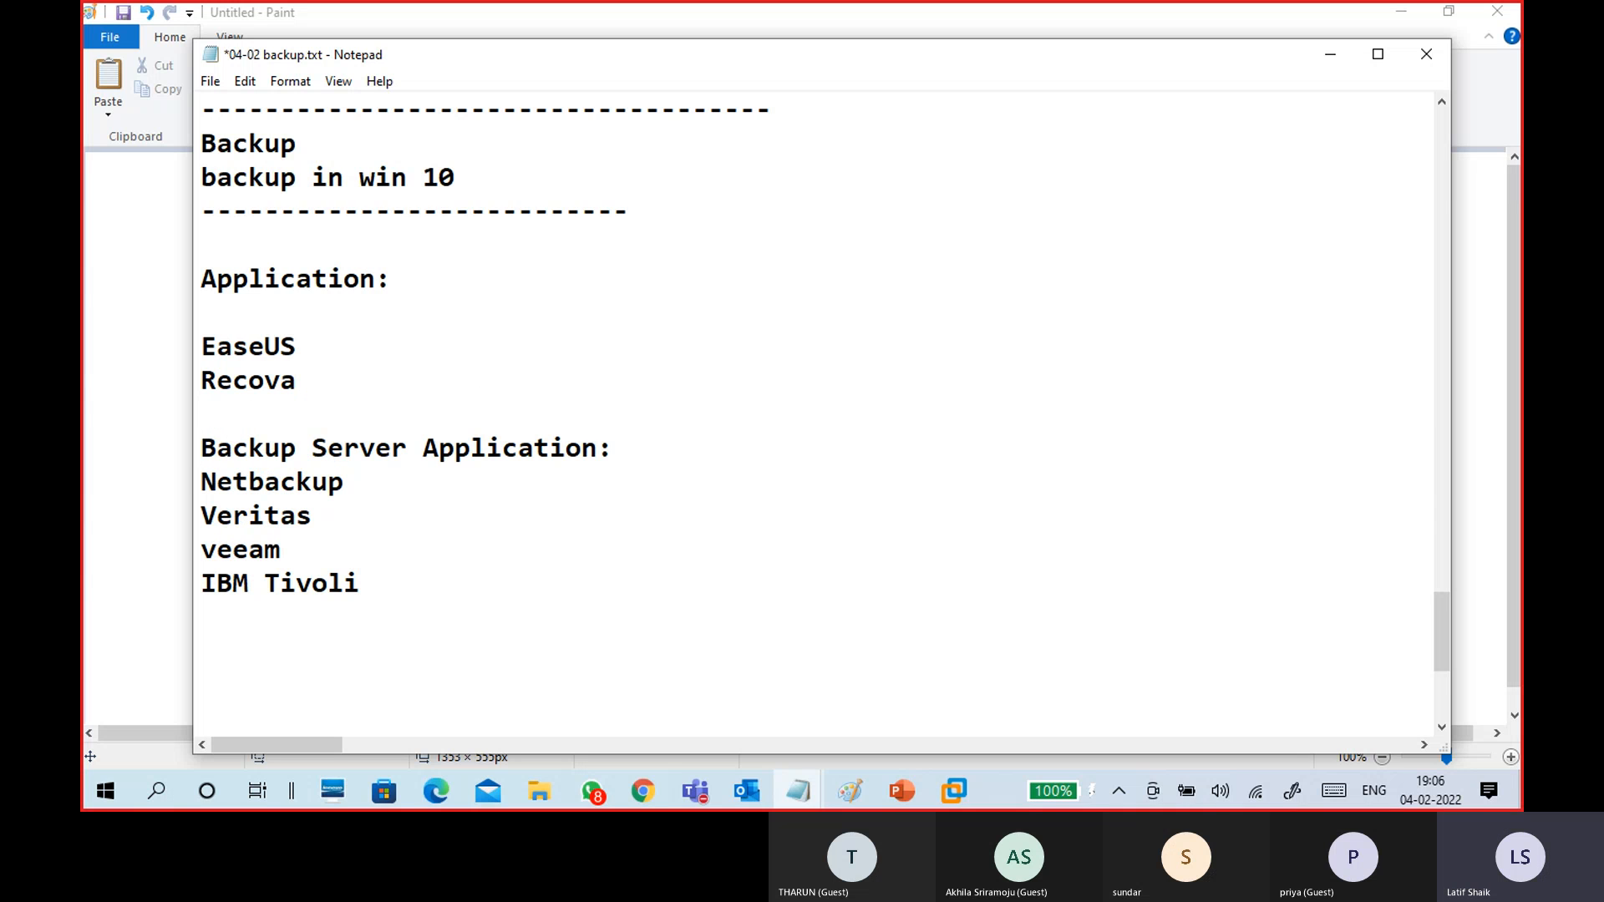
left_click_drag(218, 434, 404, 569)
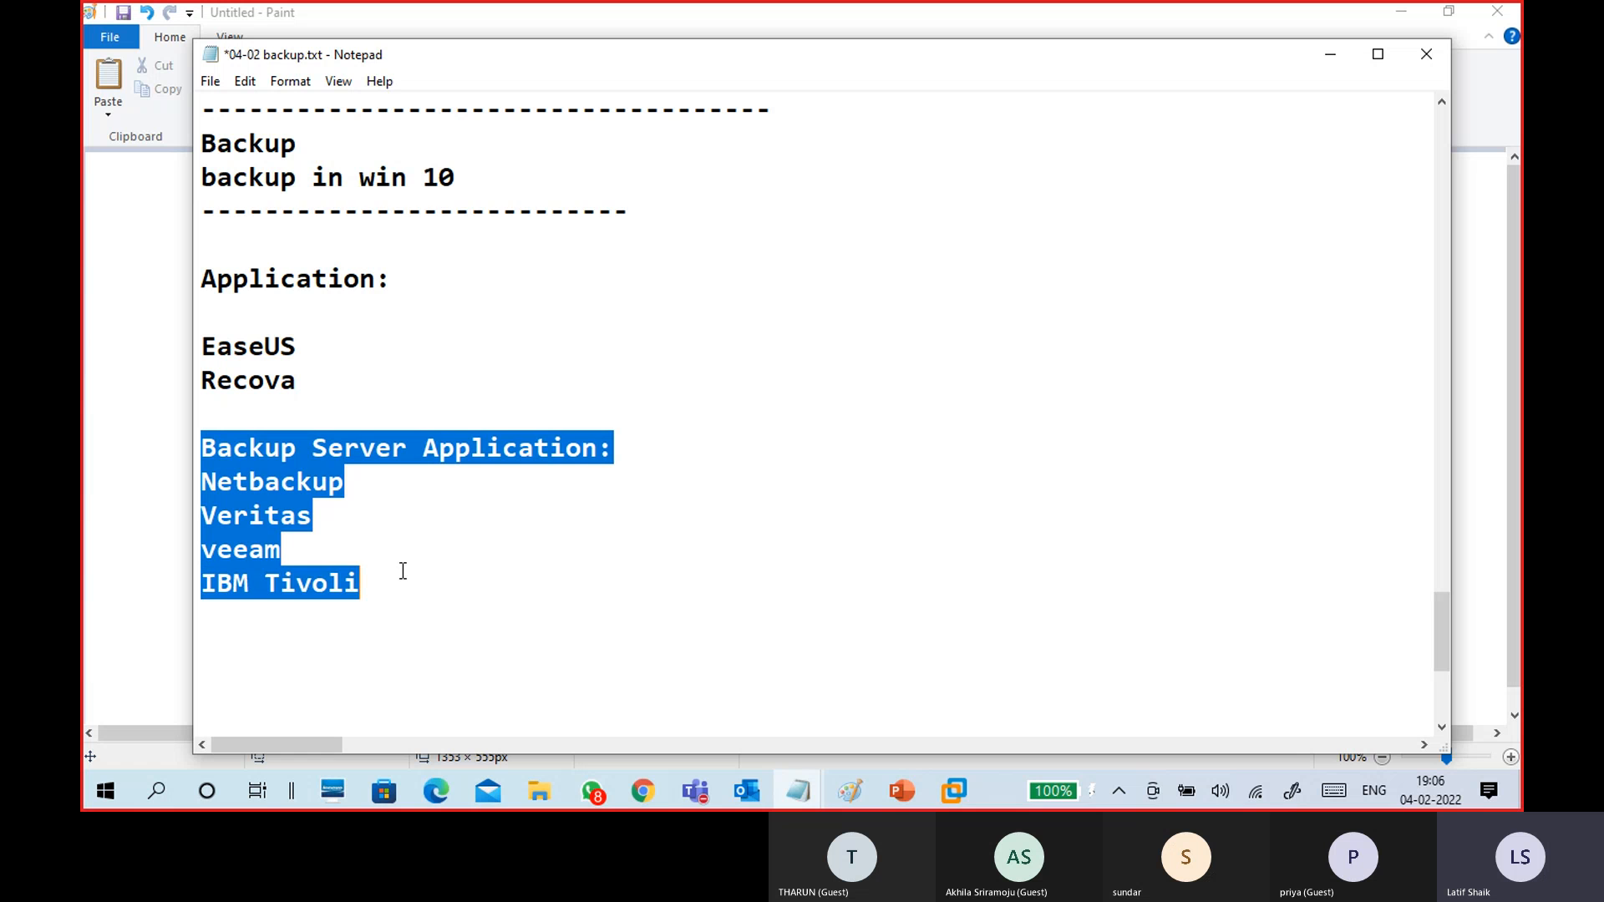
left_click(693, 635)
Switch to Backup Fundamentals.pptx in PowerPoint and view slide 11 on backup architecture history.
left_click(902, 791)
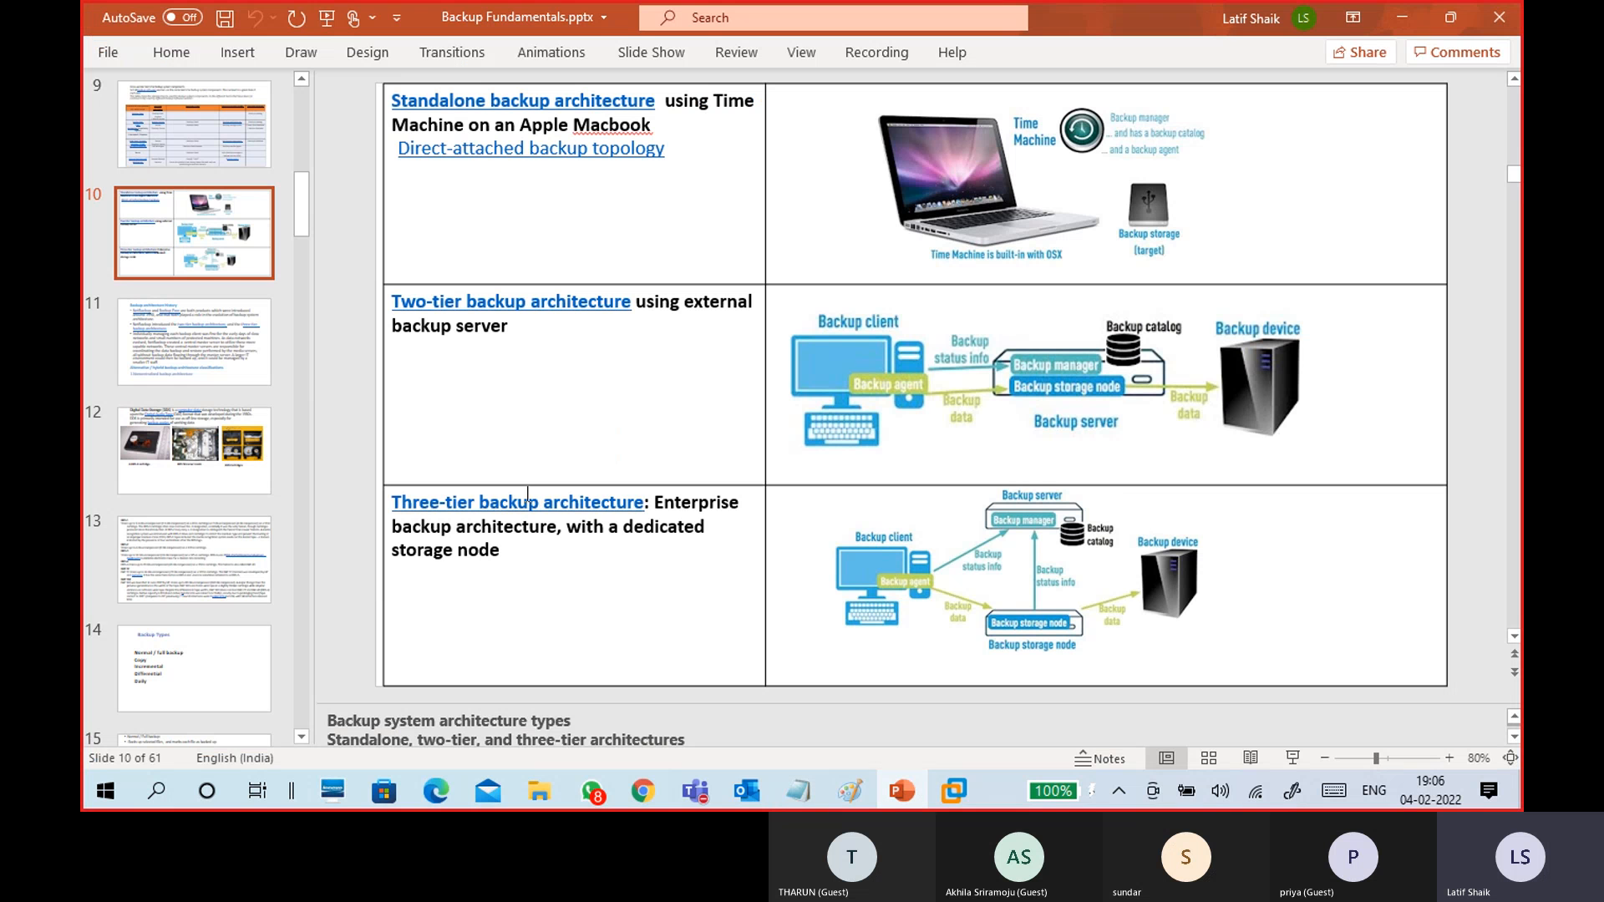
scroll(344, 364, "down", 1)
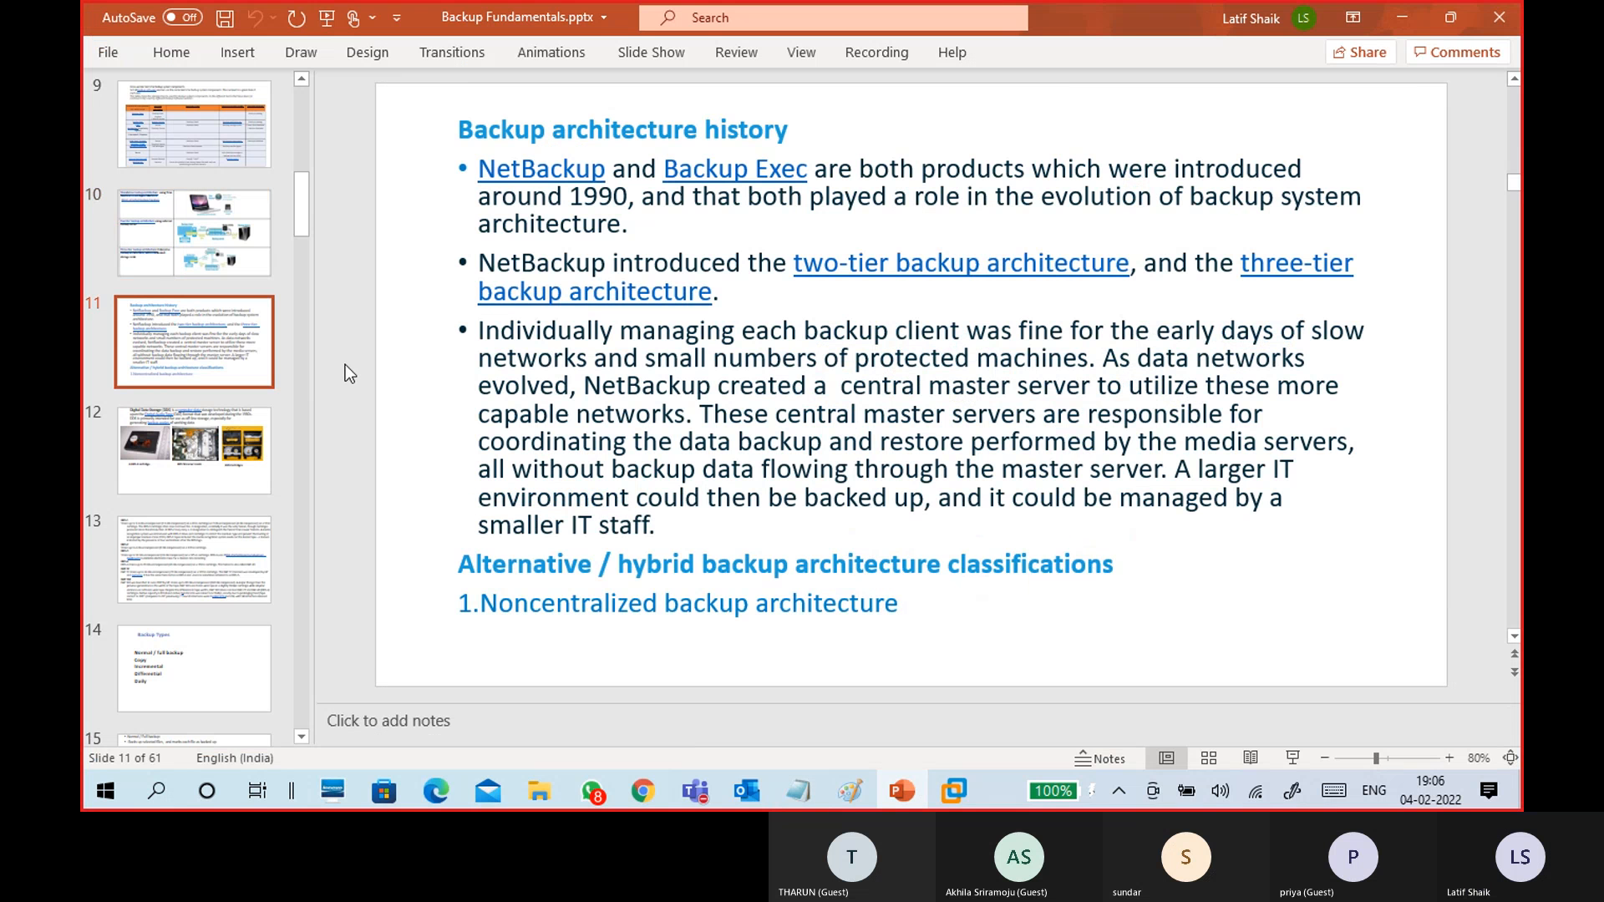